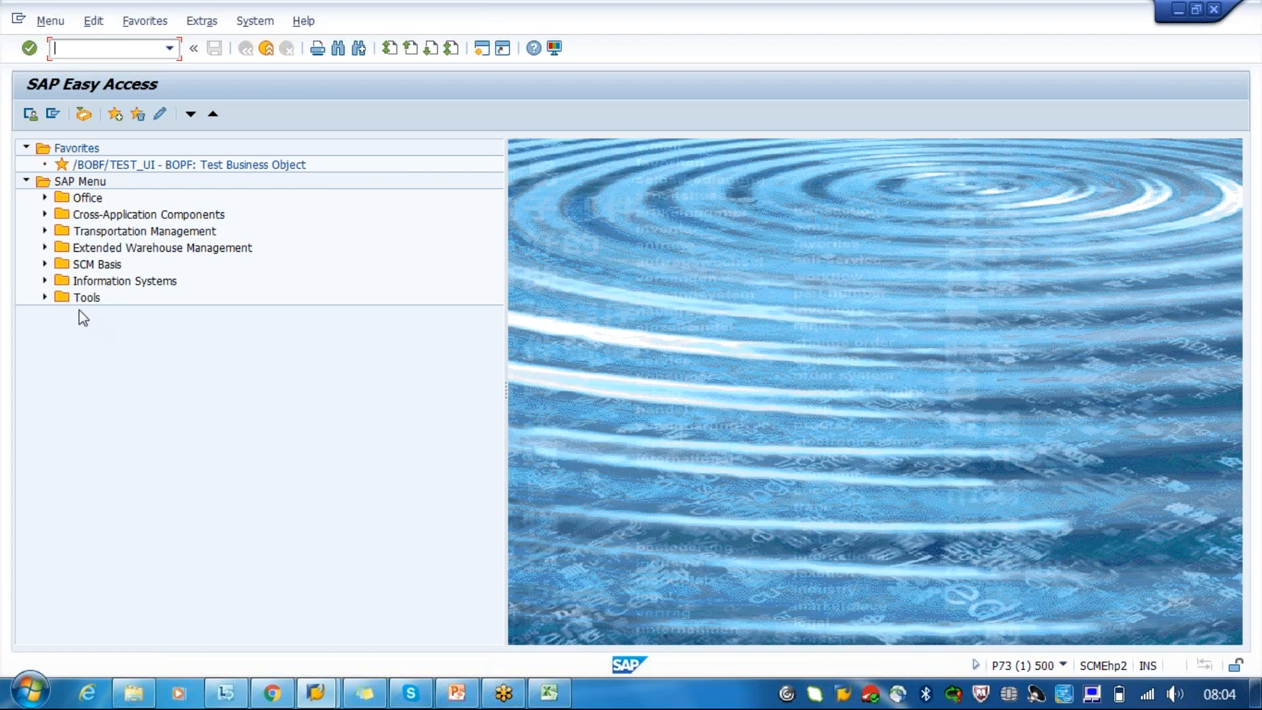
- Open the Location master data transaction (/SCMTMS/LOC3) in the Transportation Network area of Transportation Management's master data
left_click(42, 233)
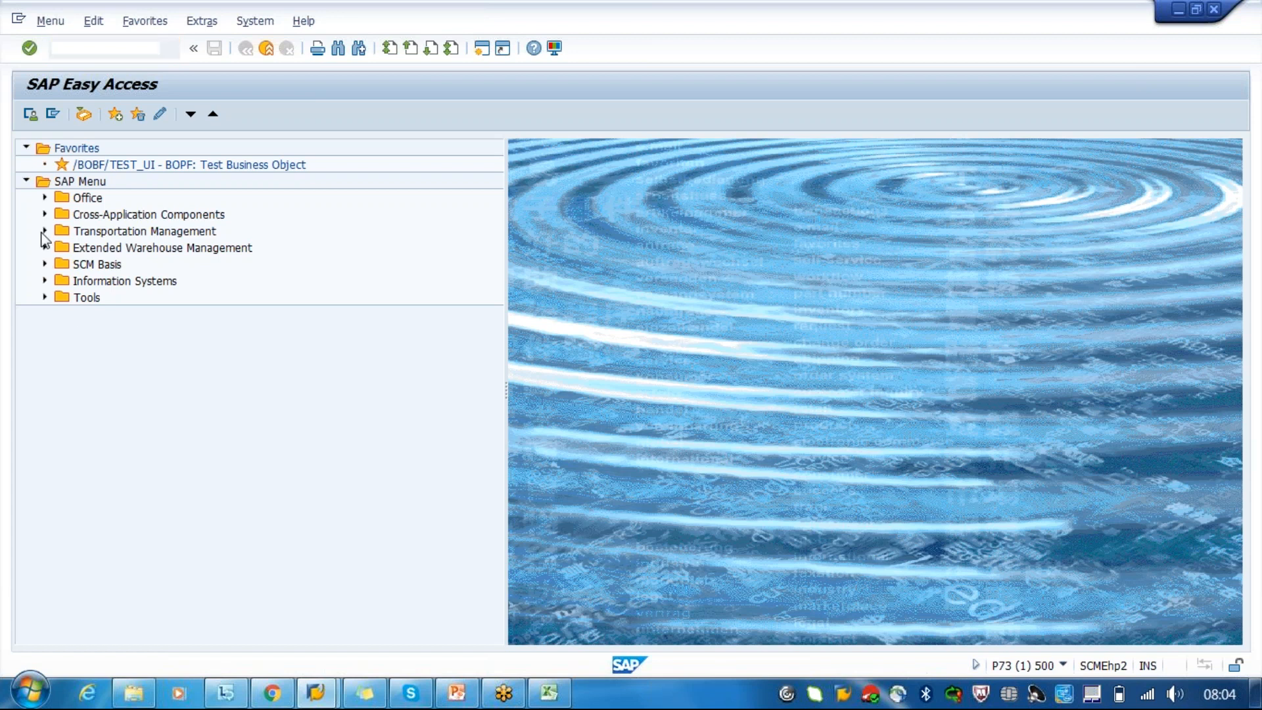
left_click(63, 249)
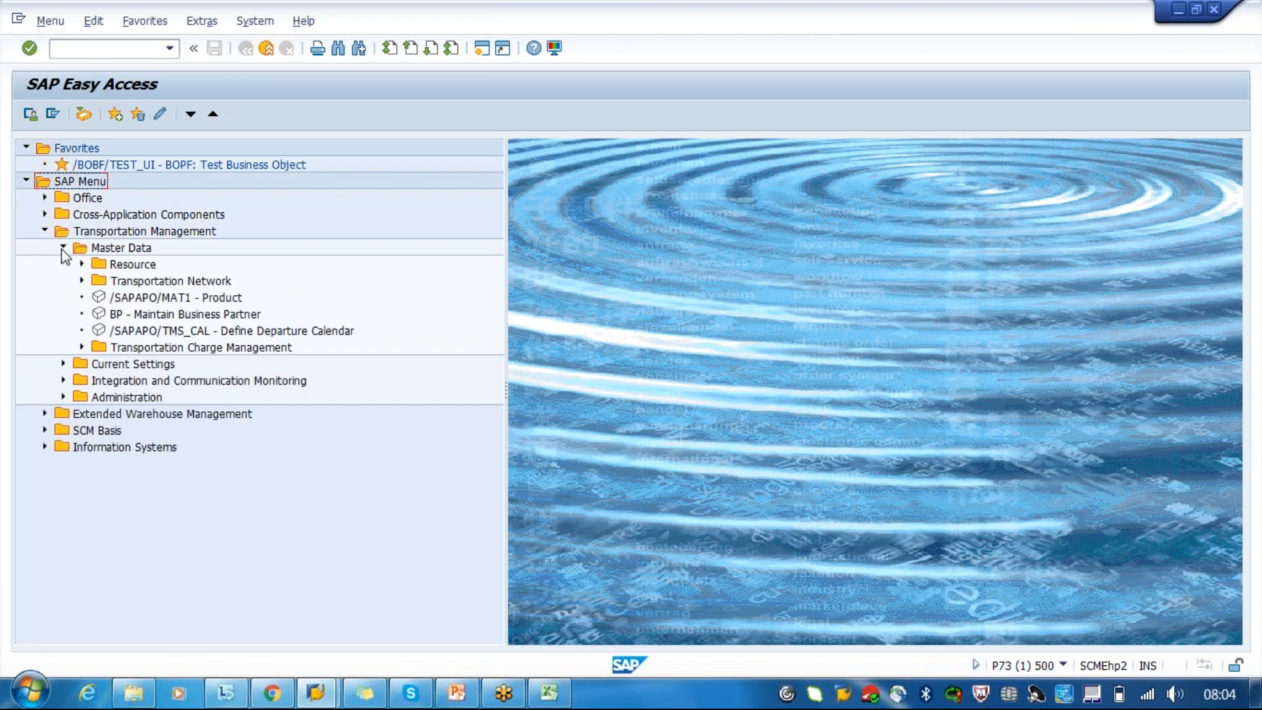
left_click(83, 277)
double_click(139, 301)
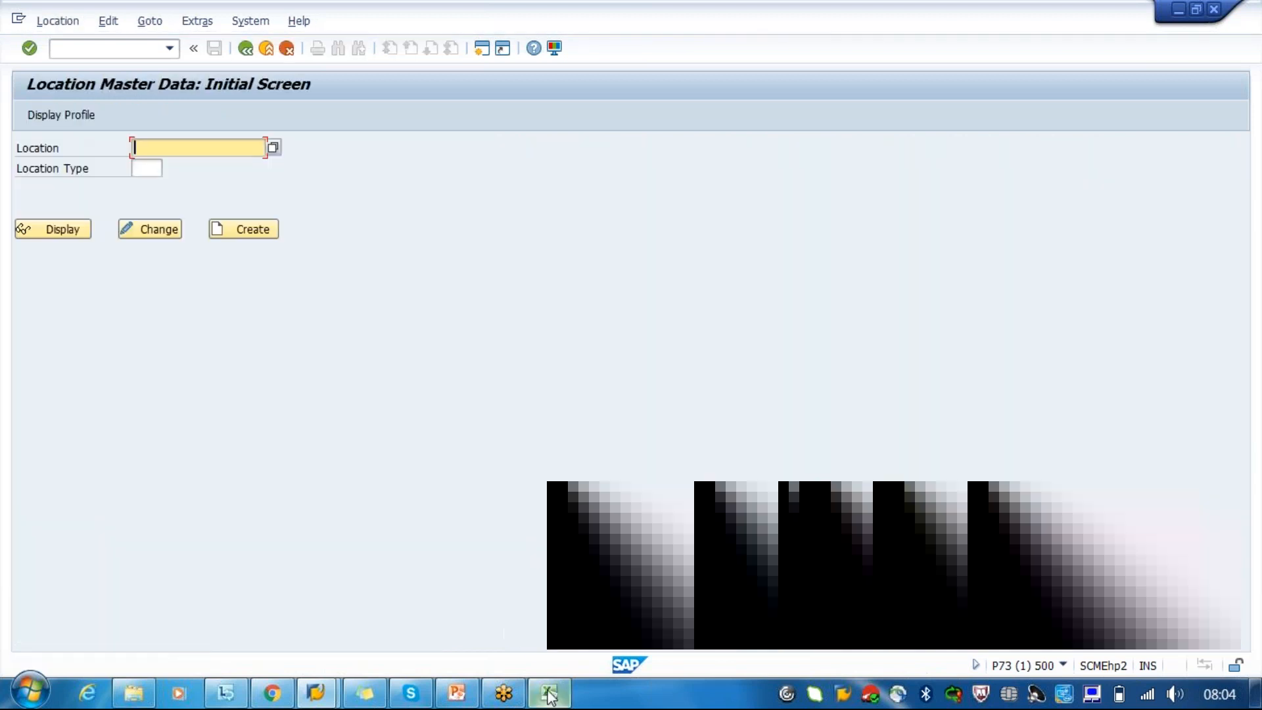
- Switch to the blank Excel workbook Book1 and enter the headings "shipper" in C3 and "customer" in L3
mouse_move(551, 695)
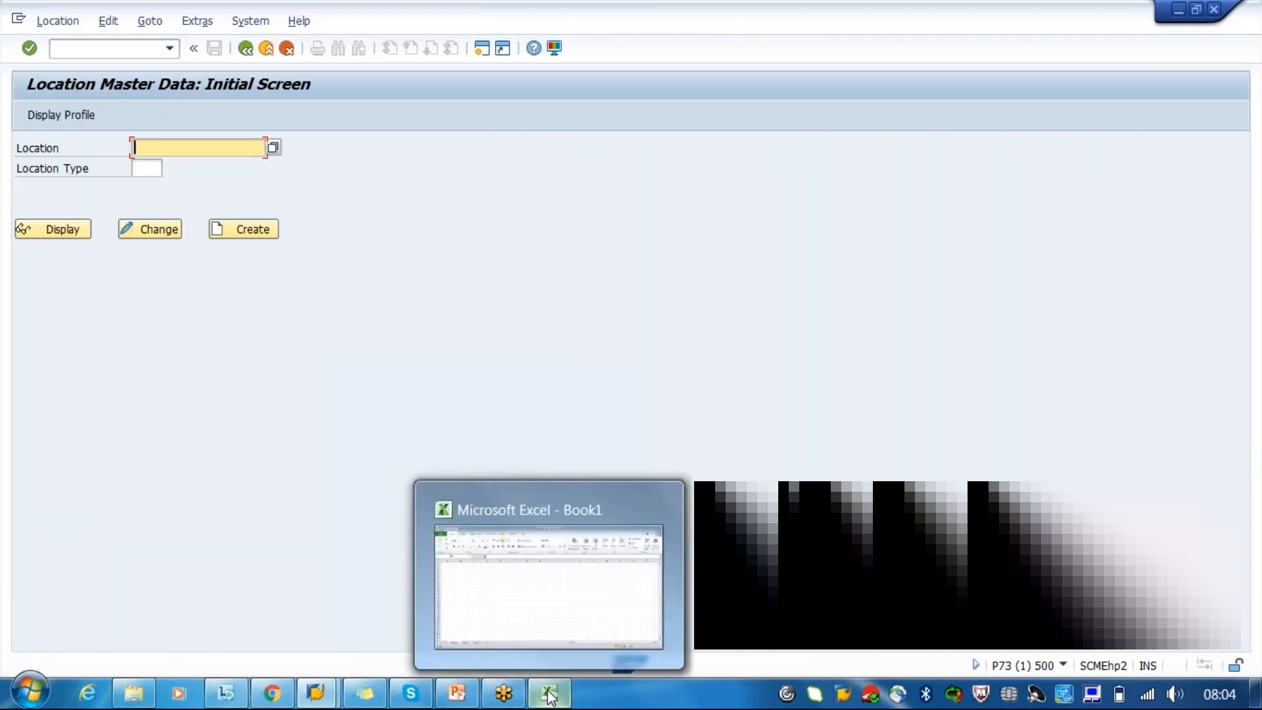
left_click(551, 695)
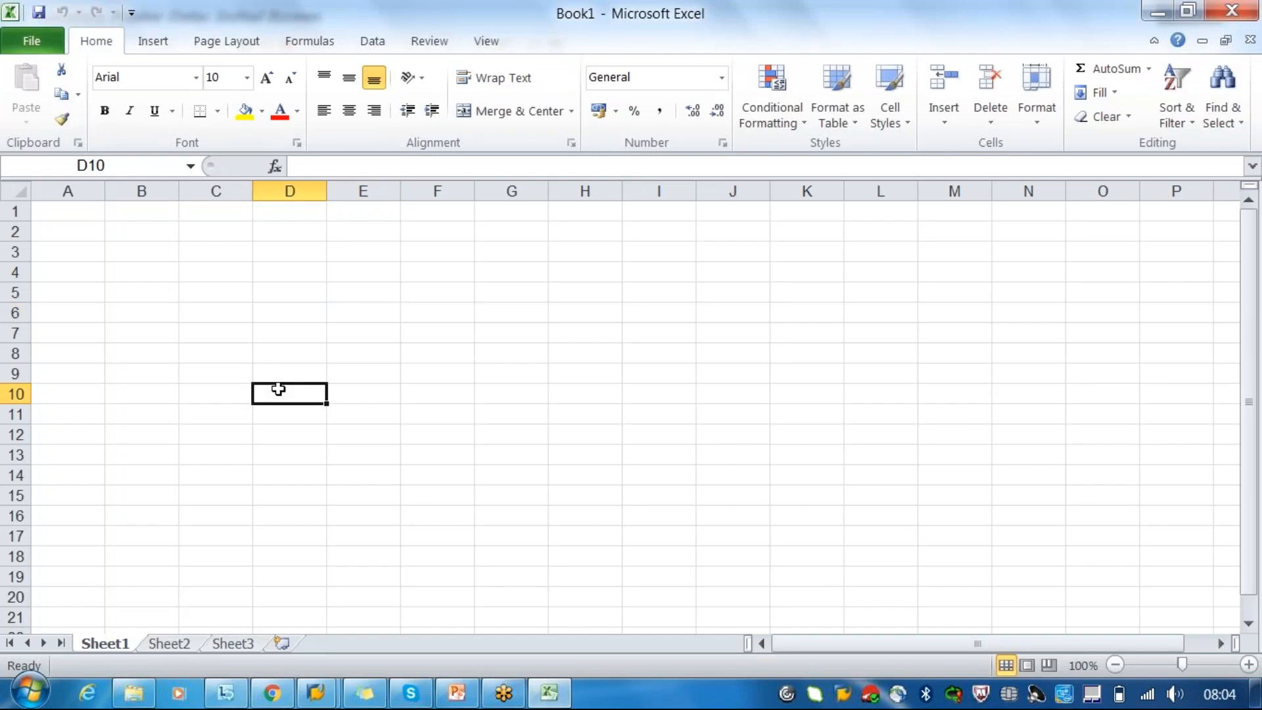
left_click(223, 255)
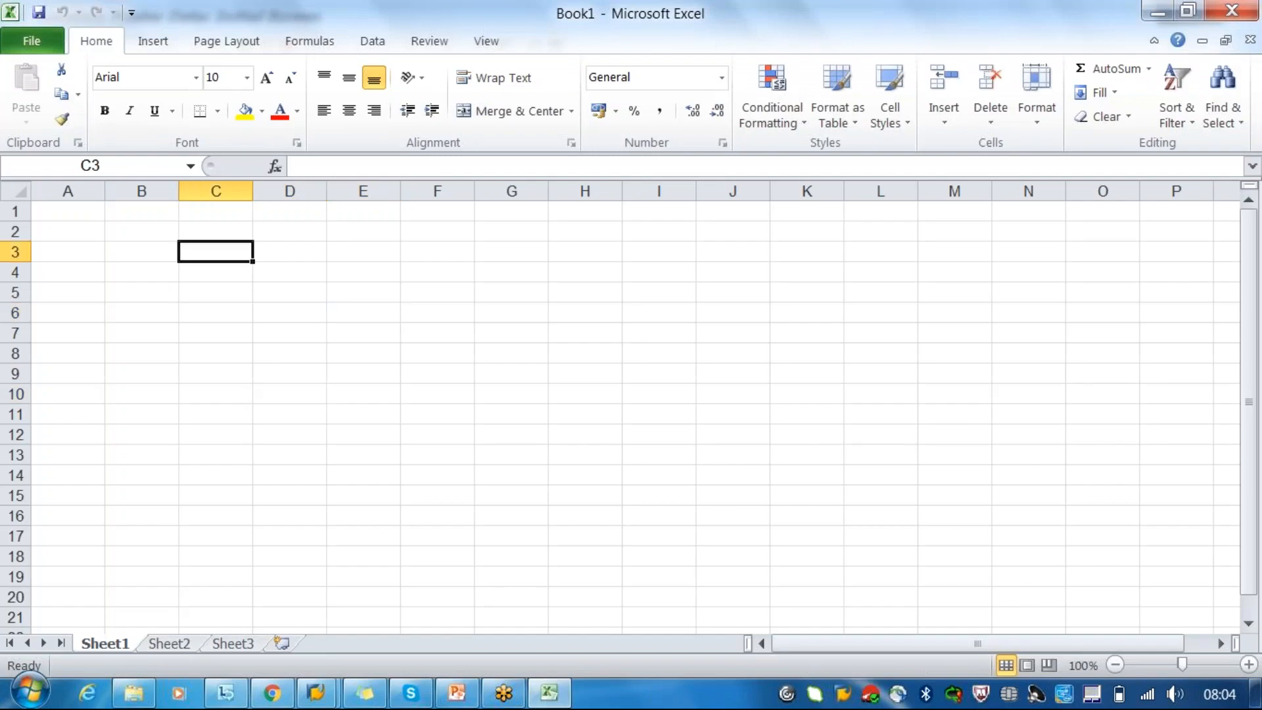
type("shipper")
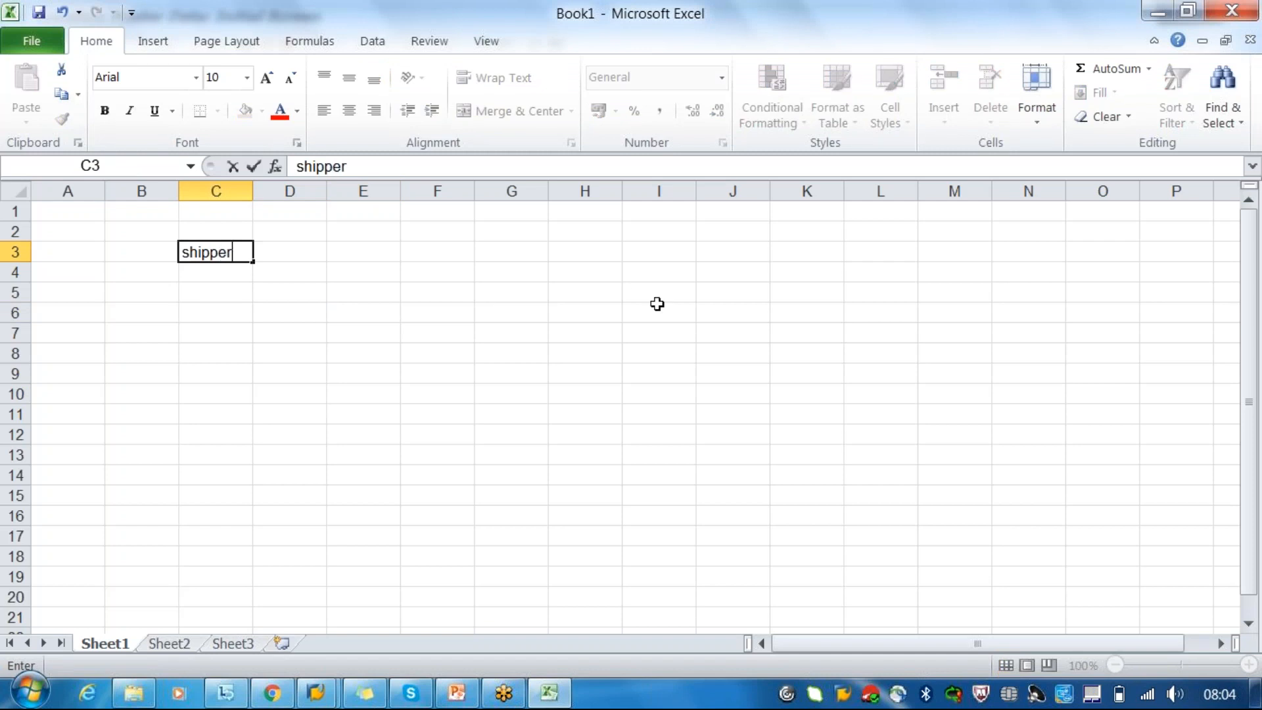
left_click(917, 247)
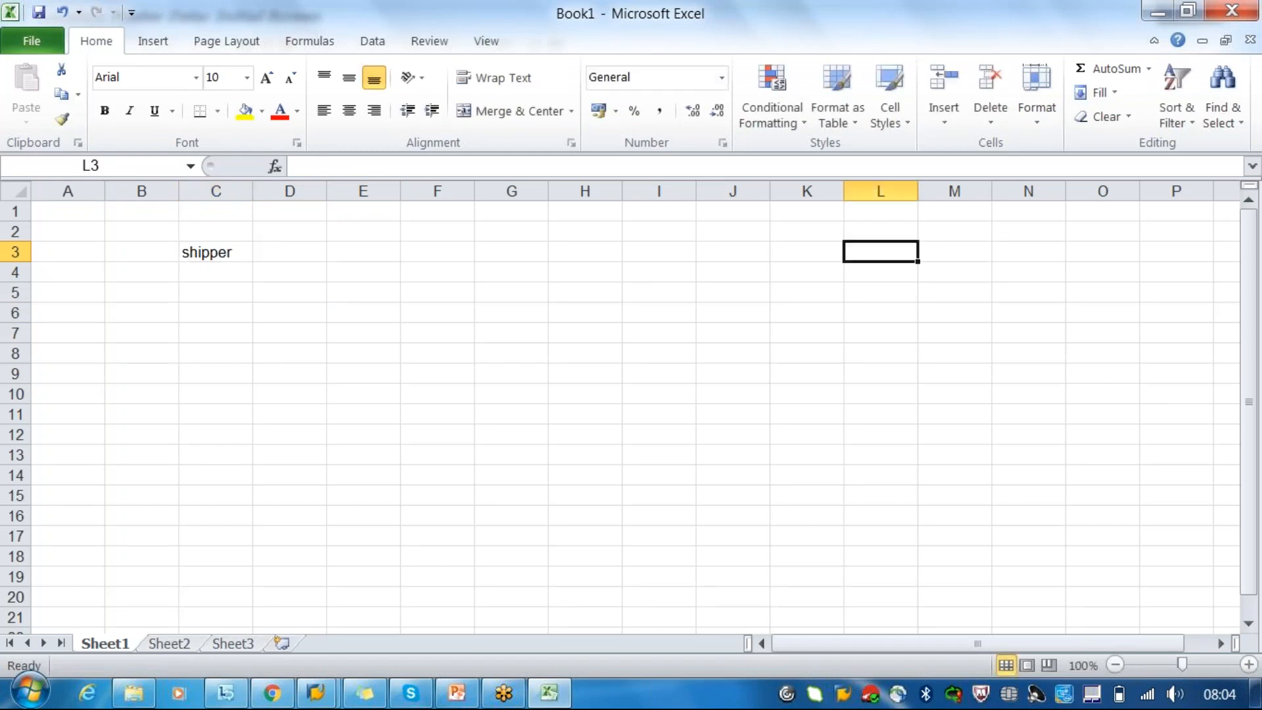
type("cust")
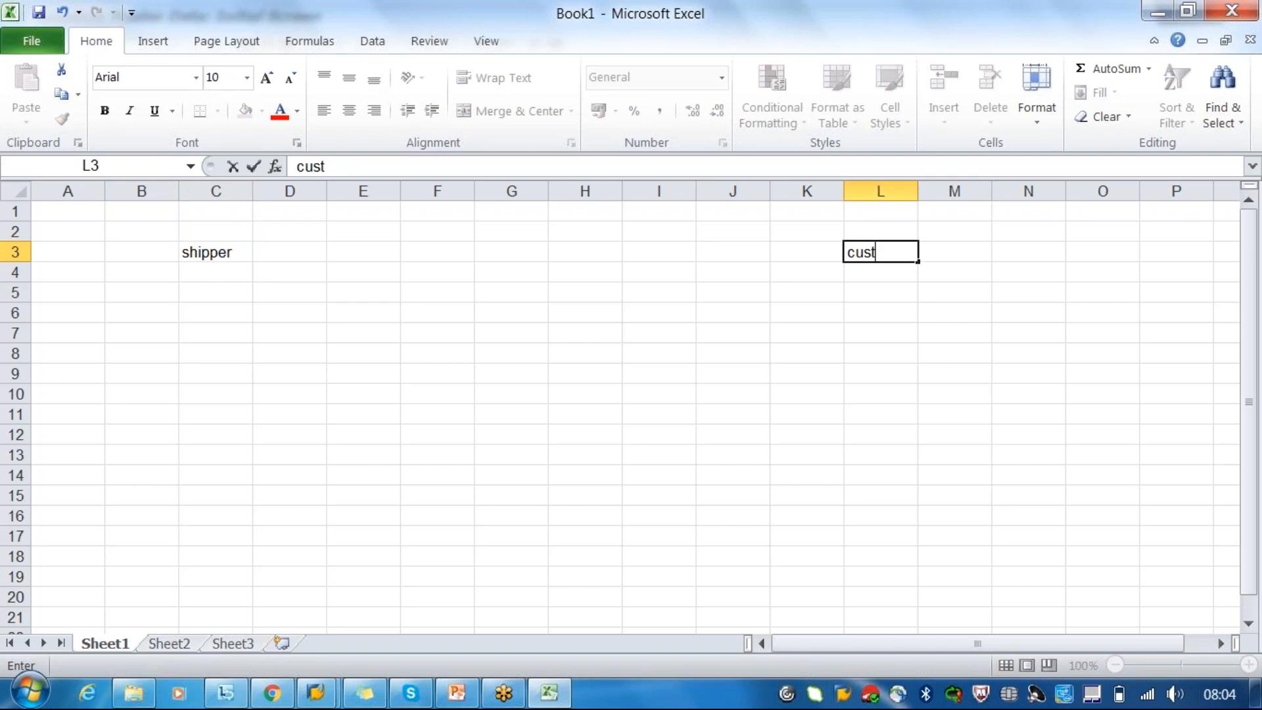
type("omer")
- Enter 1000 in C5 under the shipper heading and the customer's name in L5 under the customer heading
left_click(212, 290)
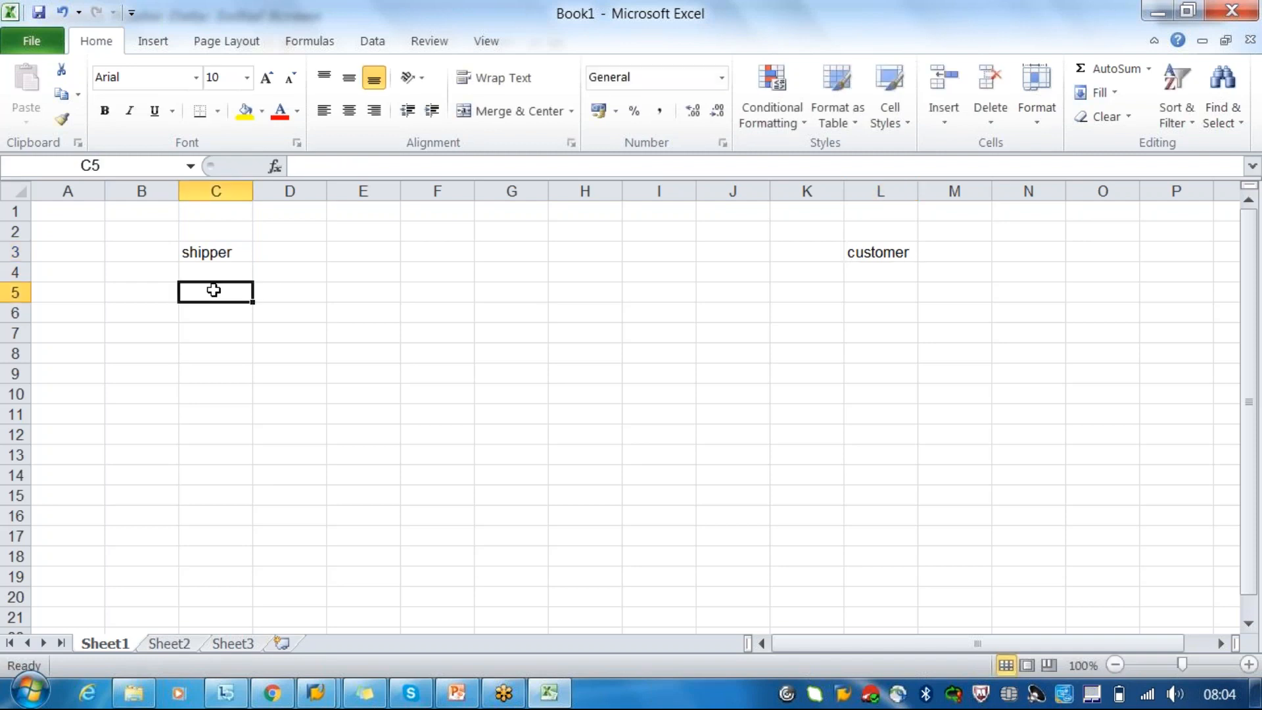
type("1")
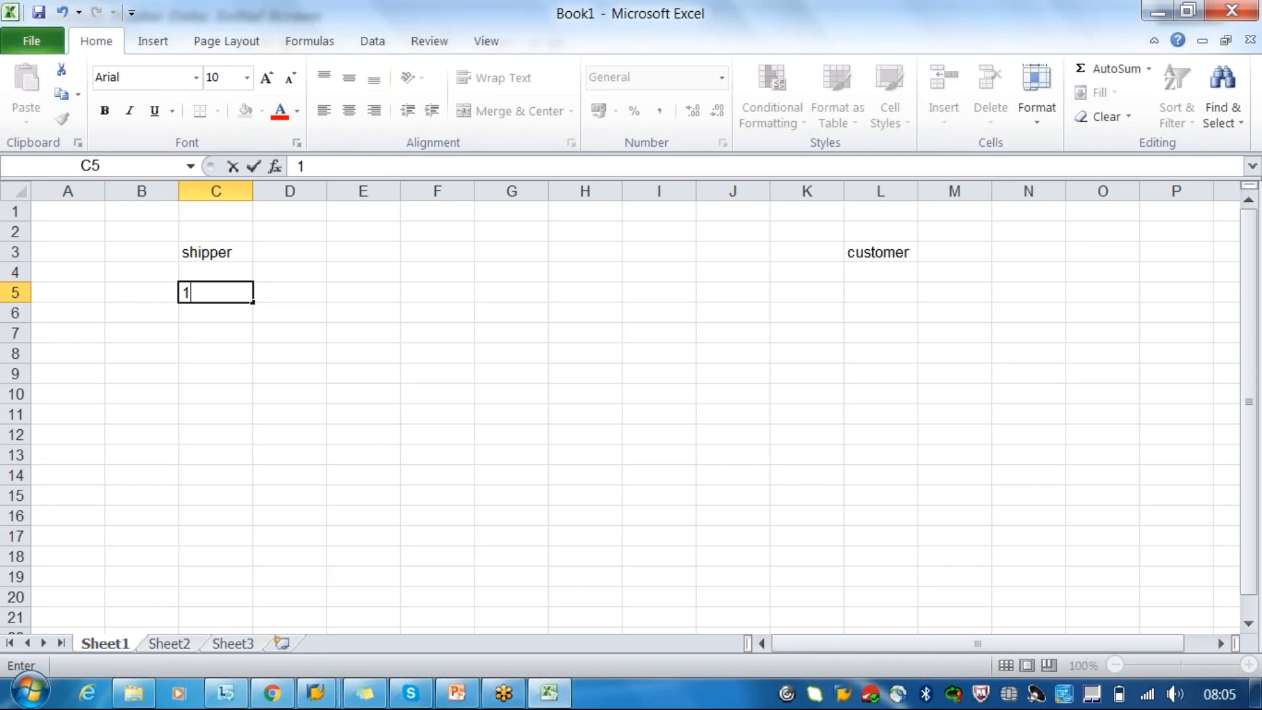
type("000")
left_click(869, 296)
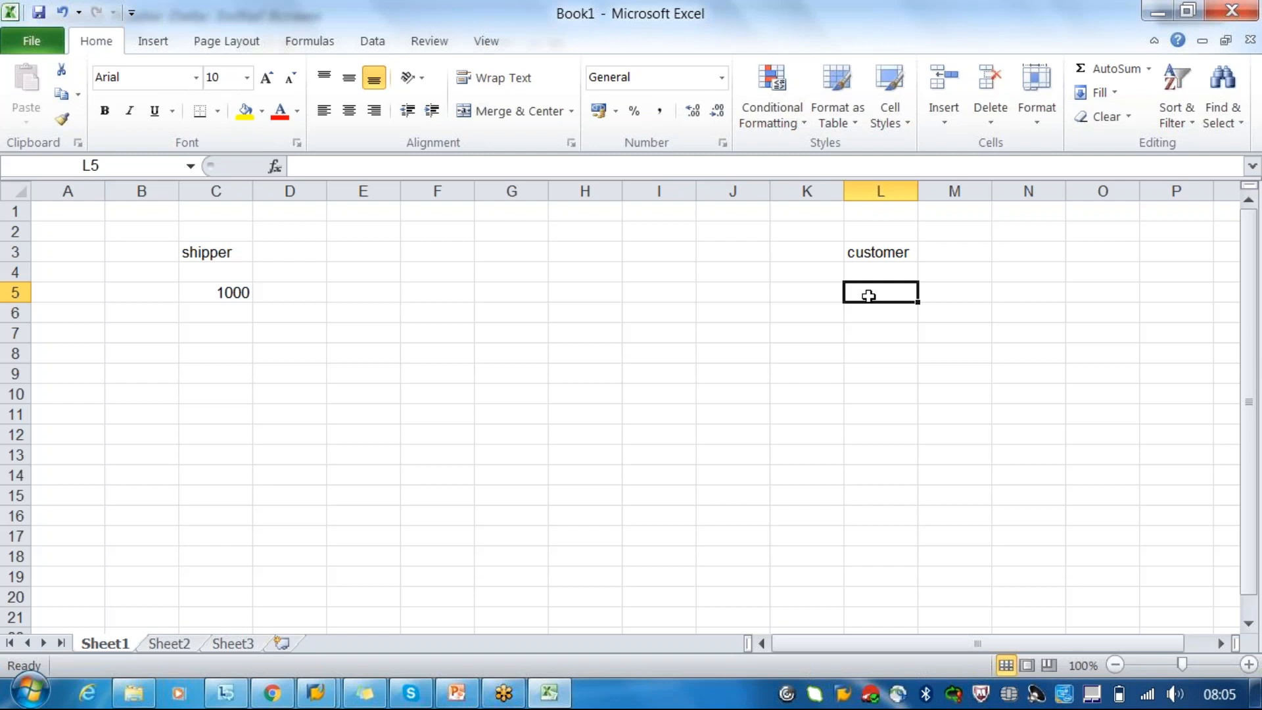
type("prasad")
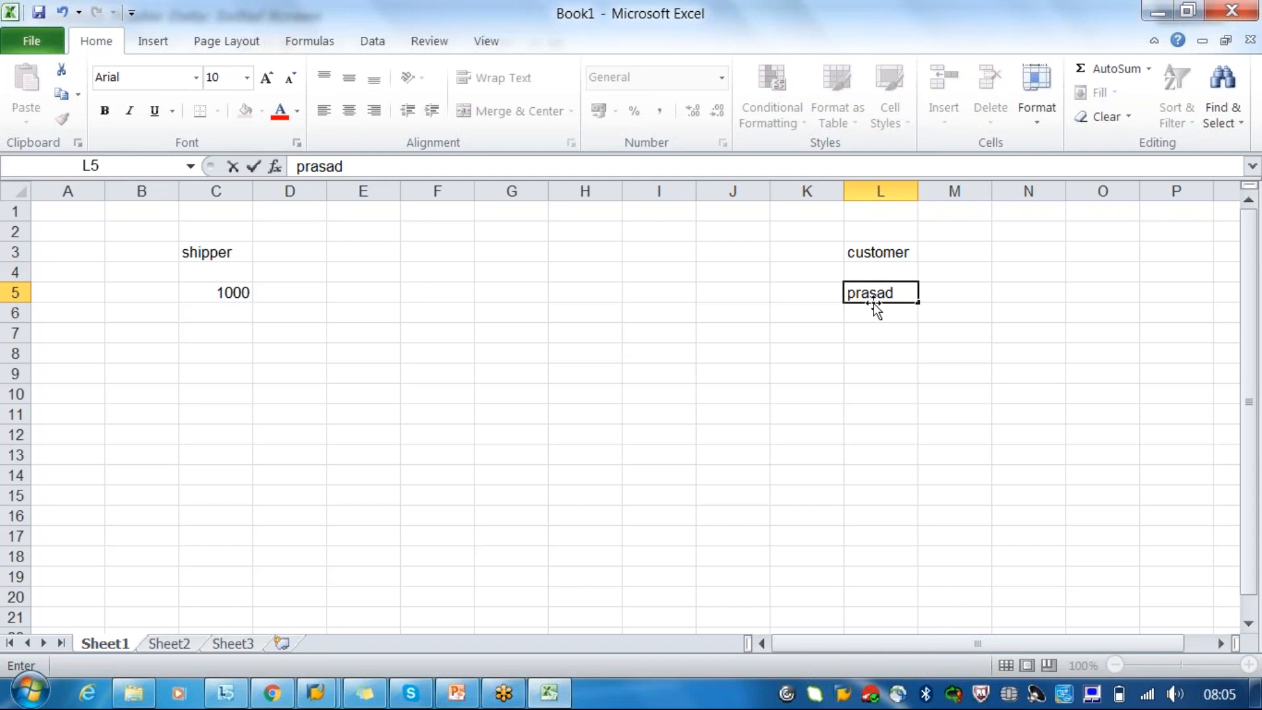
left_click(233, 293)
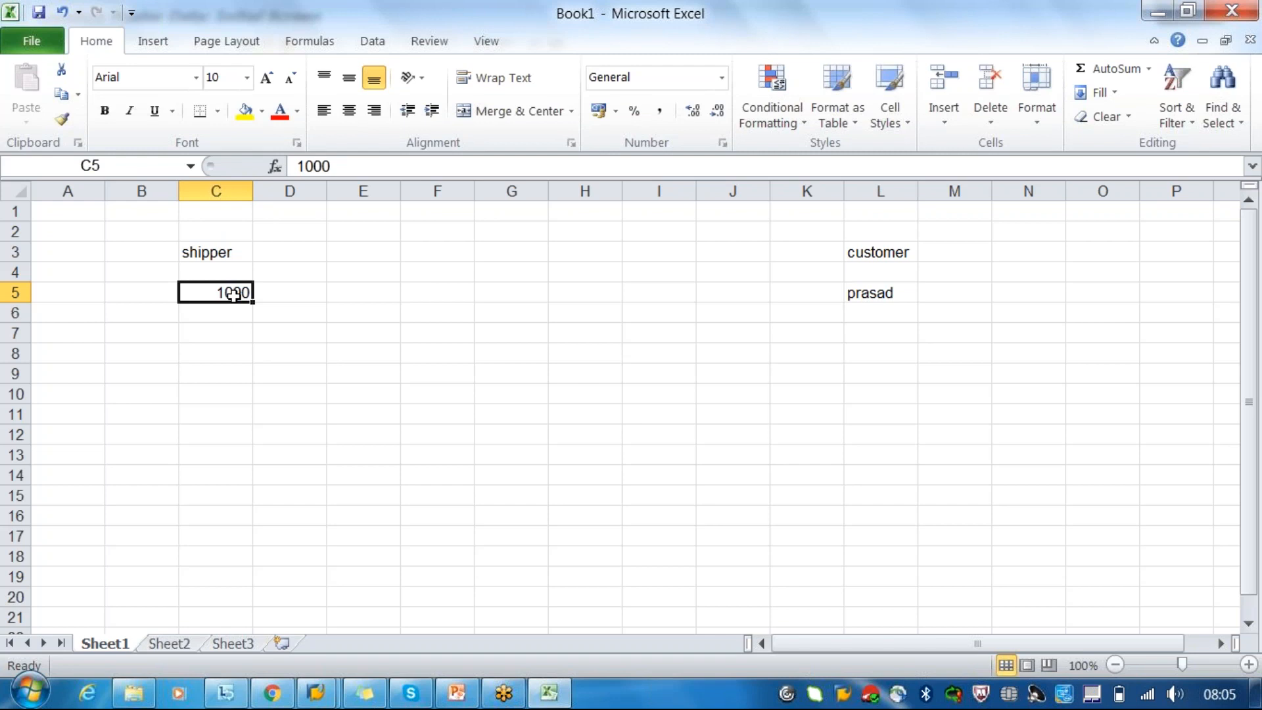
left_click(876, 295)
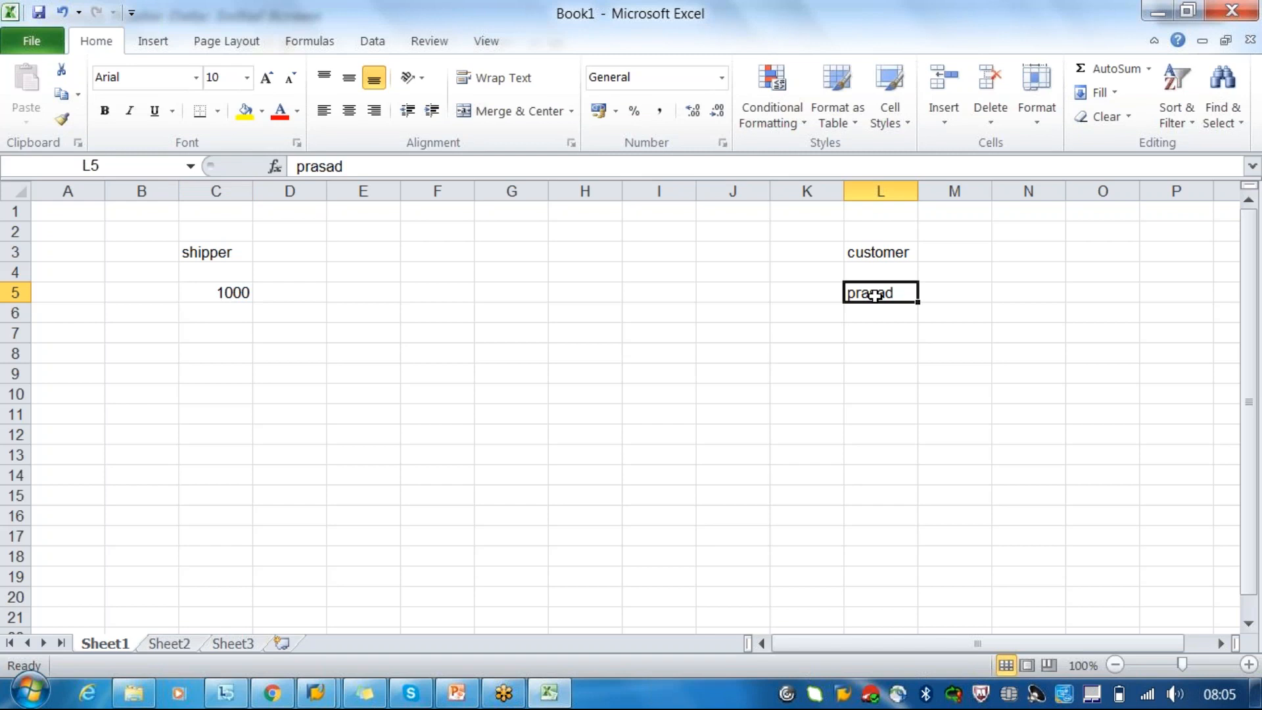
left_click(225, 293)
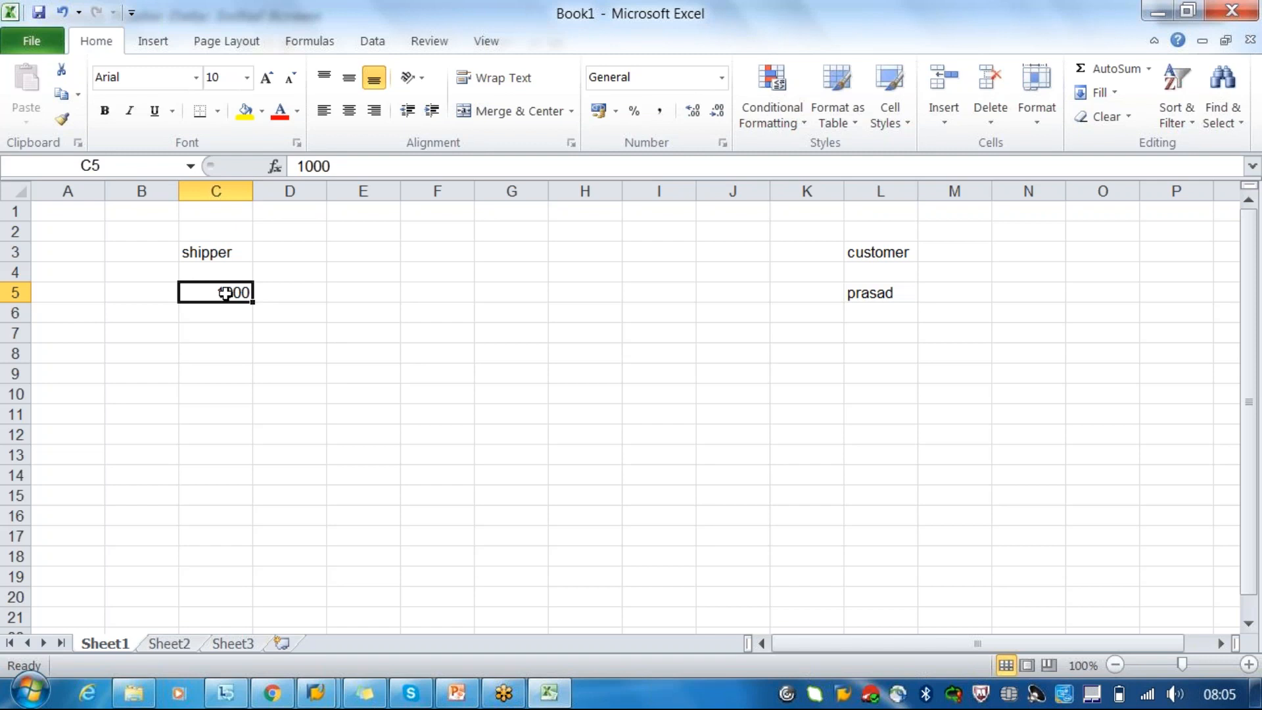
- Enter the second pair of example values: 1001 in C7 for the shipper and 1010 in L7 for the customer
left_click(237, 326)
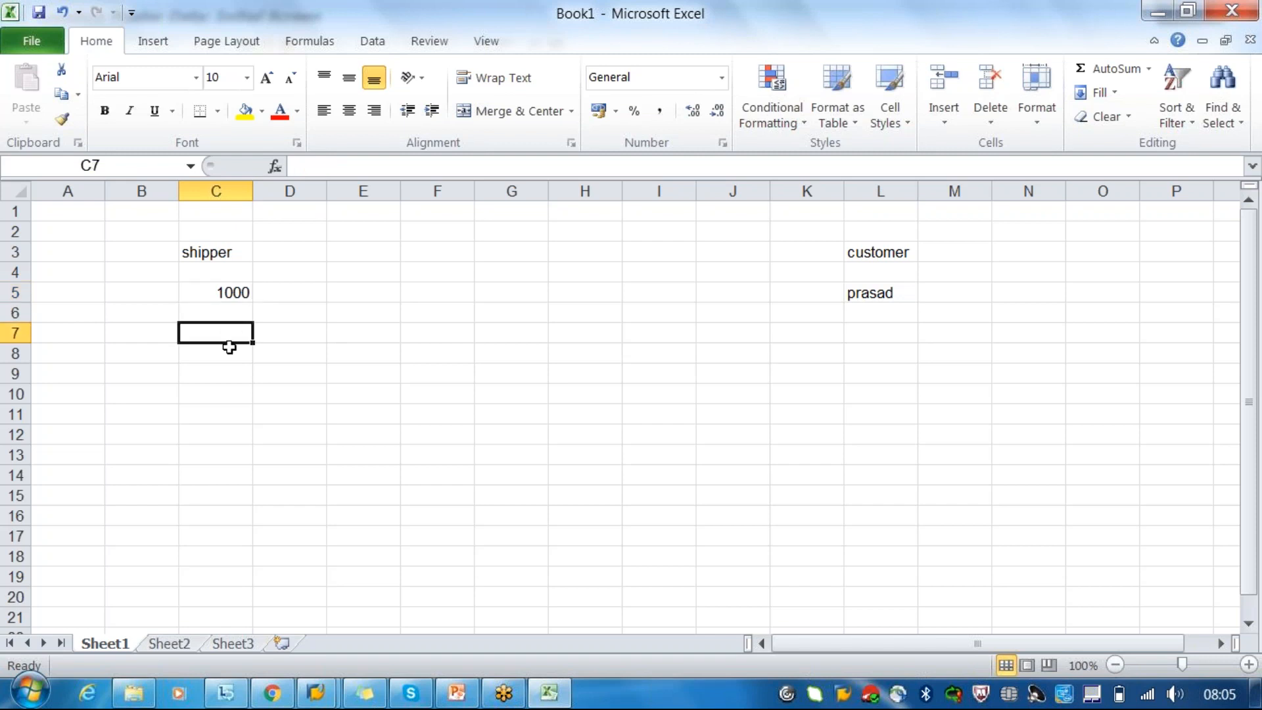
type("1001")
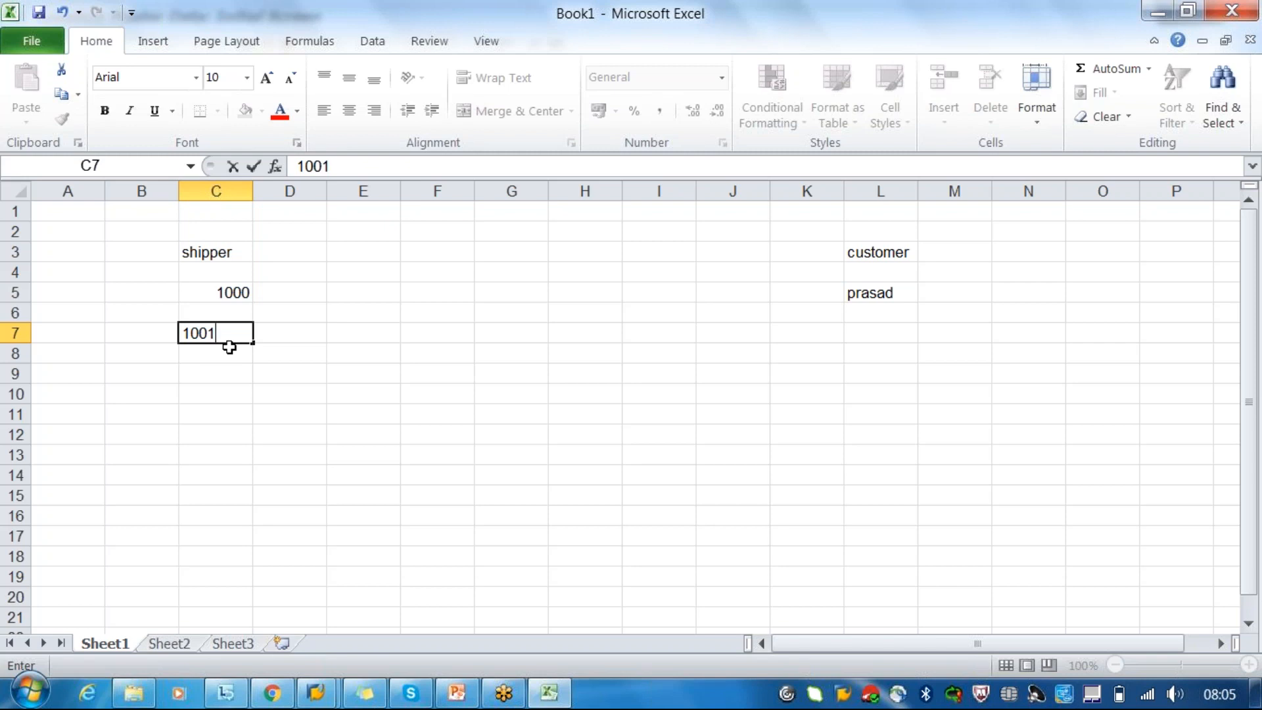
left_click(891, 334)
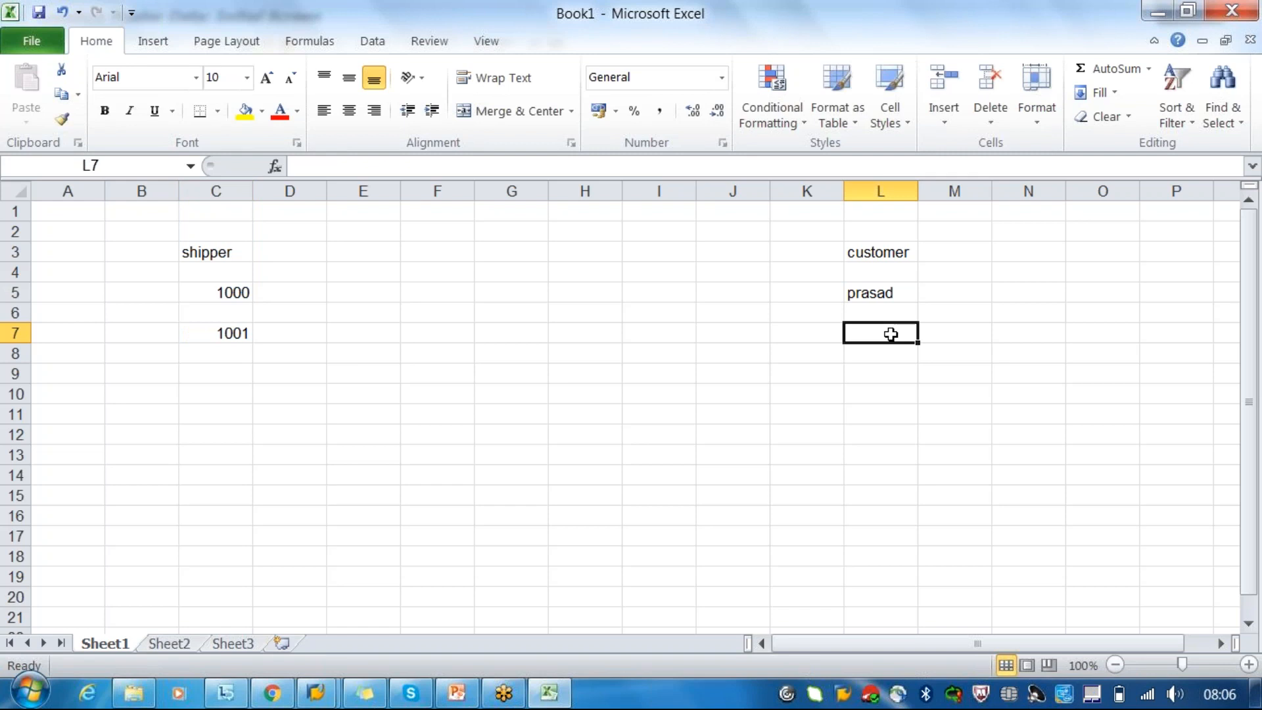
type("1010")
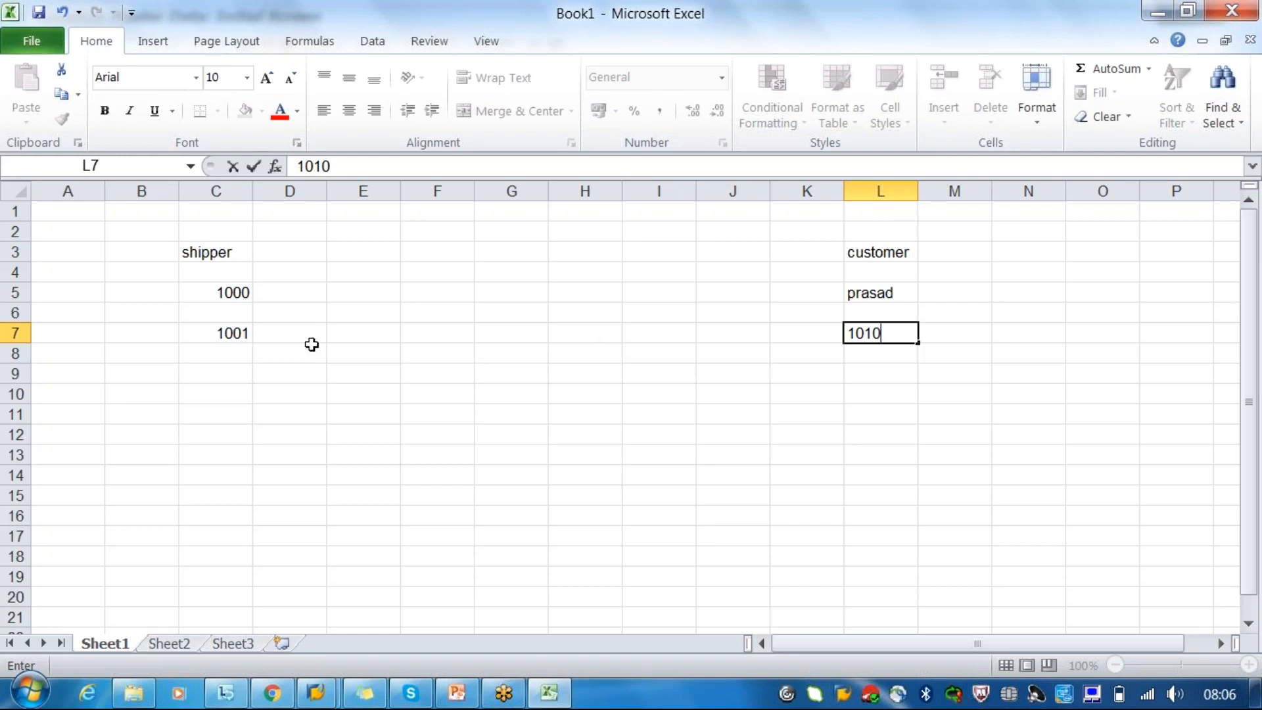
left_click(226, 331)
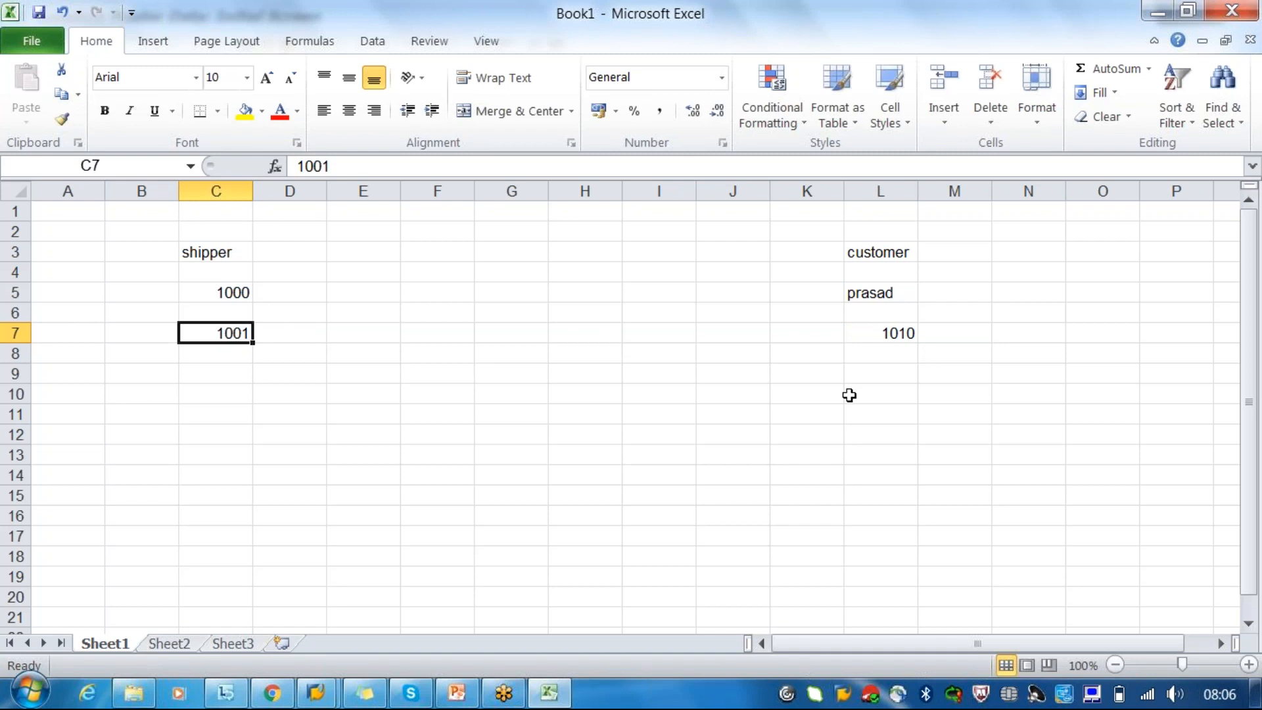
left_click(906, 335)
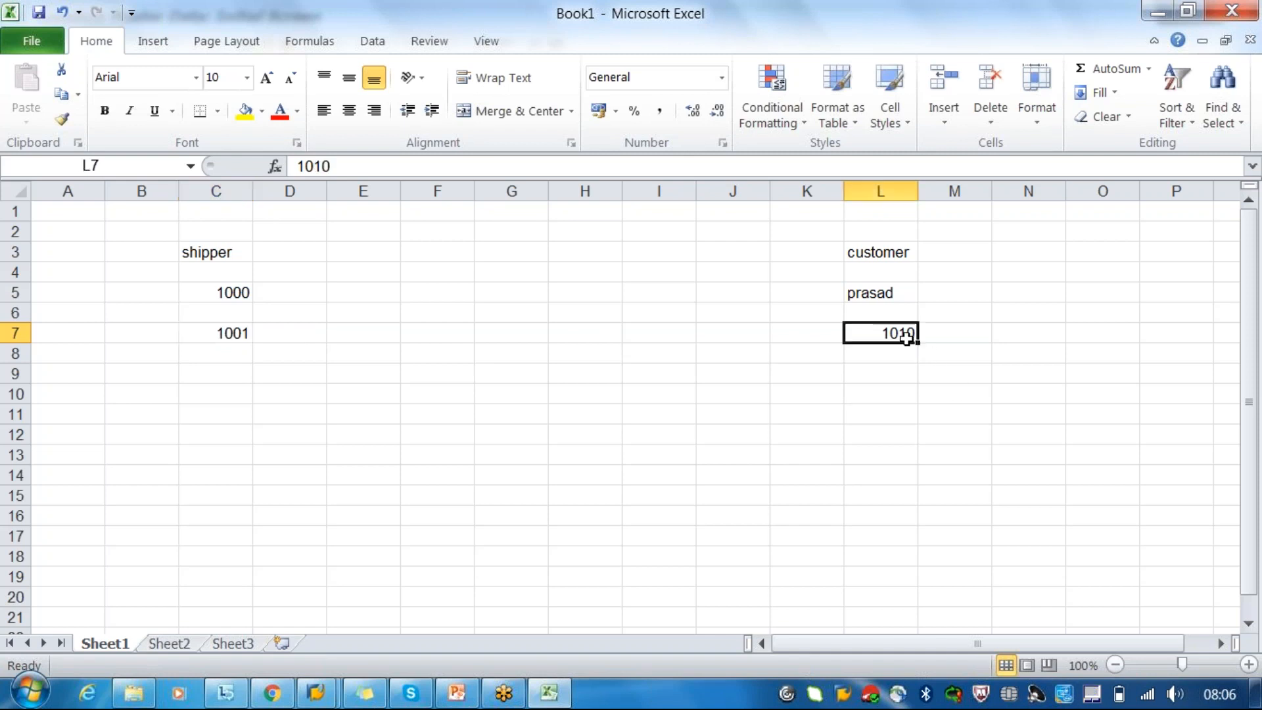
left_click(235, 334)
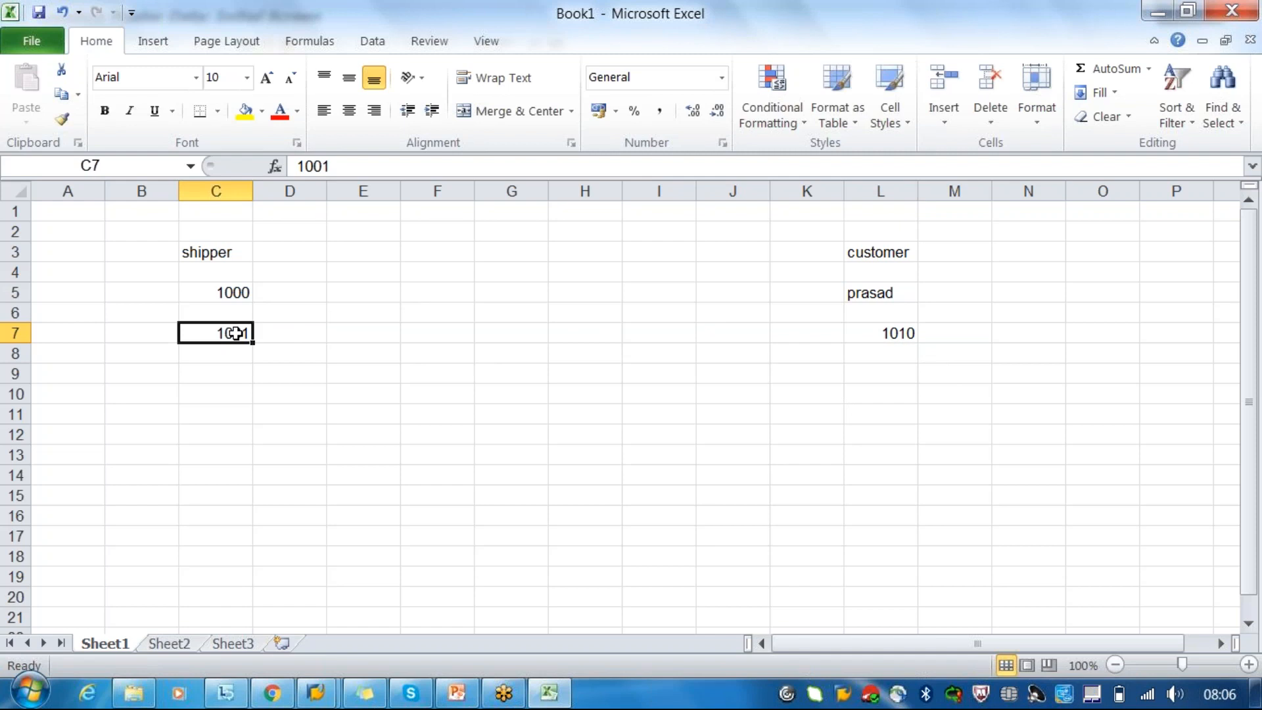
- Add the intermediate stops between shipper and customer in row 7: "hub\port" in F7 and "port" in I7
left_click(419, 333)
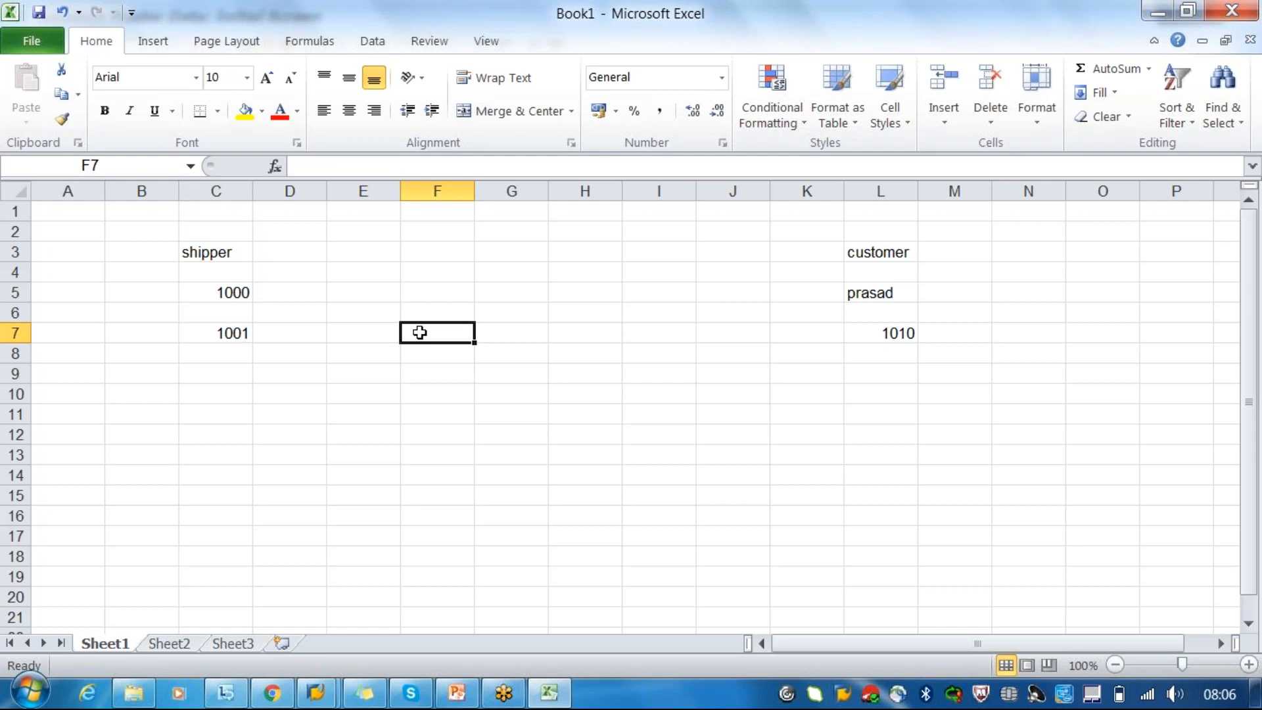
type("hub")
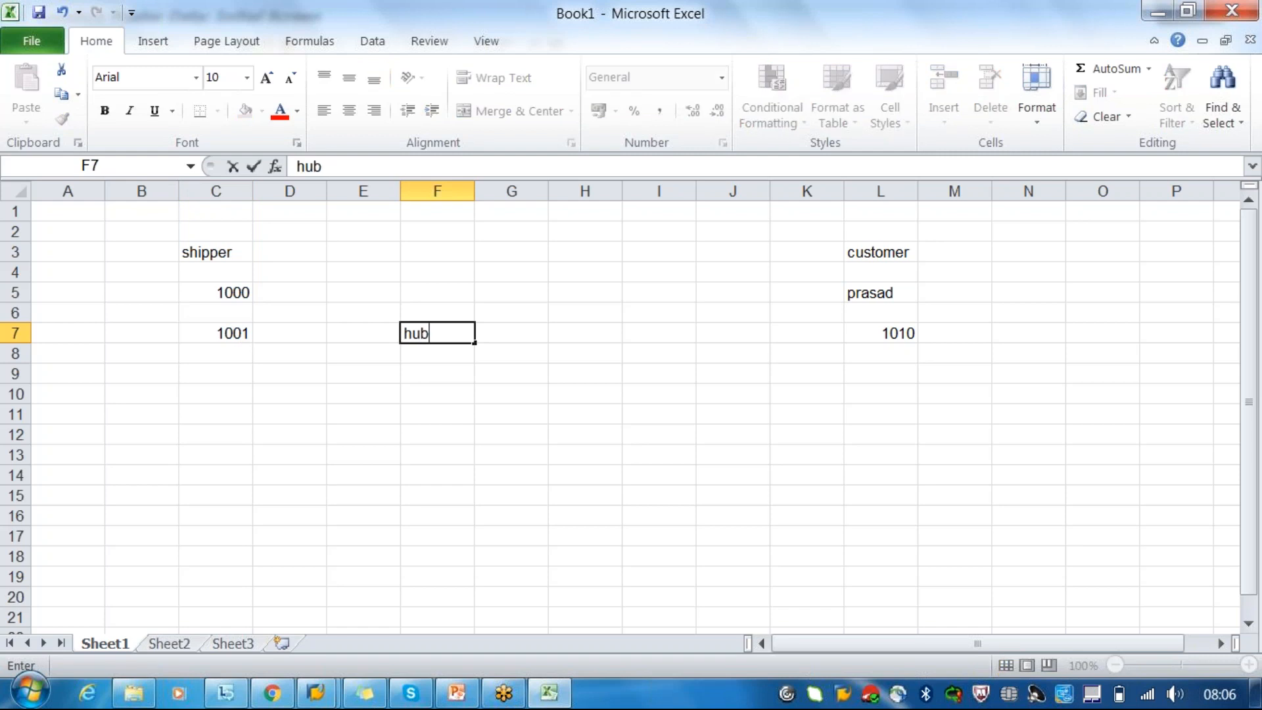
type("\\\\\\\\\\port")
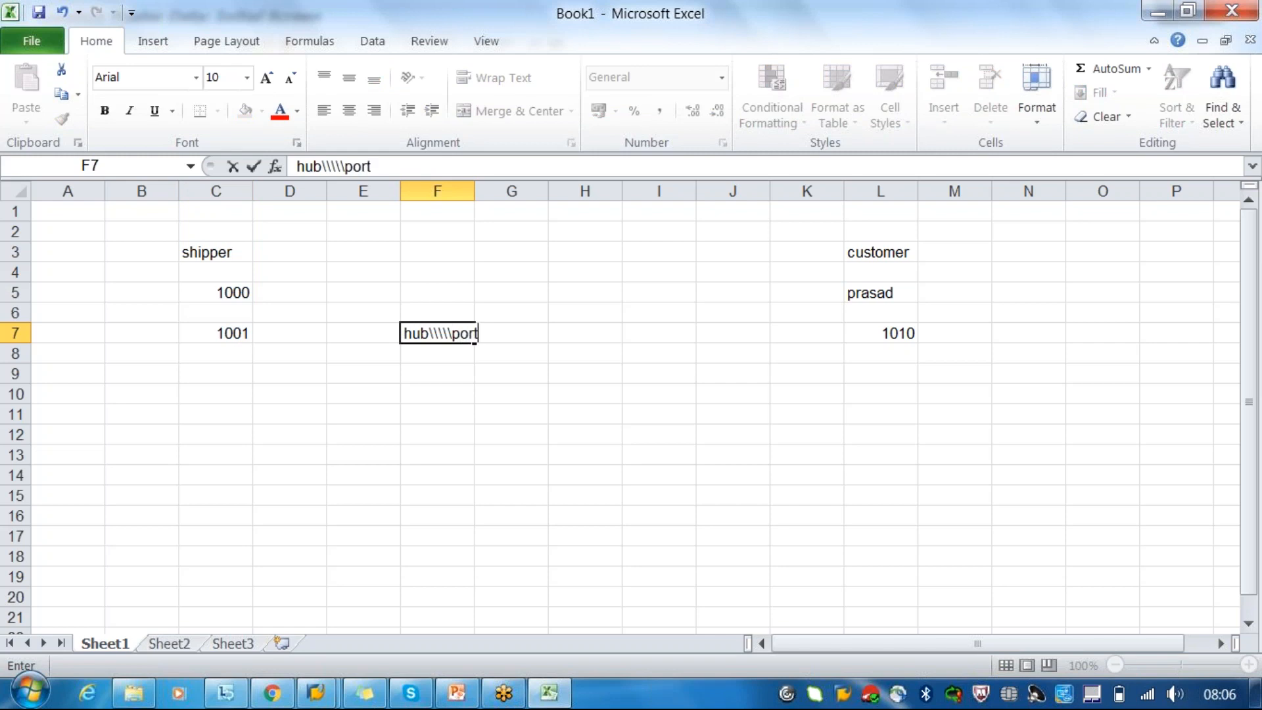
key("BackSpace")
key("BackSpace")
key("BackSpace")
key("BackSpace")
key("BackSpace")
key("BackSpace")
key("BackSpace")
key("BackSpace")
type("port")
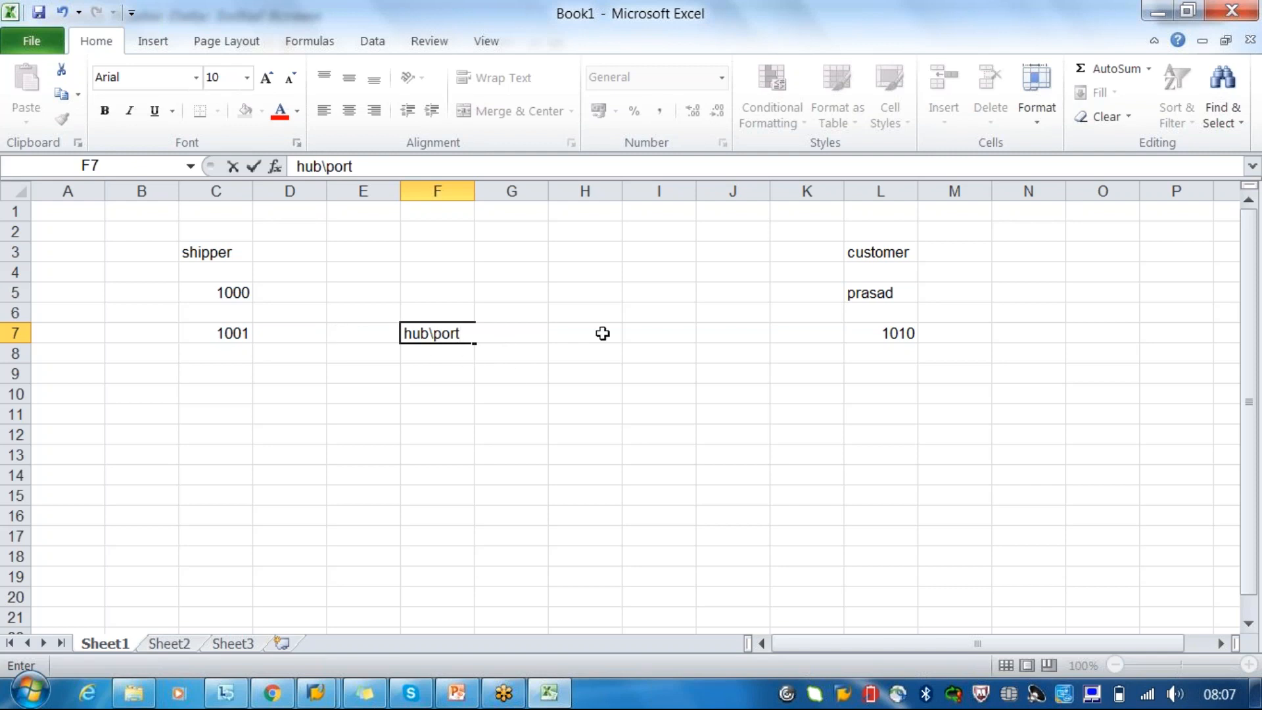
left_click(652, 333)
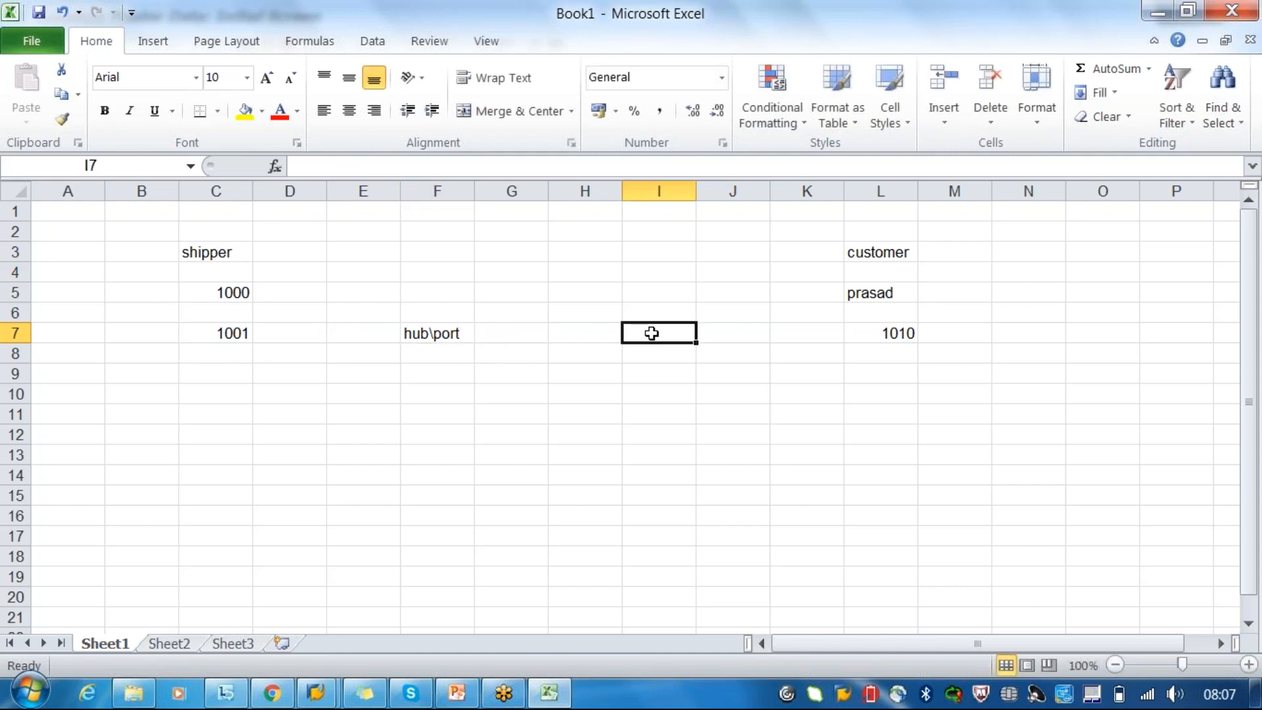
type("port")
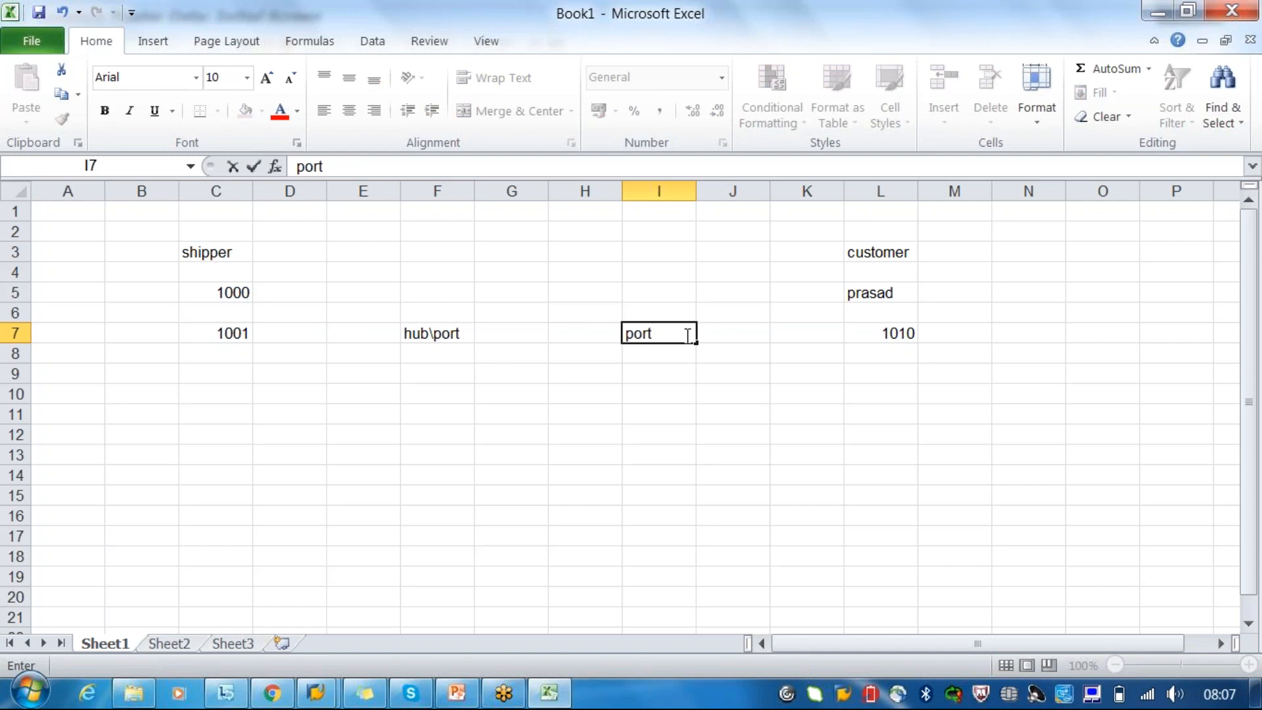
left_click(232, 336)
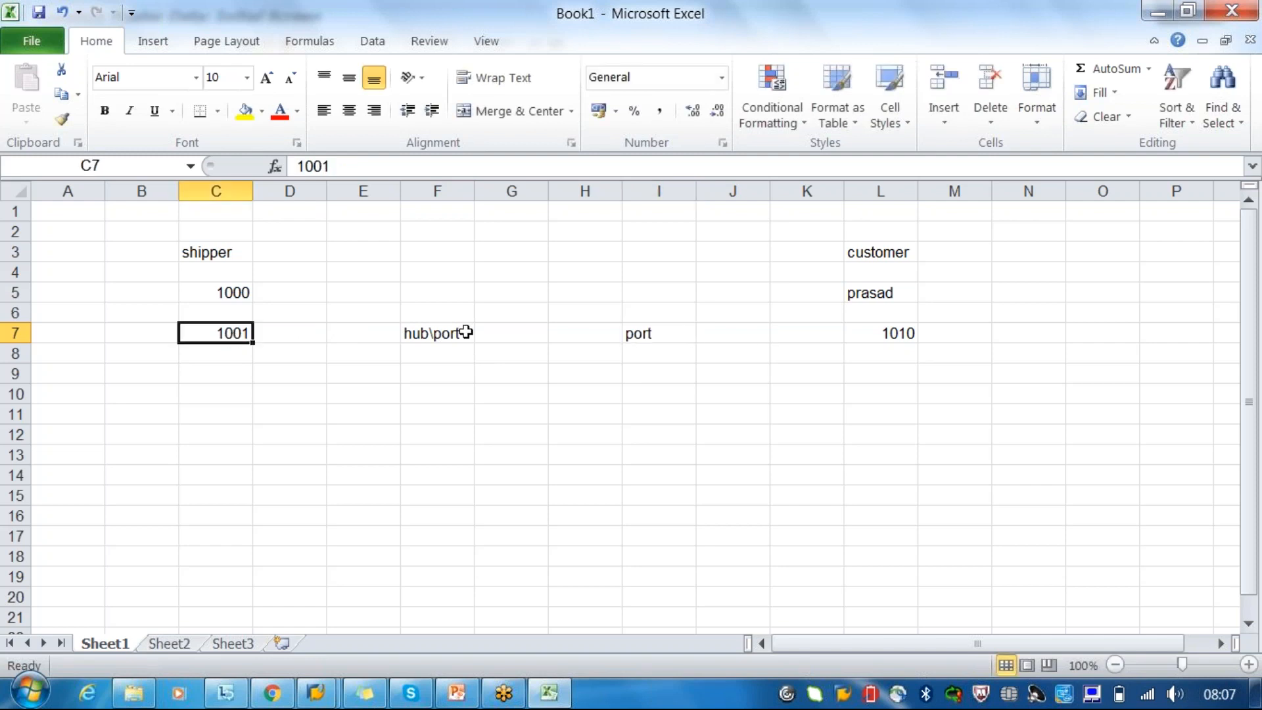
left_click(444, 337)
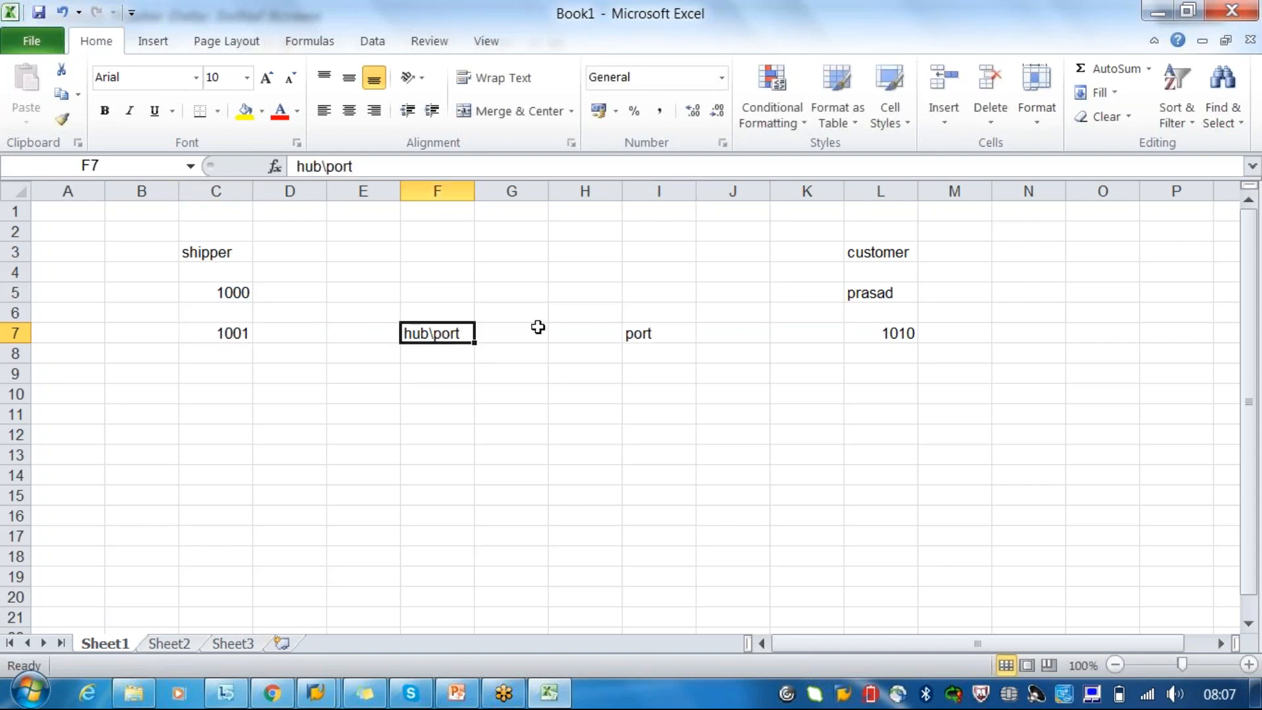
left_click(650, 335)
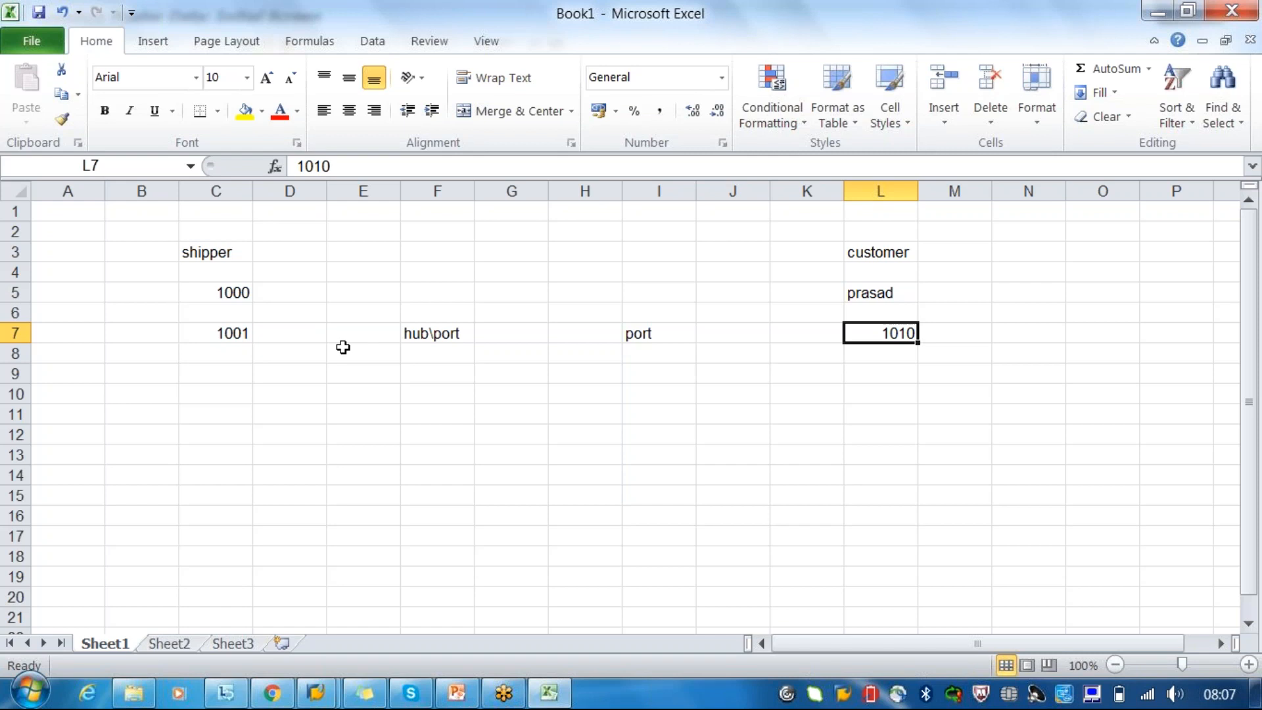
left_click(223, 336)
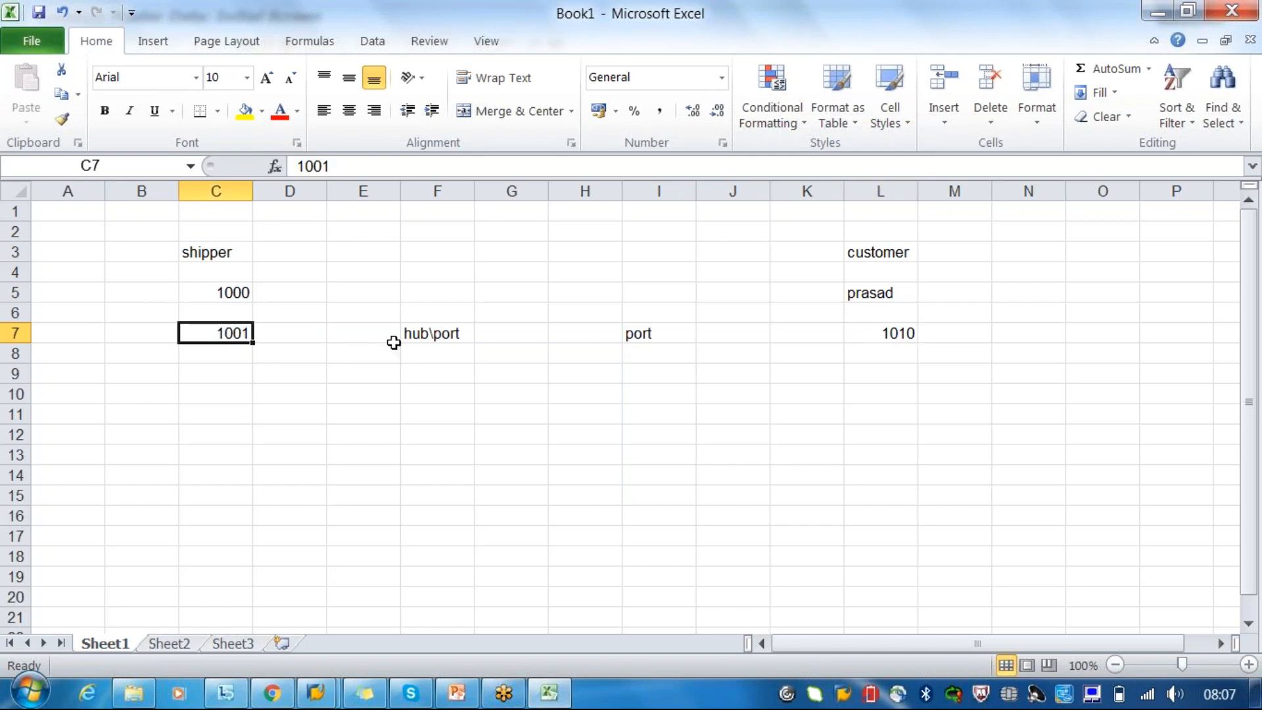
left_click(898, 336)
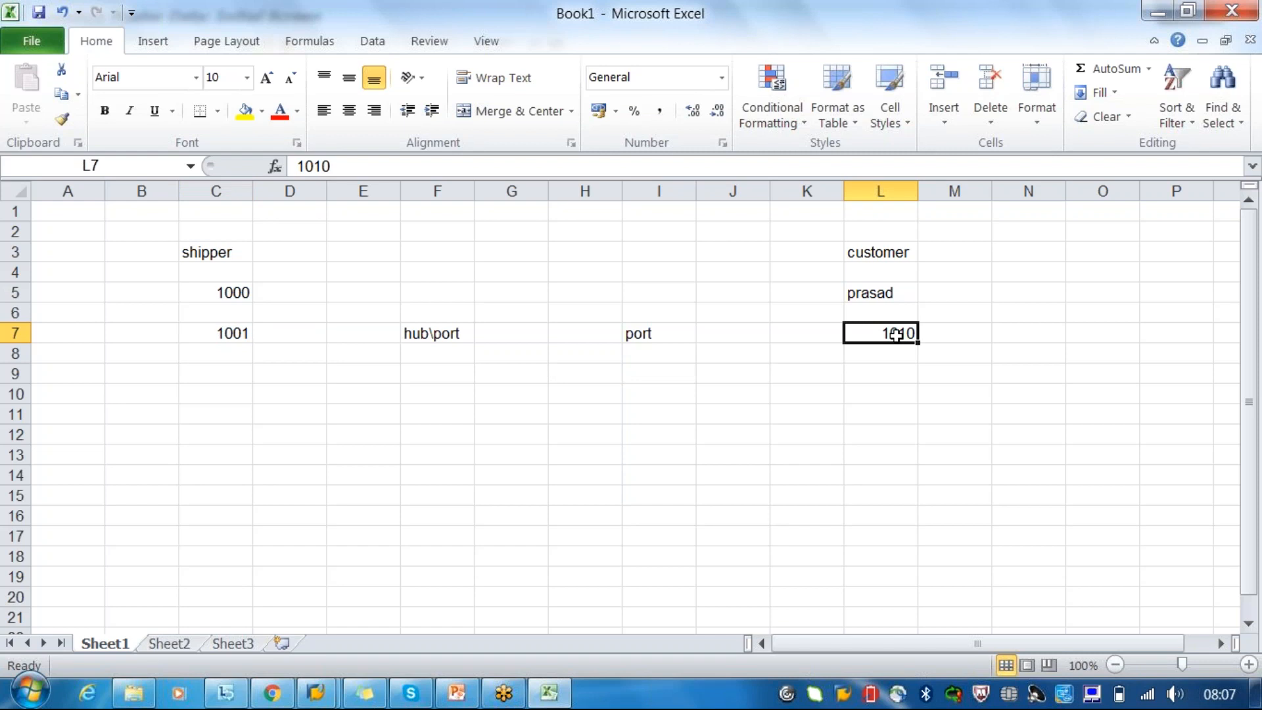
left_click(424, 340)
left_click(639, 334)
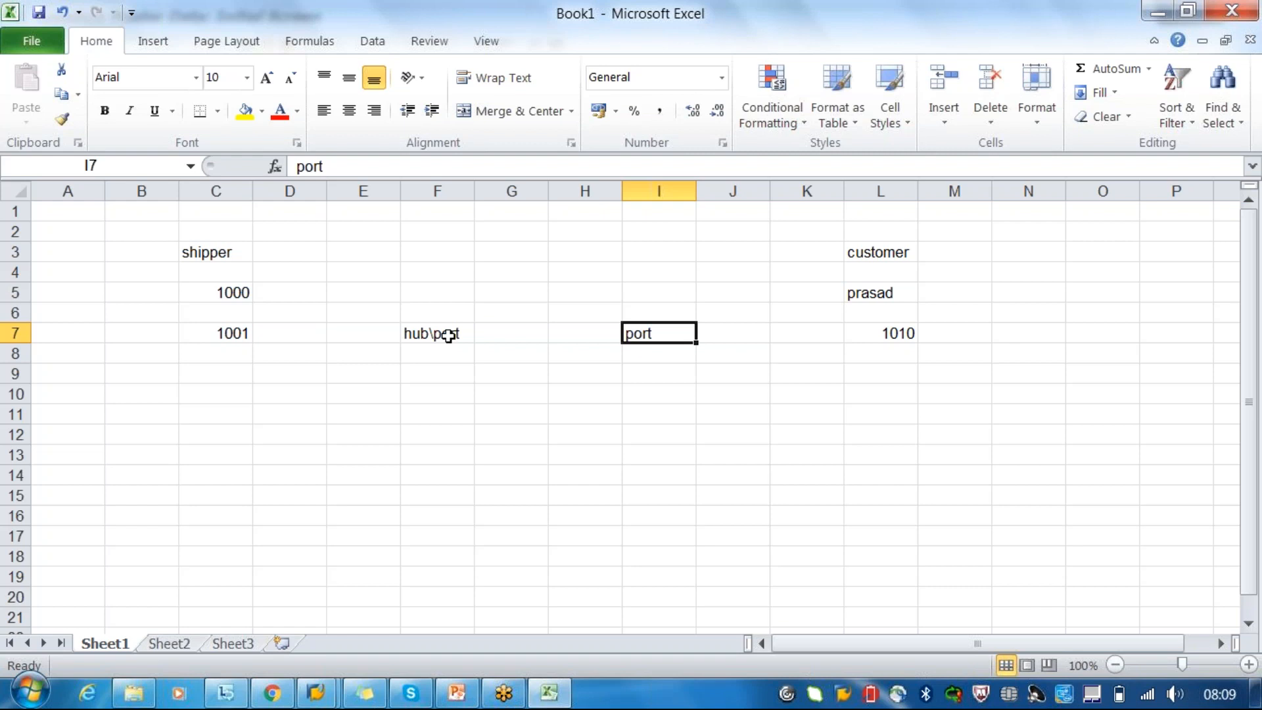
- Review the shipper, customer, hub\port and port entries in row 7 of the sketch, ignoring the incoming chat notifications
left_click(207, 331)
left_click(901, 330)
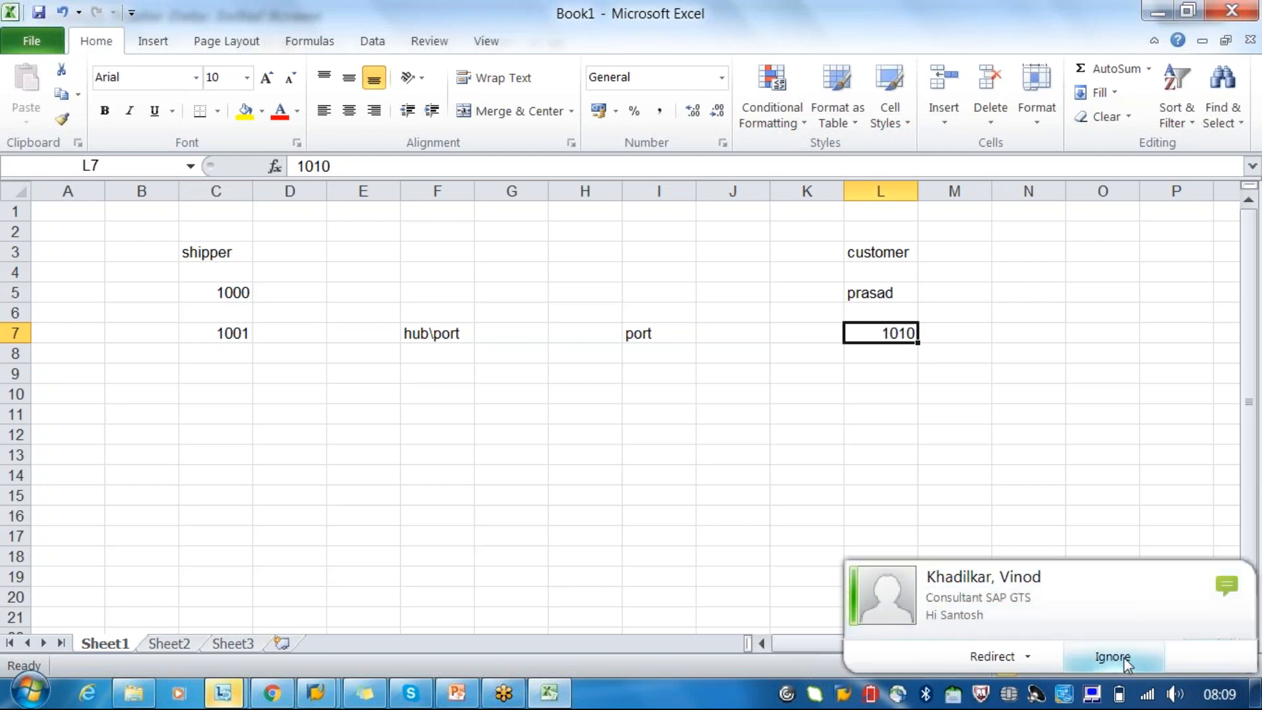
left_click(1125, 660)
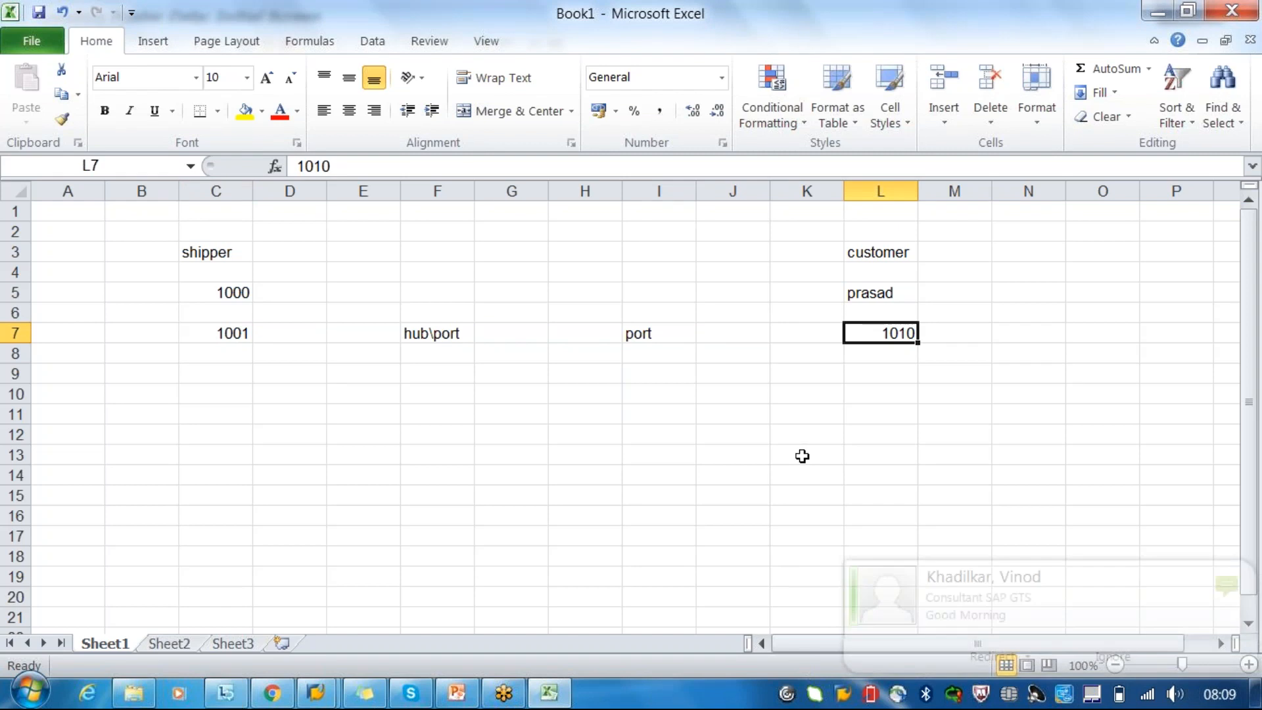
left_click(1114, 657)
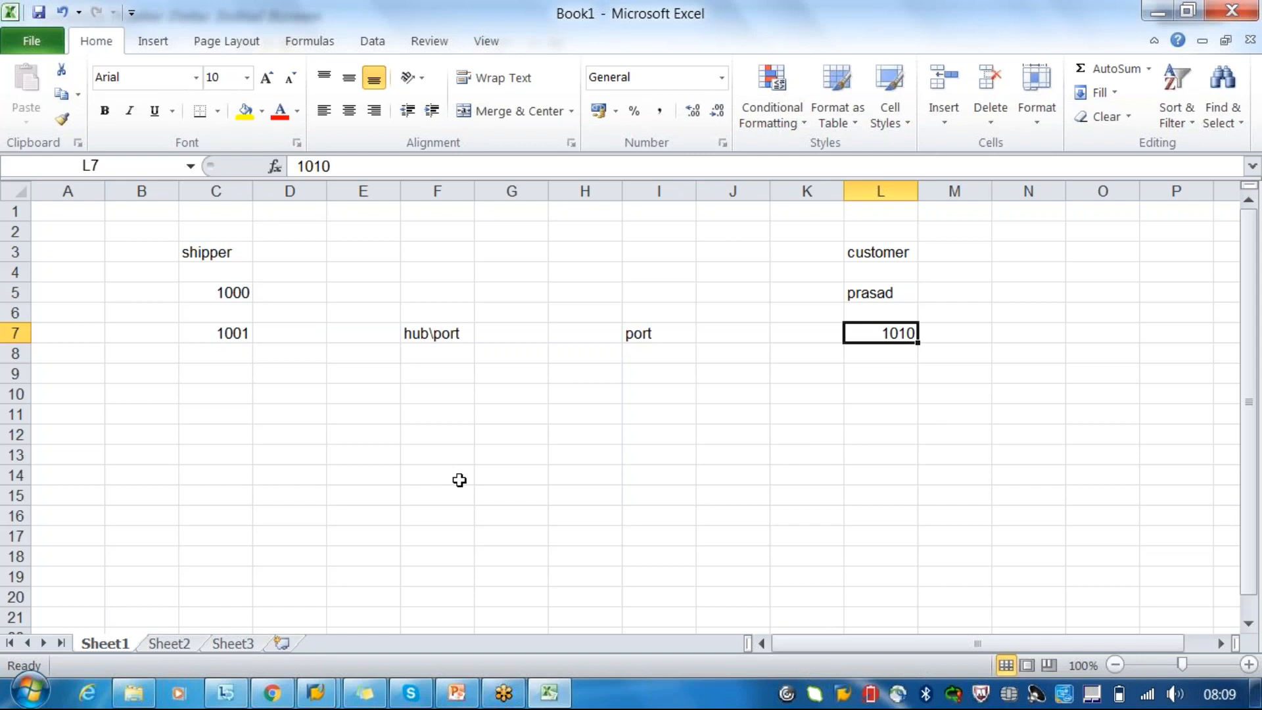
left_click(444, 258)
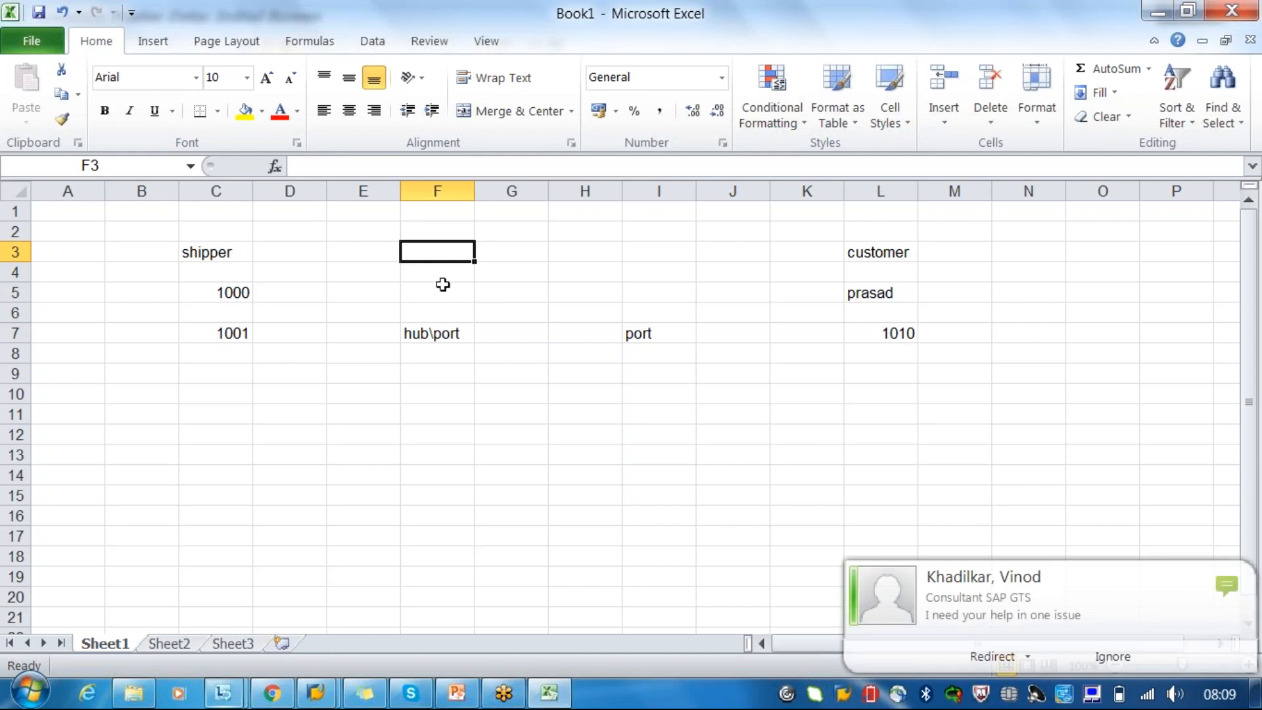
left_click(1113, 657)
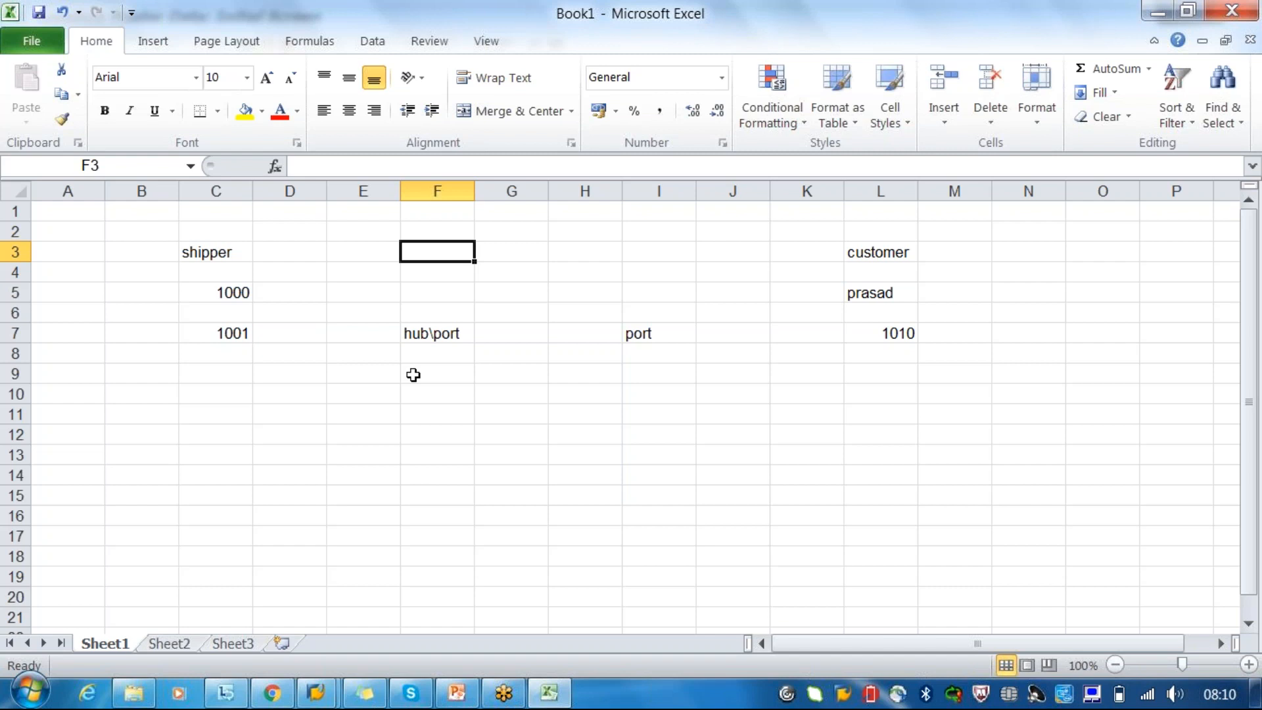
left_click(433, 337)
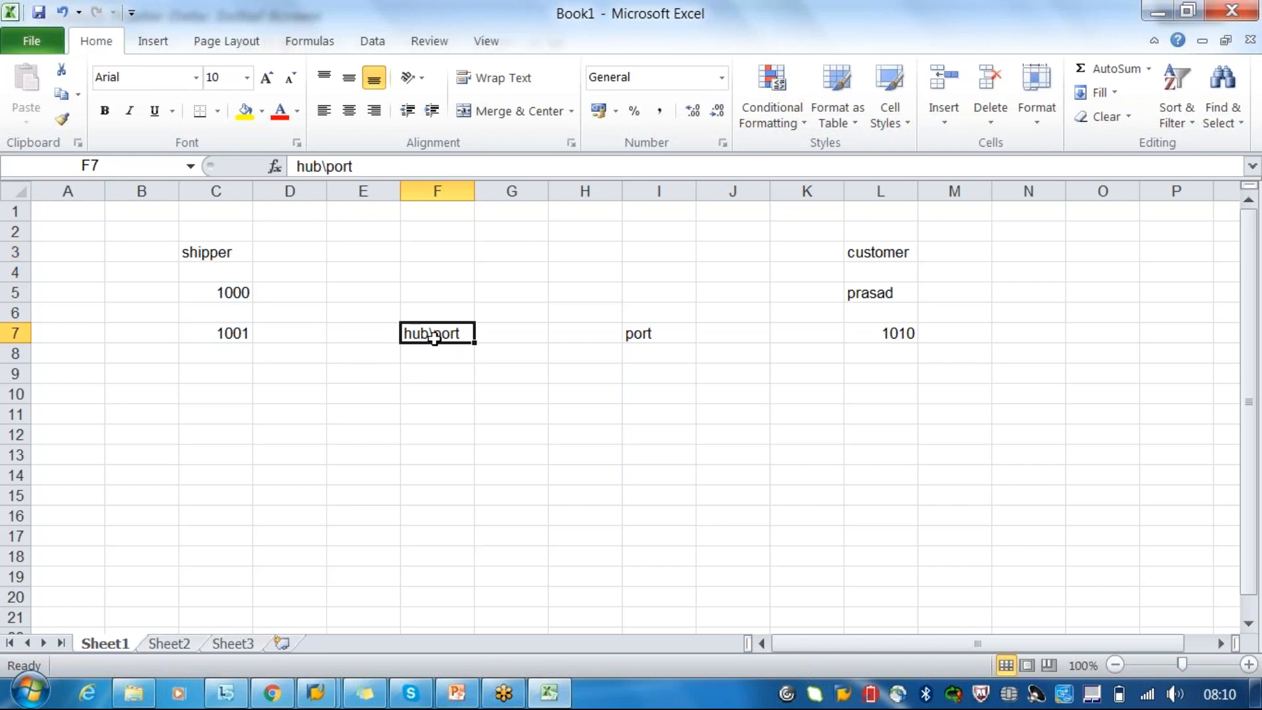
left_click(653, 334)
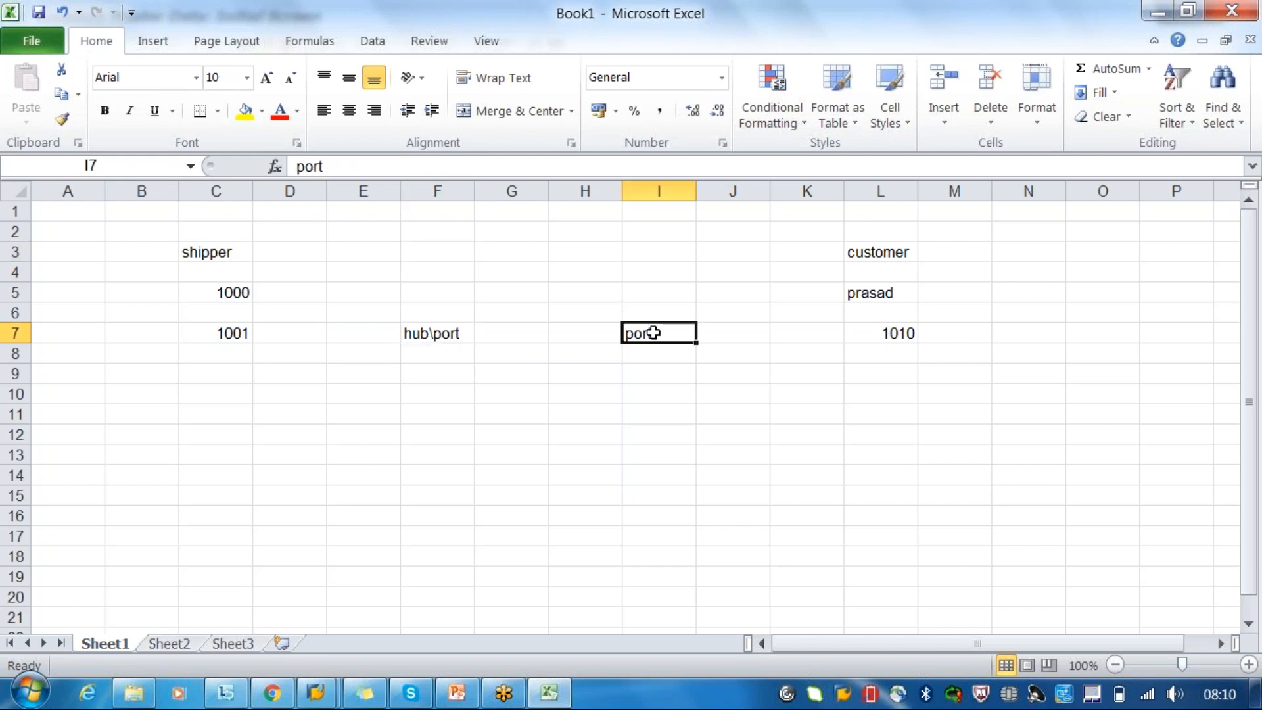
- Switch to the SAP Location Master Data window and start creating location TM_port with location type 1100 (Port)
left_click(316, 694)
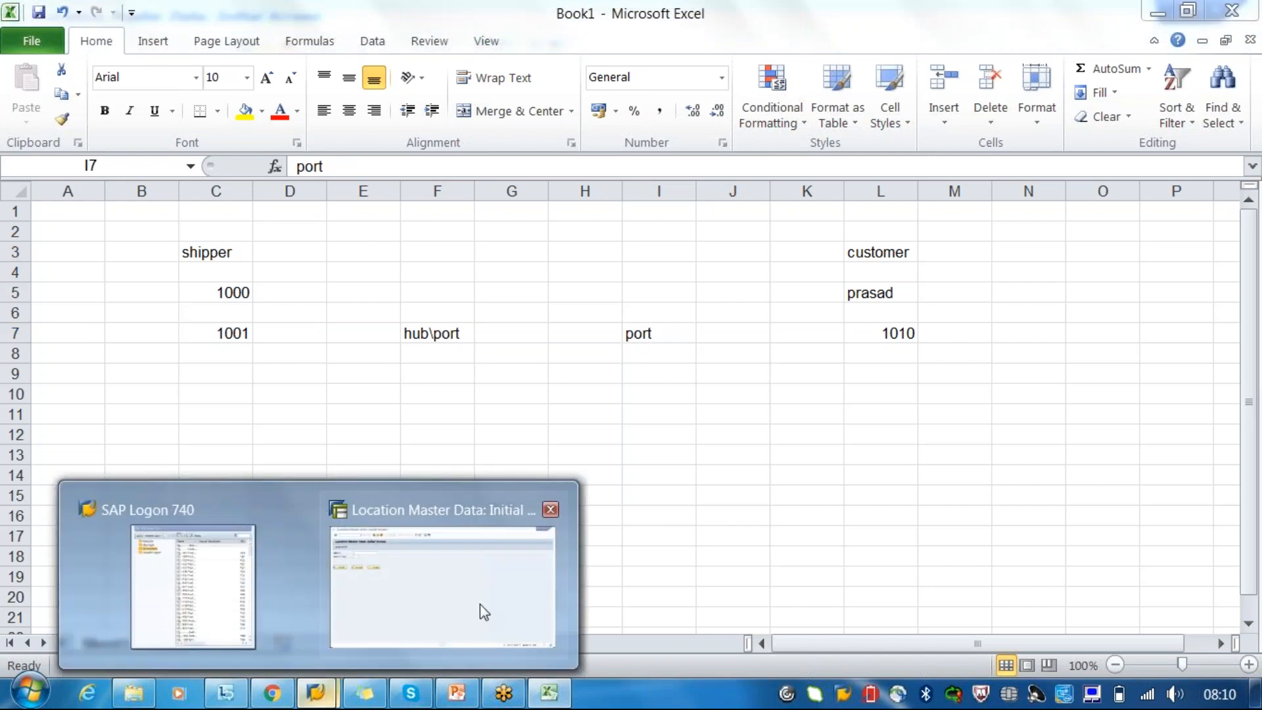
left_click(483, 602)
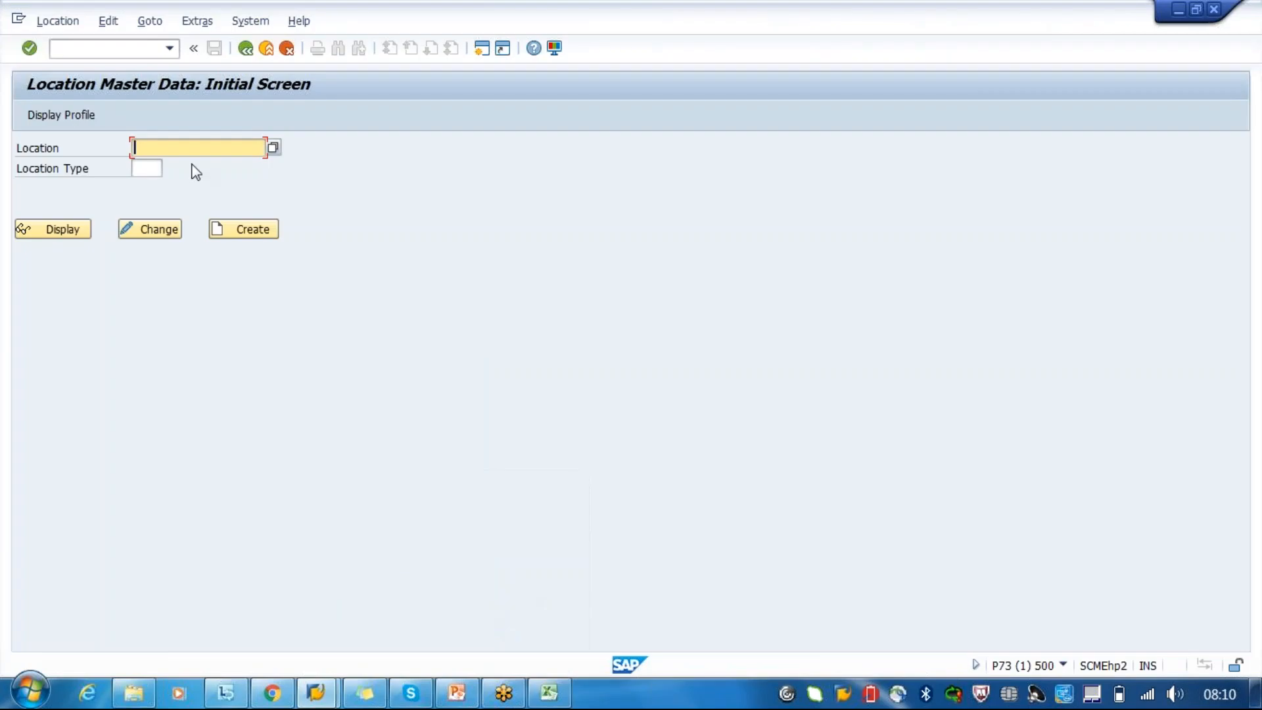
type("TM")
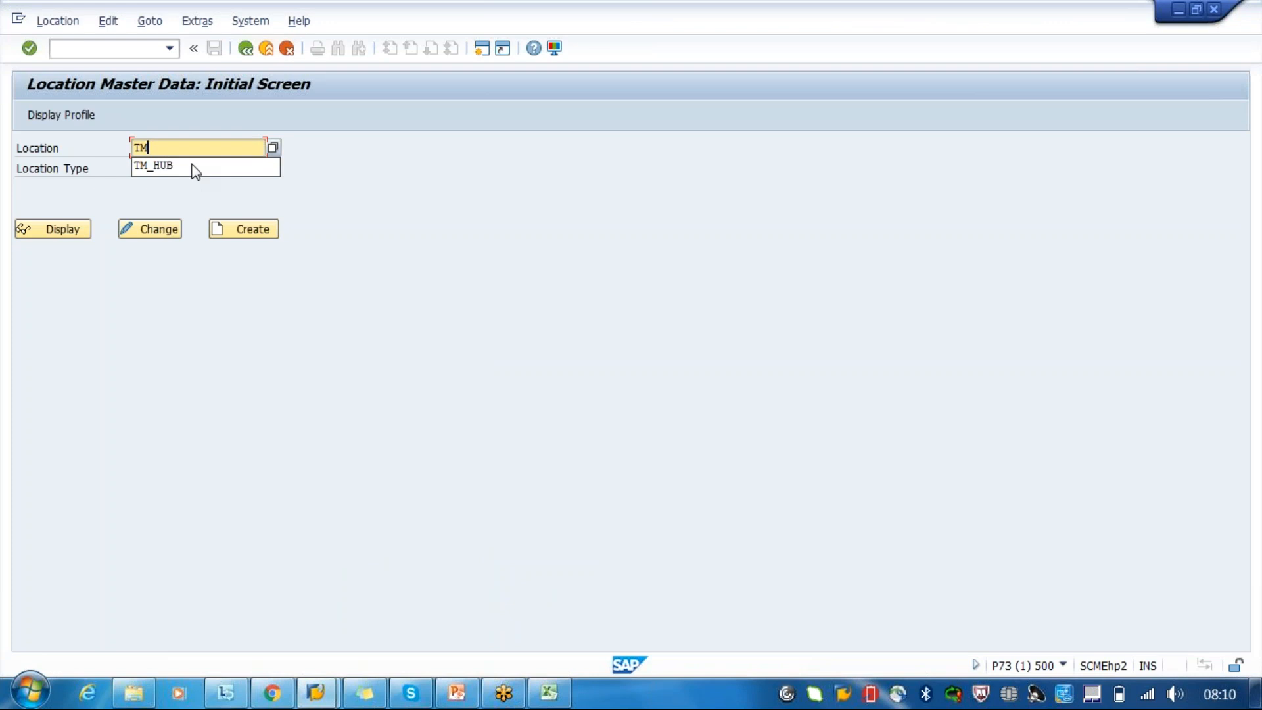
type("_port")
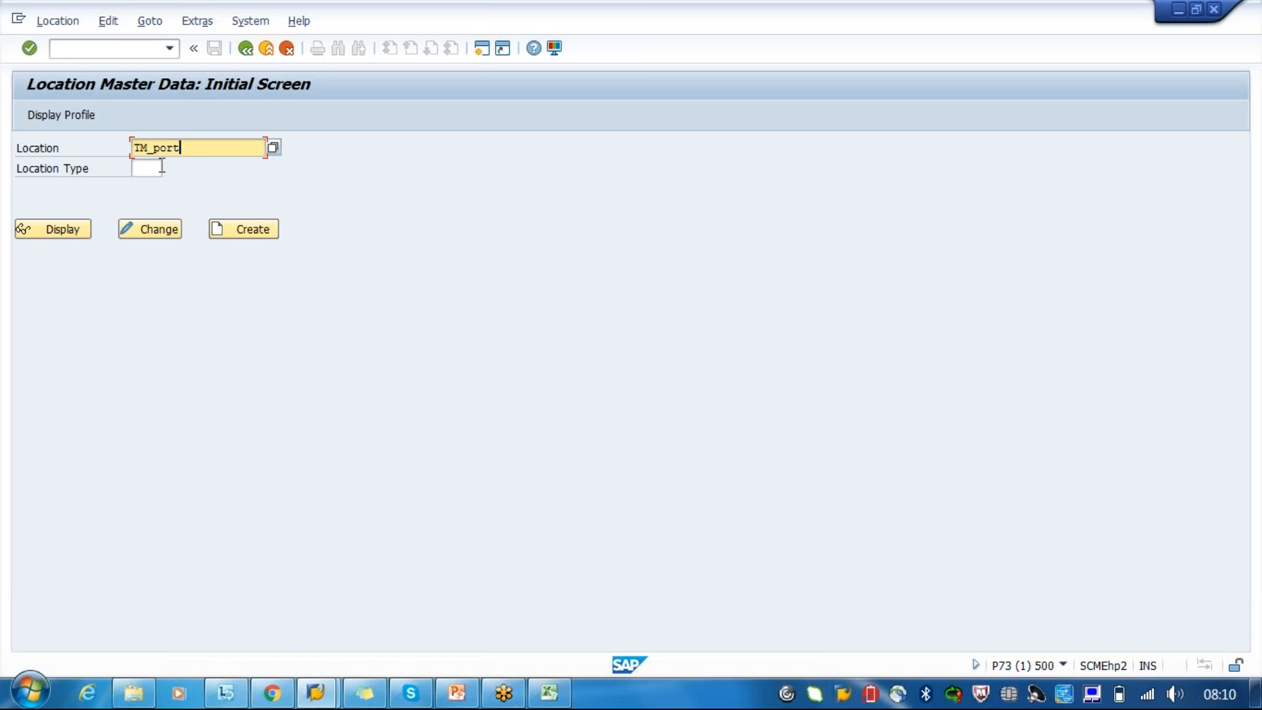
left_click(168, 164)
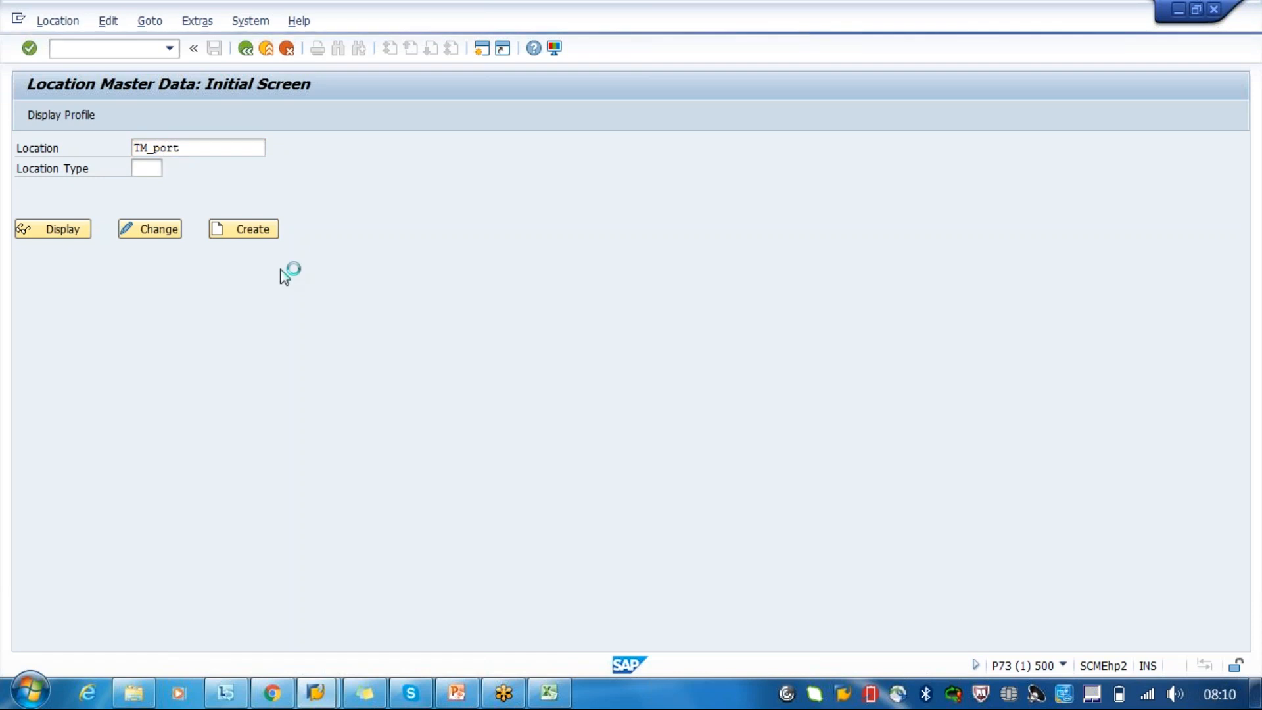
double_click(109, 221)
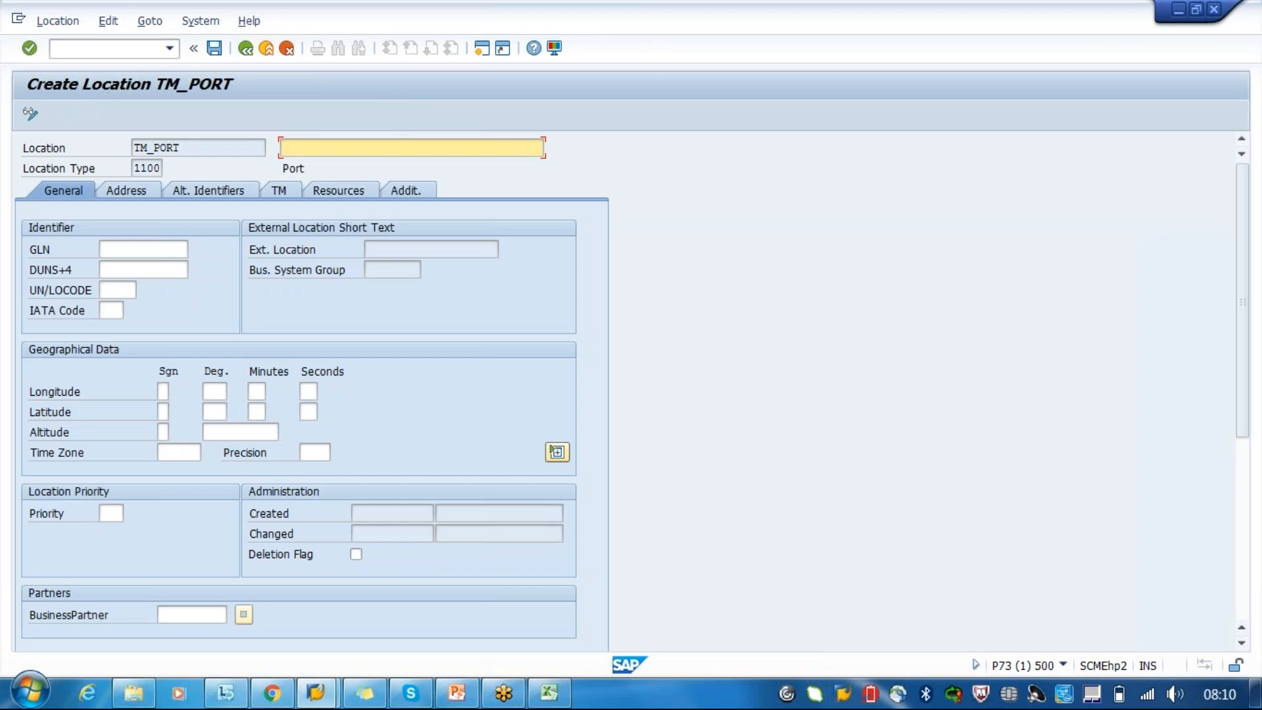
- Examine the general data fields of TM_PORT: GLN identifier, external location, business system group and longitude
left_click(151, 248)
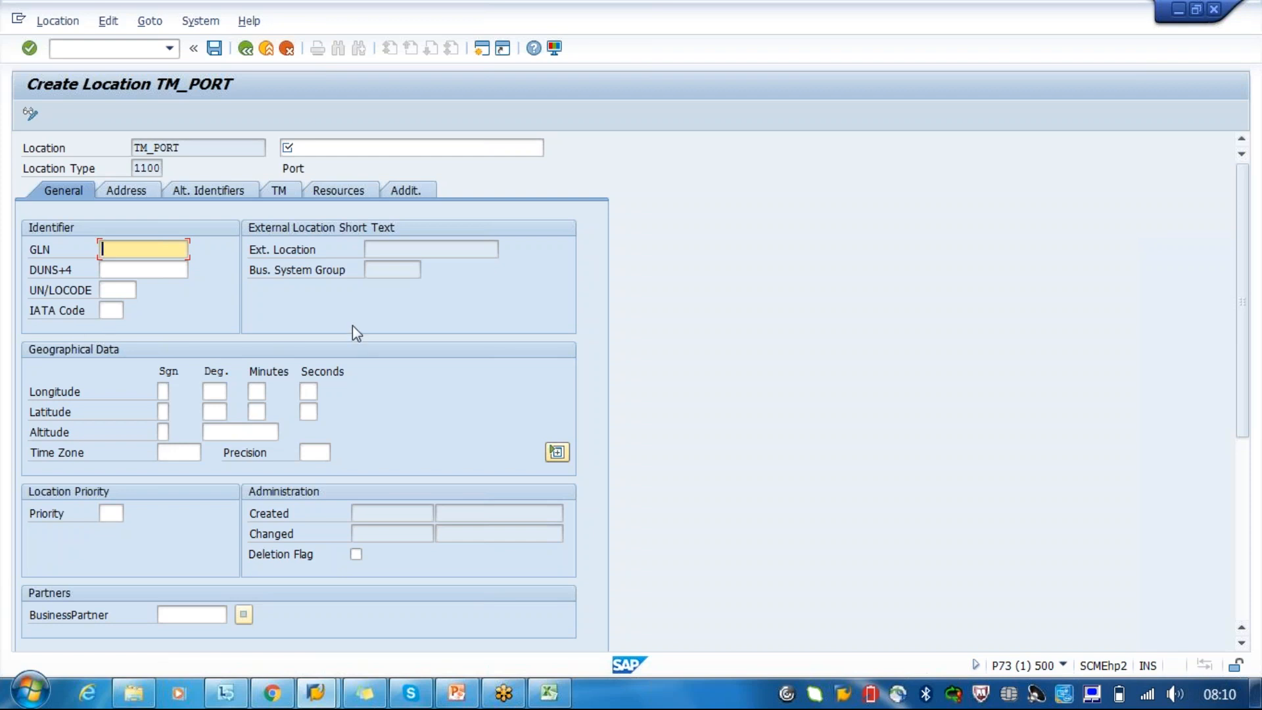
left_click(402, 255)
left_click(403, 276)
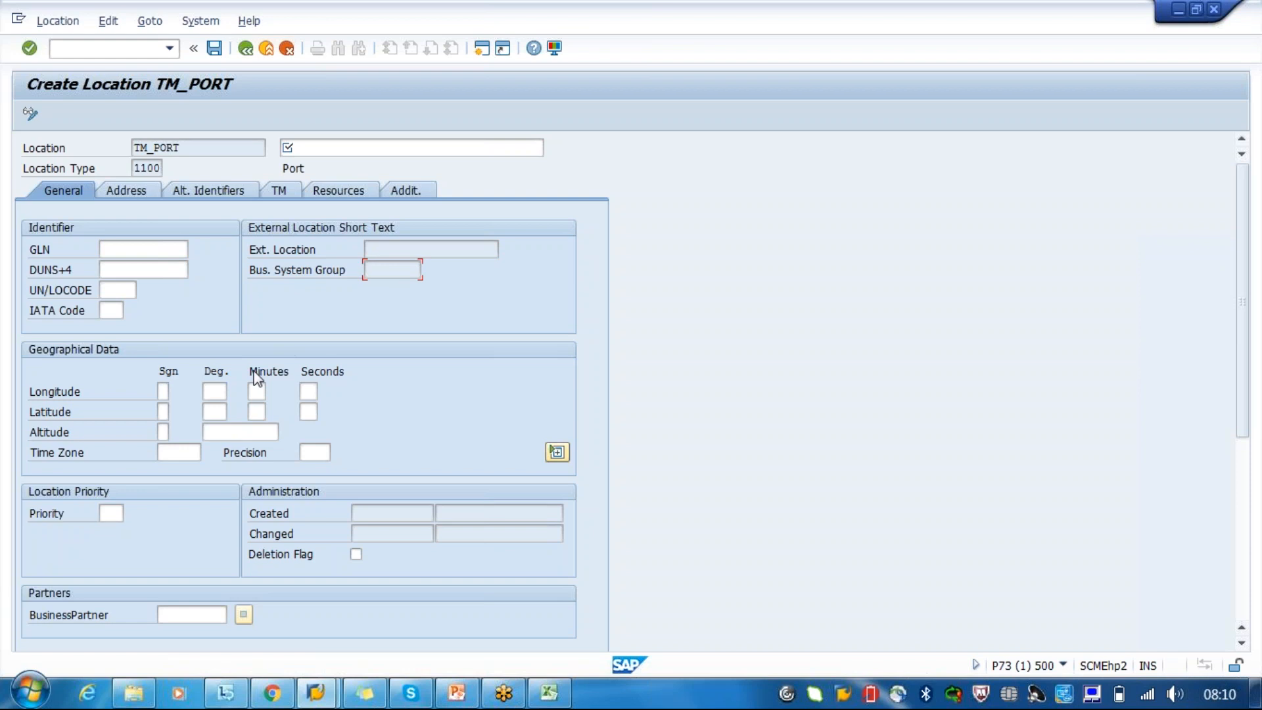
left_click(164, 392)
- Enter "port" as the required description of location TM_PORT
left_click(137, 190)
type("port")
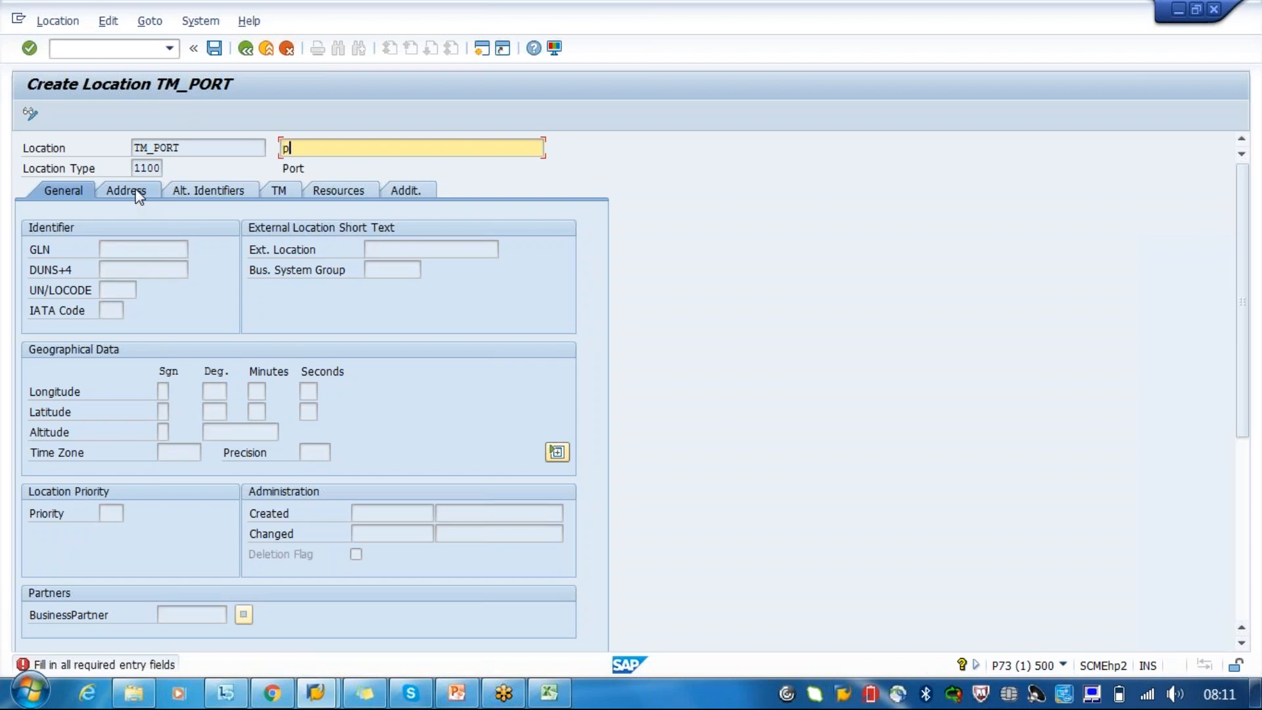
key("Return")
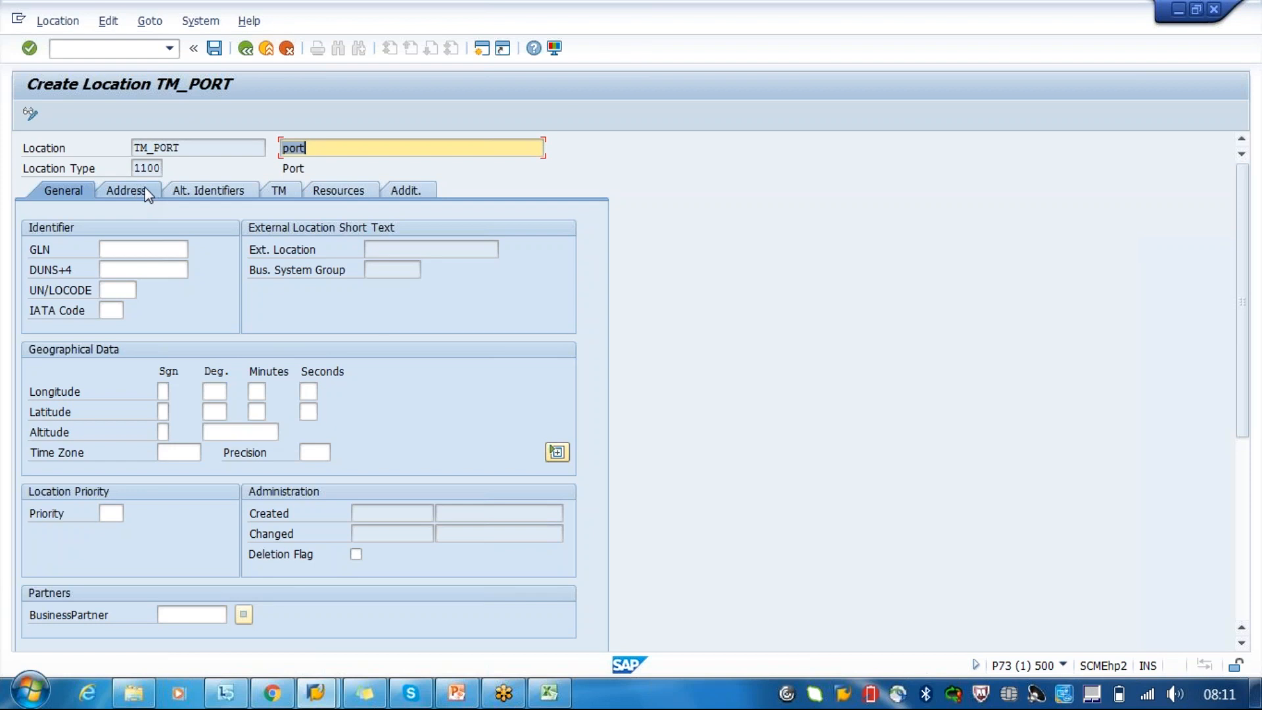
- Fill in the street address of TM_PORT with country IN and city bangalore, ignoring the incoming chat notification
left_click(145, 190)
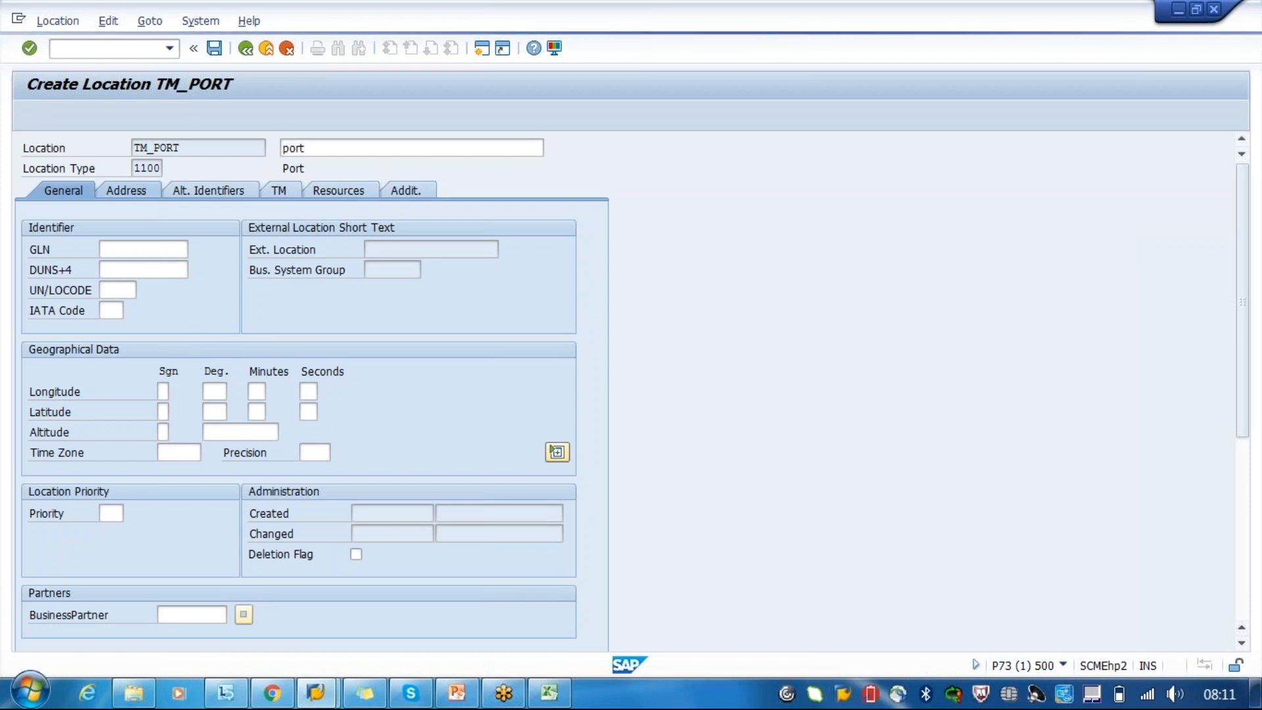
left_click(173, 474)
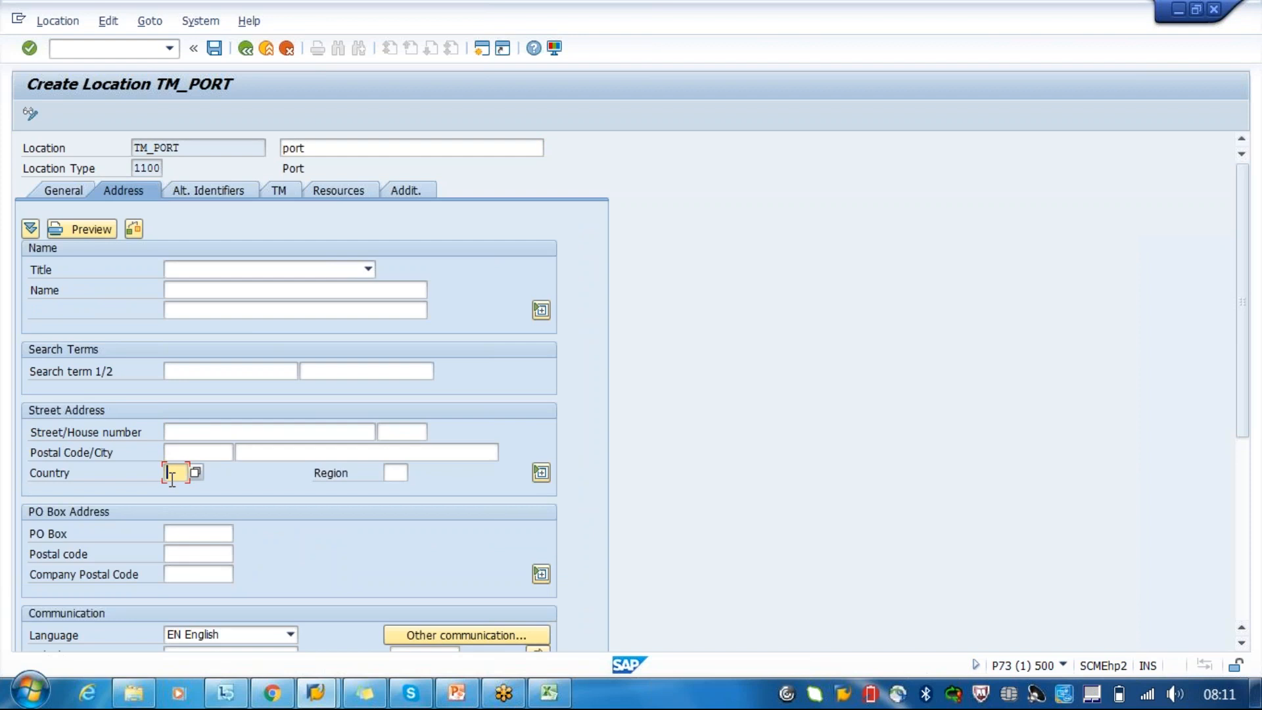
type("in")
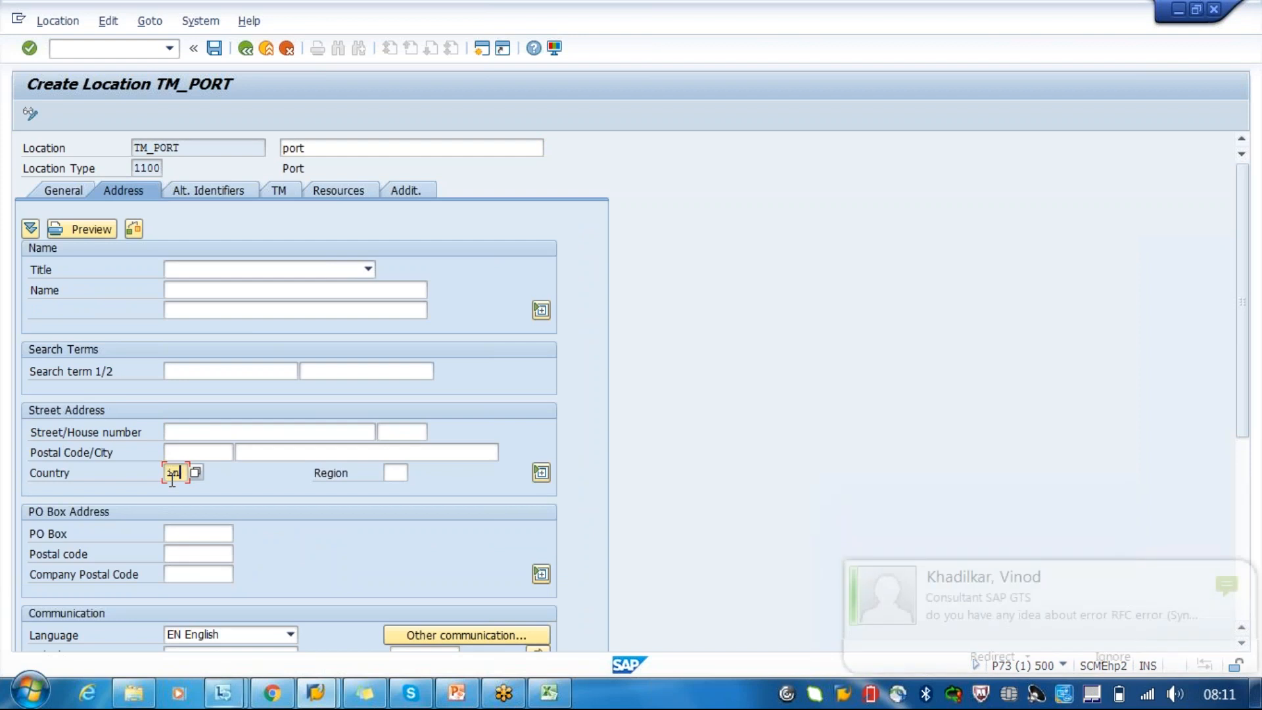
left_click(256, 453)
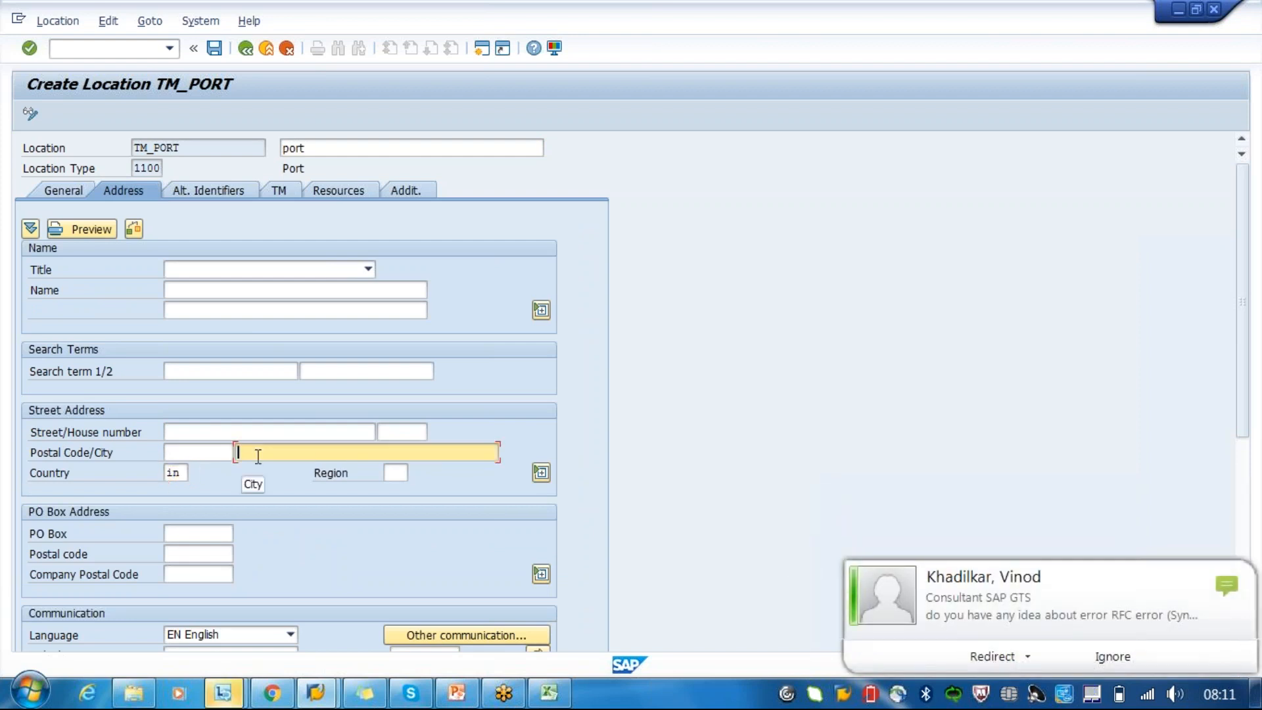
left_click(1116, 660)
type("bang")
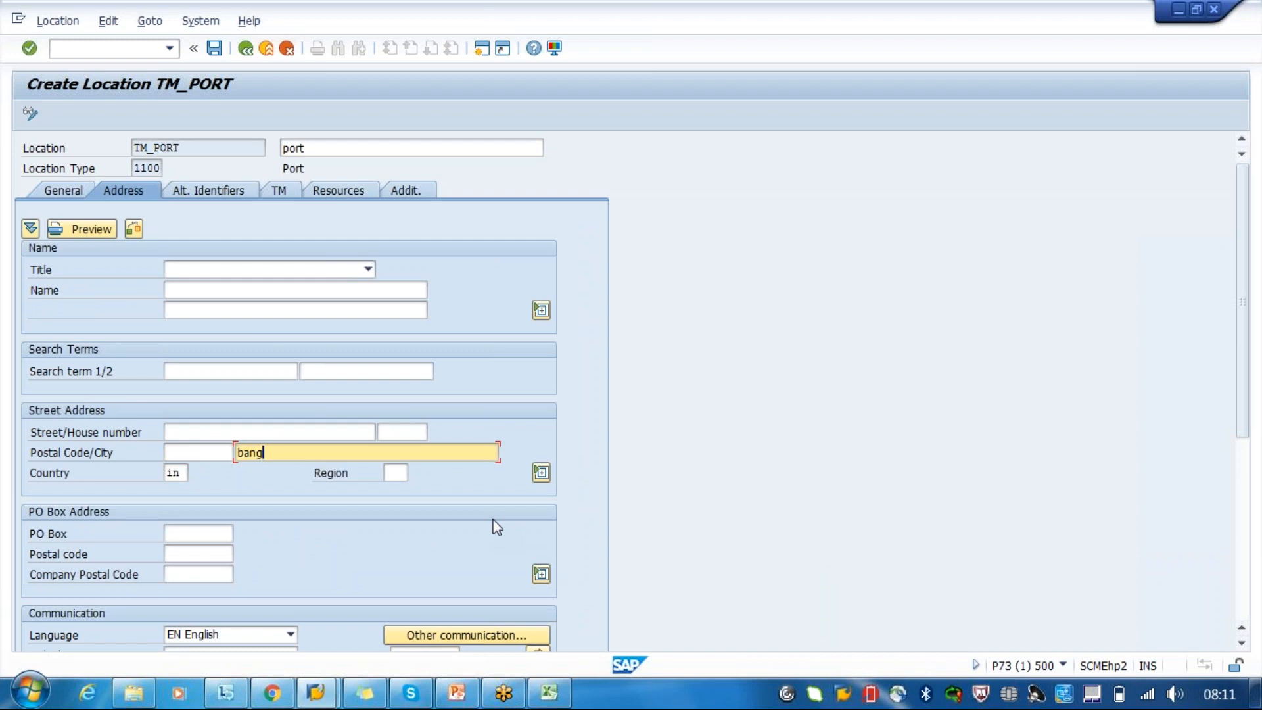
type("alore")
key("Return")
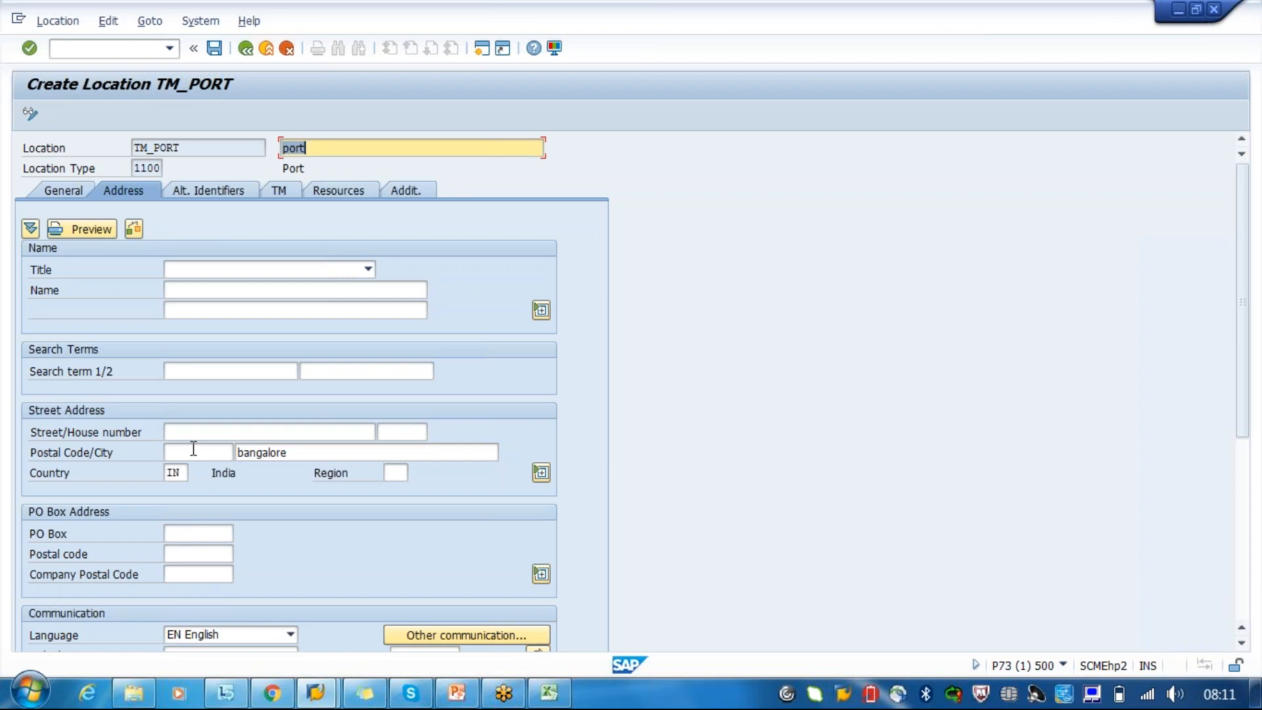
- Check the geographical data and time zone in the location's general data, then return to its address data
left_click(57, 190)
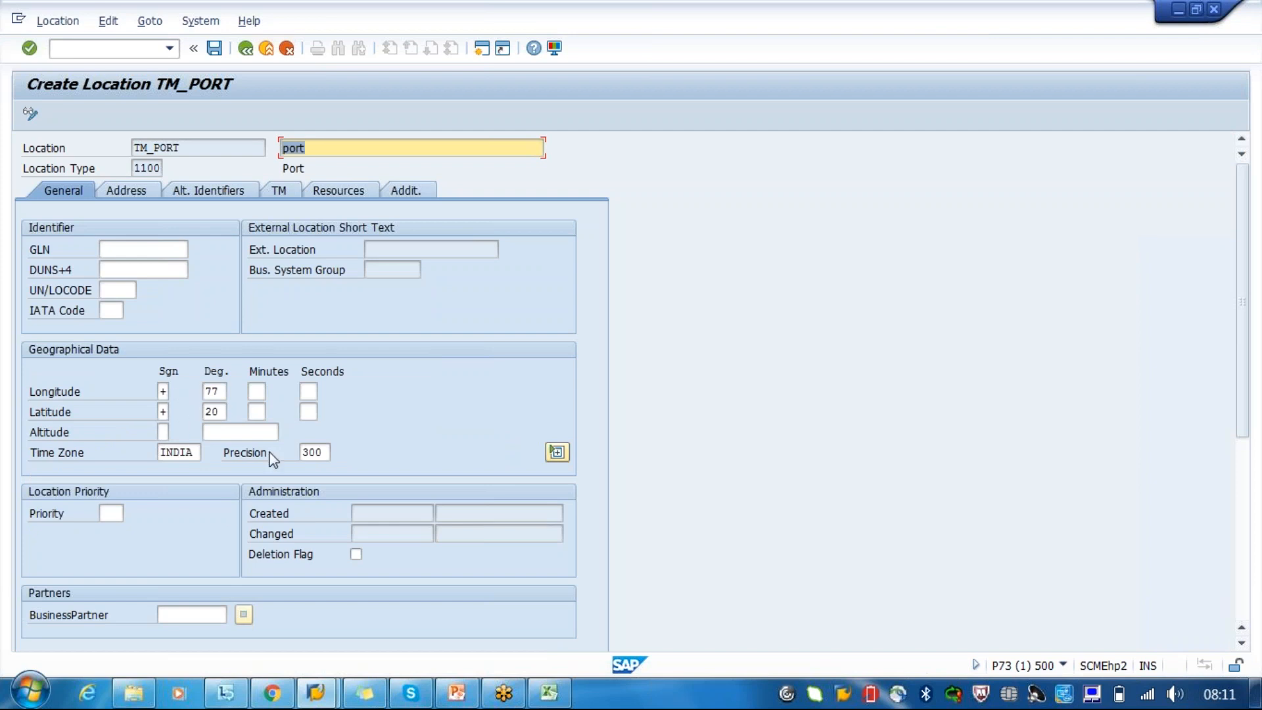
left_click(130, 194)
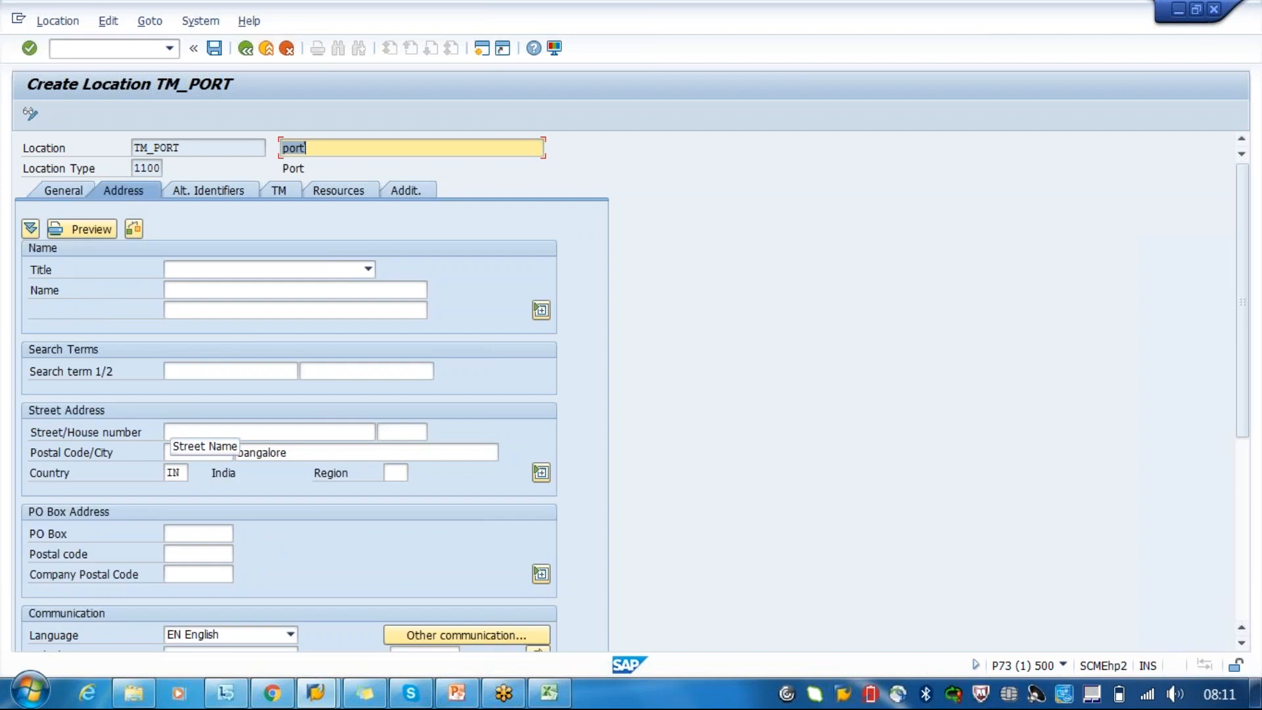
- Add an alternative location identifier to TM_PORT with the ALI type IATA
left_click(192, 190)
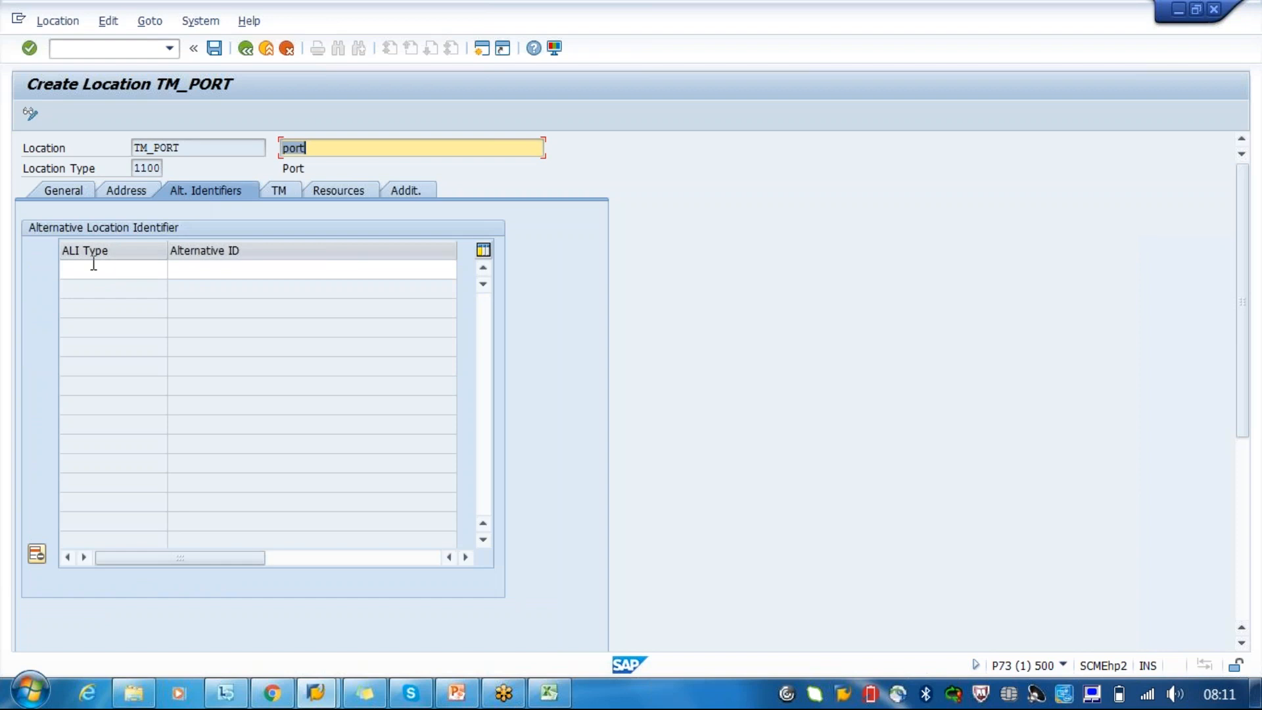
left_click(94, 263)
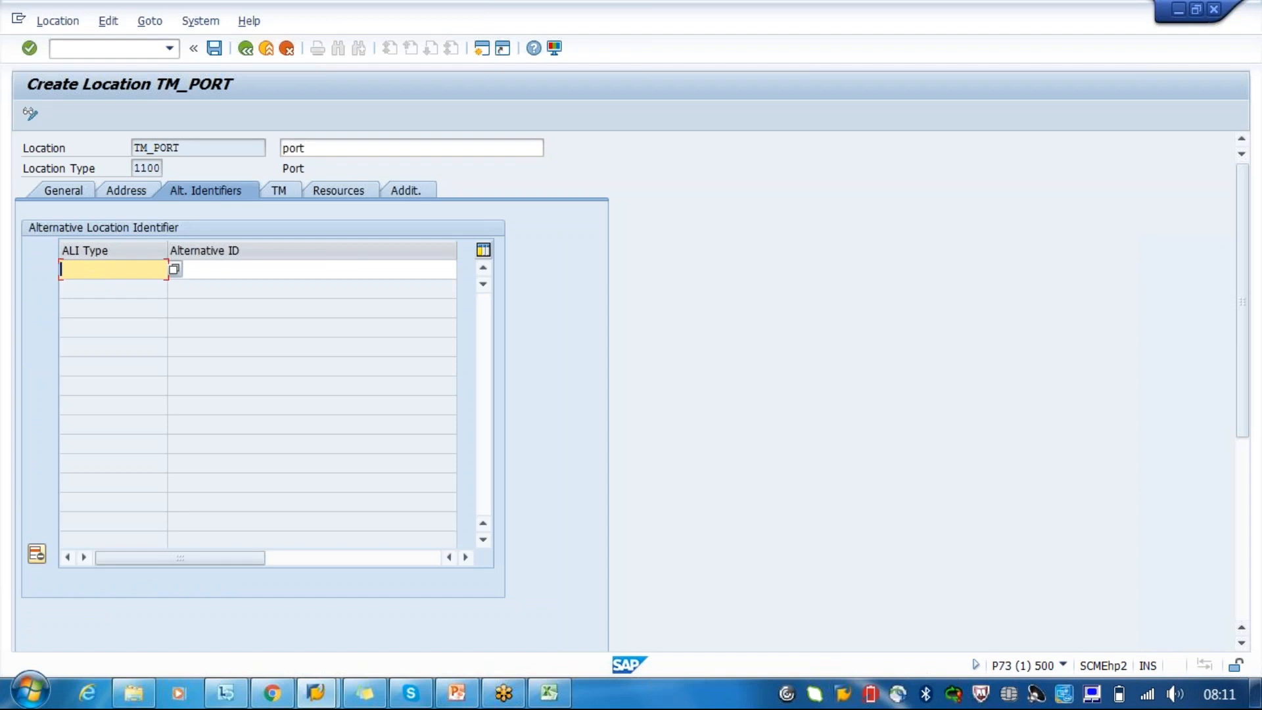
left_click(173, 269)
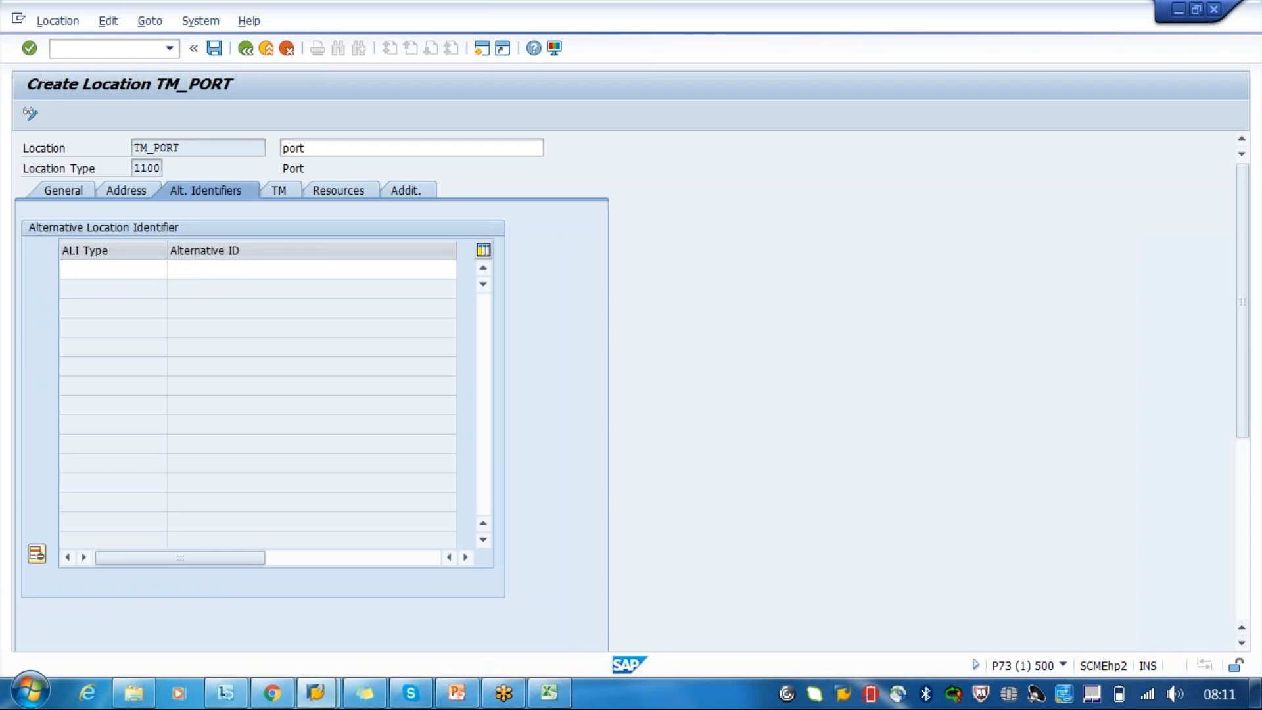
double_click(113, 243)
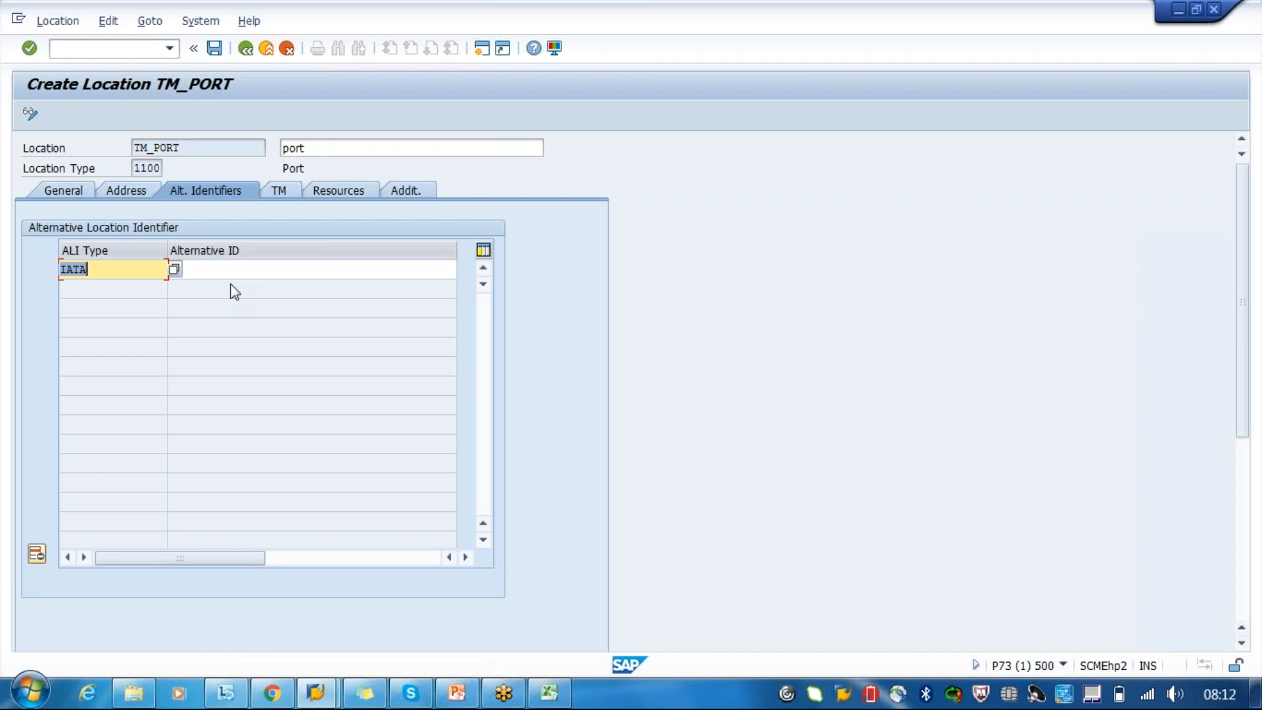
- Reopen the value list of alternative identifier types and choose IATA again for the first row
left_click(123, 270)
key("Return")
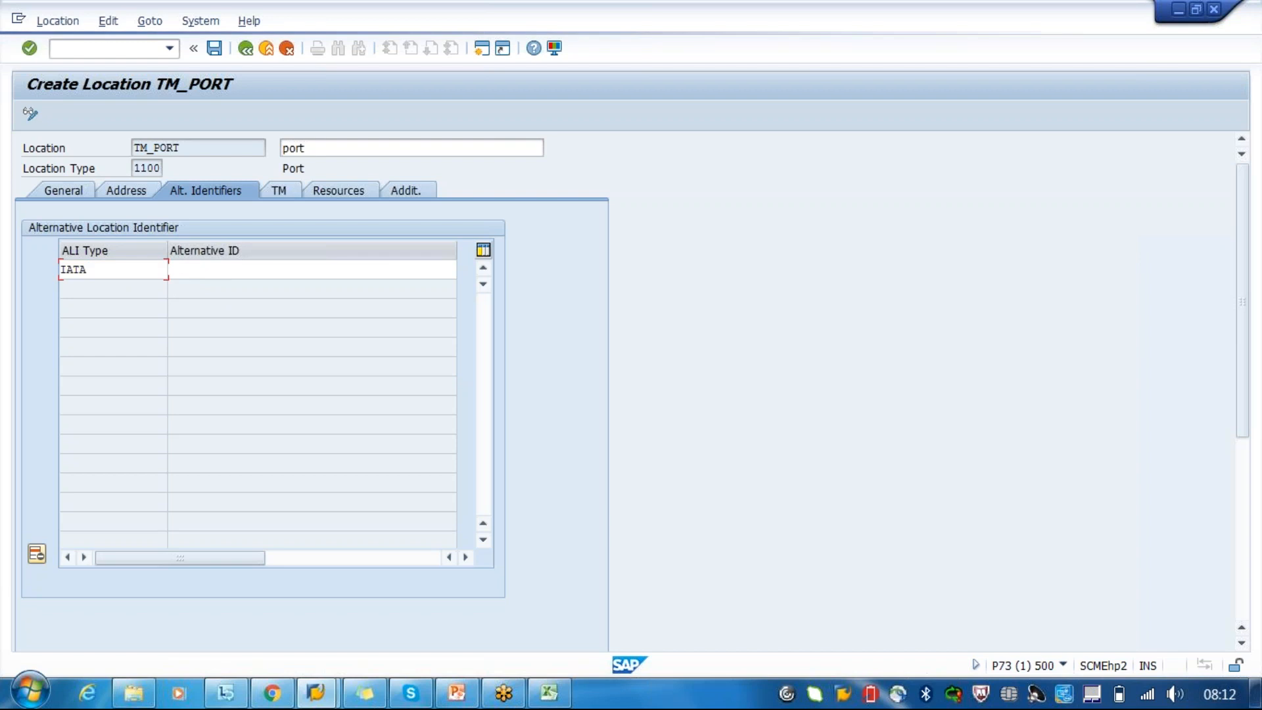
key("F4")
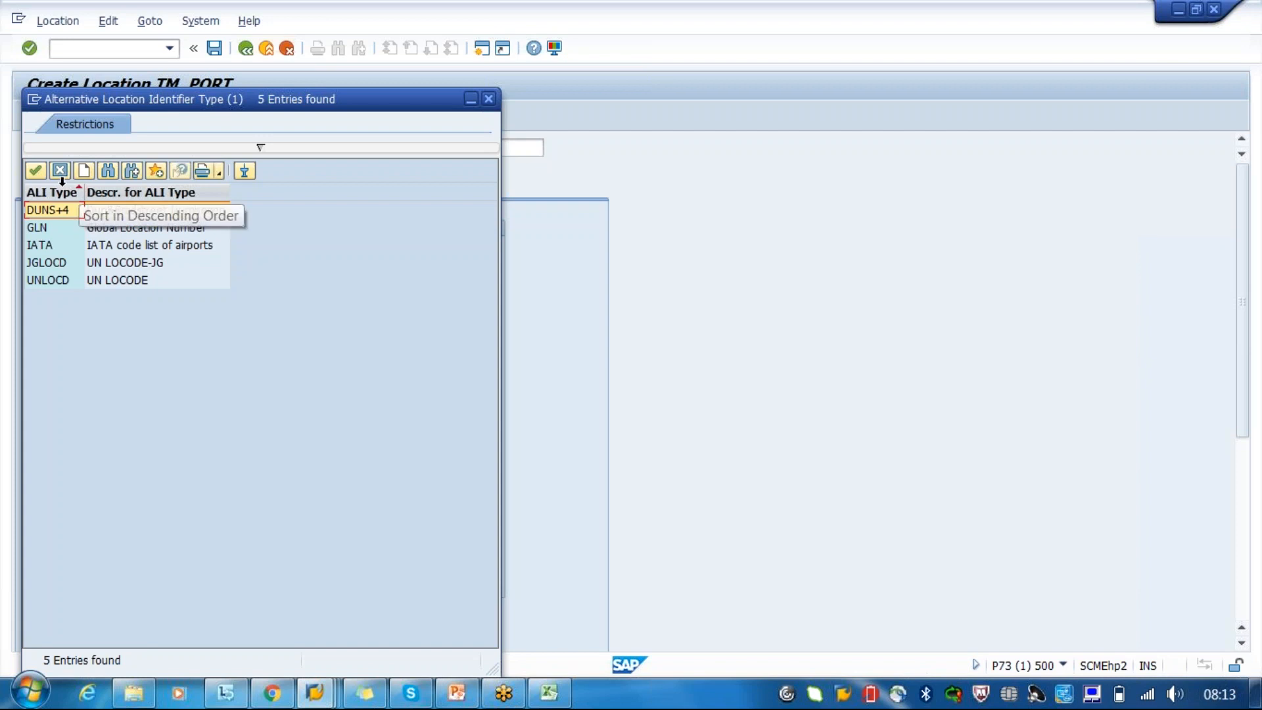
double_click(150, 245)
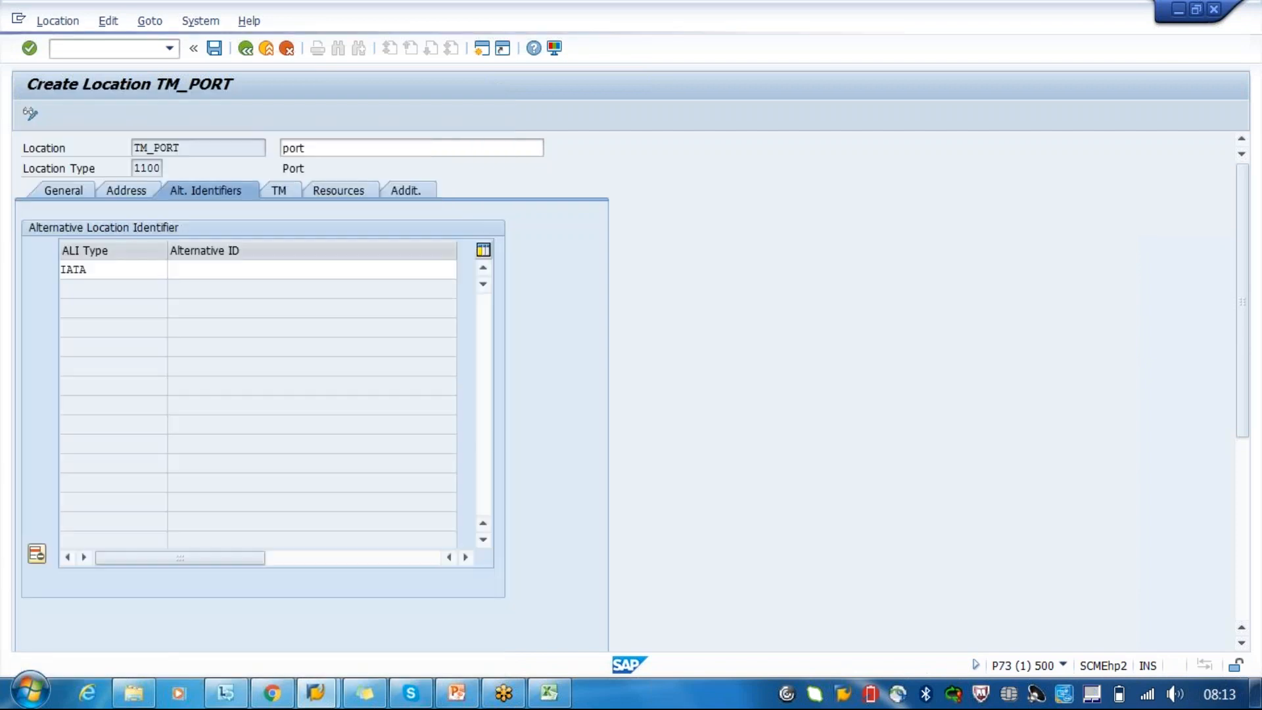
- Clear the IATA entry from the first alternative identifier row and open the TM data of TM_PORT
left_click(261, 267)
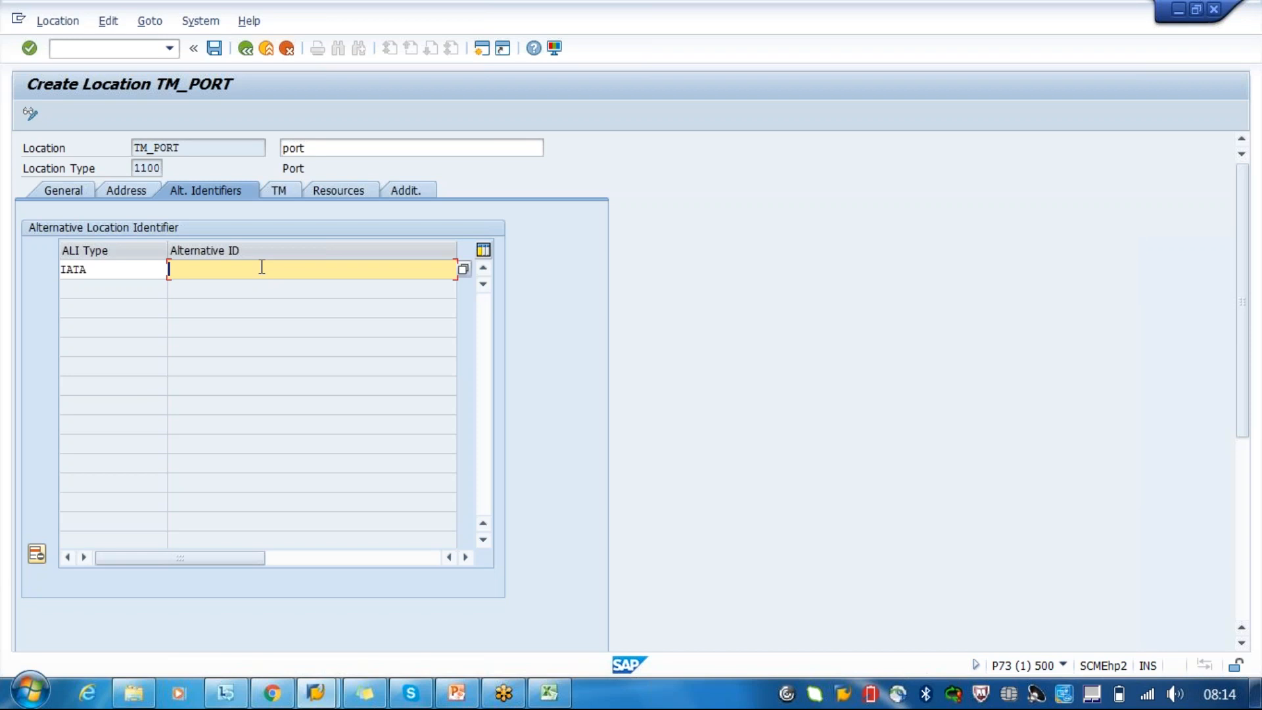
left_click(282, 190)
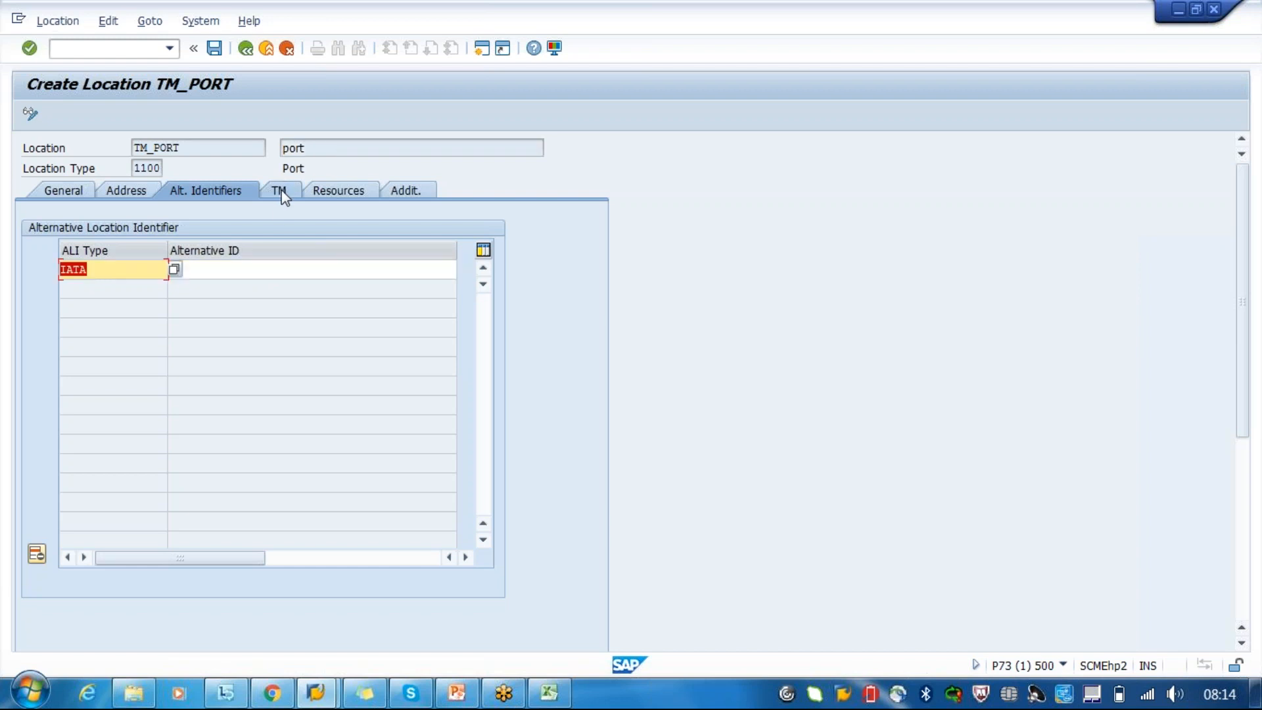
key("BackSpace")
left_click(282, 190)
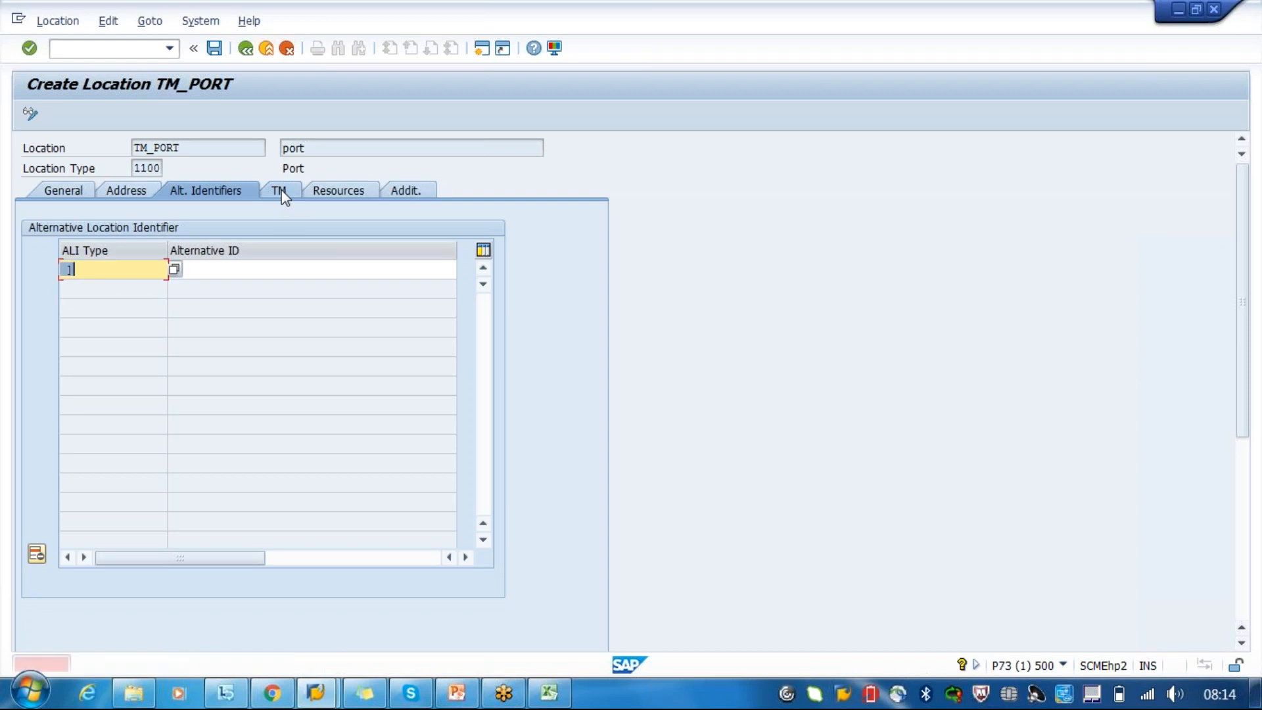
left_click(281, 192)
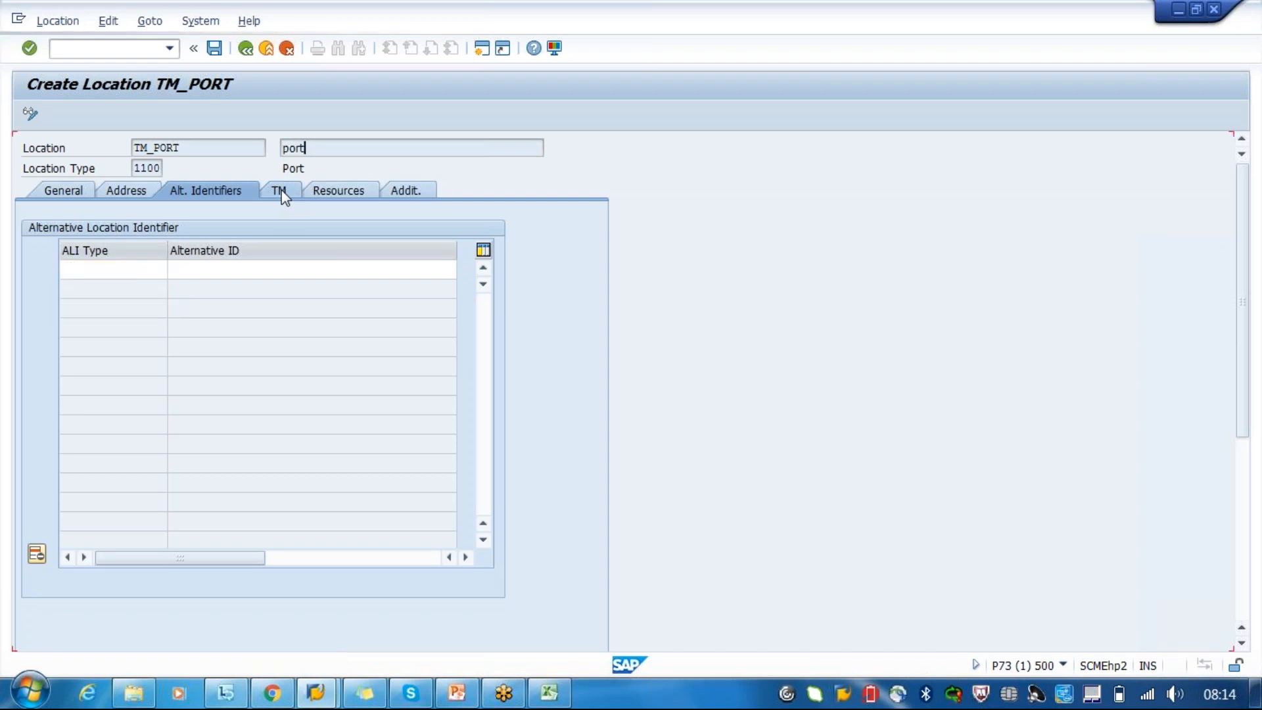
- Set the goods wait time of TM_PORT to a minimum duration of 10 and a maximum duration of 20
left_click(156, 250)
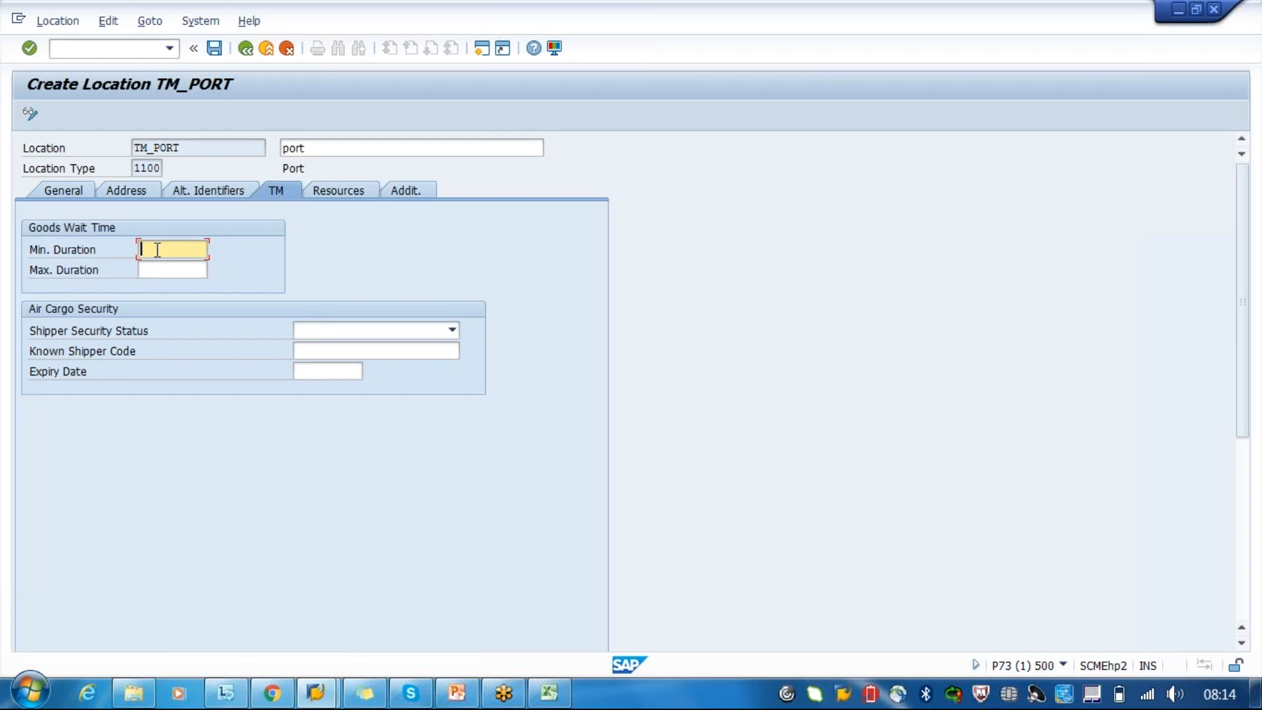
left_click(211, 148)
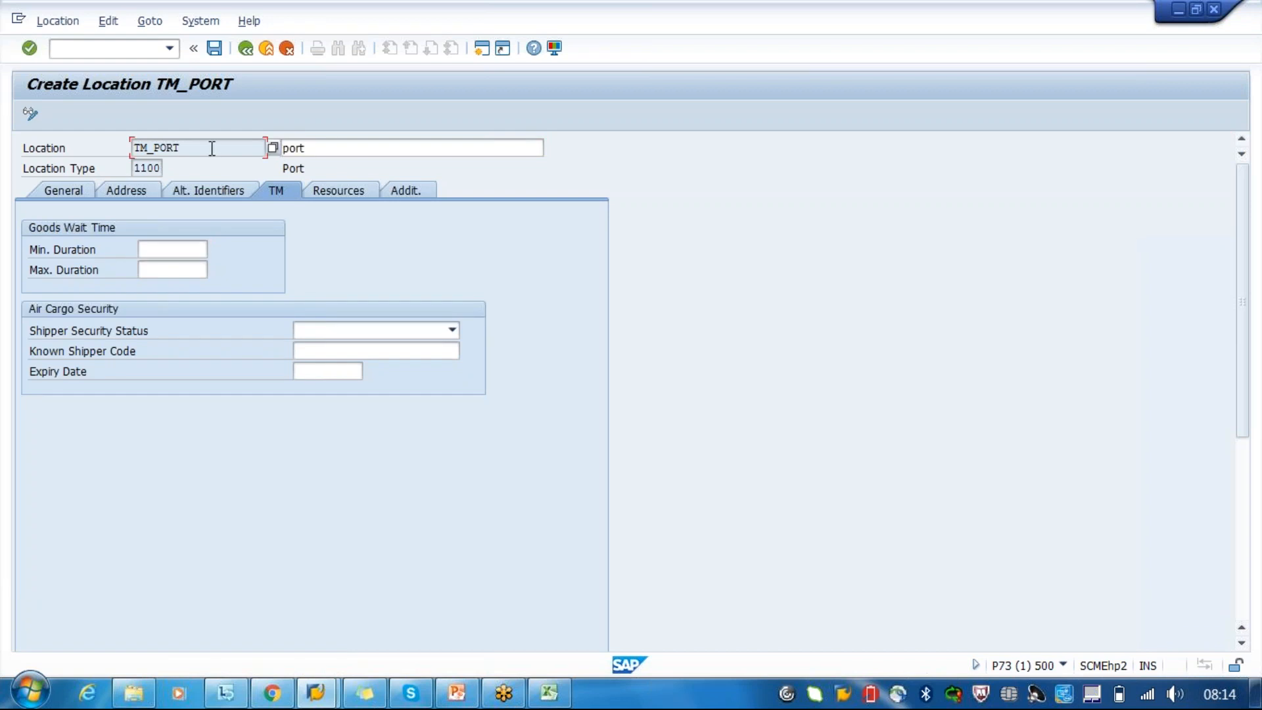
left_click(186, 255)
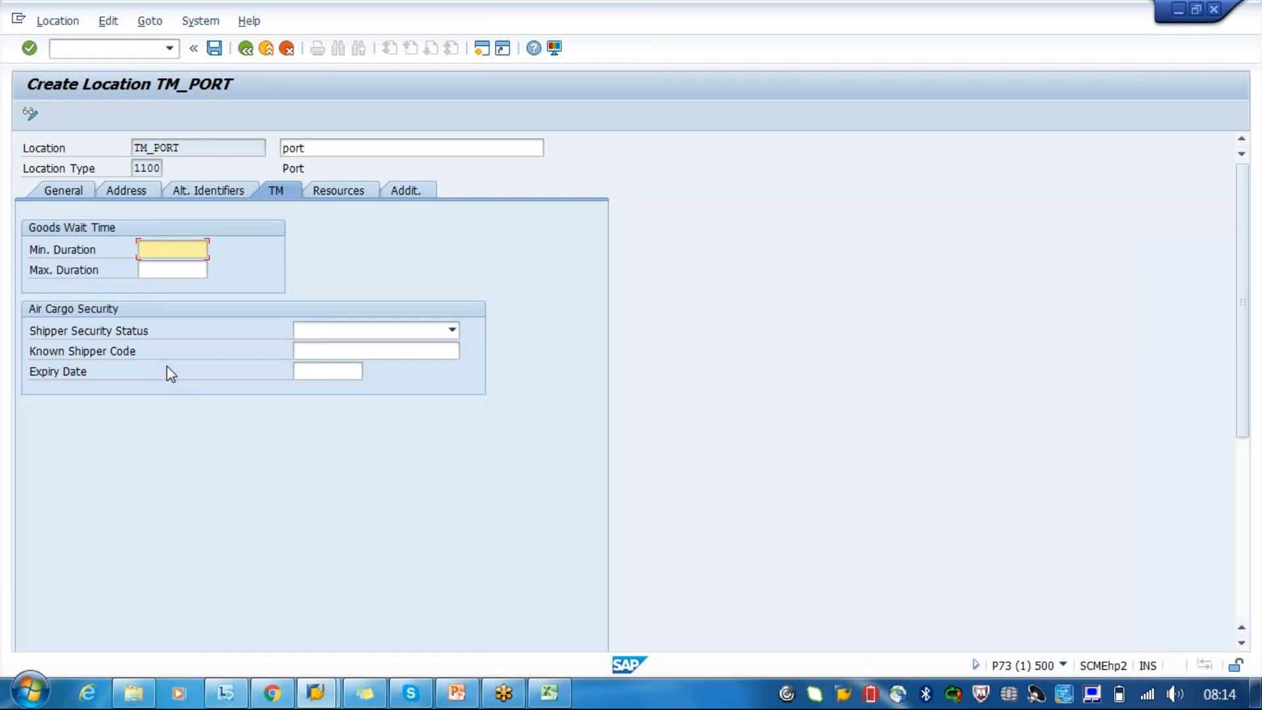
type("10")
left_click(159, 271)
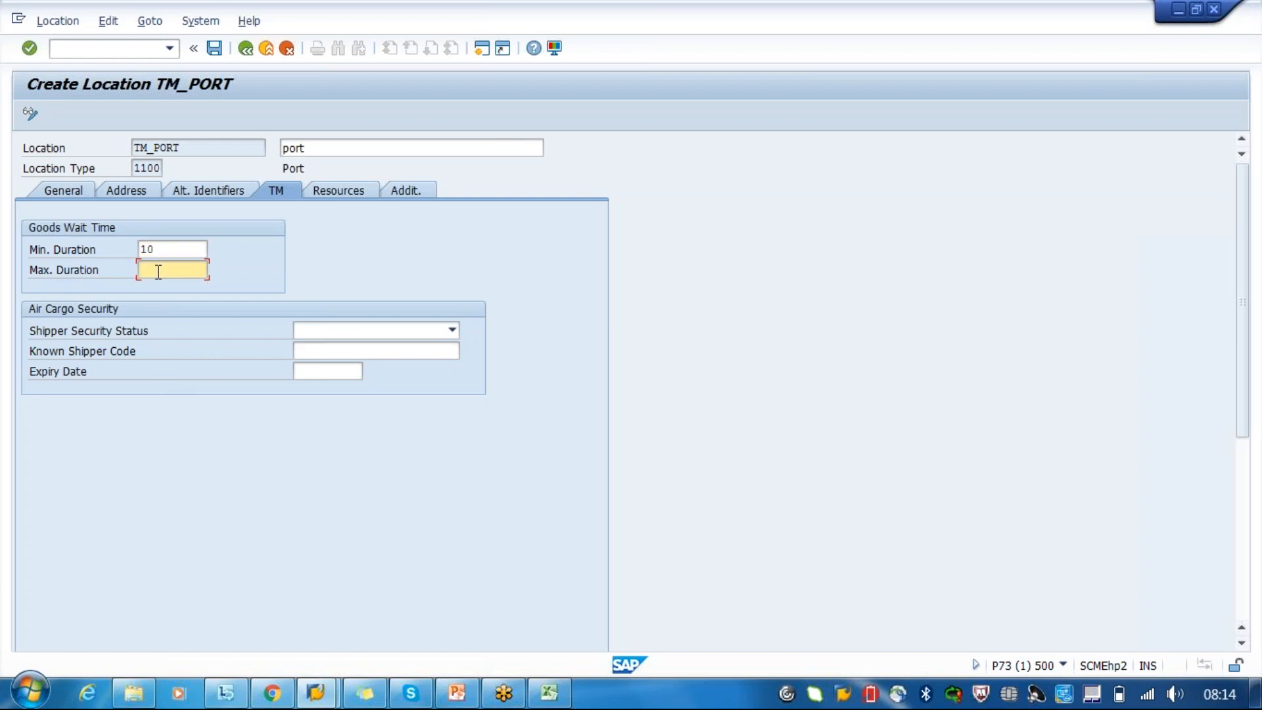
type("20")
key("Return")
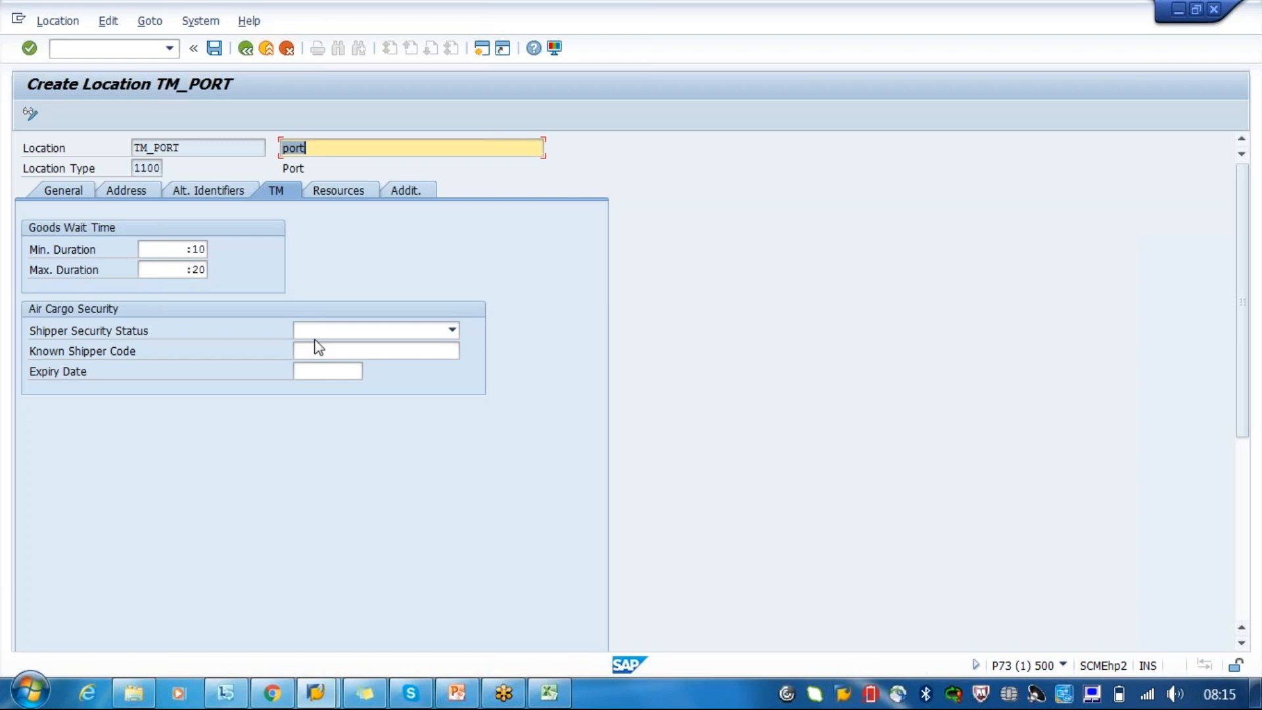
- Look through the resources, additional and general data of TM_PORT, and return to its TM data
left_click(326, 198)
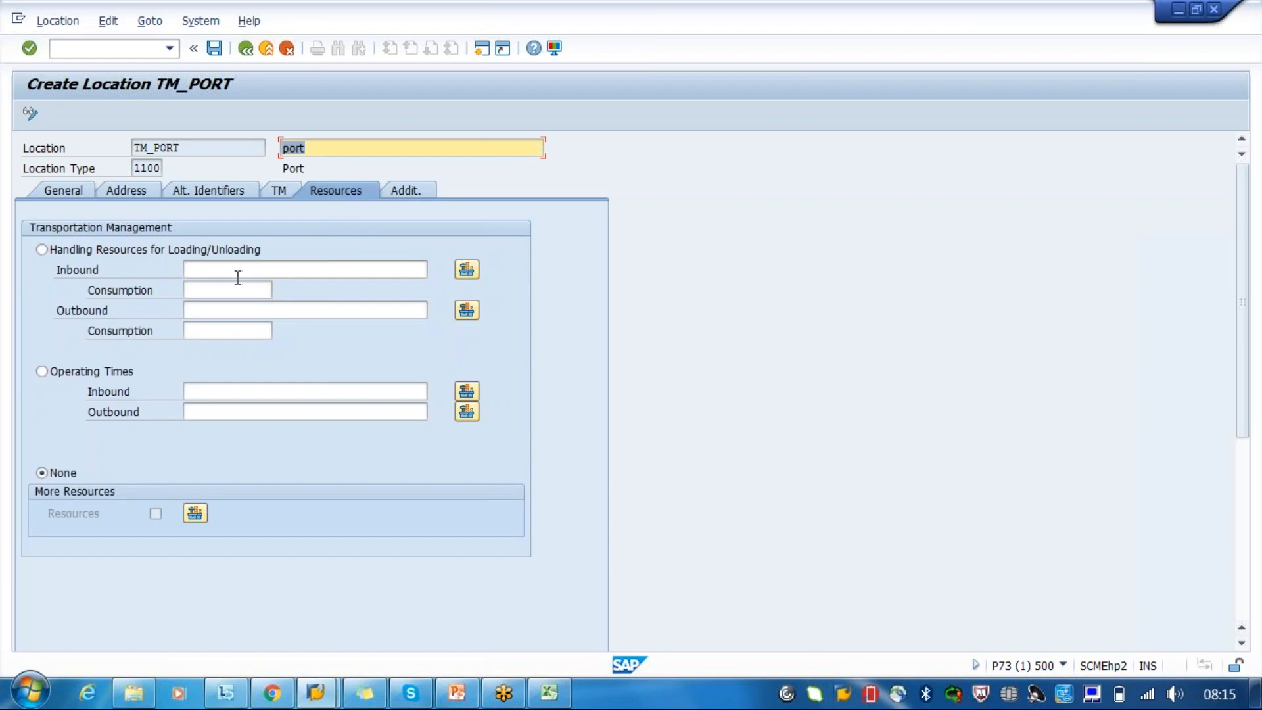
left_click(238, 274)
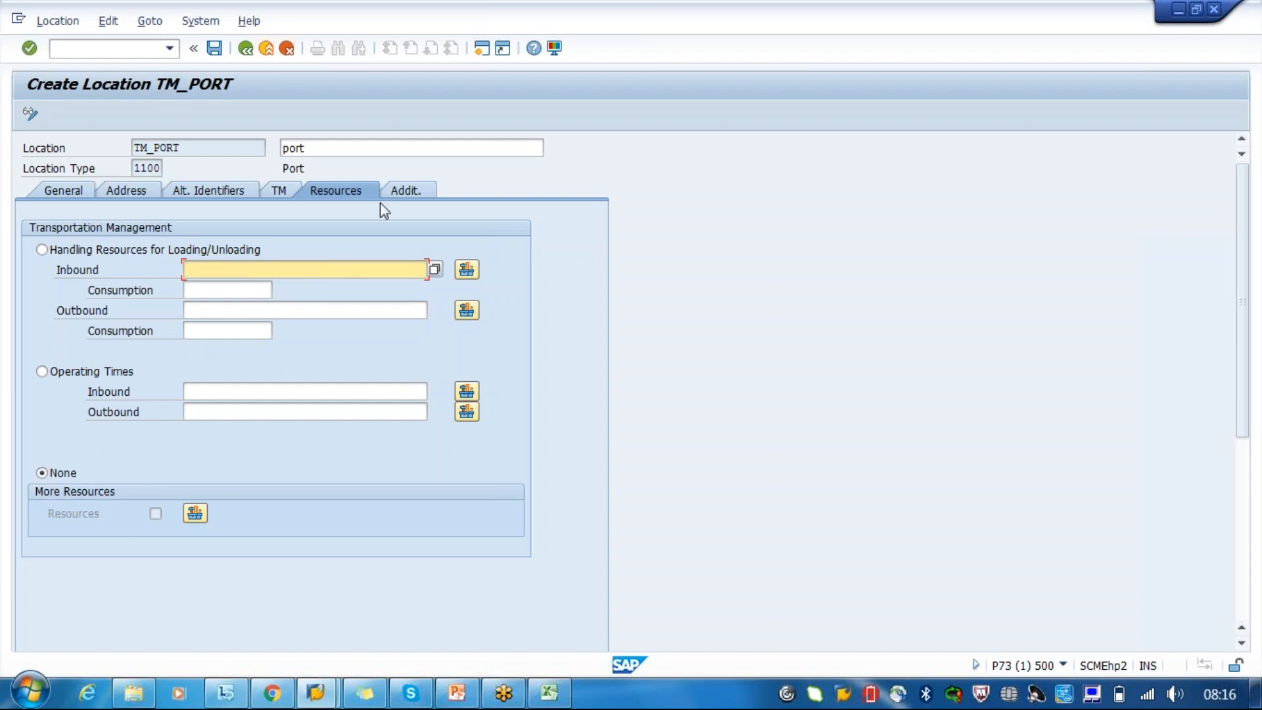
left_click(414, 192)
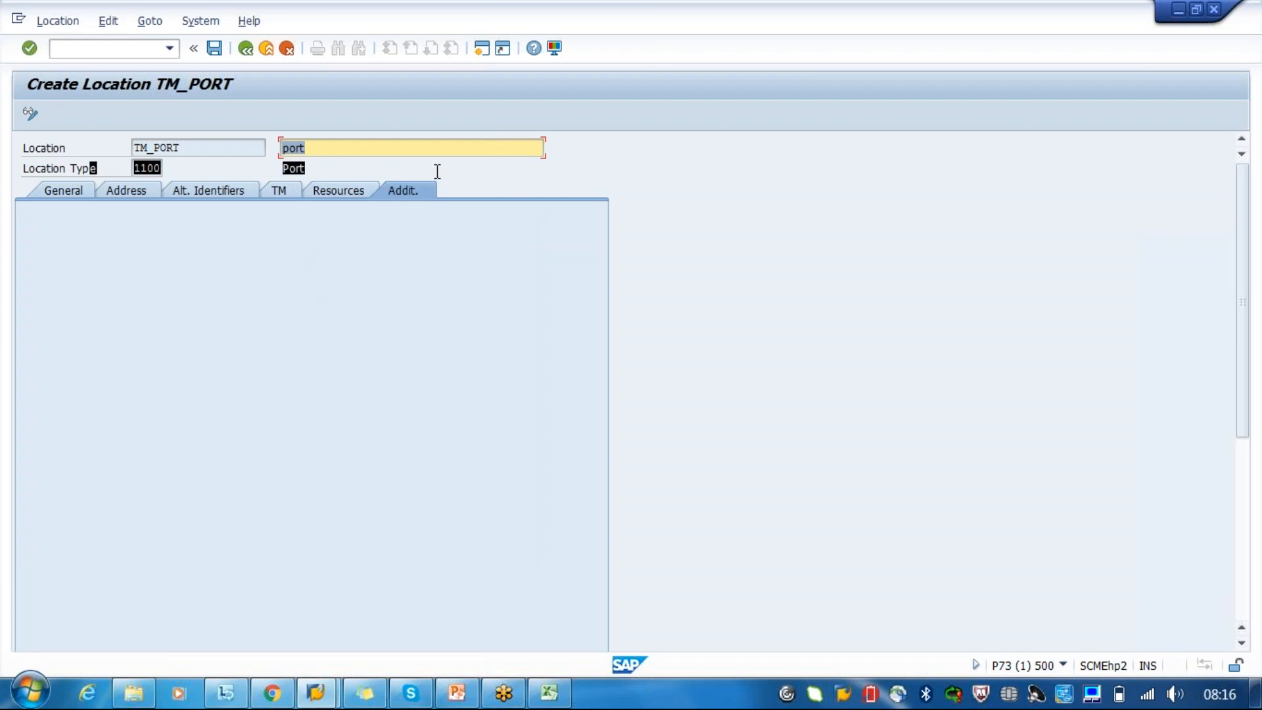
left_click(420, 193)
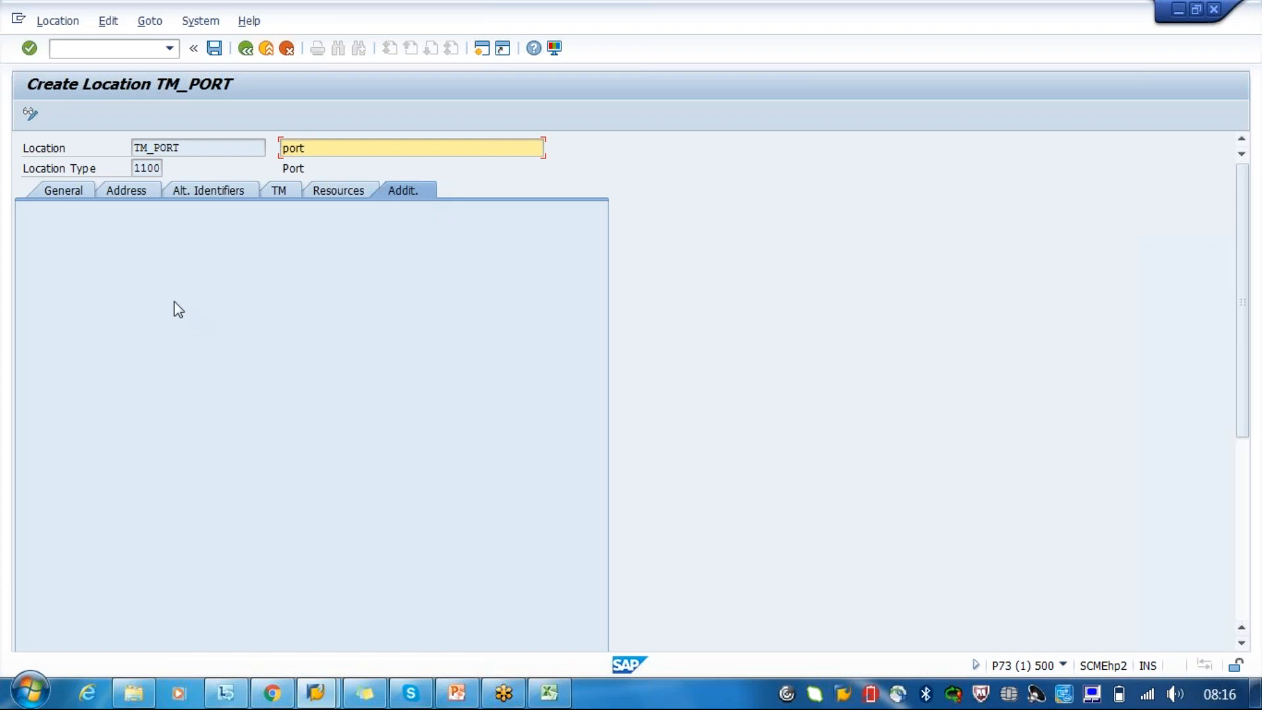
left_click(62, 192)
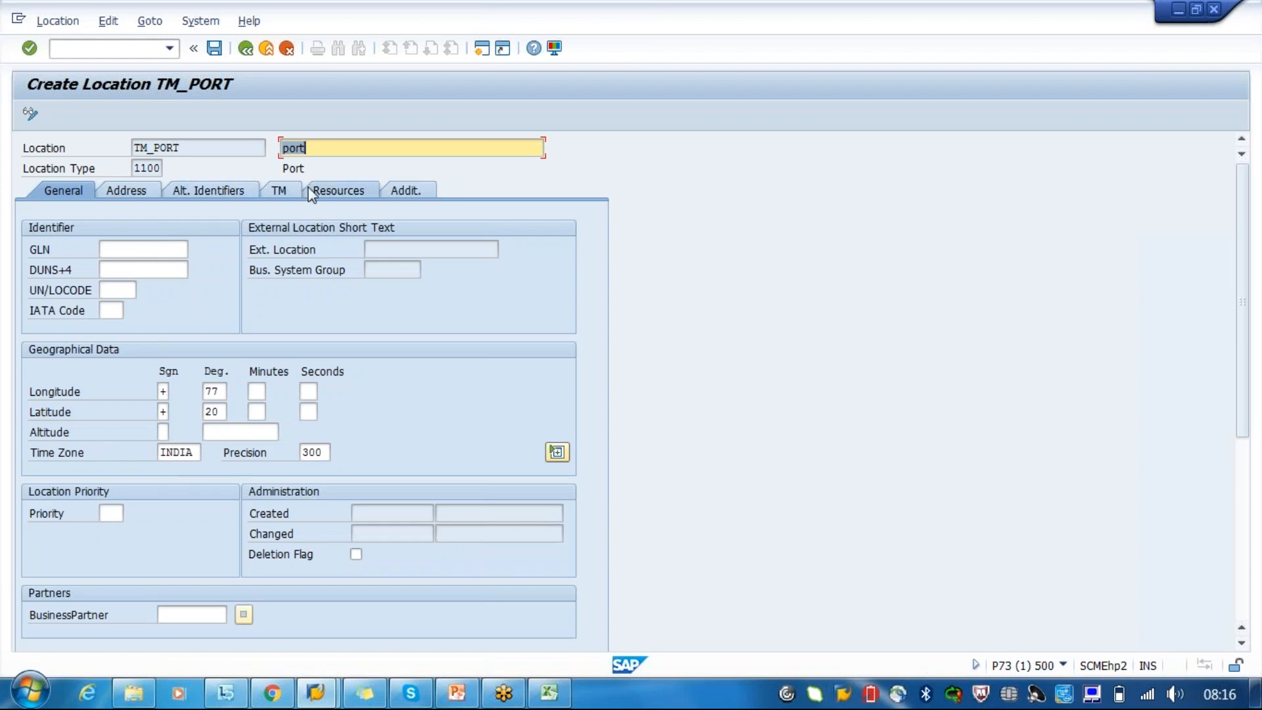
left_click(278, 191)
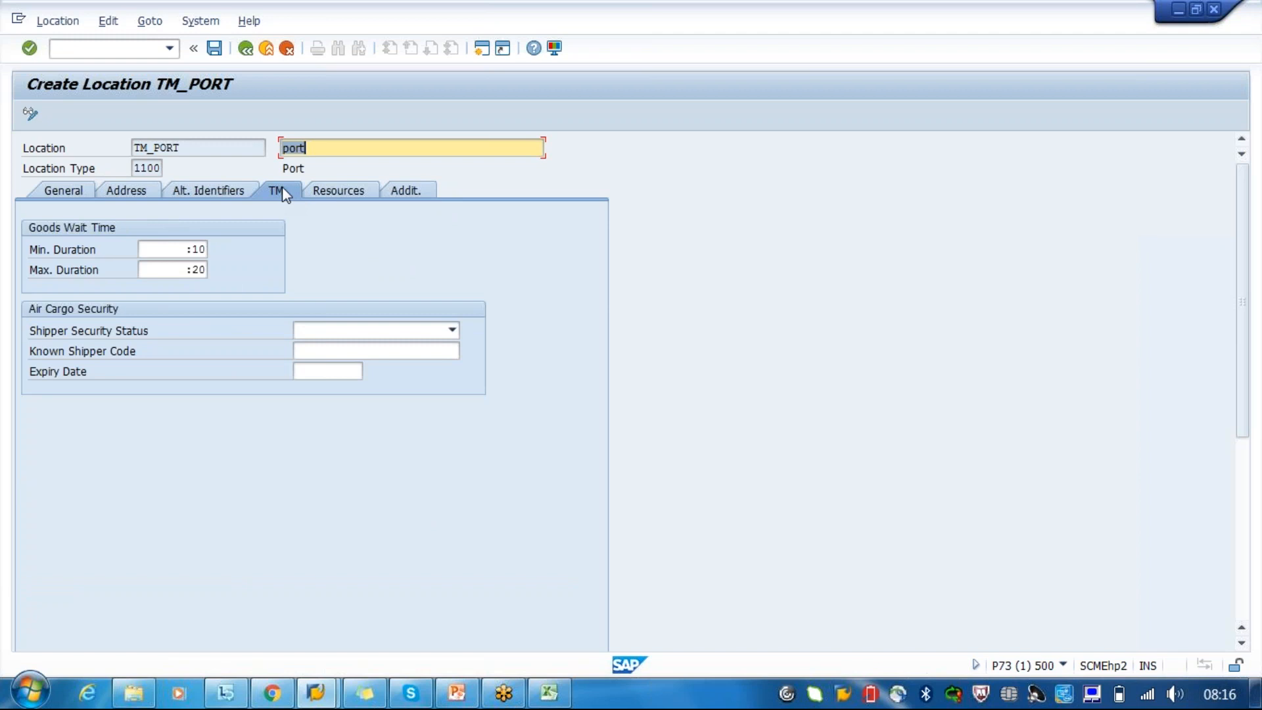
- Examine the handling resources and operating times options in the resources data, keeping None selected
left_click(320, 188)
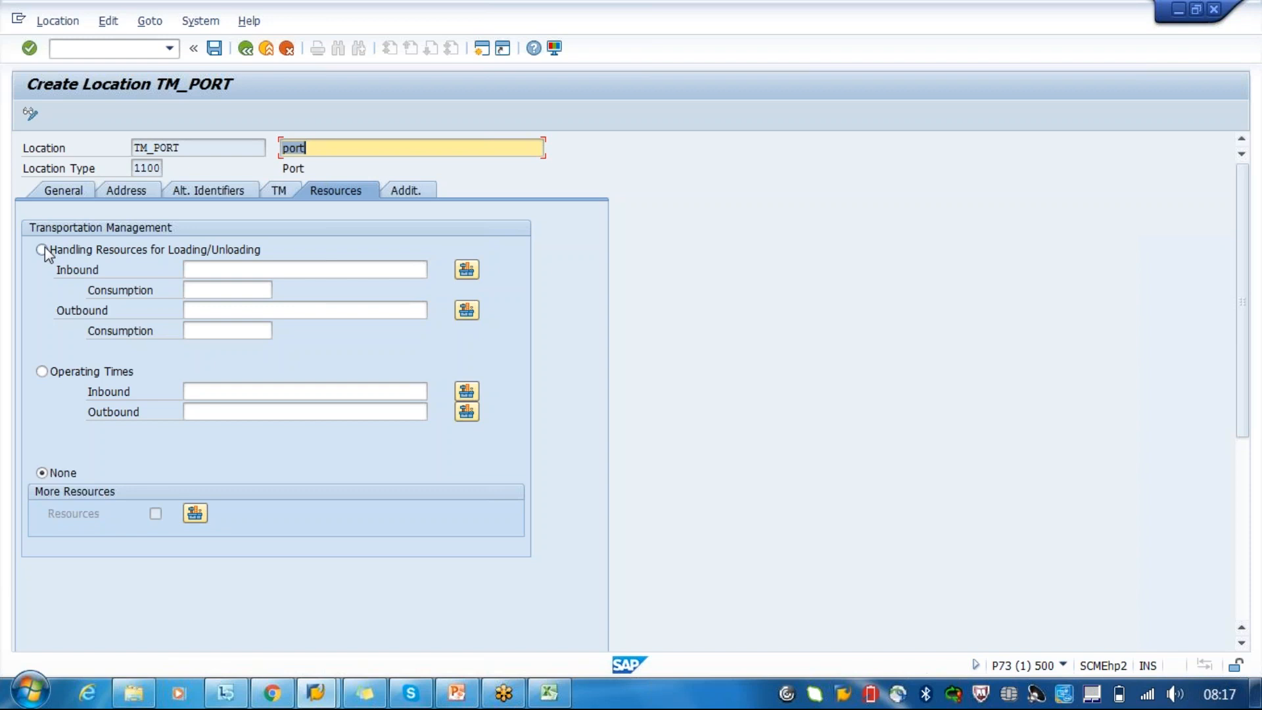
left_click(210, 387)
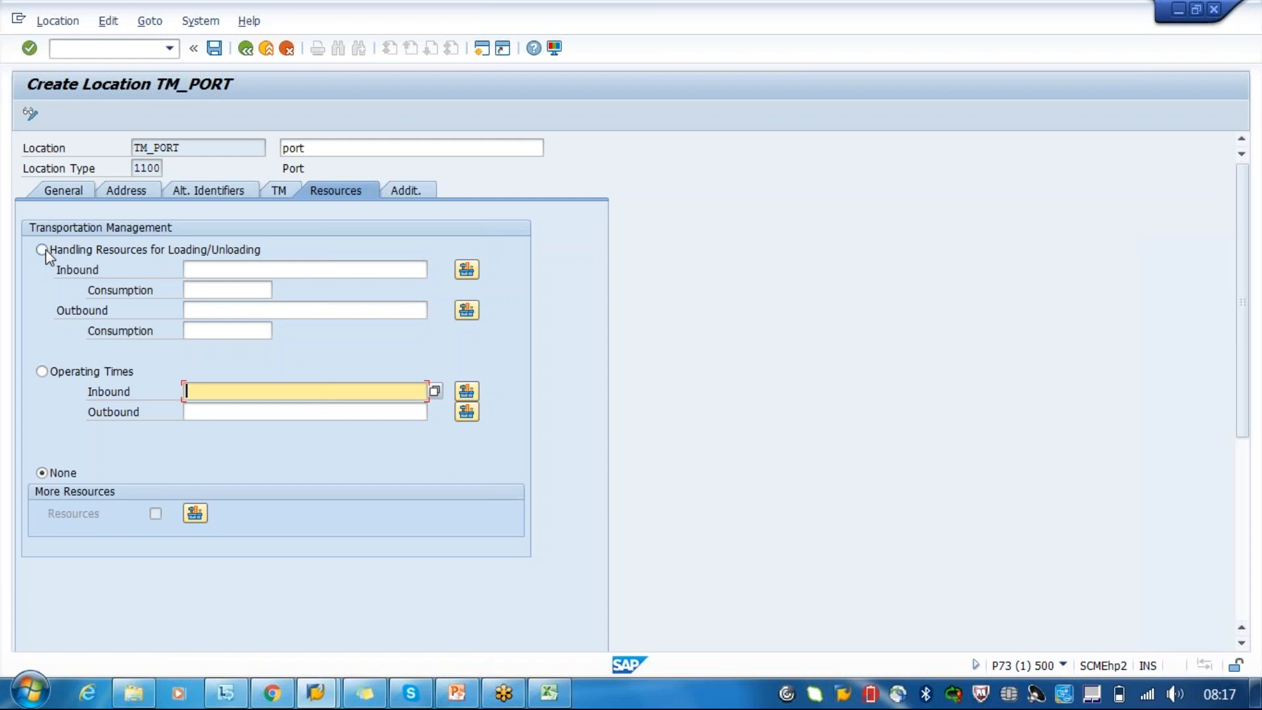
left_click(186, 147)
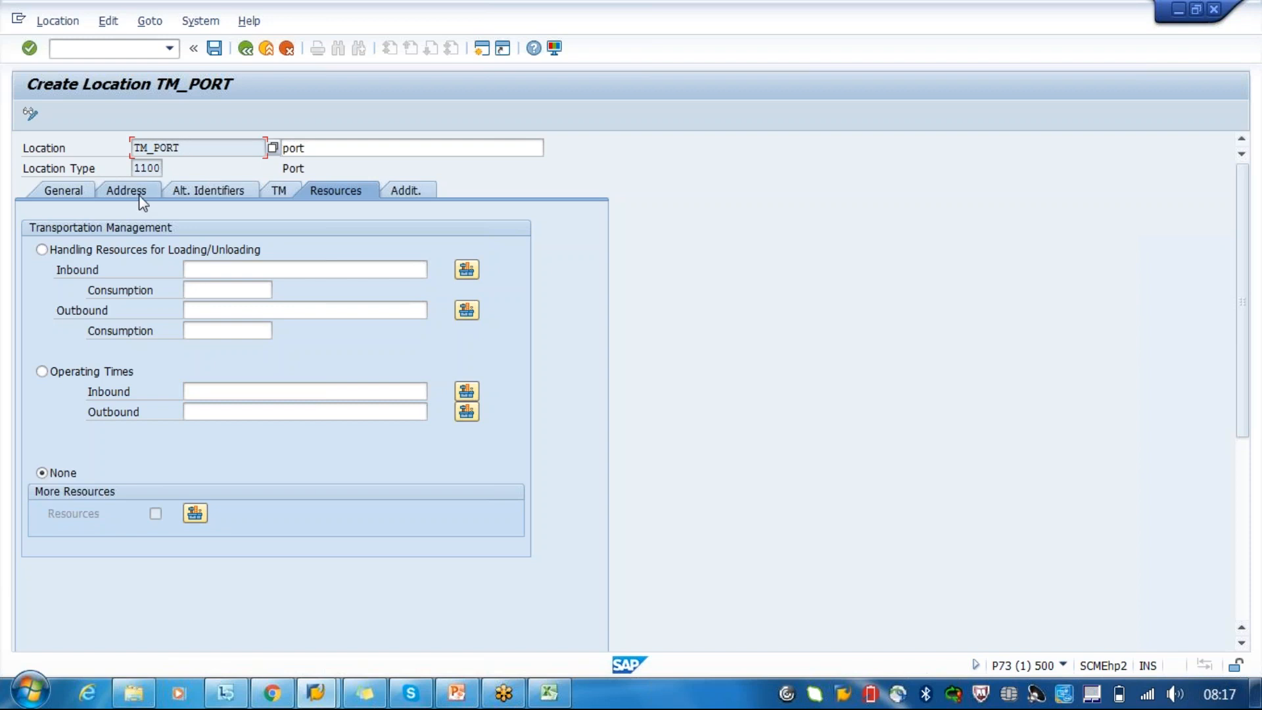
left_click(98, 251)
left_click(112, 379)
left_click(43, 474)
- Examine the shipper security status choices and expiry date under Air Cargo Security, then view the alternative identifiers
left_click(291, 193)
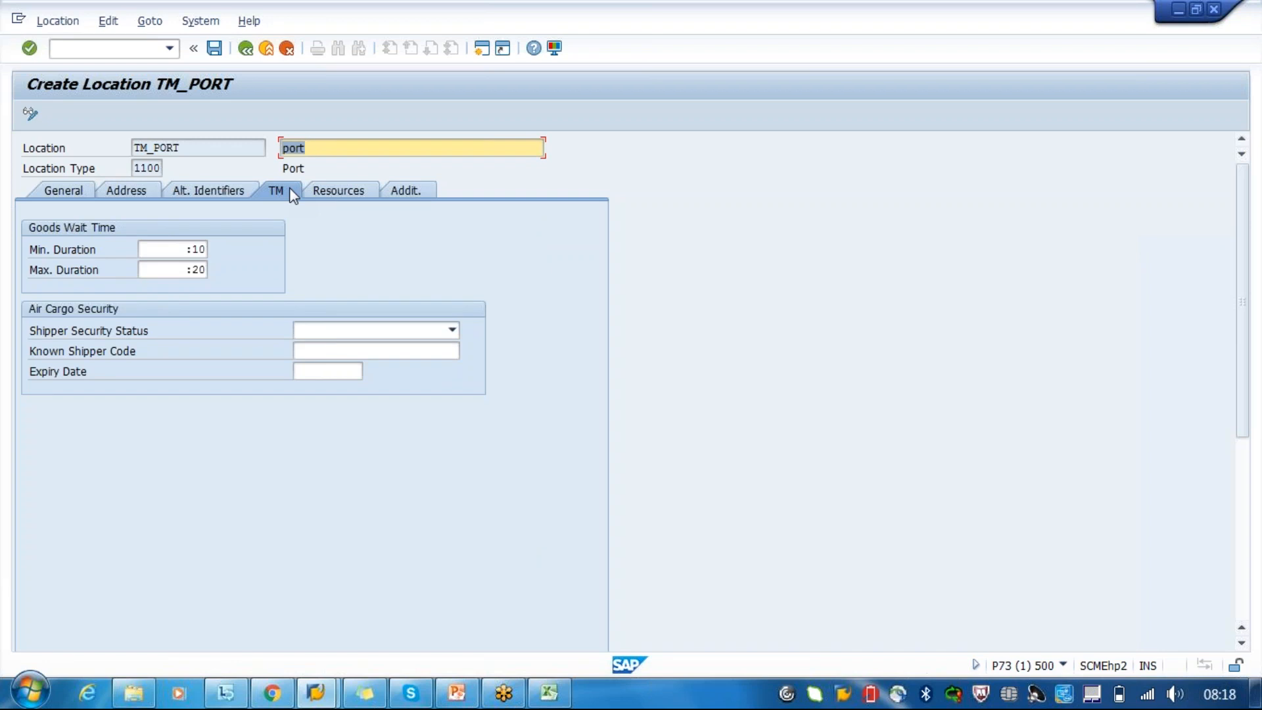
left_click(456, 332)
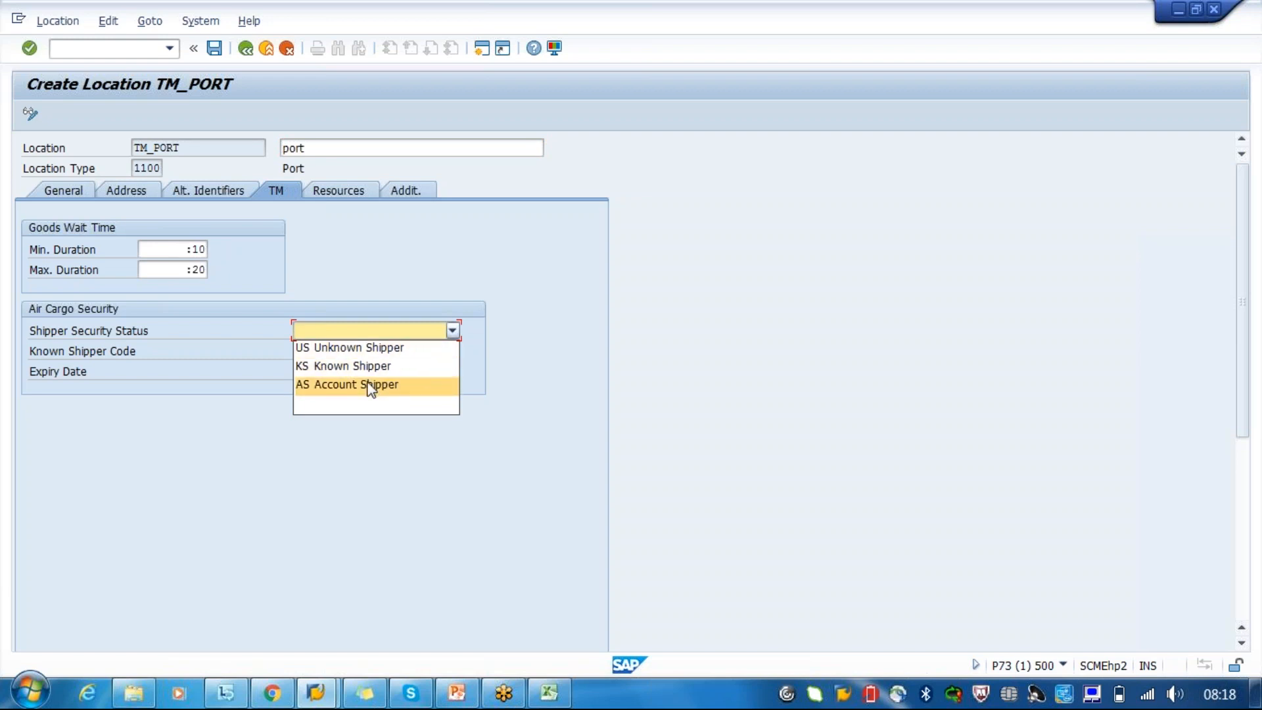
left_click(309, 281)
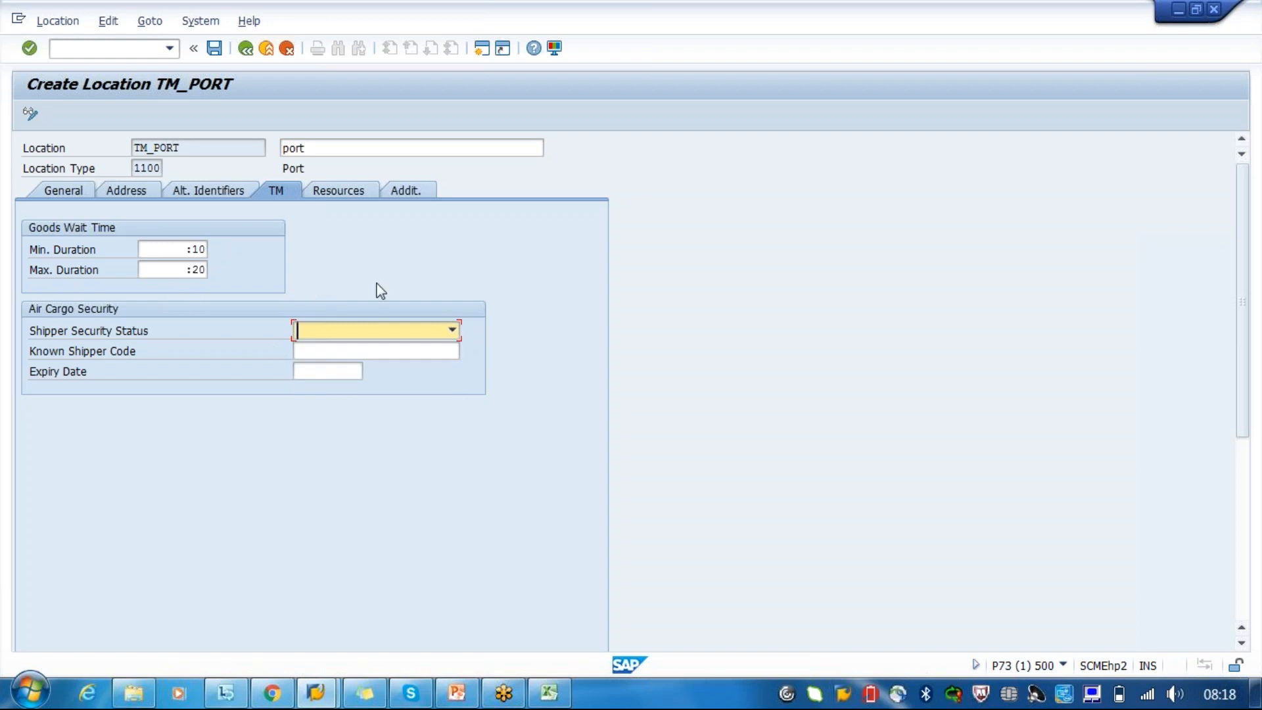
left_click(374, 329)
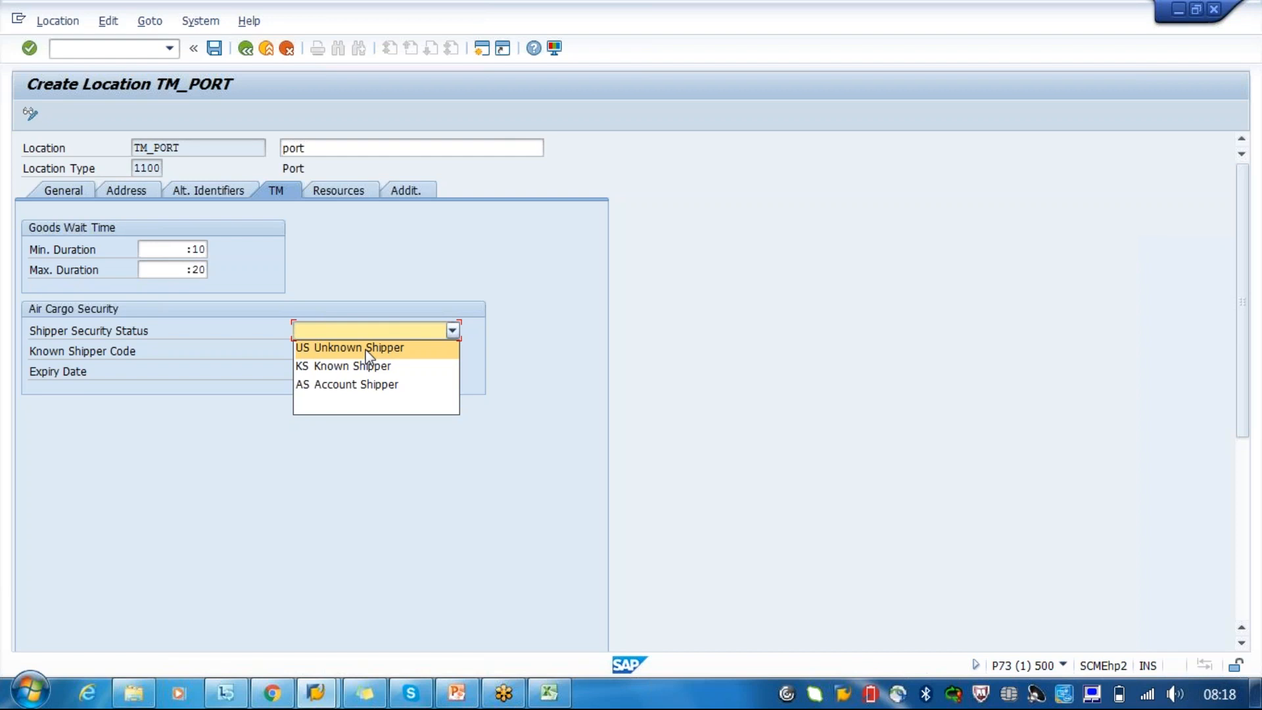
left_click(101, 354)
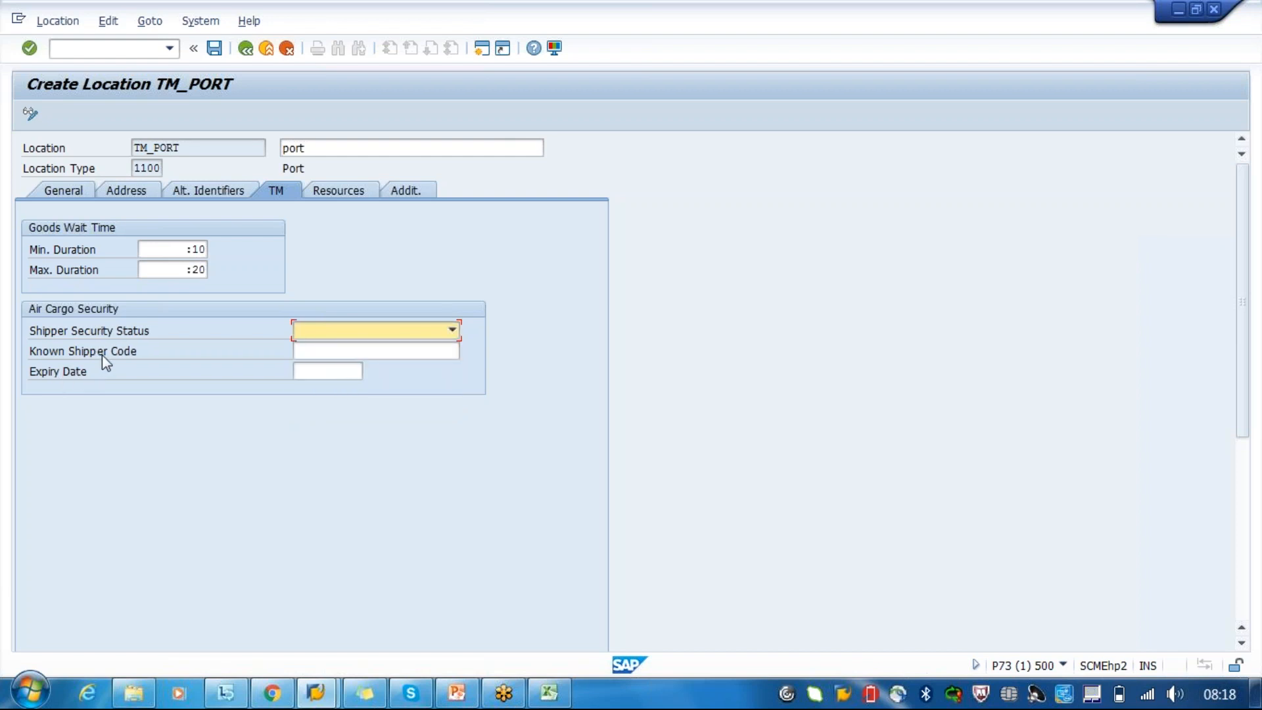
left_click(350, 371)
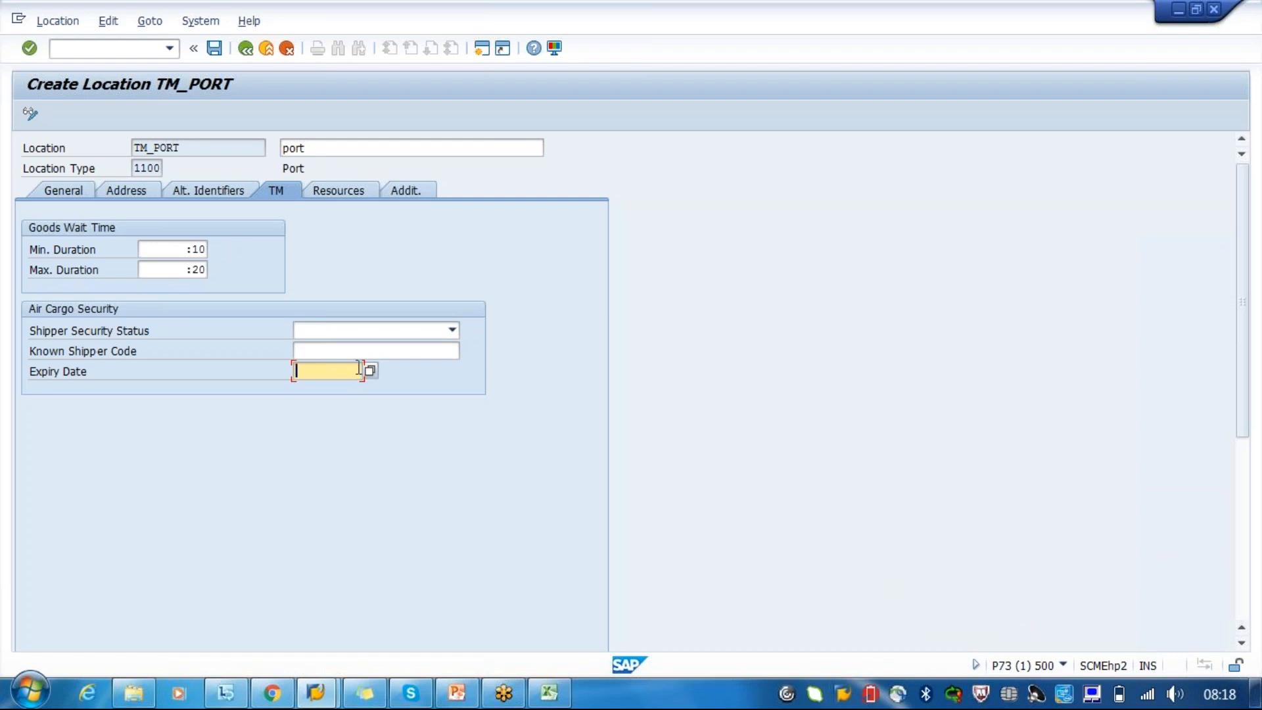
left_click(192, 184)
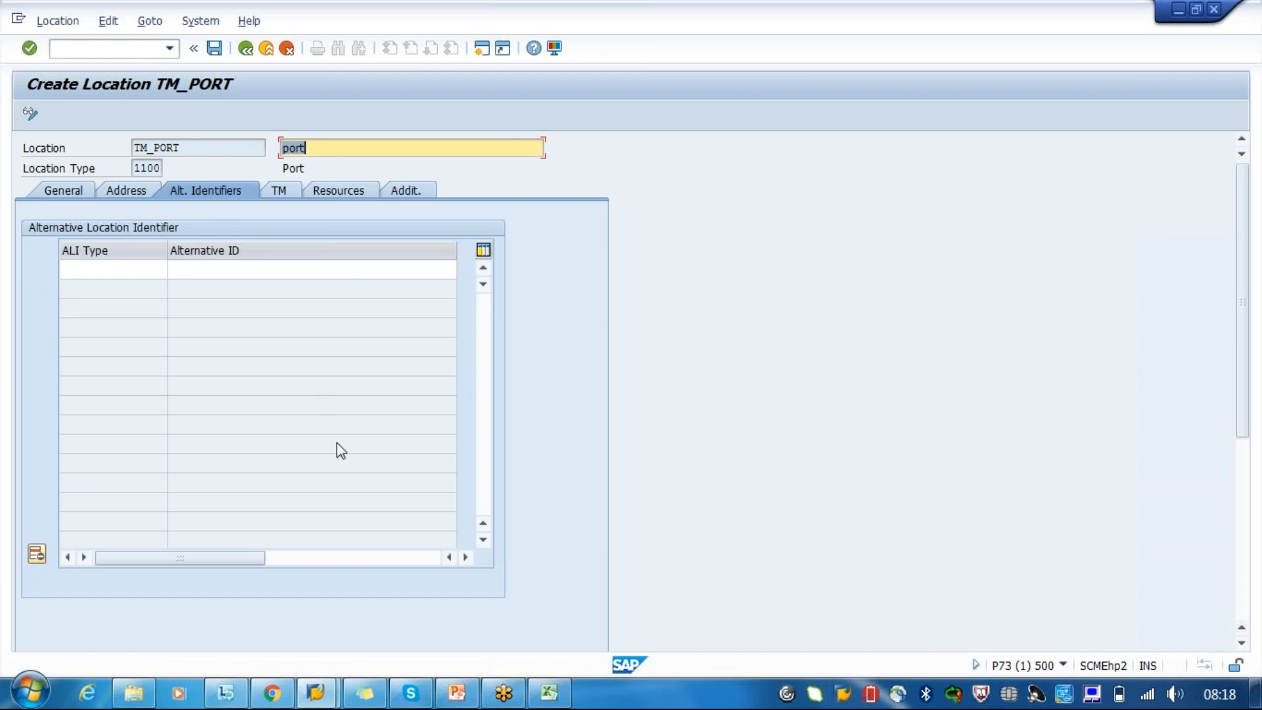
- Switch to the Excel route sketch and trace the route from hub\port through port to customer location 1010
left_click(561, 694)
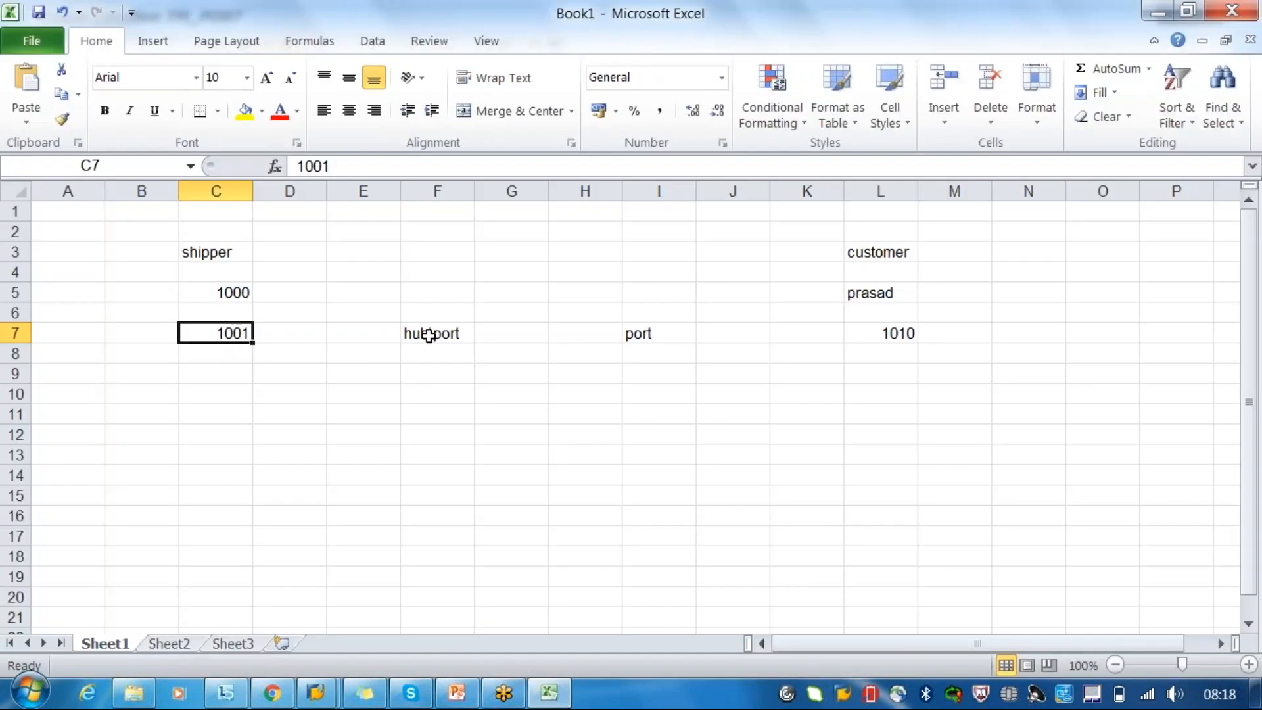
left_click(430, 335)
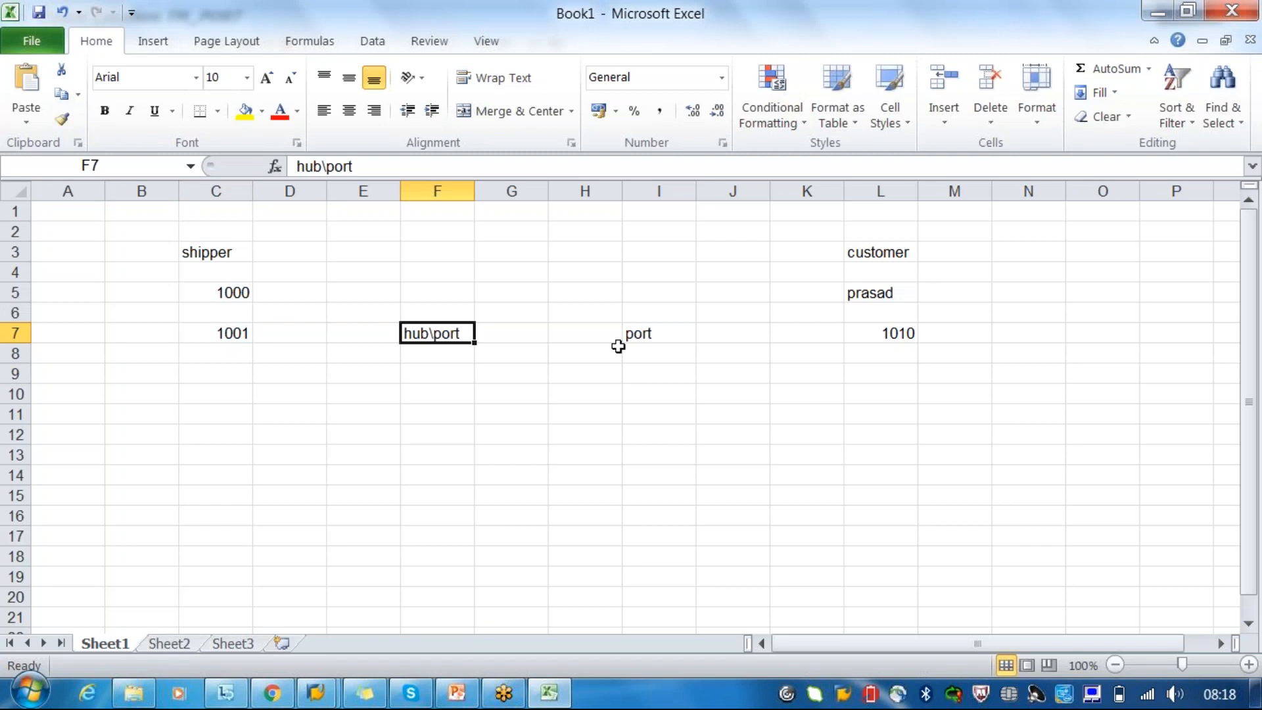
left_click(421, 308)
left_click(658, 312)
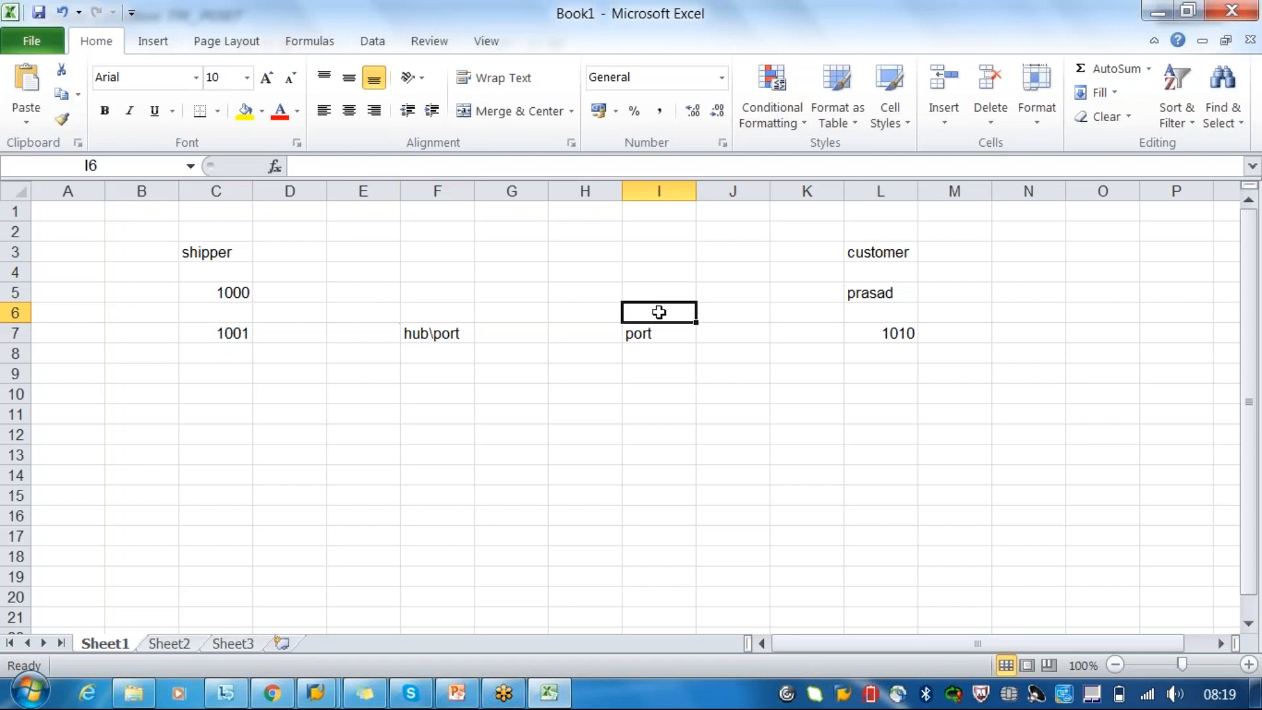
left_click(899, 330)
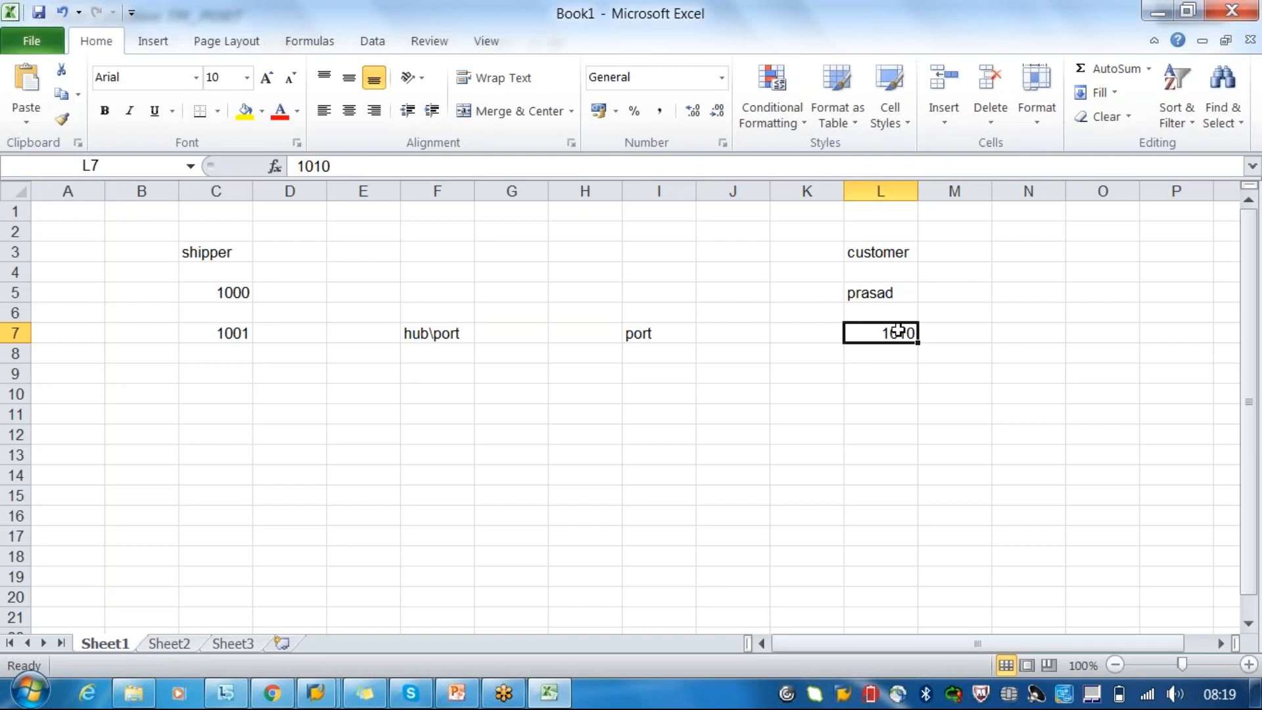
- Add the further shipper locations 2000 in cell C10 and 3000 in cell C13
left_click(217, 389)
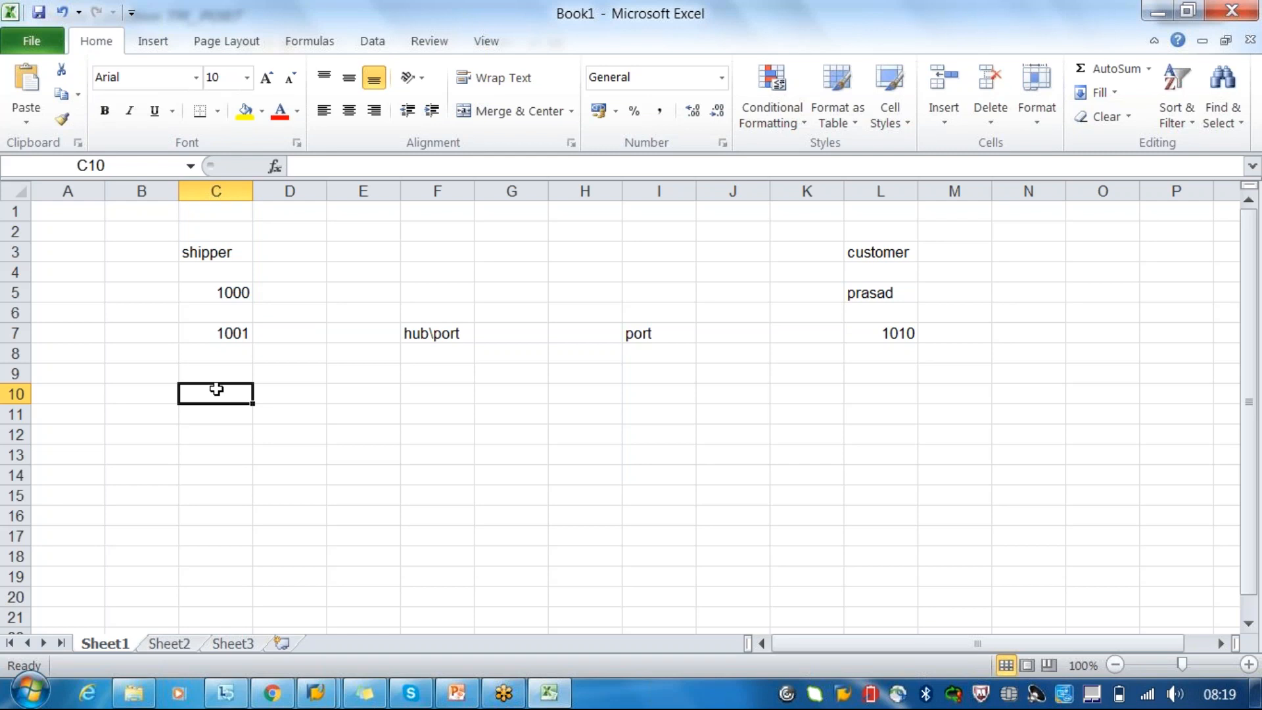
type("2000")
left_click(220, 451)
type("3000")
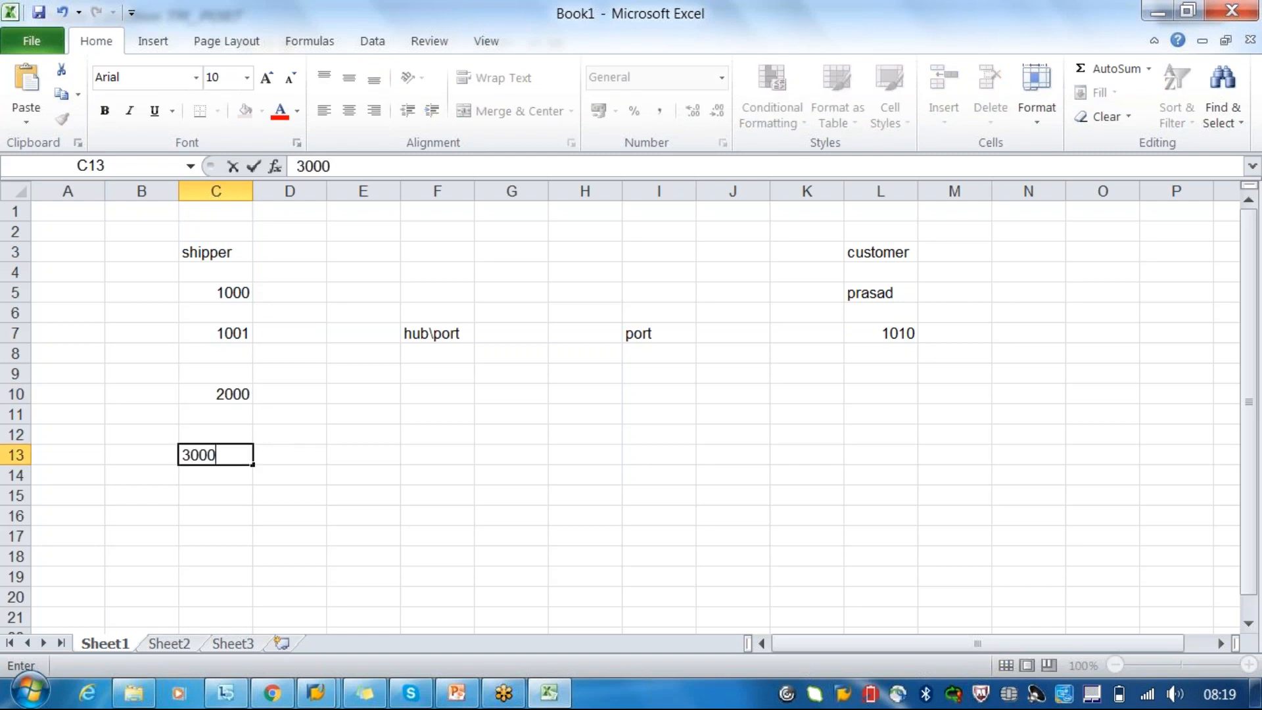
left_click(412, 389)
left_click(900, 451)
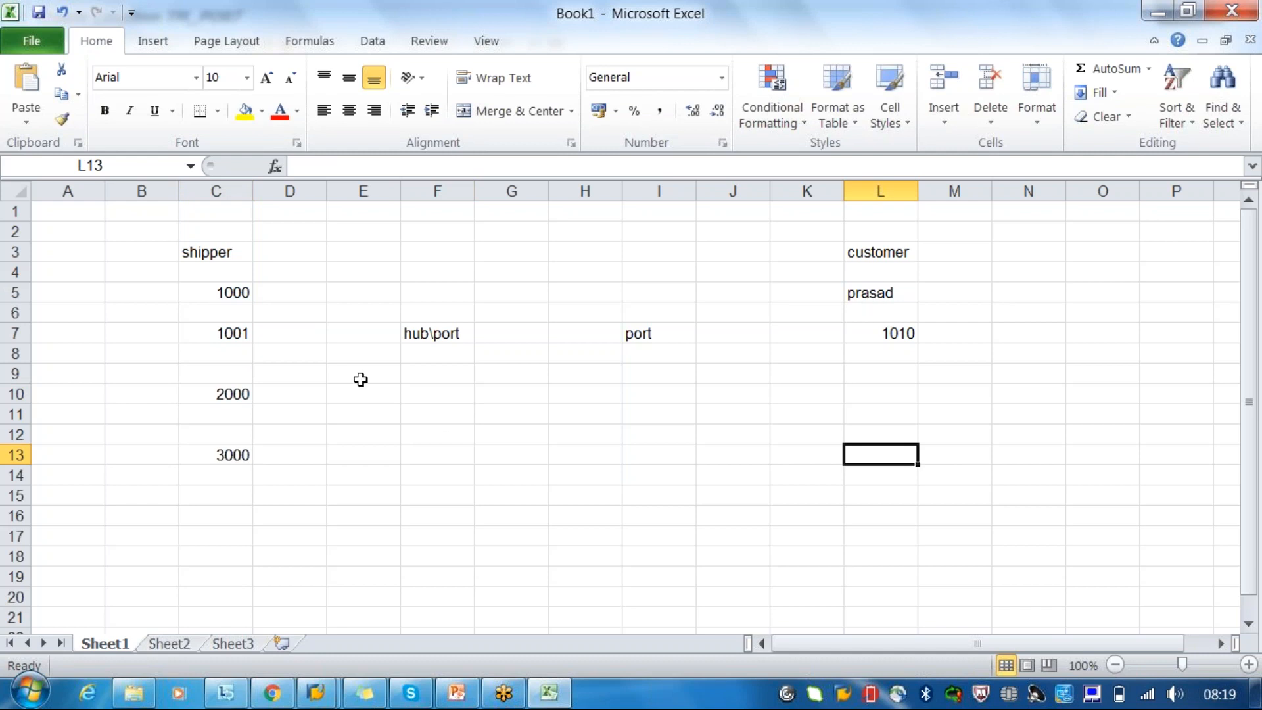
- Enter the shipped products beside their shipper locations: laptops in A7, mobiles in A10 and iron ore in A13
left_click(244, 331)
left_click(73, 337)
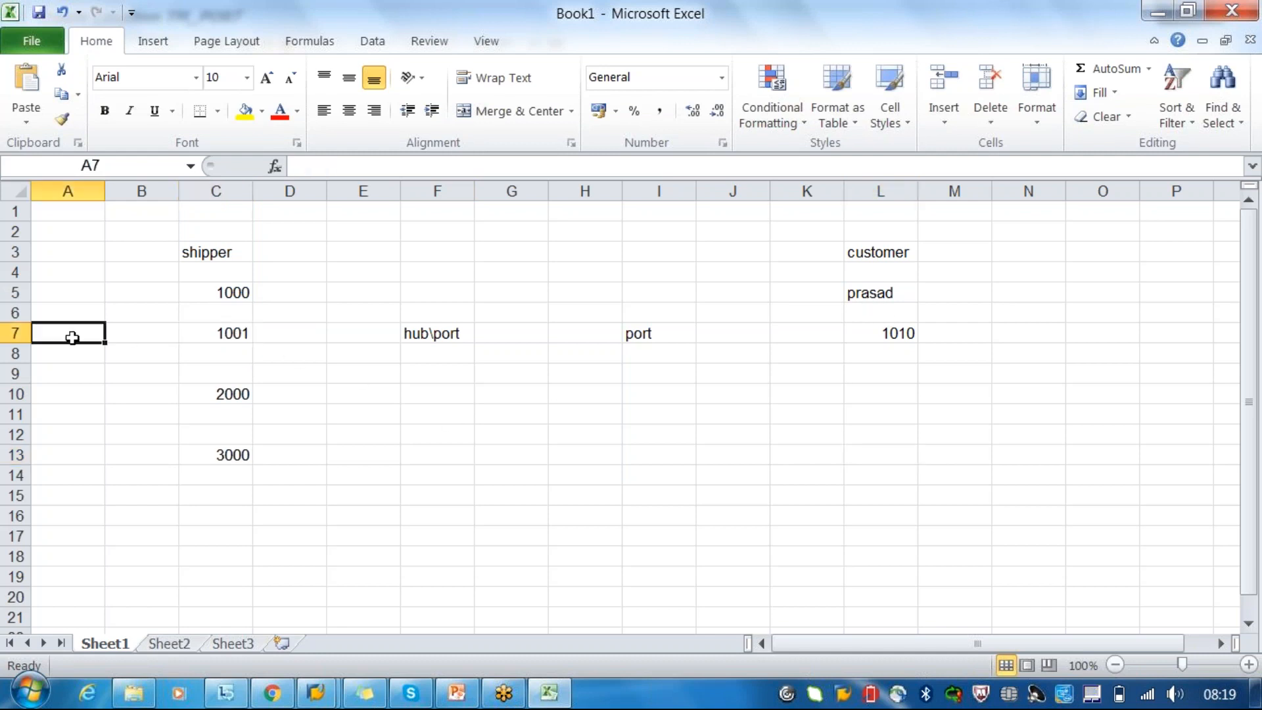
type("laptops")
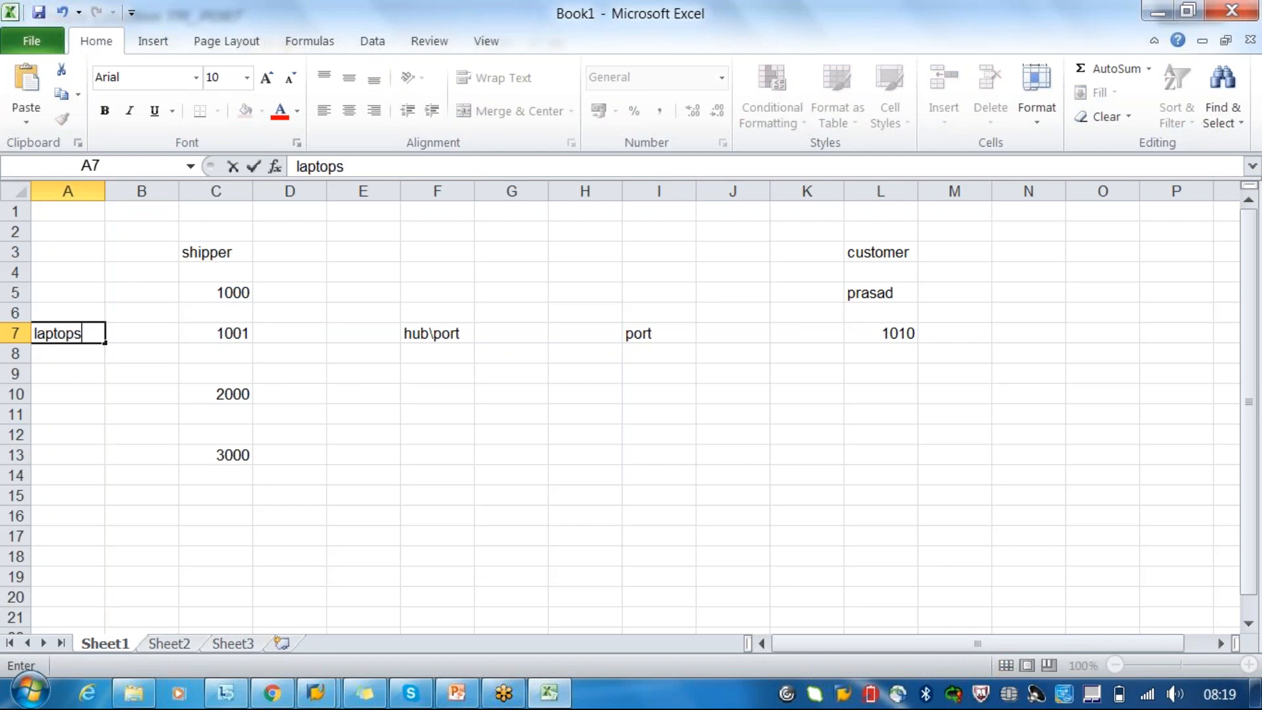
left_click(48, 391)
type("mobiles")
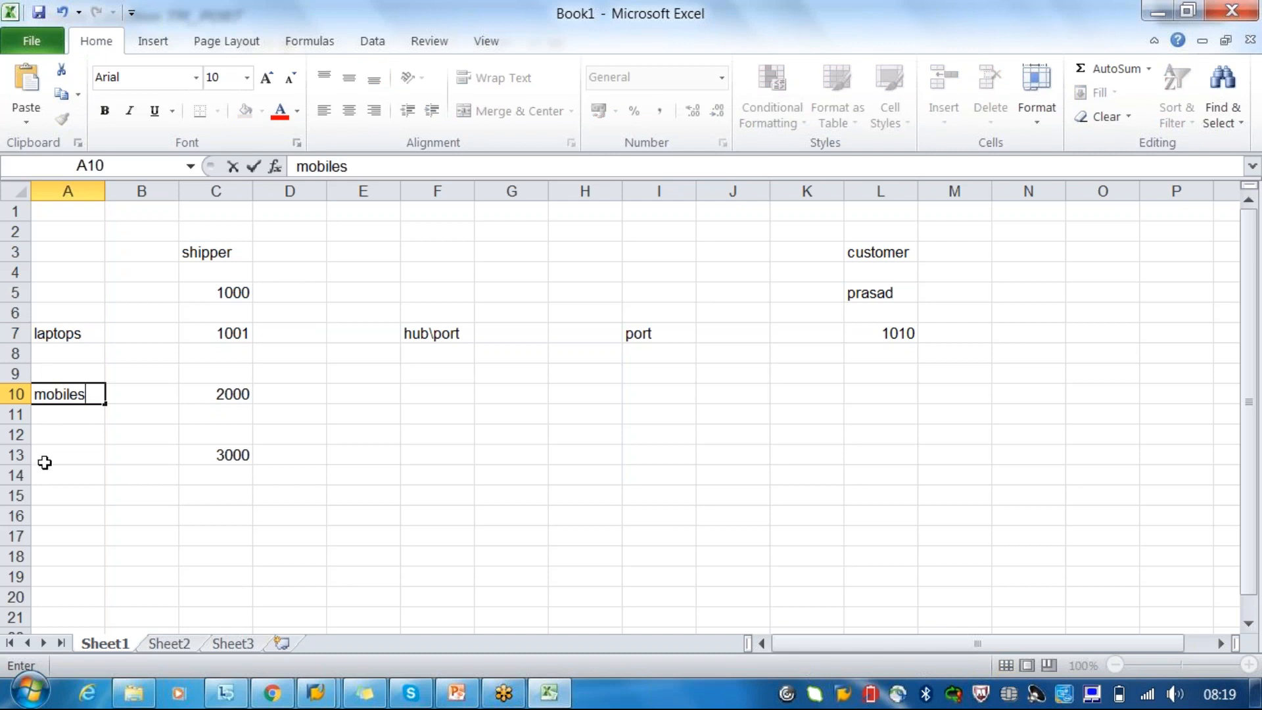
left_click(42, 456)
type("iron ore")
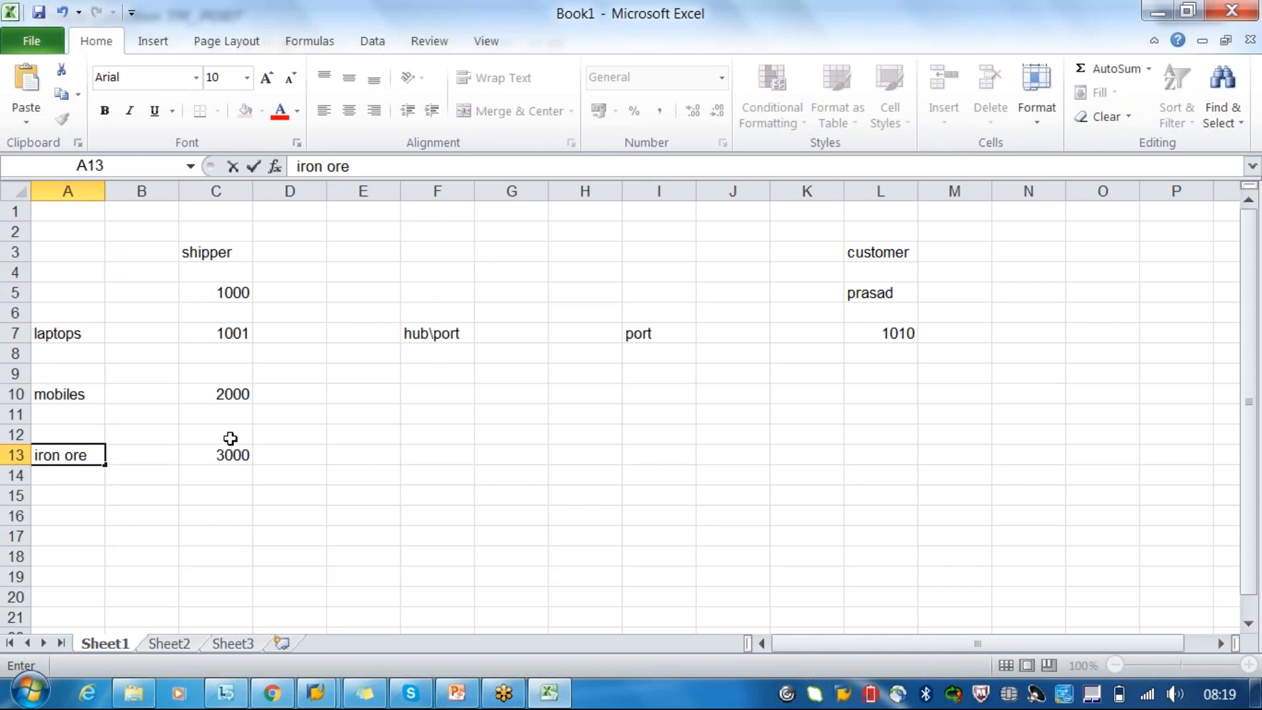
- Trace the laptops' route from shipper location 1001 through hub\port to customer location 1010
left_click(87, 331)
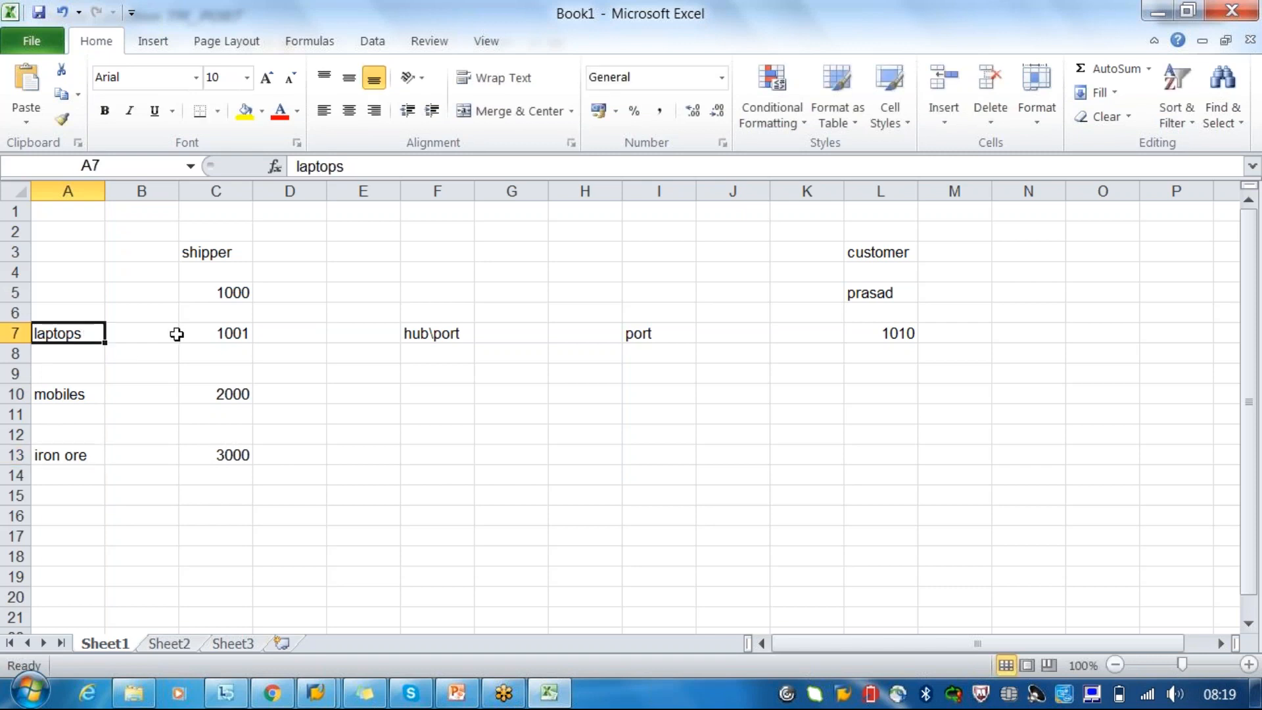
left_click(220, 333)
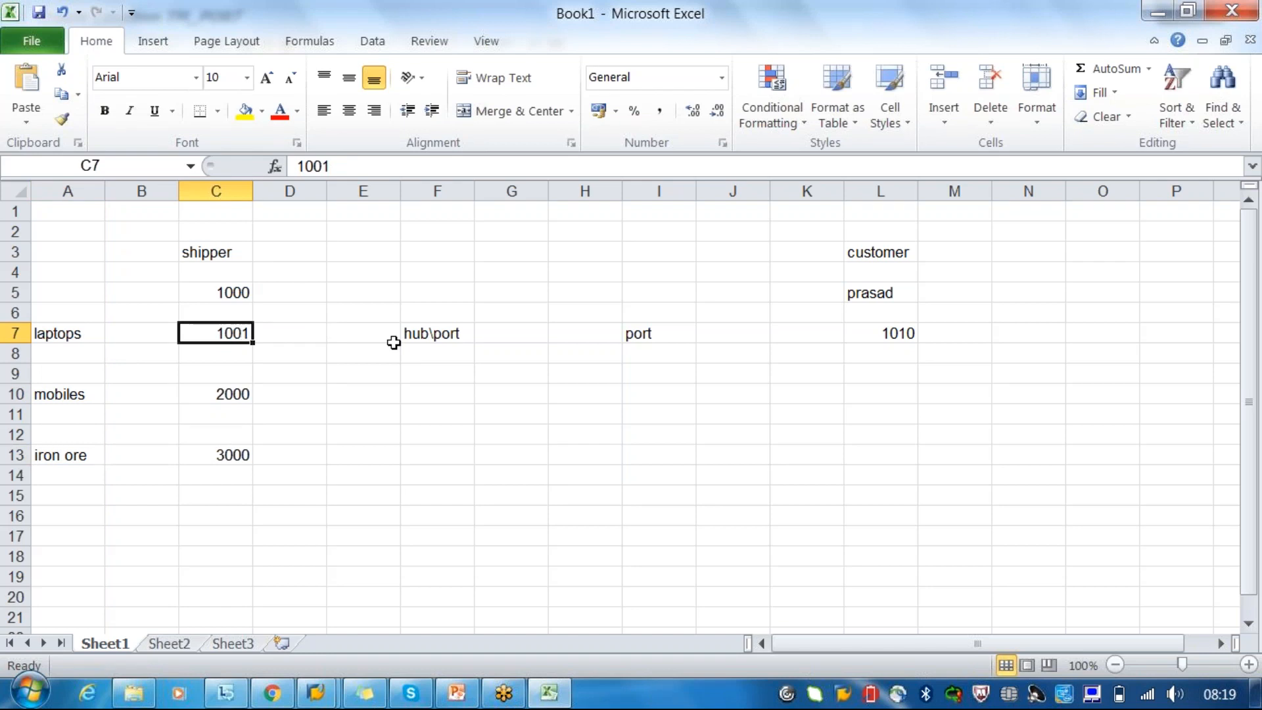
left_click(439, 339)
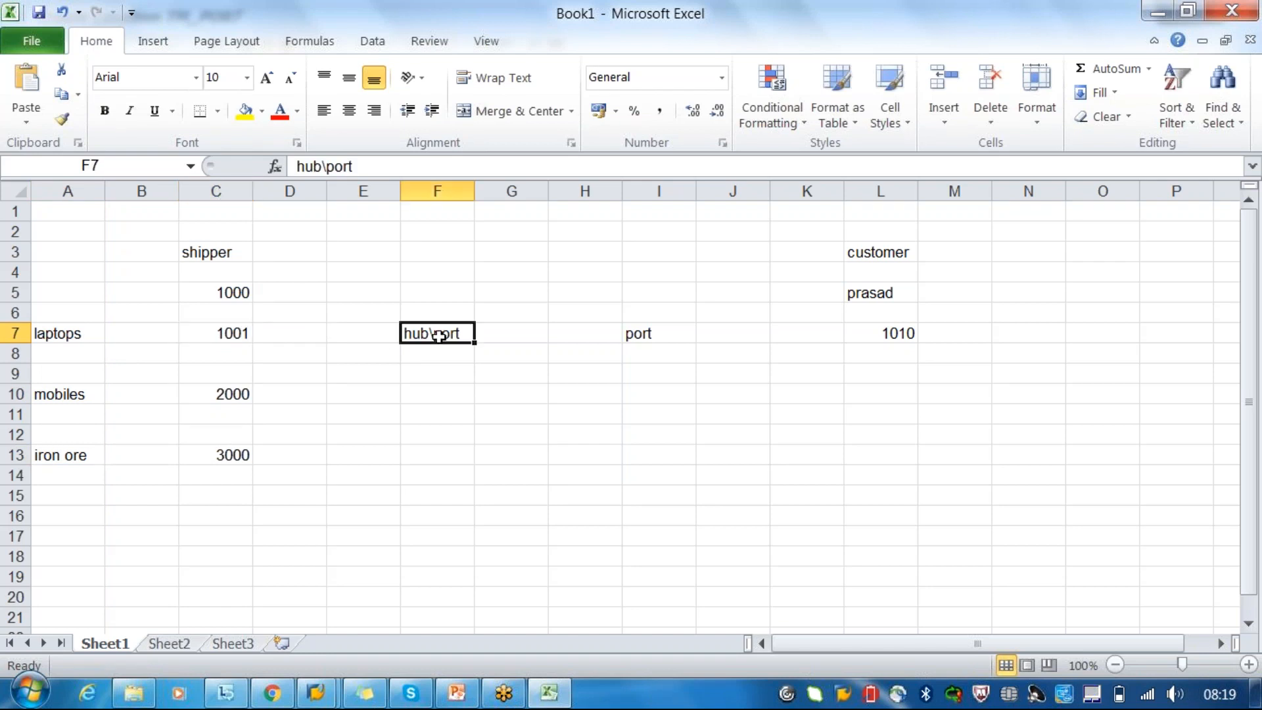
left_click(874, 335)
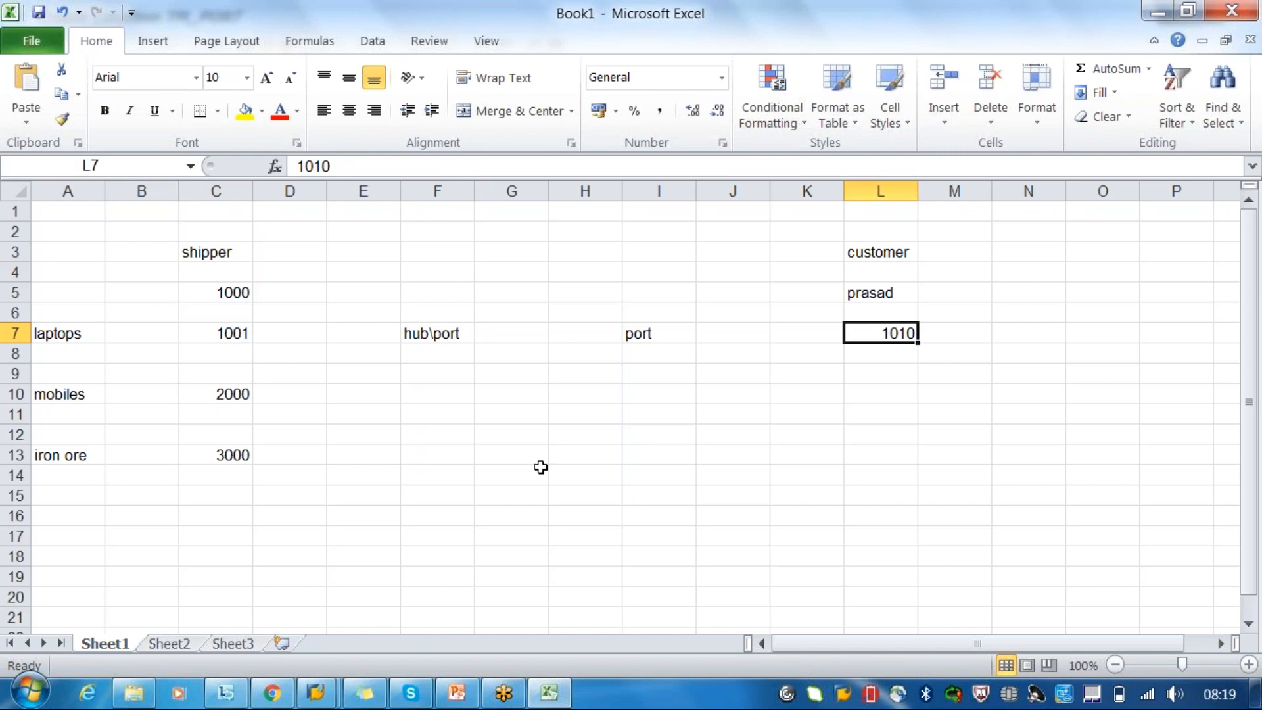
- Enter the logistics service provider label LSP/DHL in cell F1
left_click(428, 217)
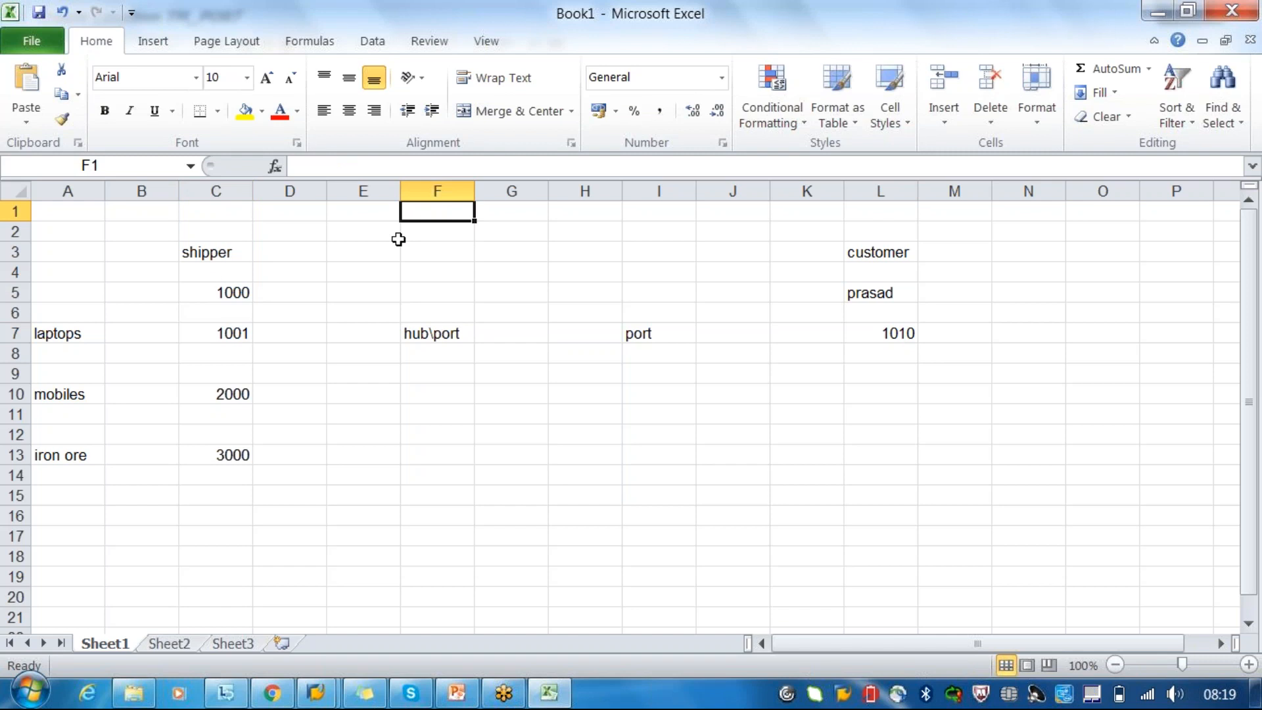
type("LSp")
key("BackSpace")
type("p")
key("BackSpace")
type("P/DHL")
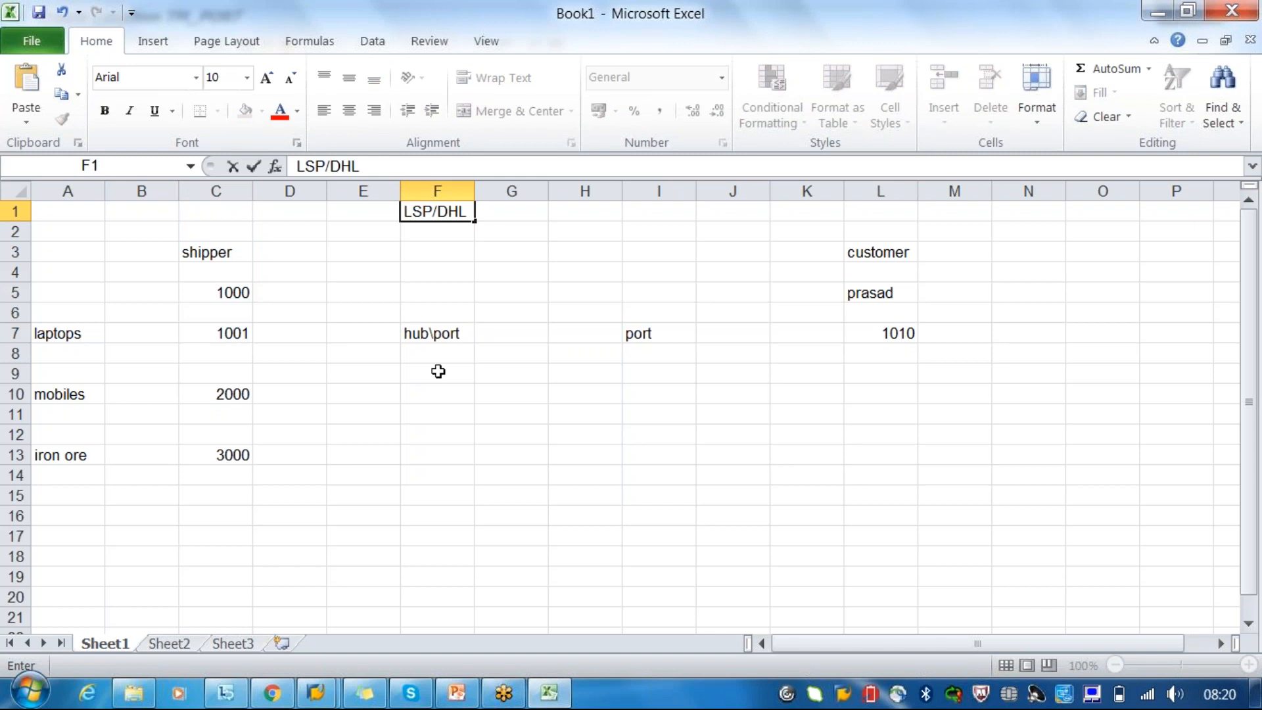
- Review the hub\port and port cells, and highlight the shipper locations from 1001 to 3000
left_click(434, 335)
left_click(648, 334)
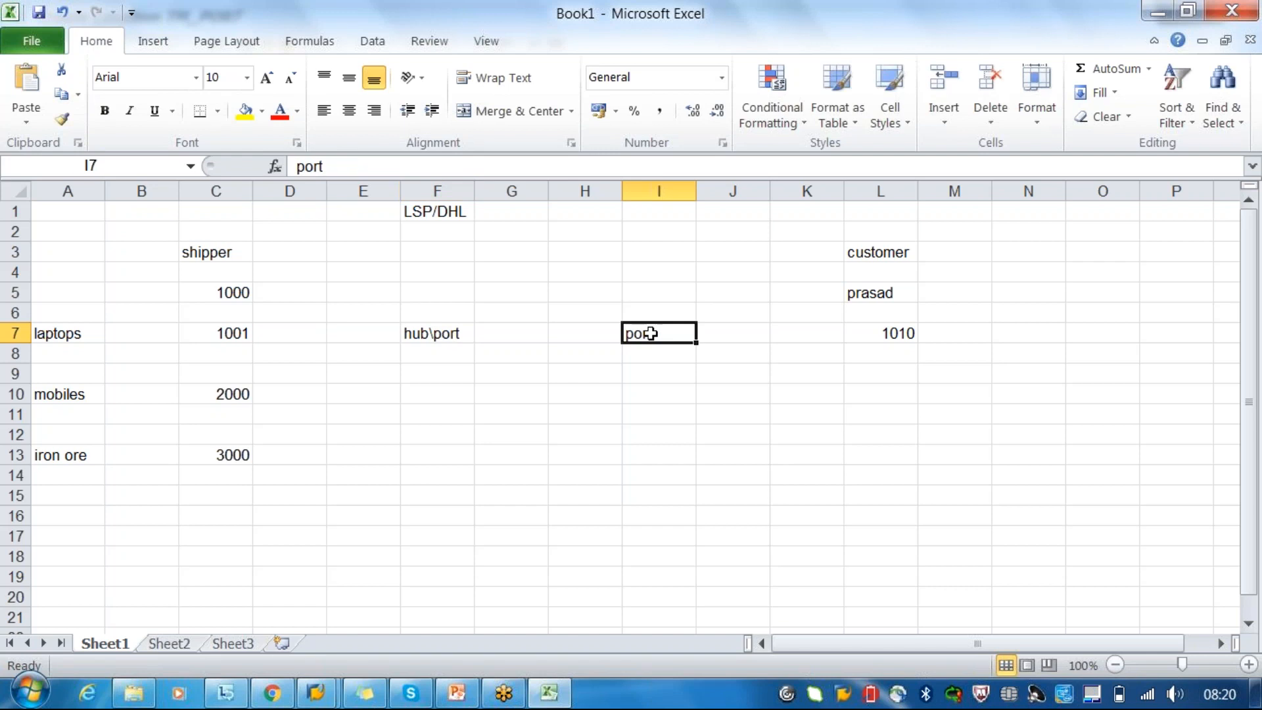
left_click_drag(208, 333, 209, 464)
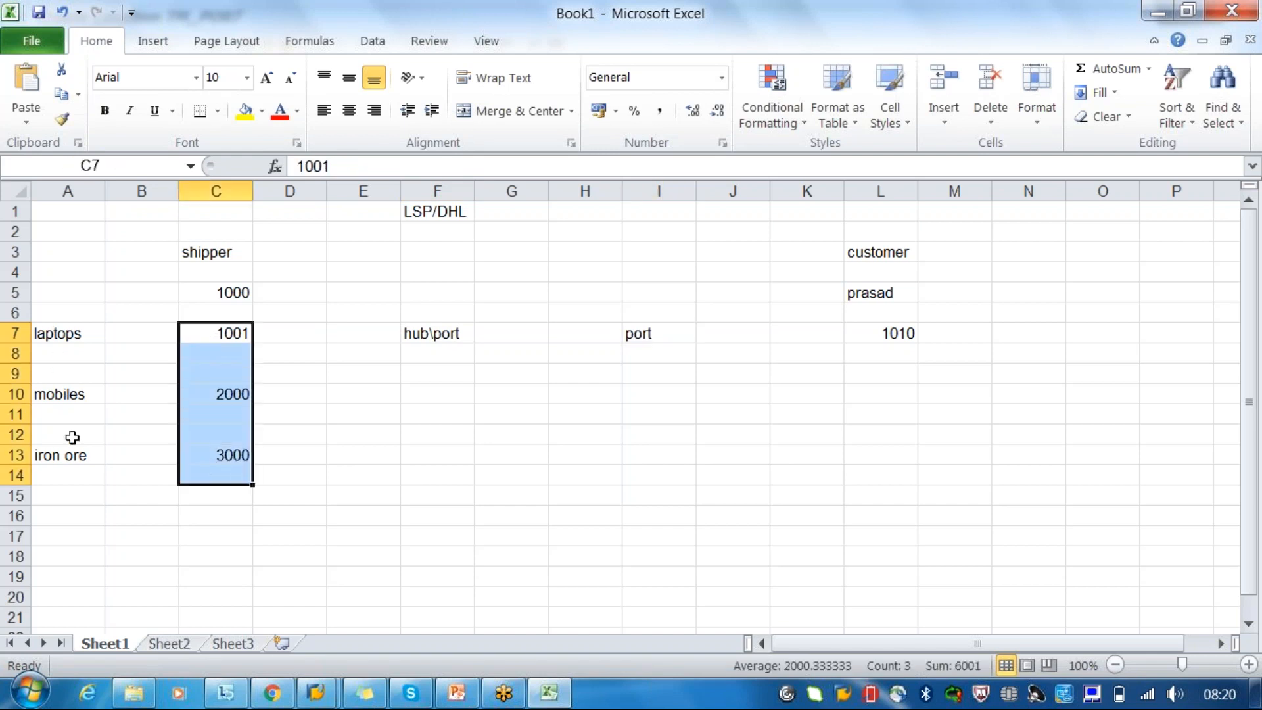
- Add the label container in cell E11, between the shipper locations and the hub
left_click(393, 415)
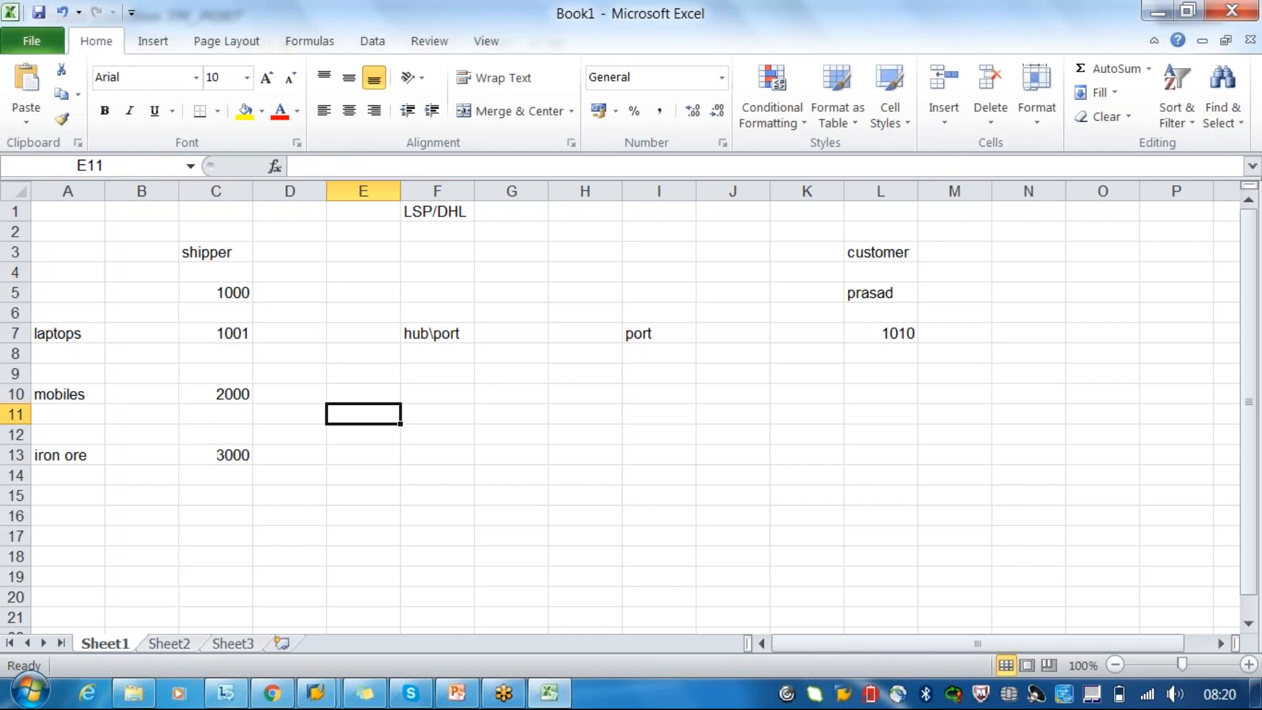
type("contin")
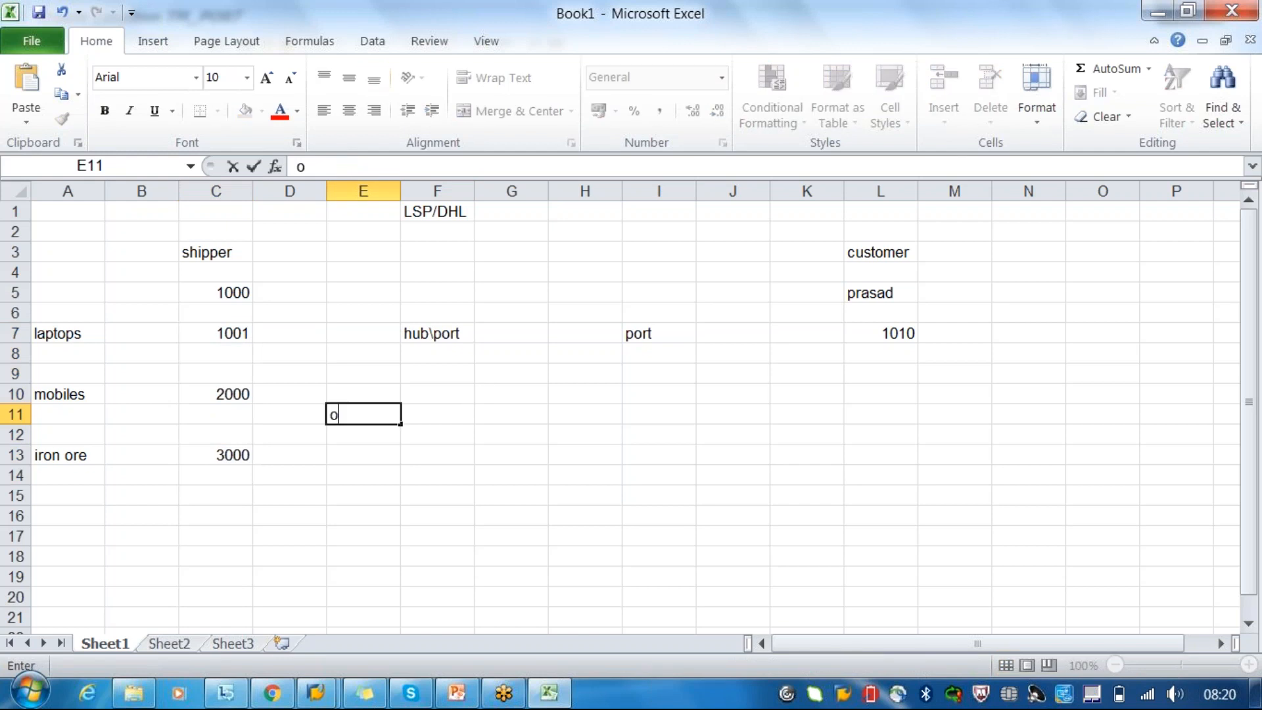
key("BackSpace")
key("BackSpace")
type("ainer")
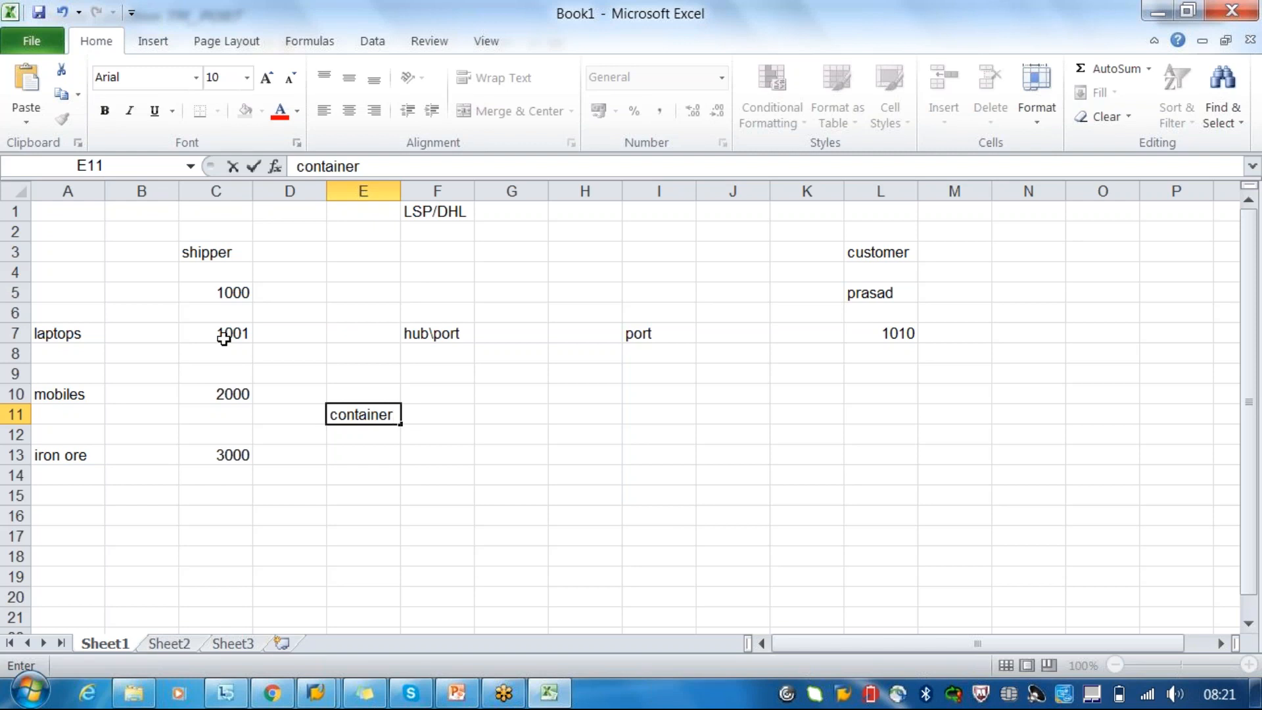
left_click(651, 449)
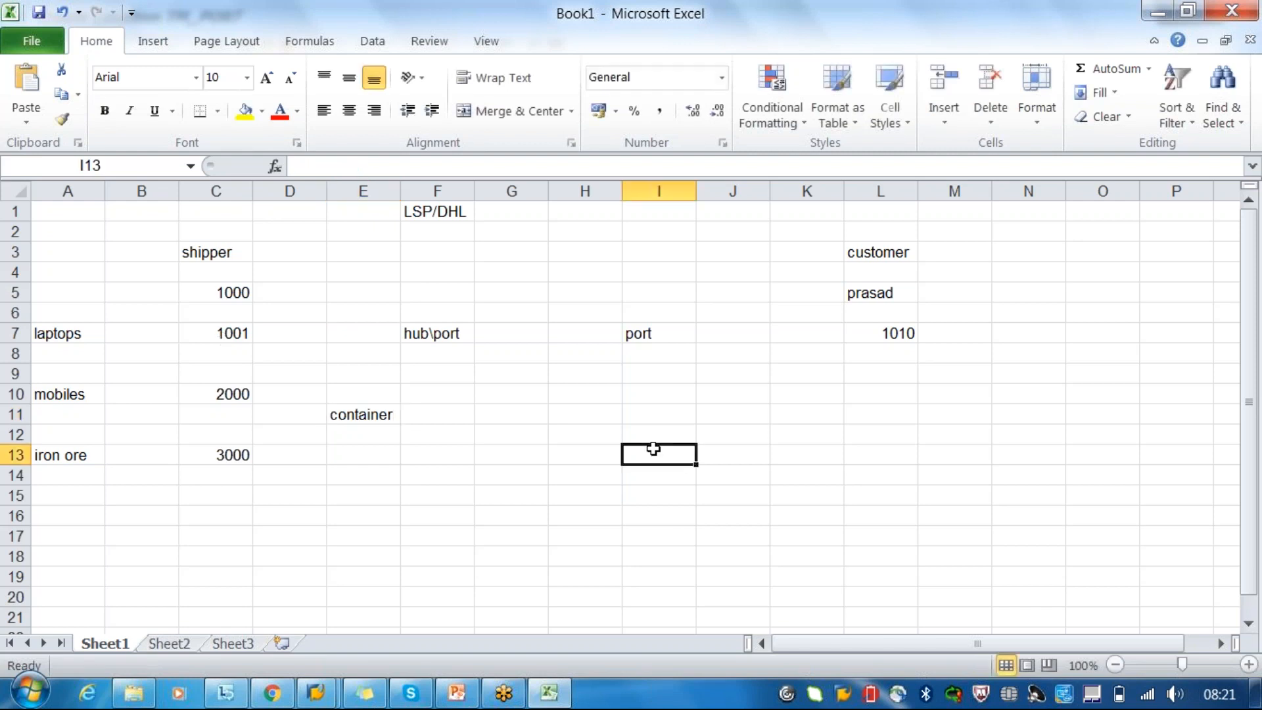
- Switch to the Master Data.pptx presentation in PowerPoint and start its slide show from the first slide
left_click(472, 700)
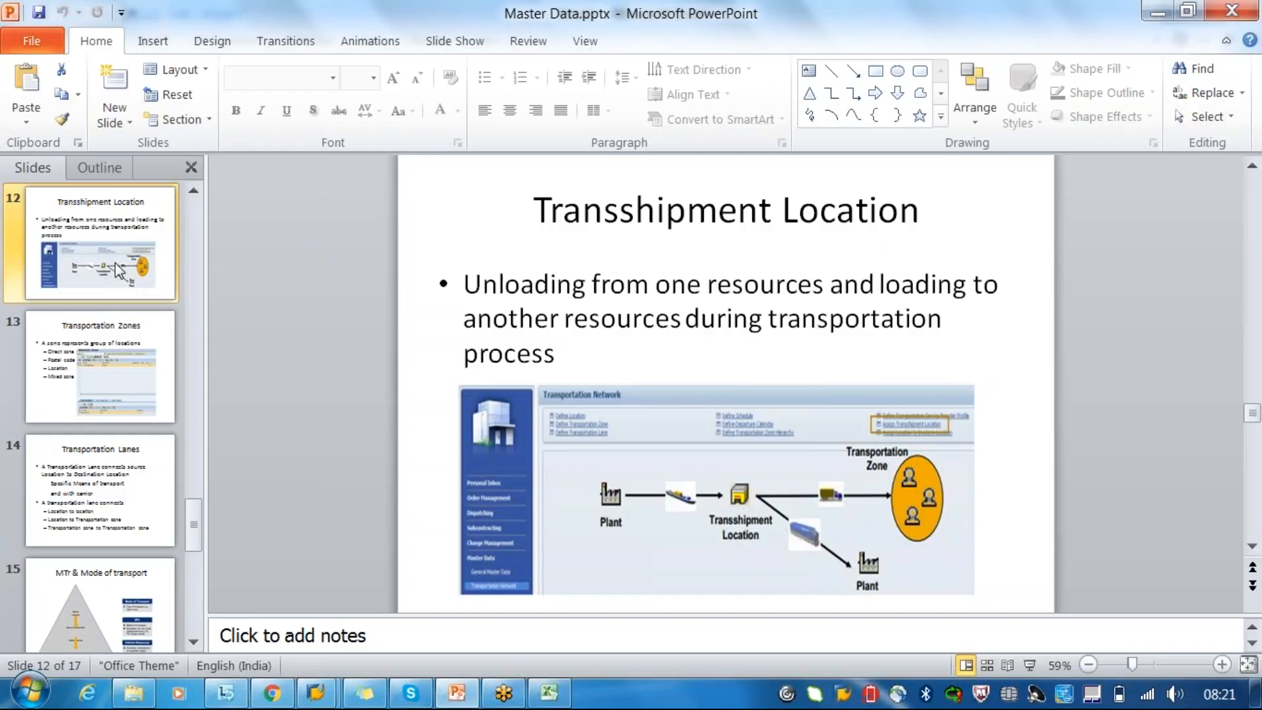
key("F5")
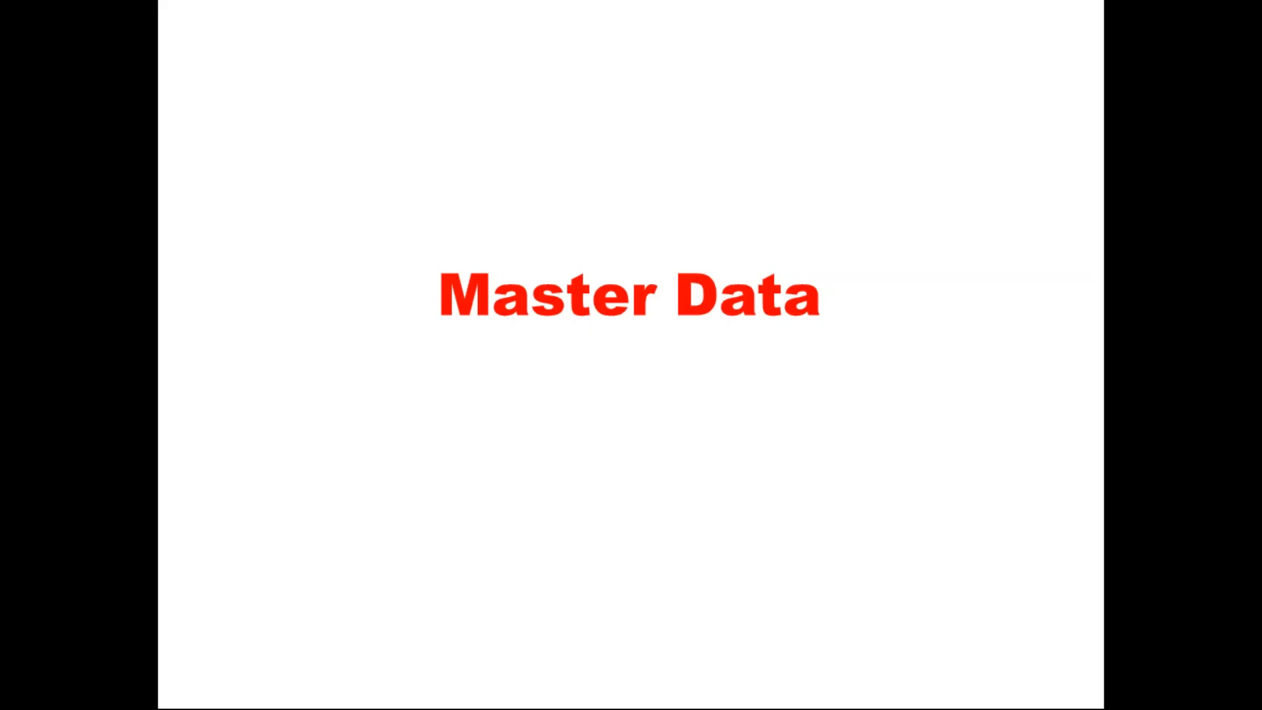
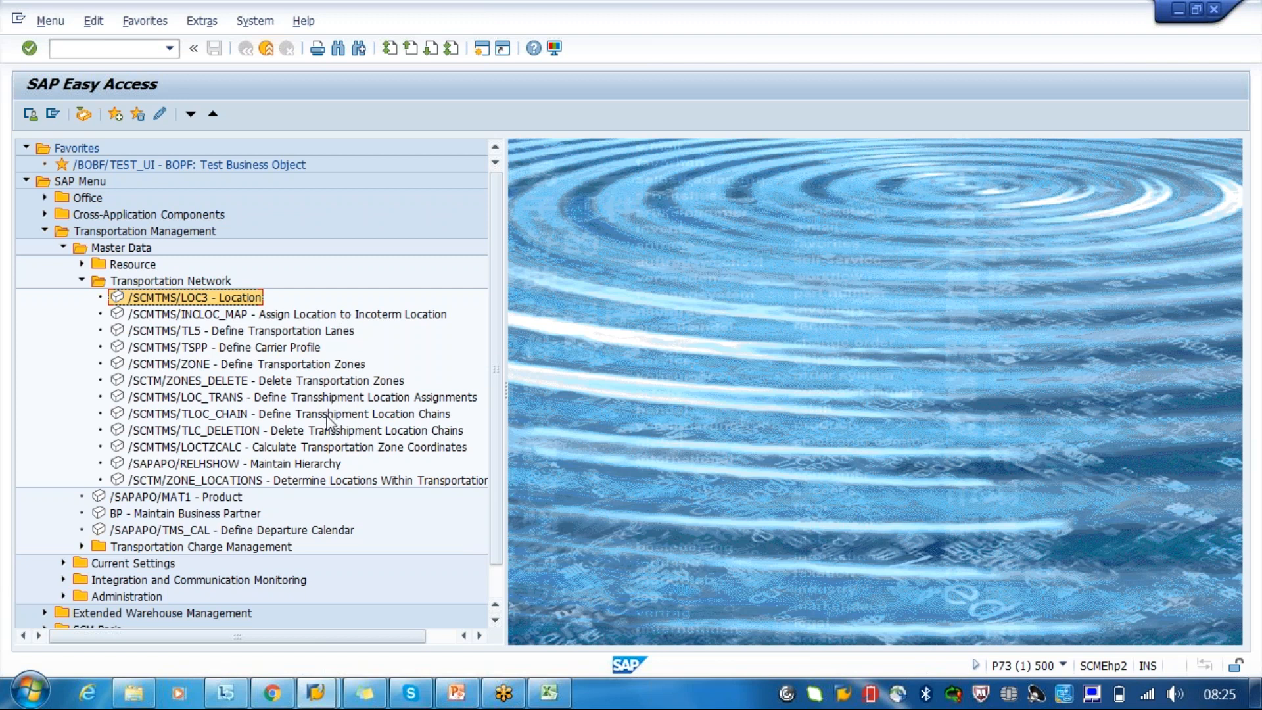
- Open Define Transshipment Location Assignments and enter location 3100 with transshipment location TM_PORT
left_click(316, 400)
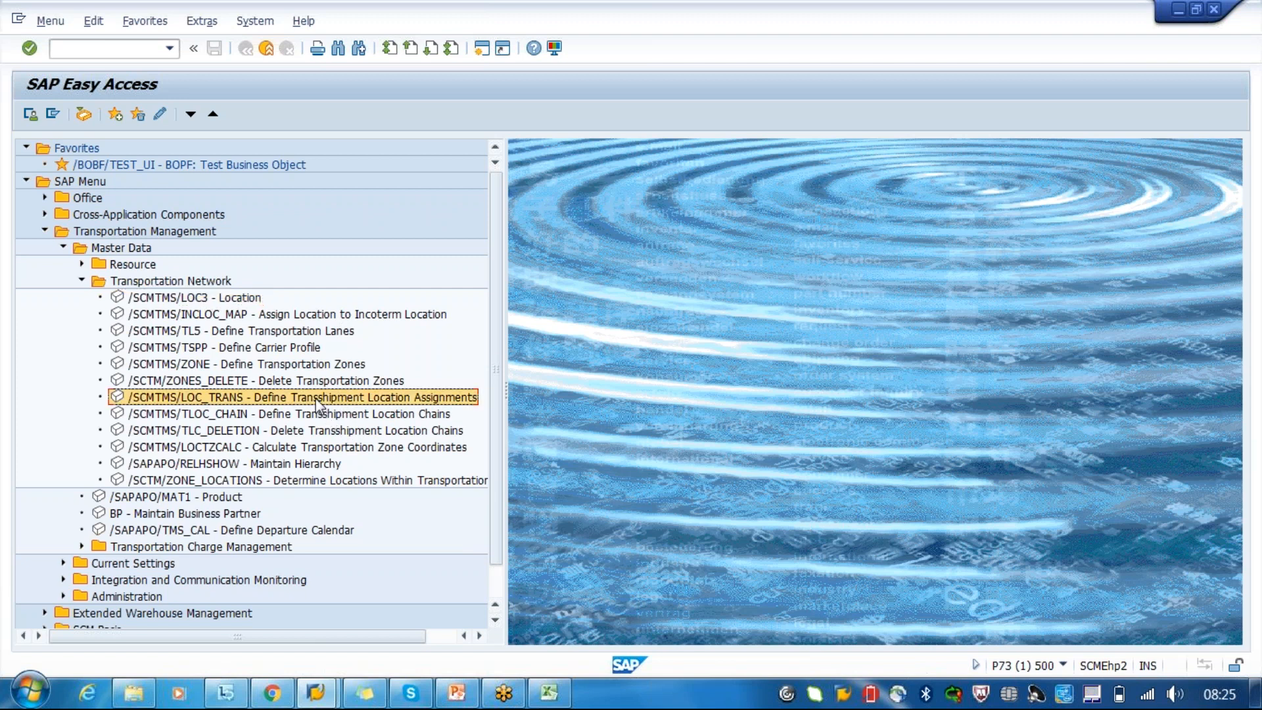
double_click(318, 400)
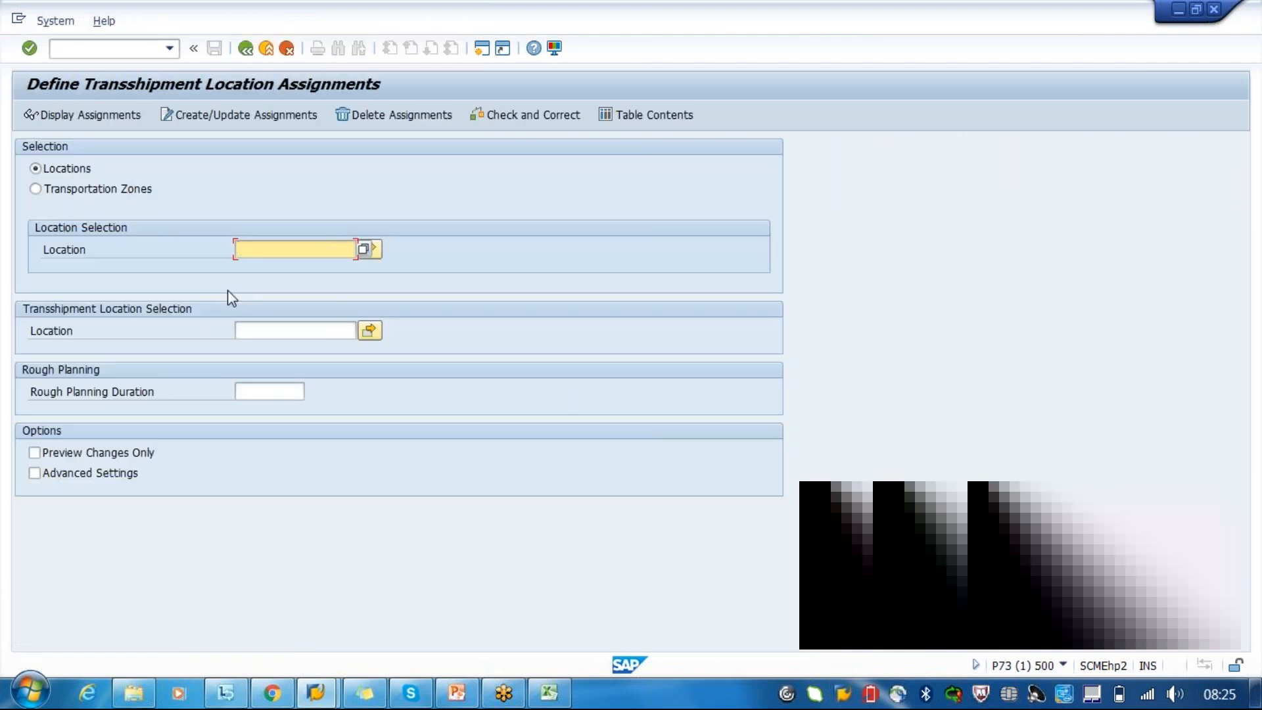
type("3100")
left_click_drag(281, 248, 169, 248)
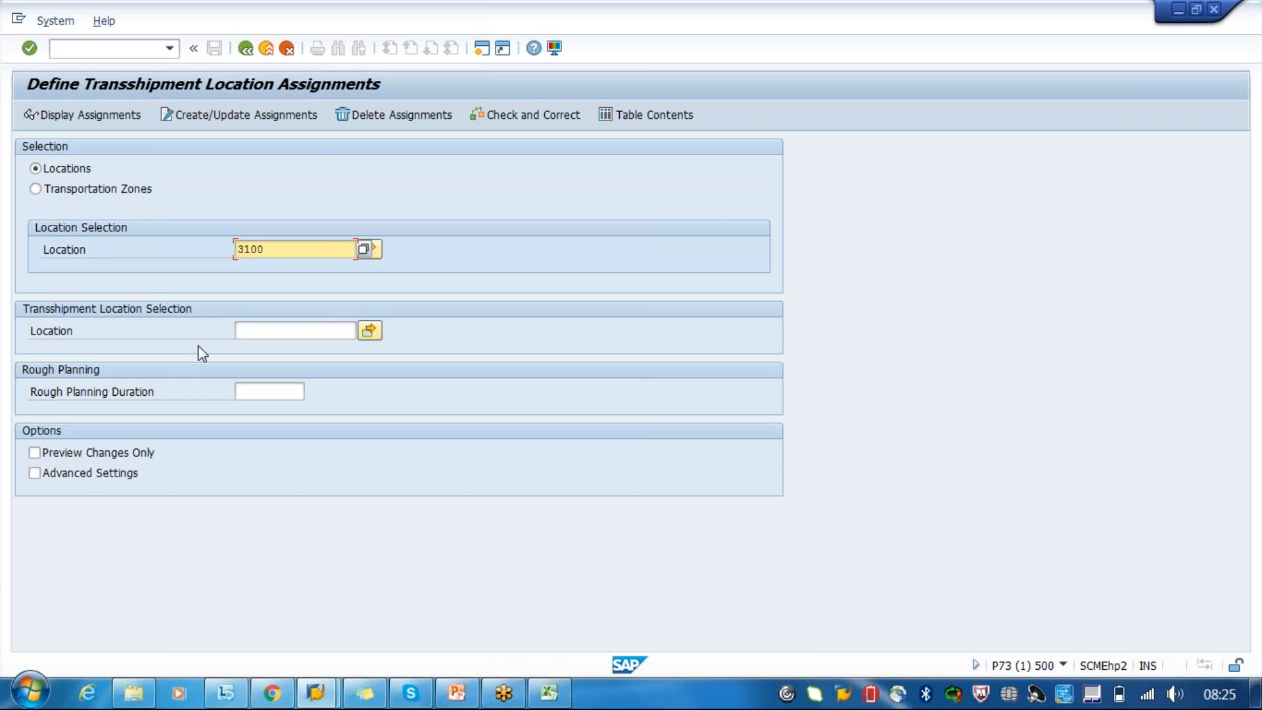
left_click(271, 338)
type("tm_PORT")
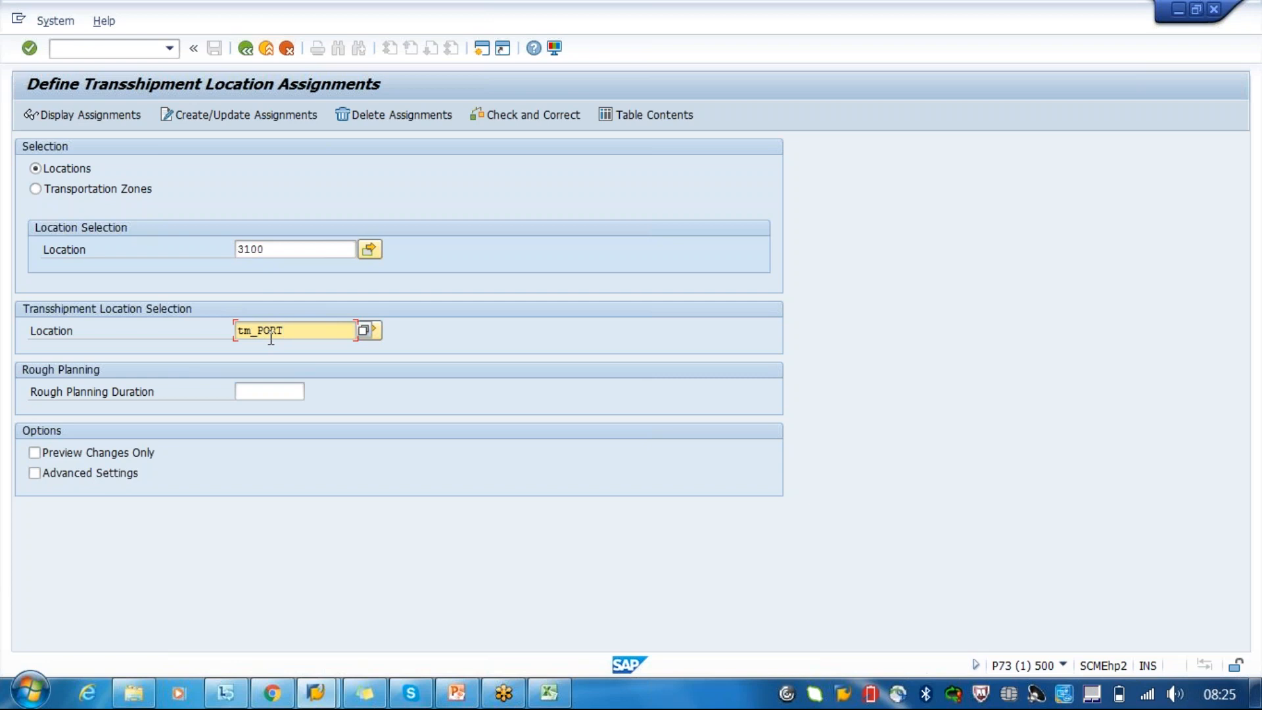
key("Return")
- Try to create the transshipment location assignment between location 3100 and TM_PORT
left_click(263, 250)
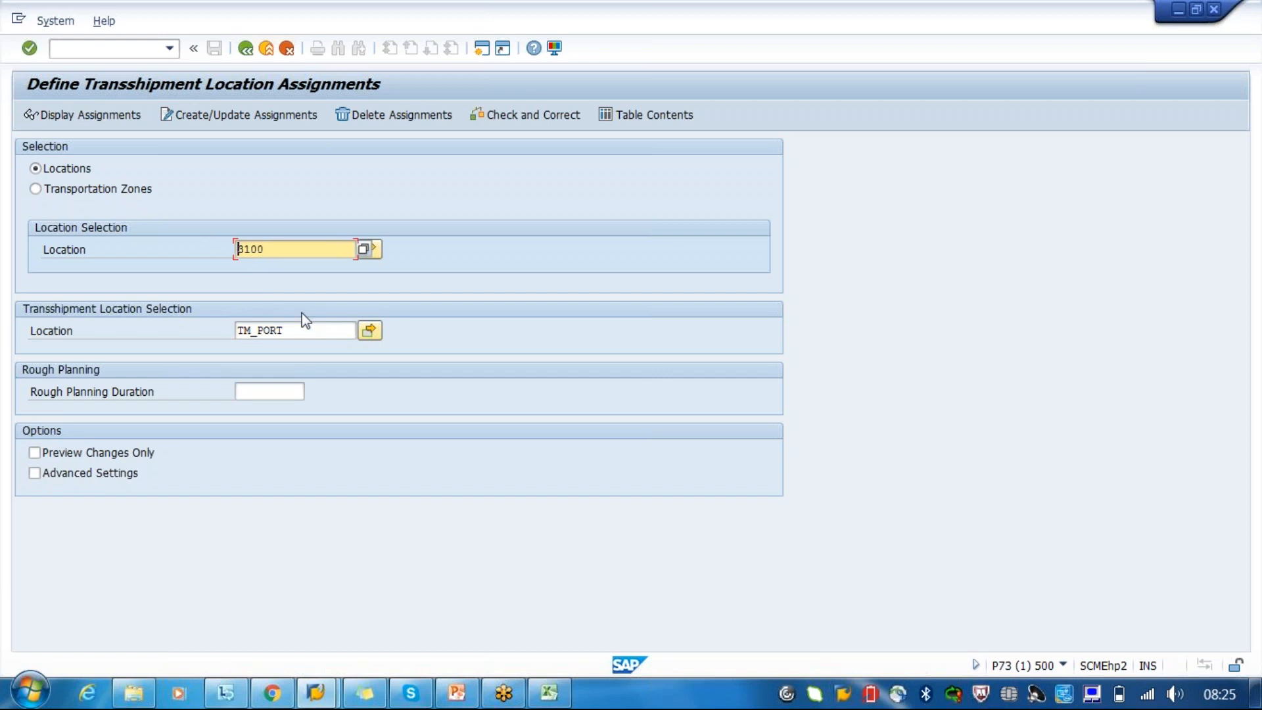
left_click_drag(288, 331, 215, 332)
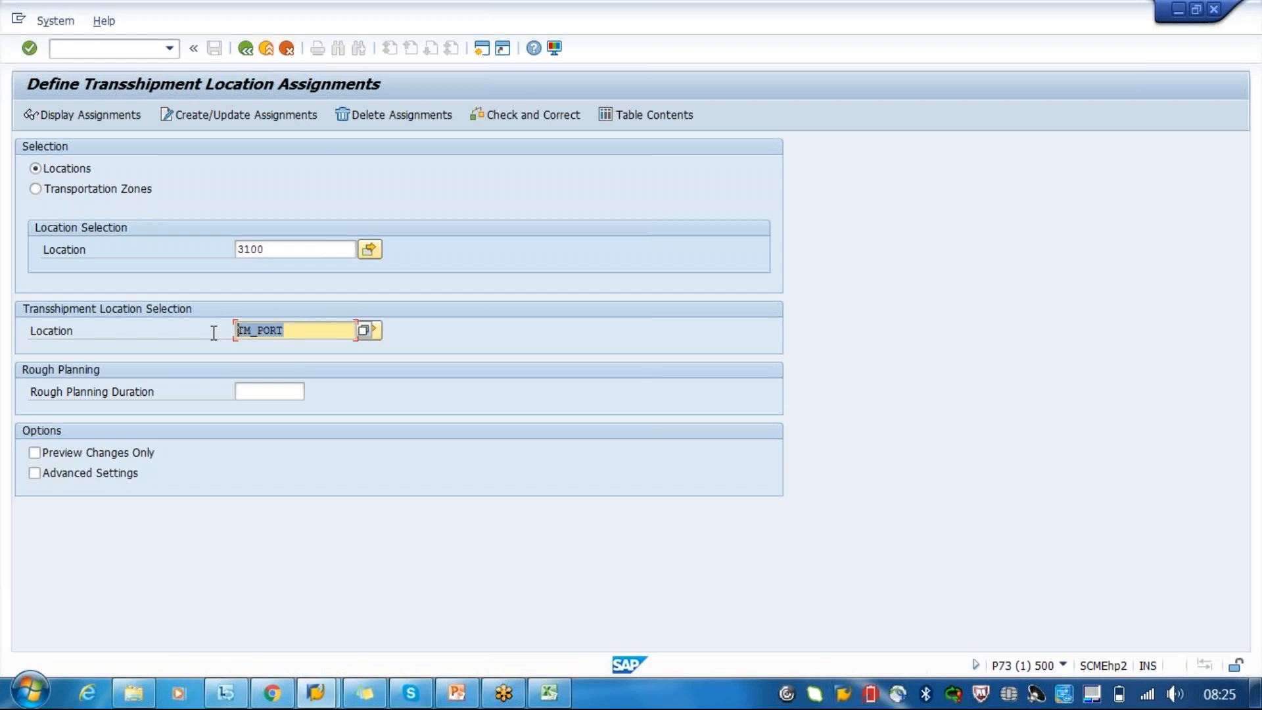
left_click(214, 333)
left_click(208, 120)
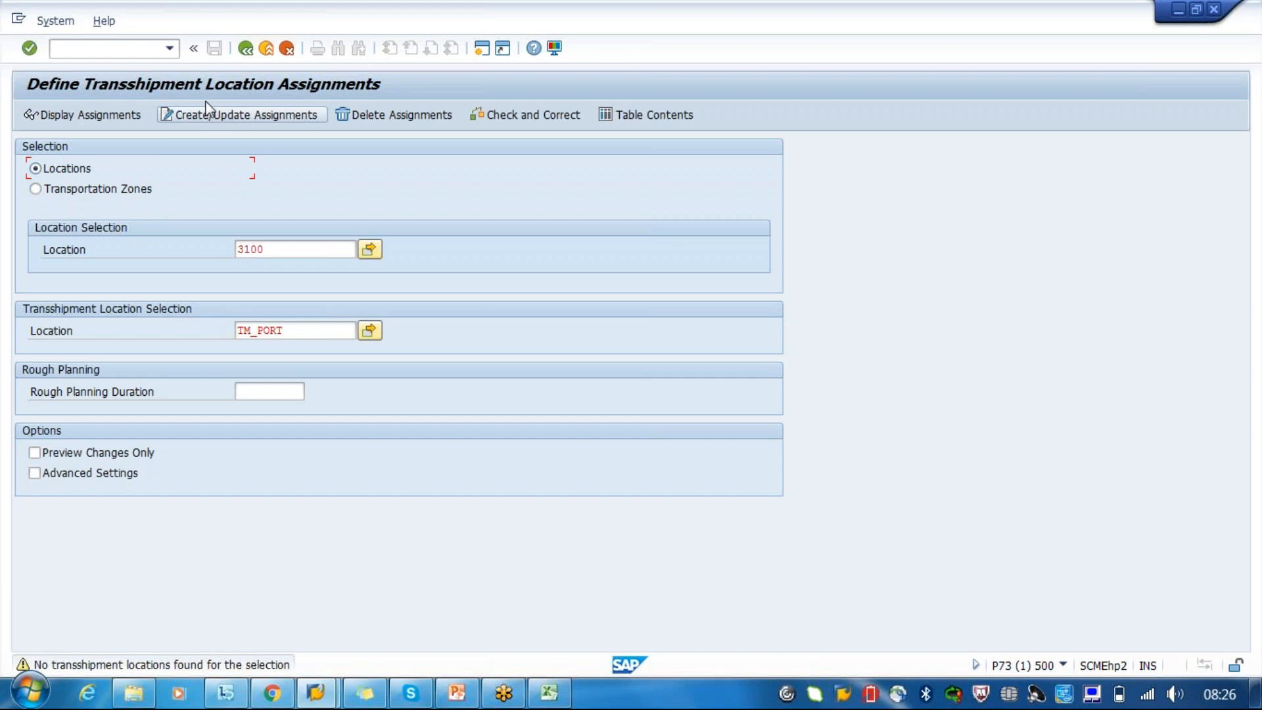
- Clear the transshipment location TM_PORT and return to the SAP Easy Access menu
left_click(300, 328)
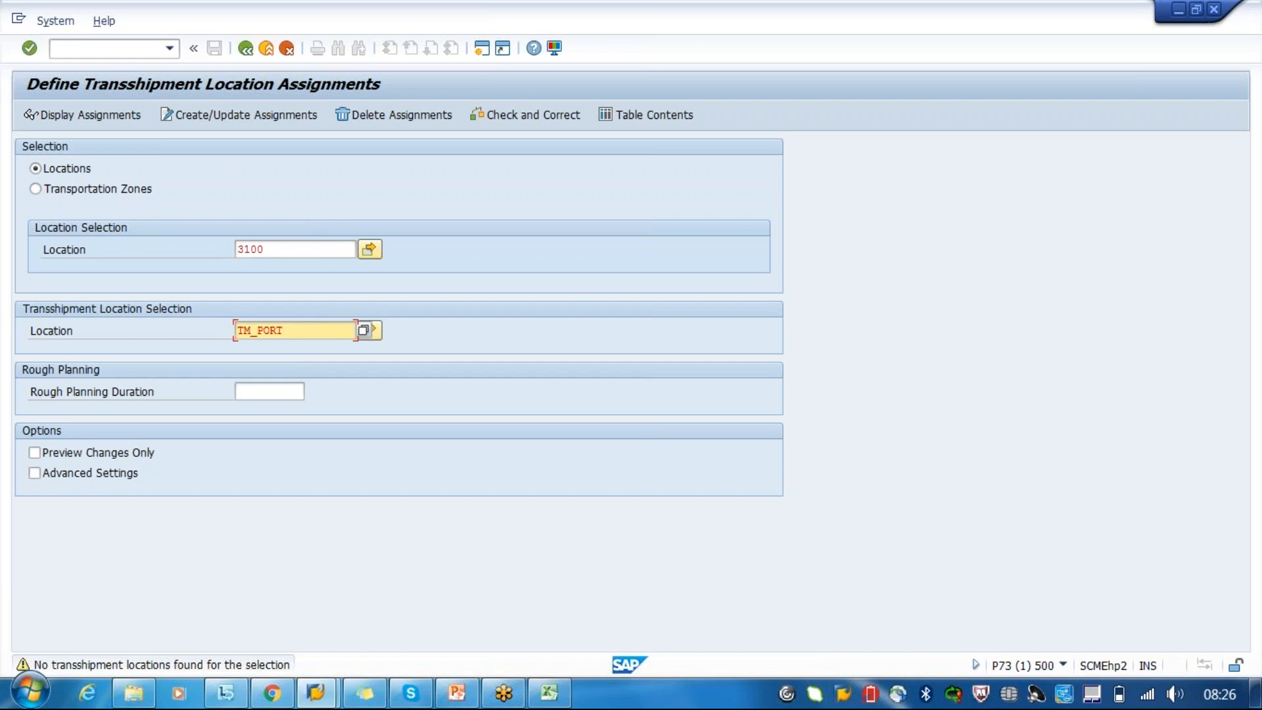
key("BackSpace")
key("BackSpace")
key("BackSpace")
key("BackSpace")
key("BackSpace")
key("BackSpace")
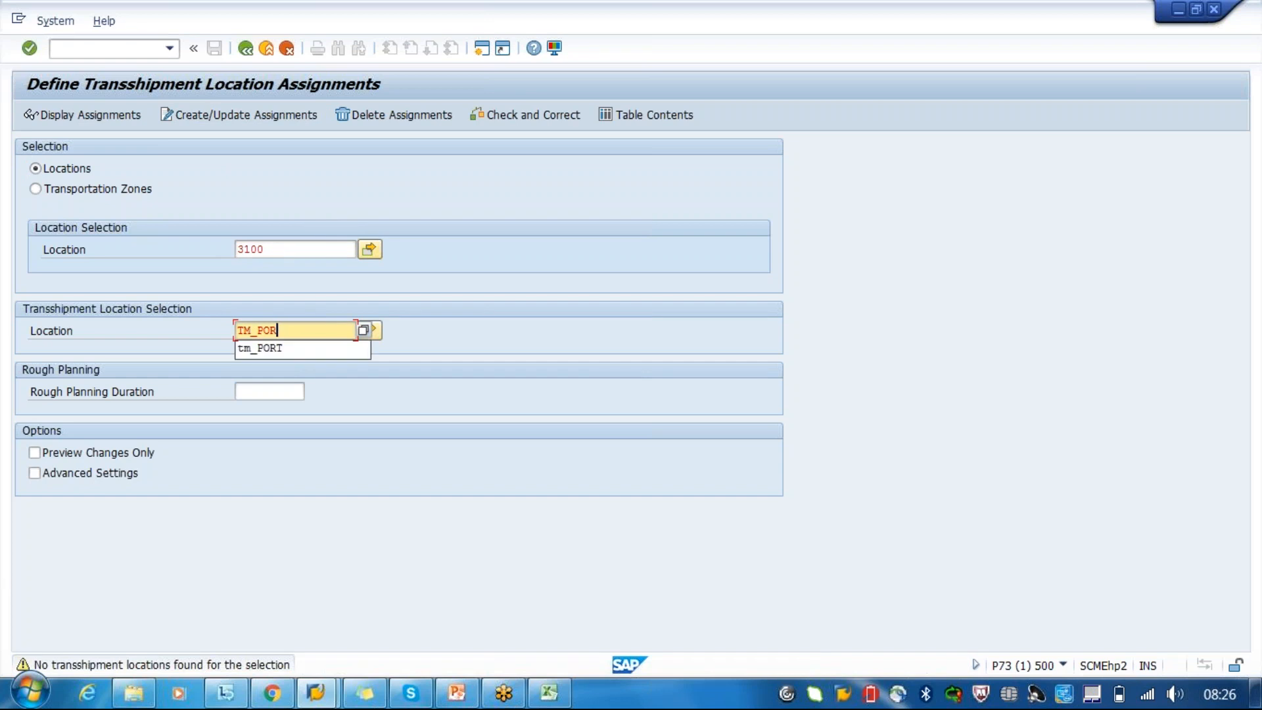
key("BackSpace")
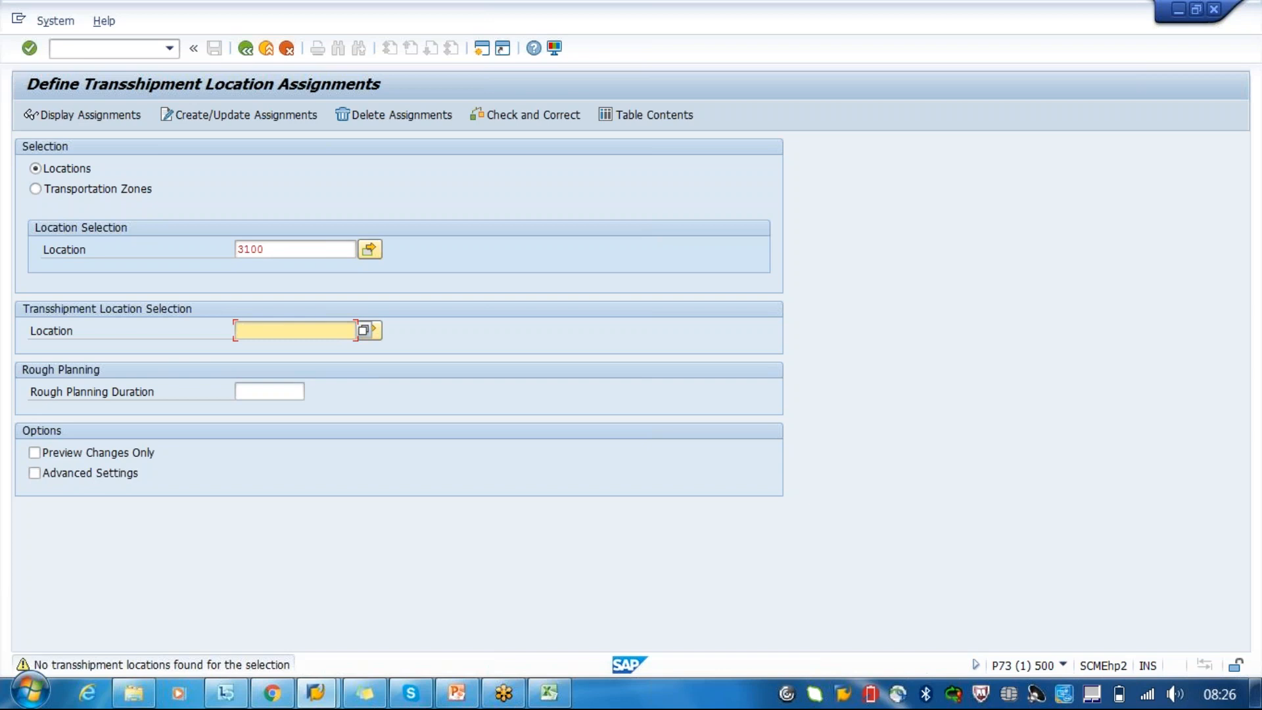
left_click(243, 51)
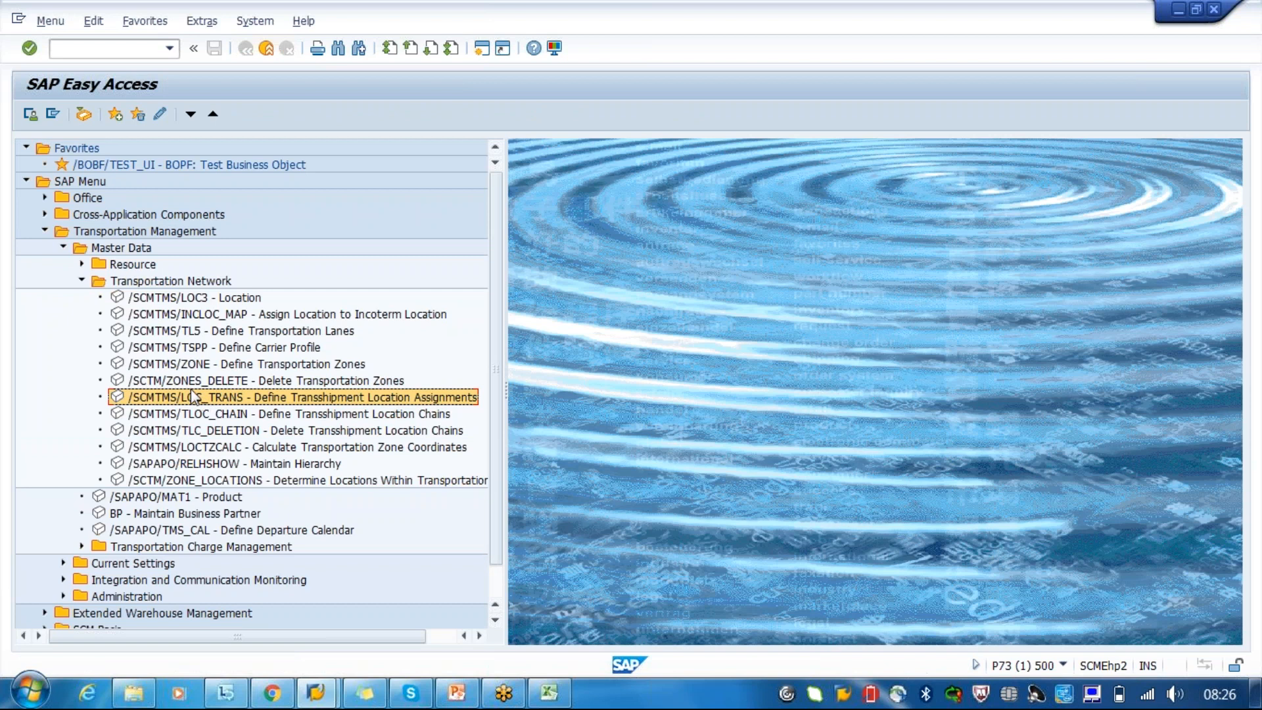
double_click(197, 430)
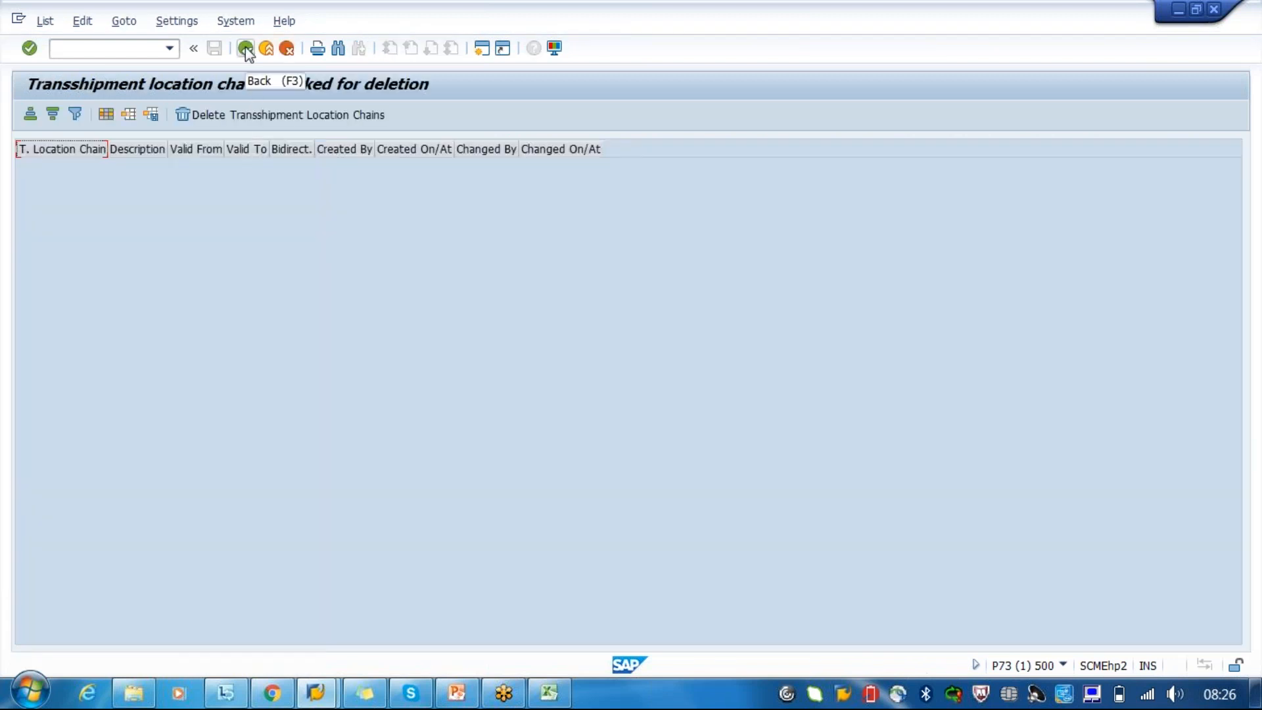
left_click(246, 49)
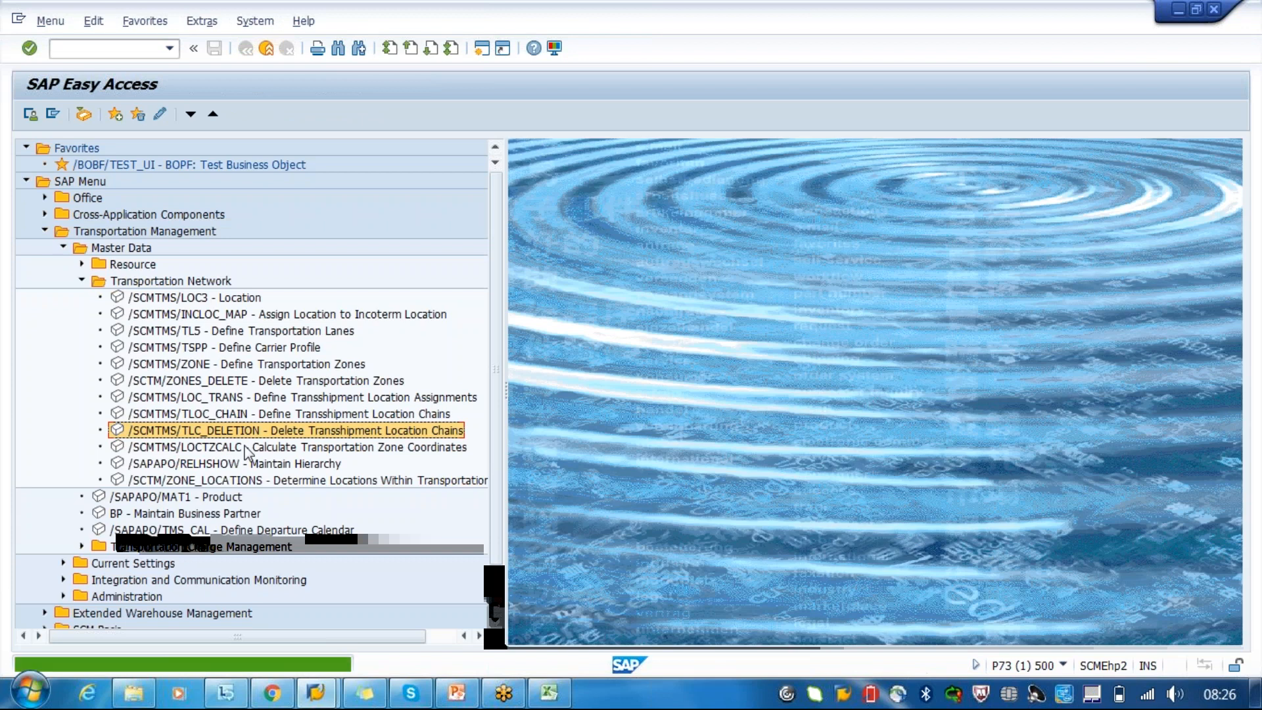
- Reopen Define Transshipment Location Assignments and create an assignment of transshipment location CU302 to location 3100
left_click(250, 398)
double_click(247, 395)
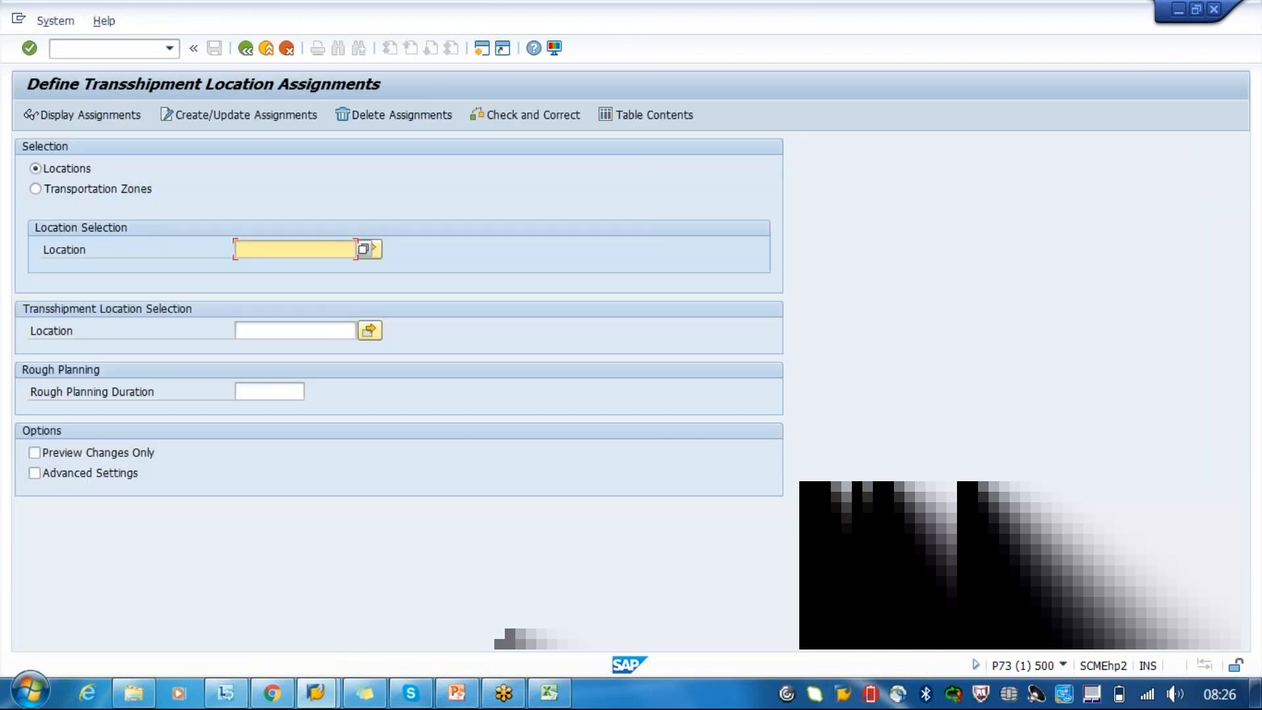
type("31")
left_click(309, 269)
left_click(291, 330)
type("cu302")
key("Return")
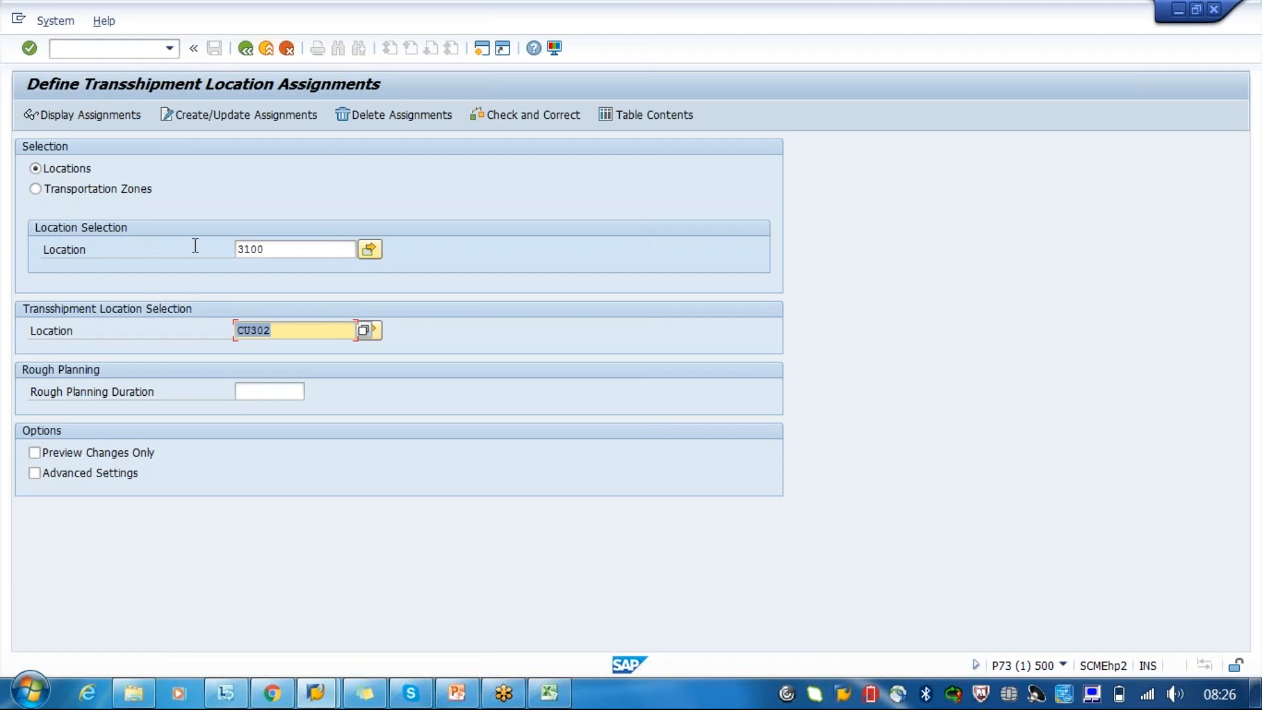
left_click(244, 118)
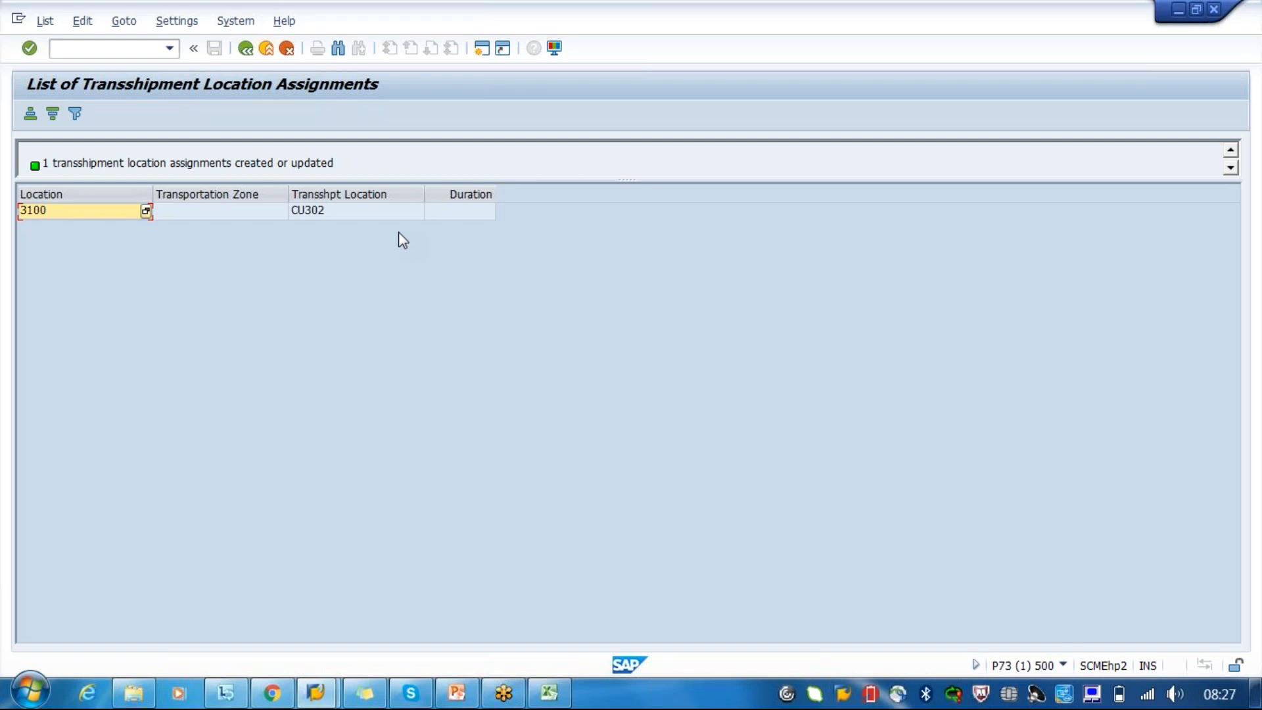
- Examine the location and transshipment location of the 3100 assignment, and return to the selection screen
left_click(314, 212)
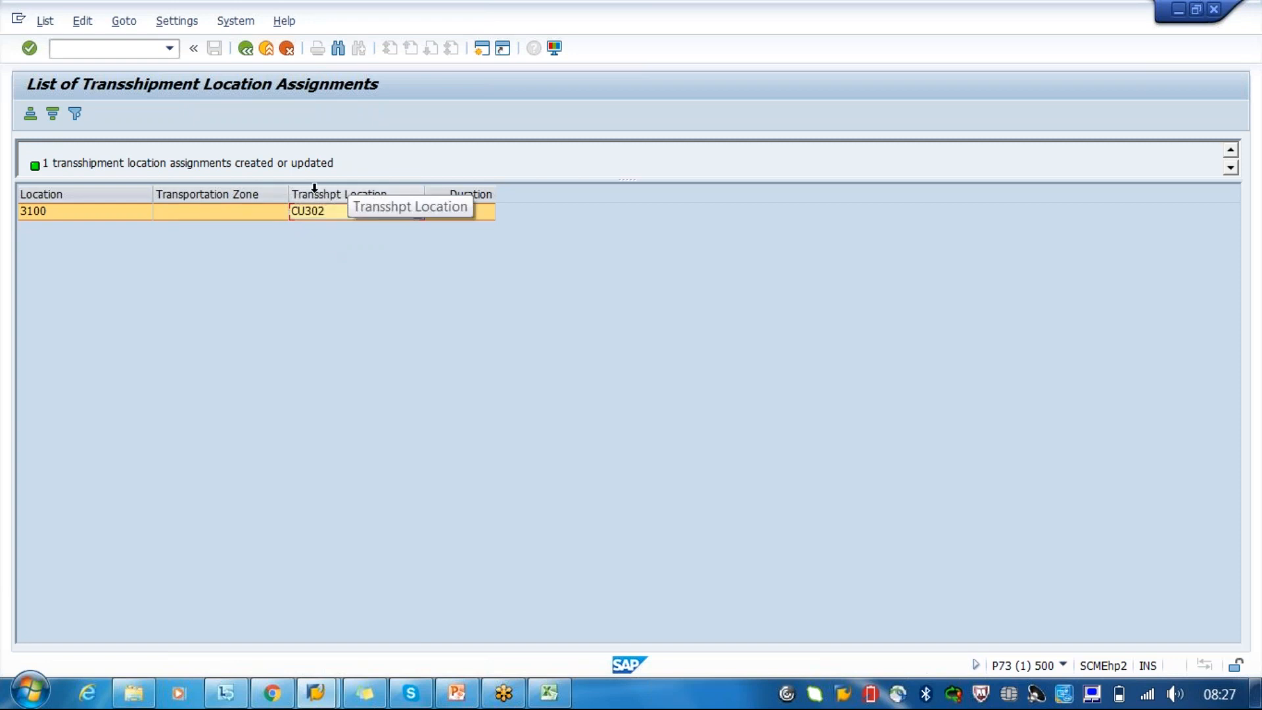
left_click(64, 220)
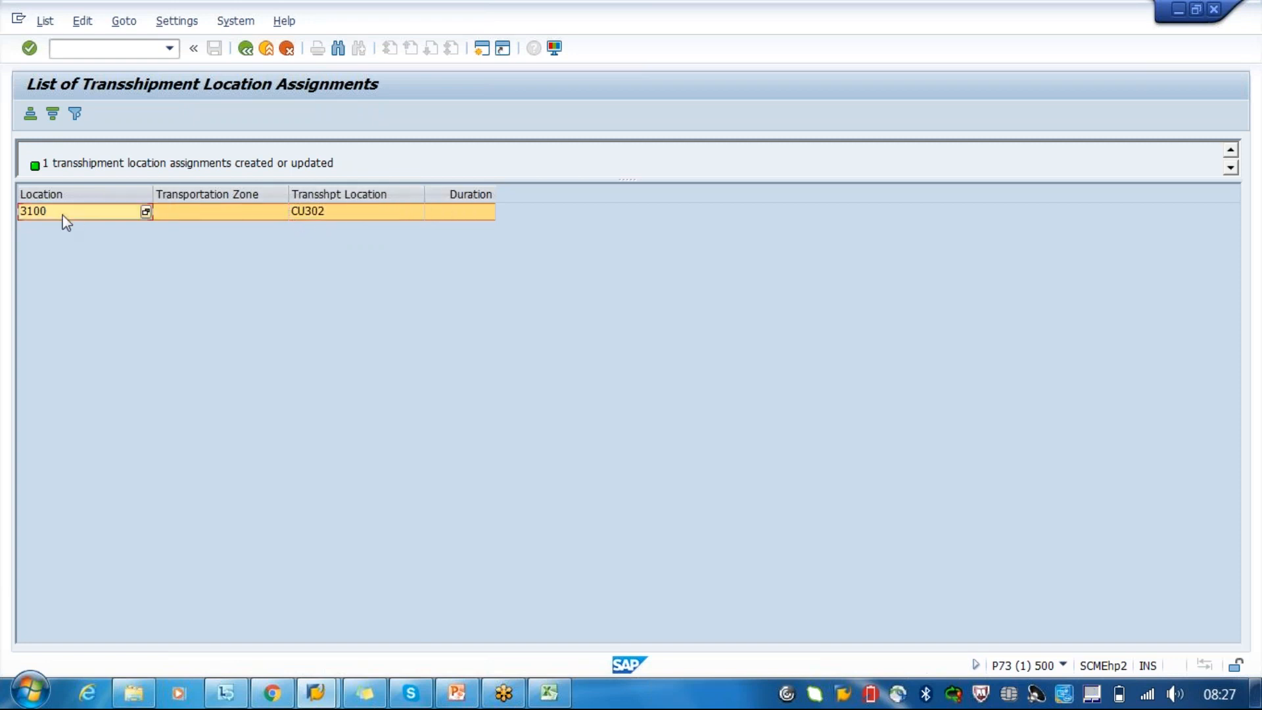
left_click(325, 216)
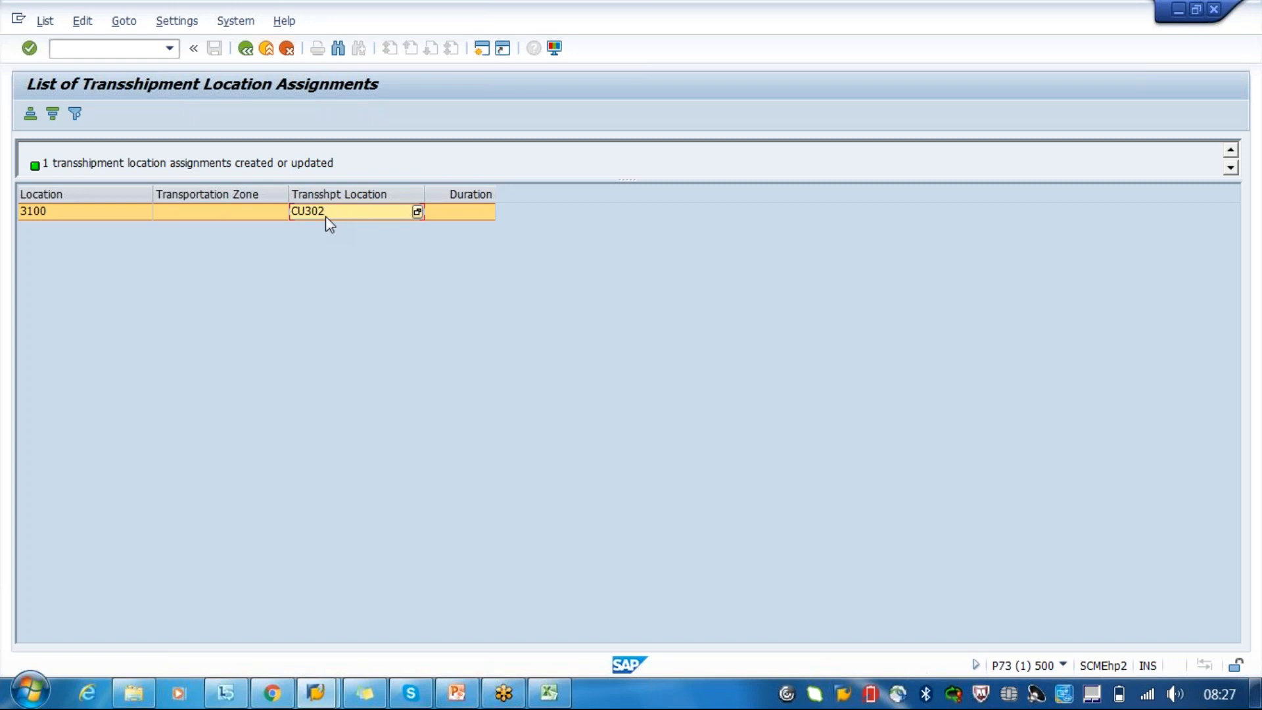
left_click(250, 50)
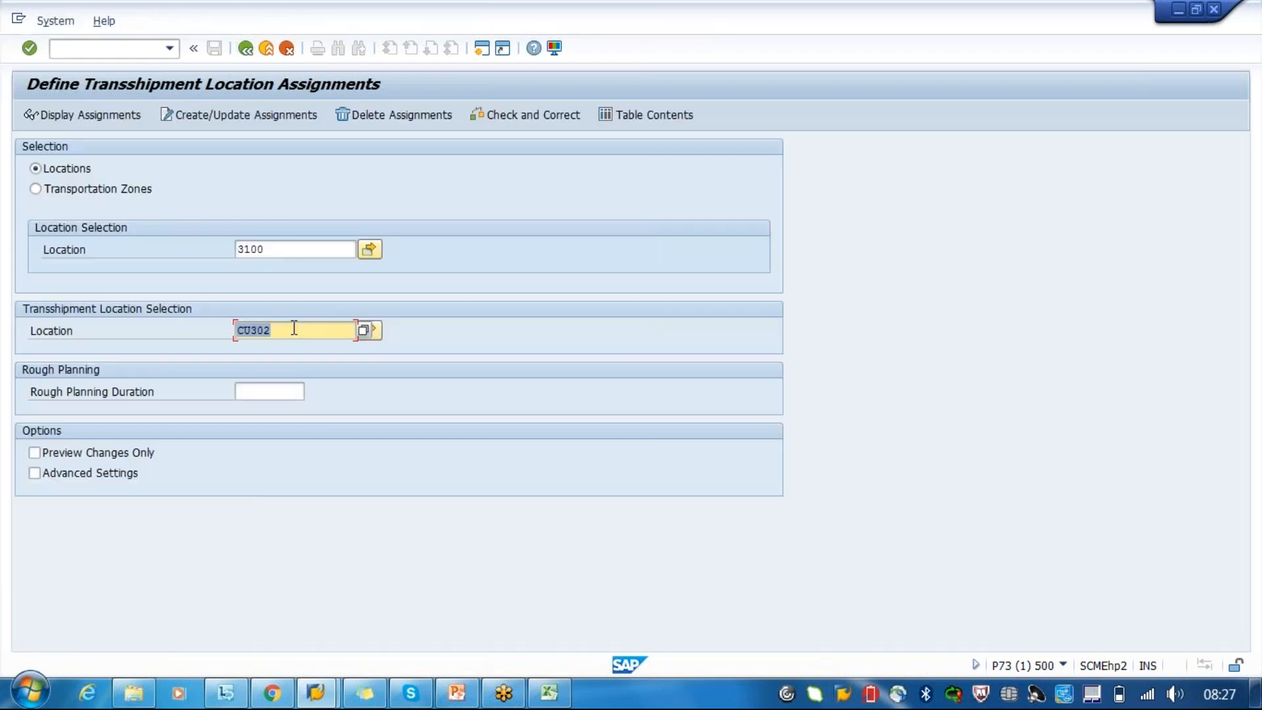
- Create another assignment with location 1000 and transshipment location 3100
key("BackSpace")
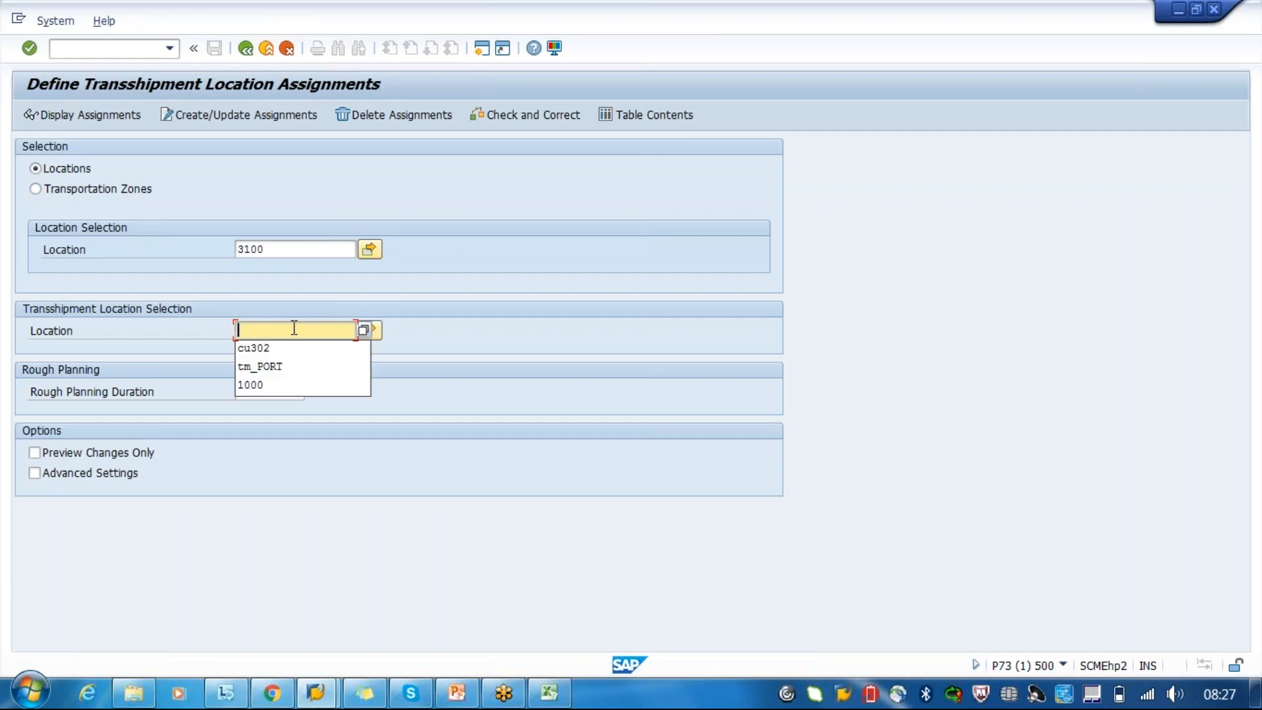
type("1")
key("BackSpace")
key("shift+Tab")
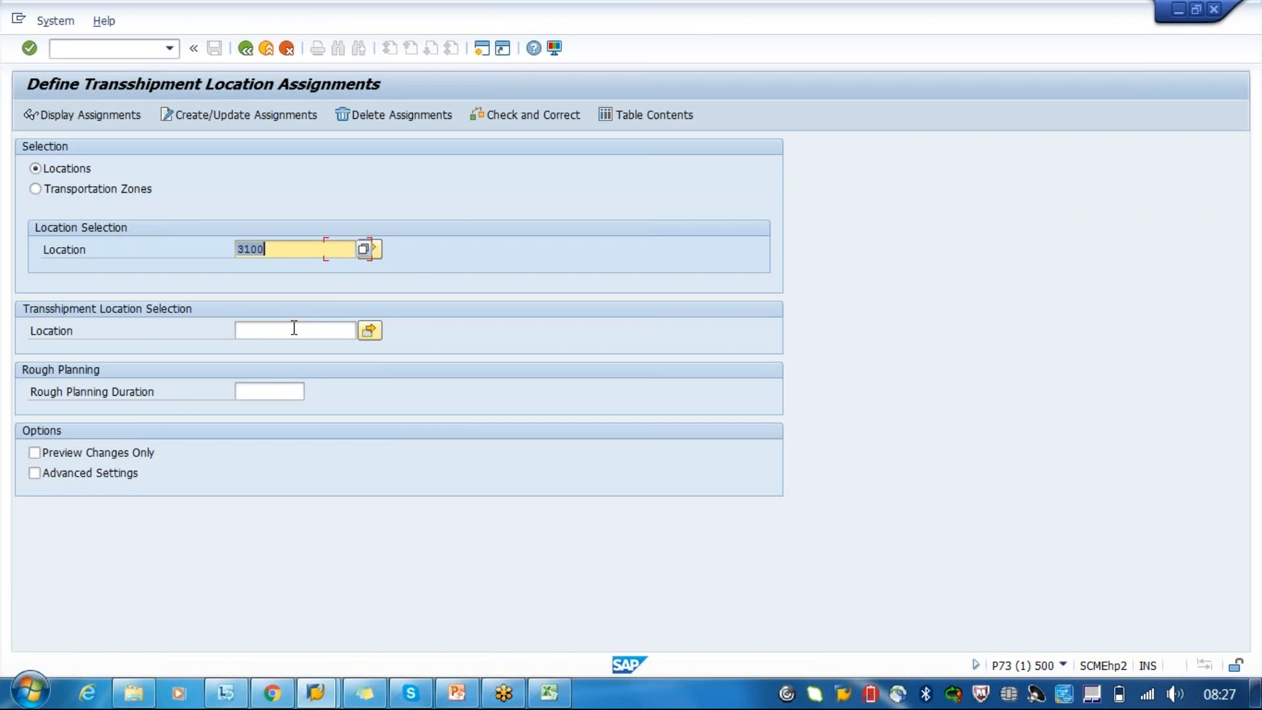
type("1000")
key("Tab")
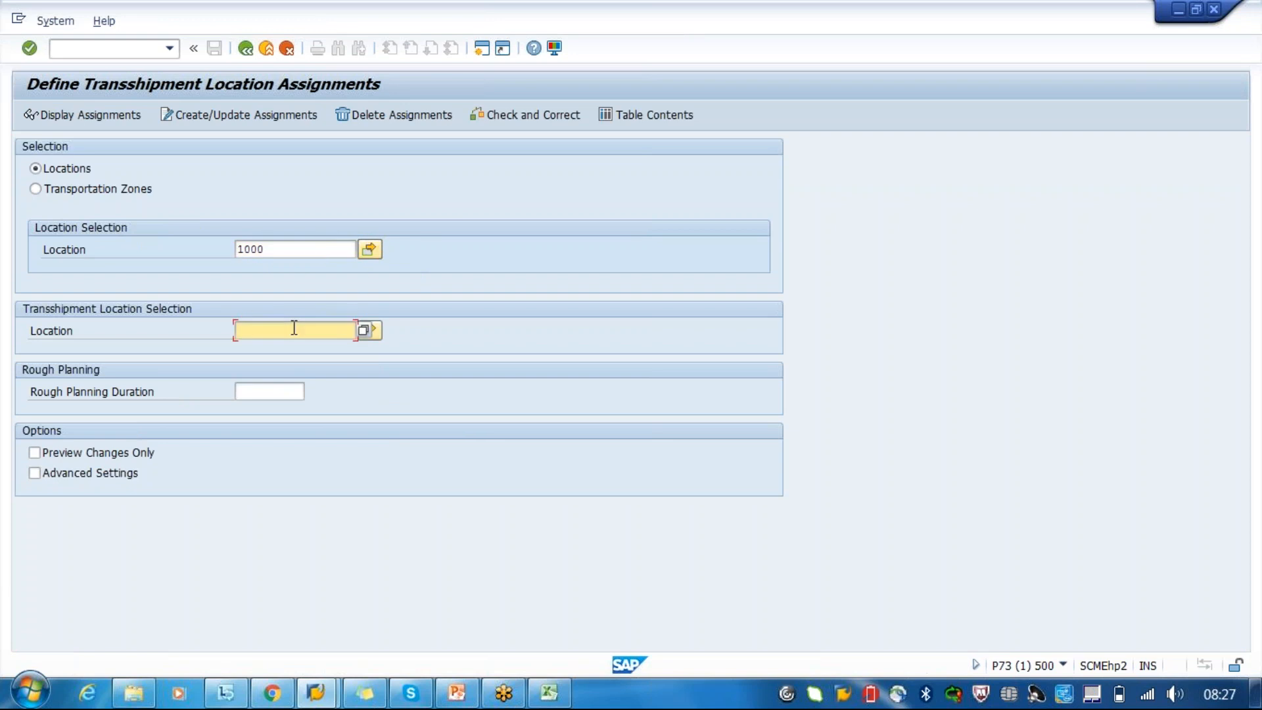
left_click(280, 119)
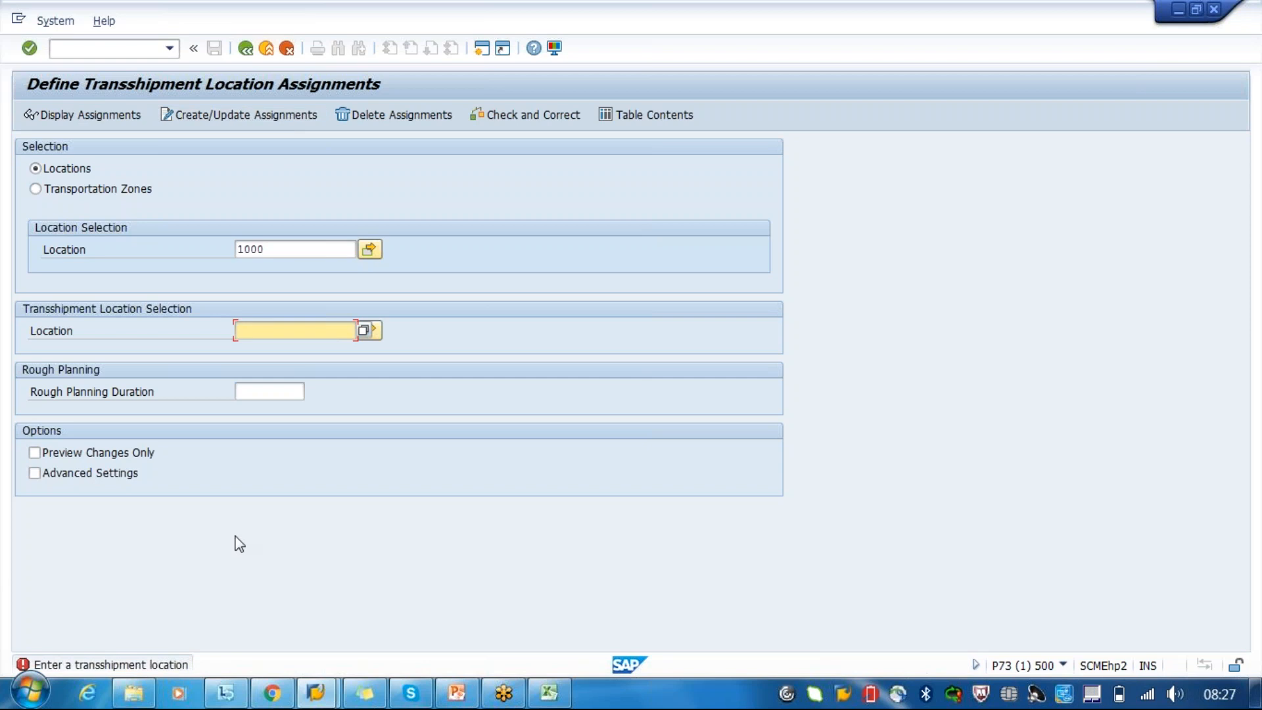
type("3100")
left_click(212, 115)
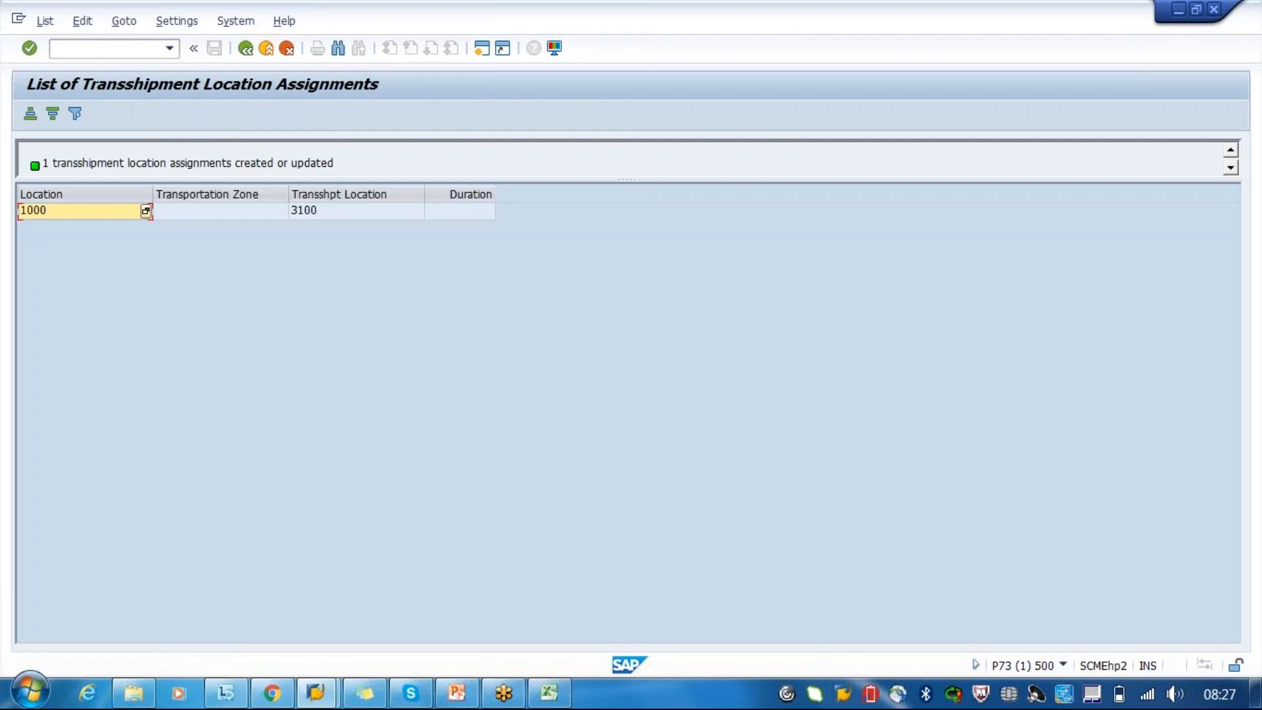
- Examine the location, transshipment location and duration cells of the assignment for location 1000
left_click(324, 215)
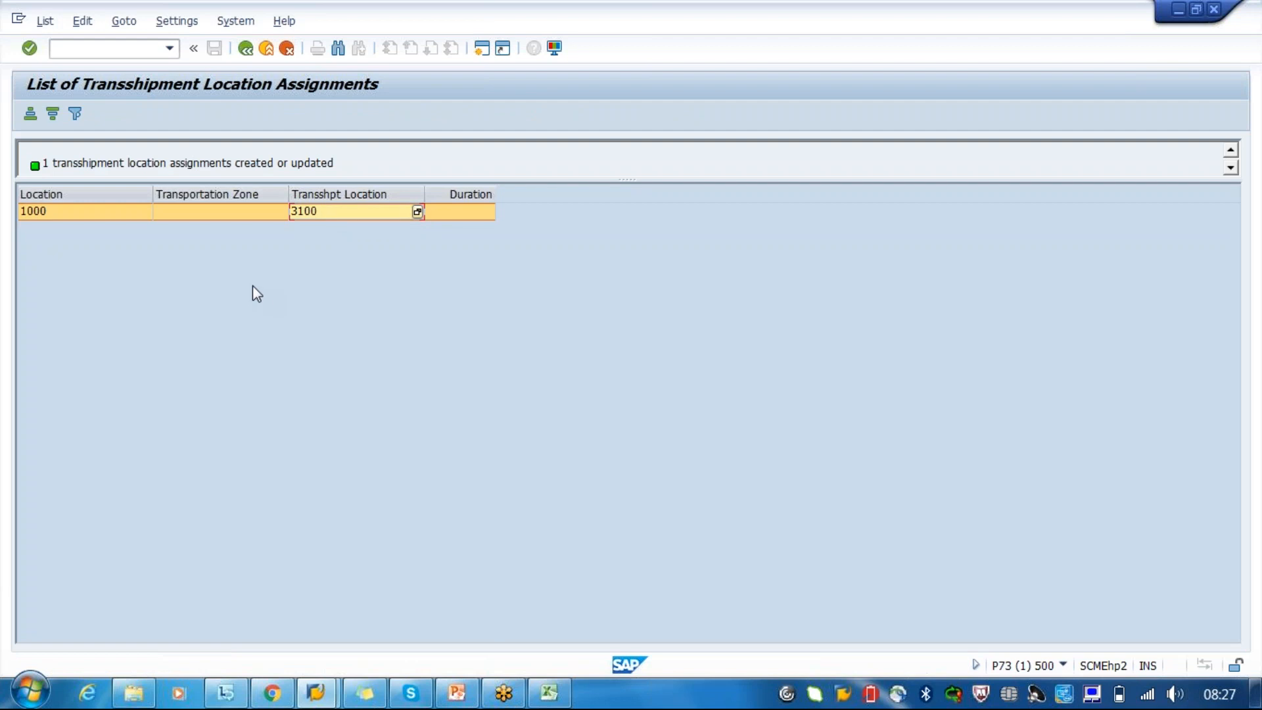
left_click(42, 217)
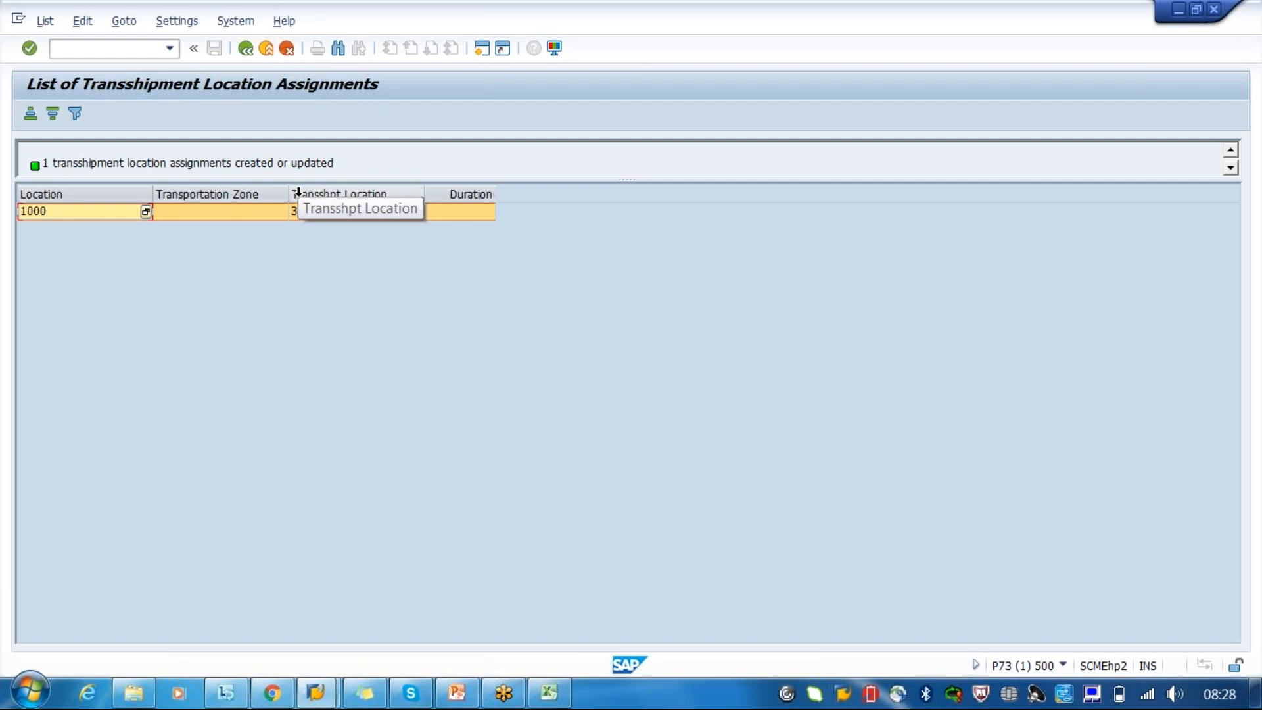
left_click(317, 214)
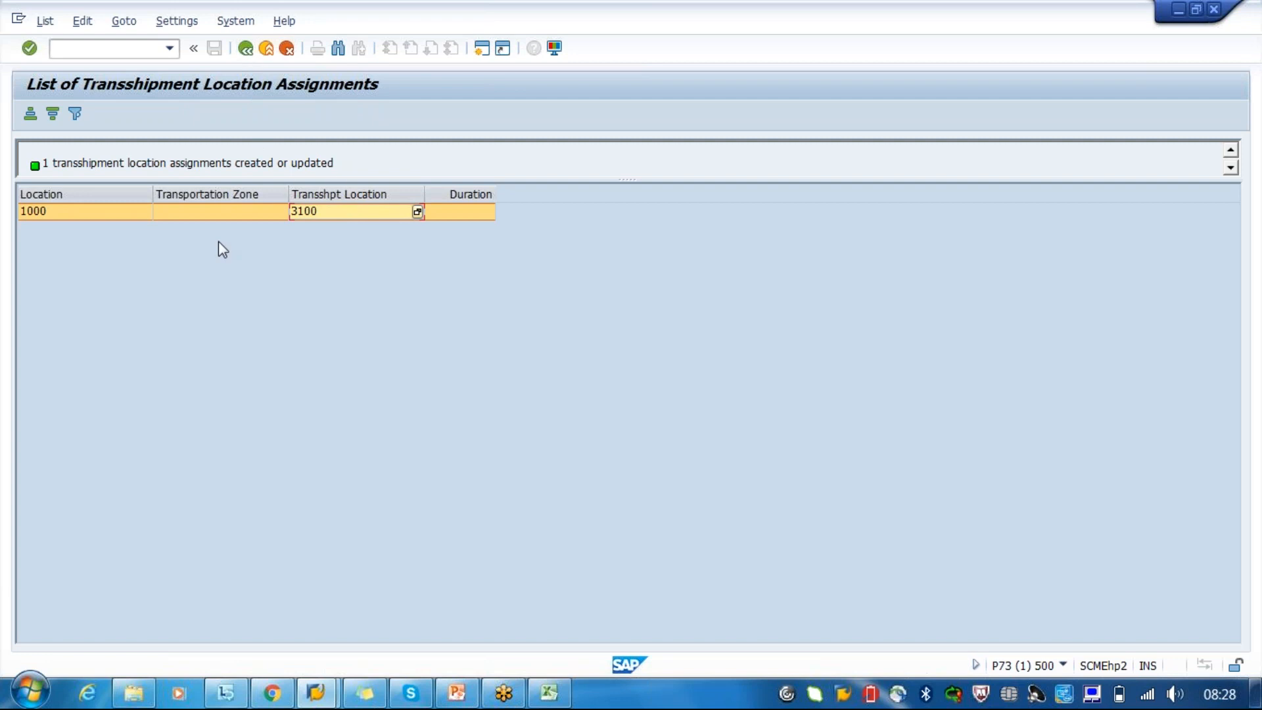
left_click(482, 218)
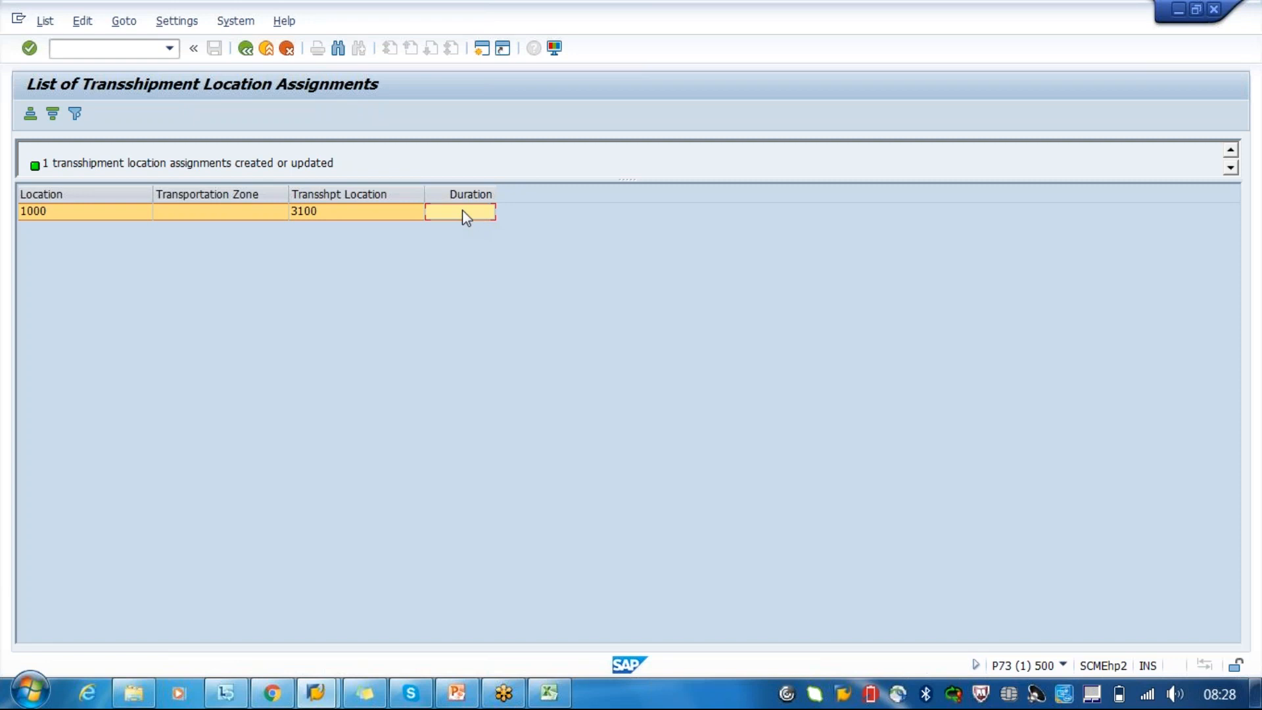
- Leave the transshipment location assignments for the SAP Easy Access menu and switch to Master Data.pptx in PowerPoint
left_click(245, 52)
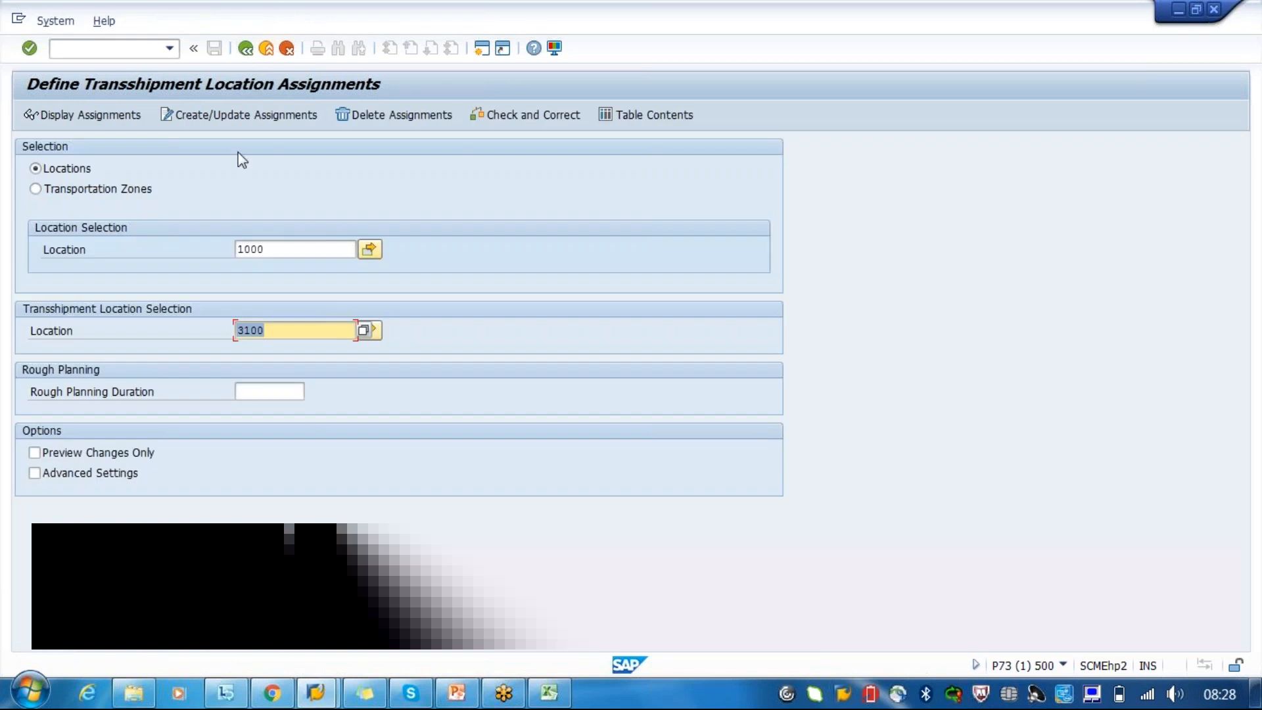
left_click(246, 51)
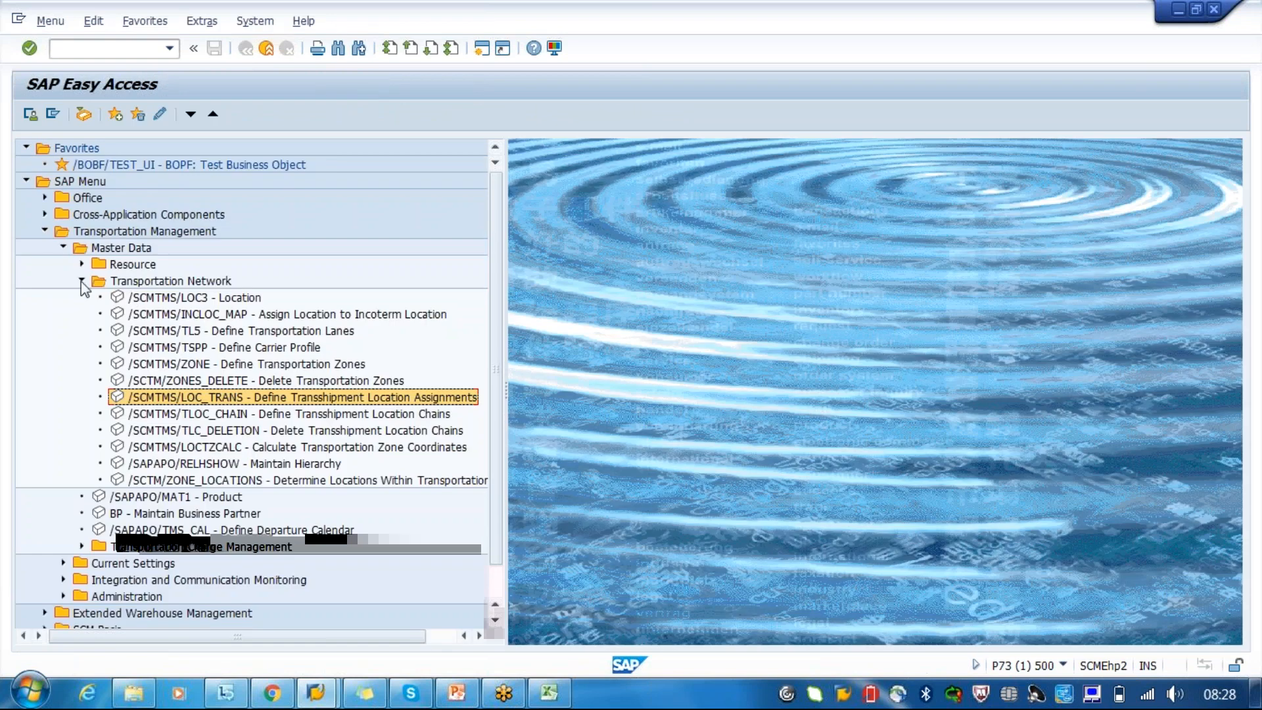
left_click(458, 694)
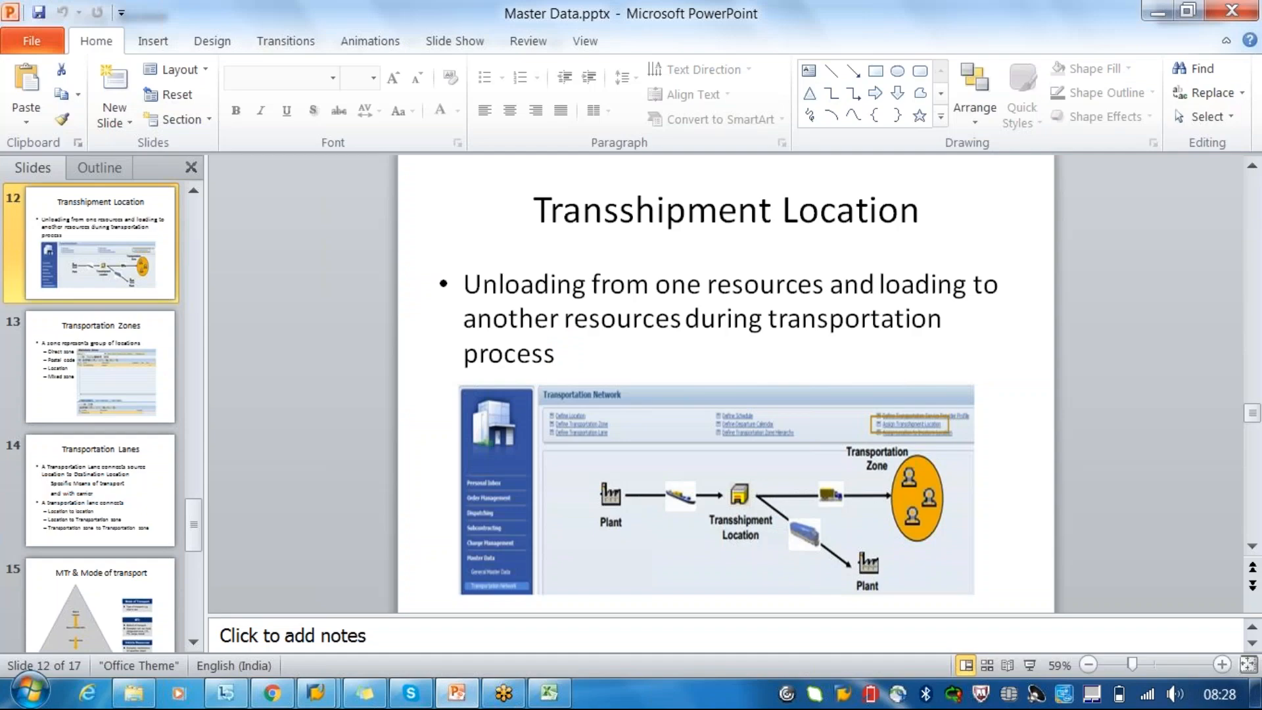
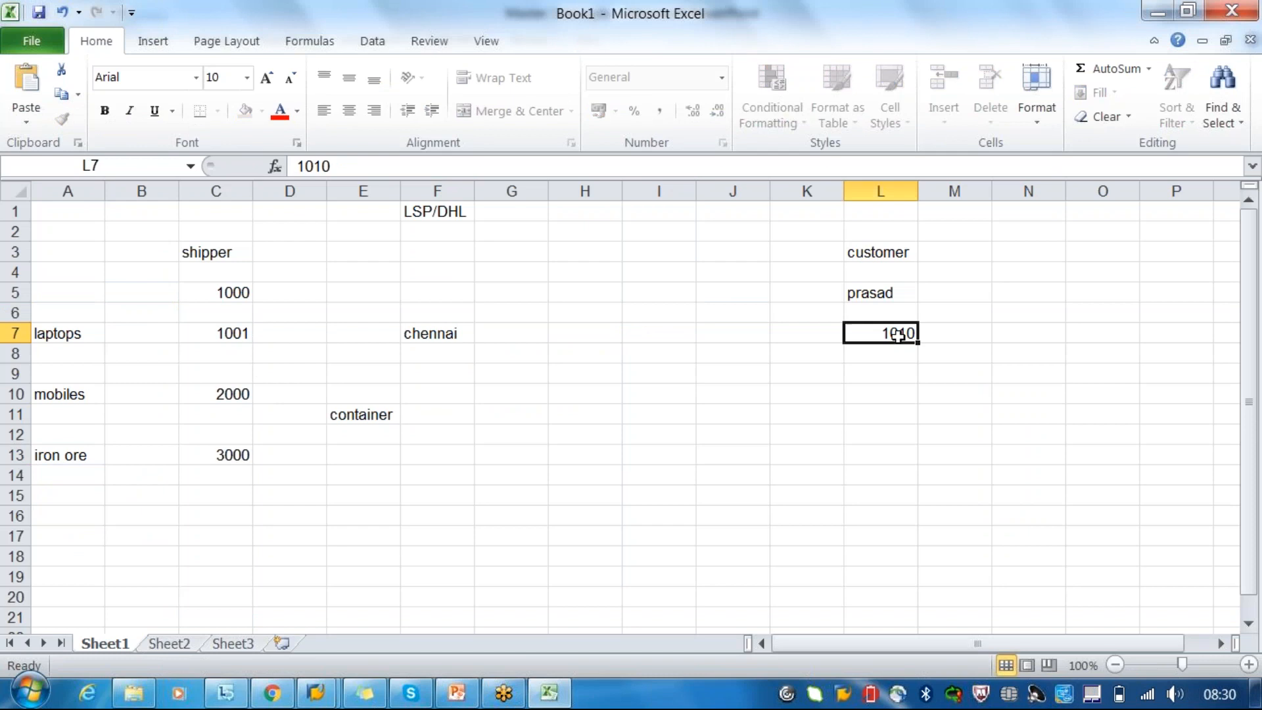
- Replace the customer's location in cell L7 with kolkatta
type("kolkatta")
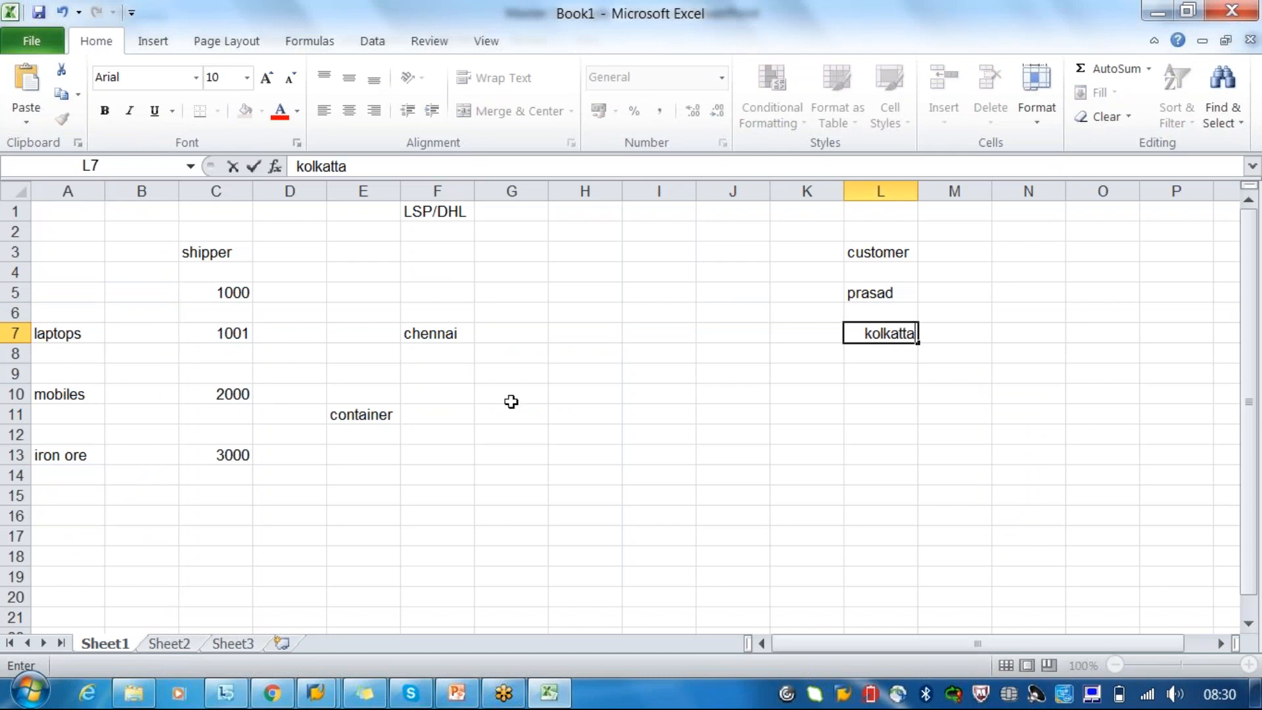
left_click(242, 327)
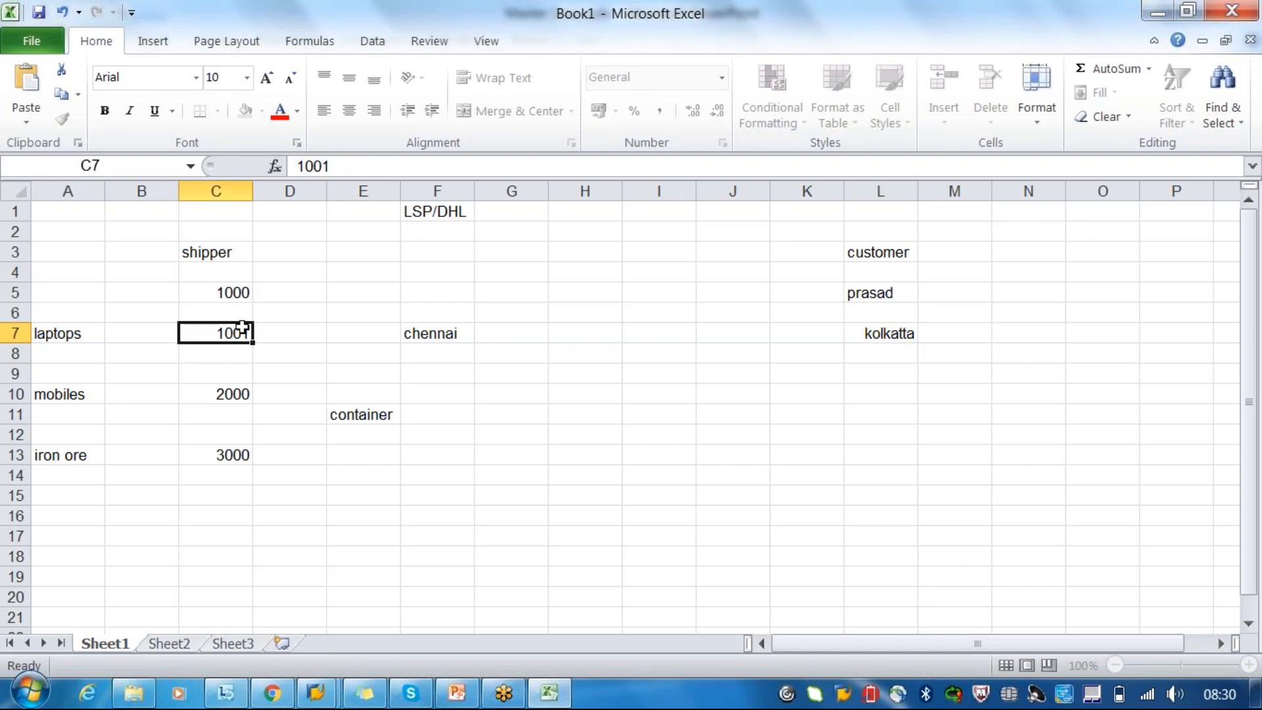
left_click(333, 336)
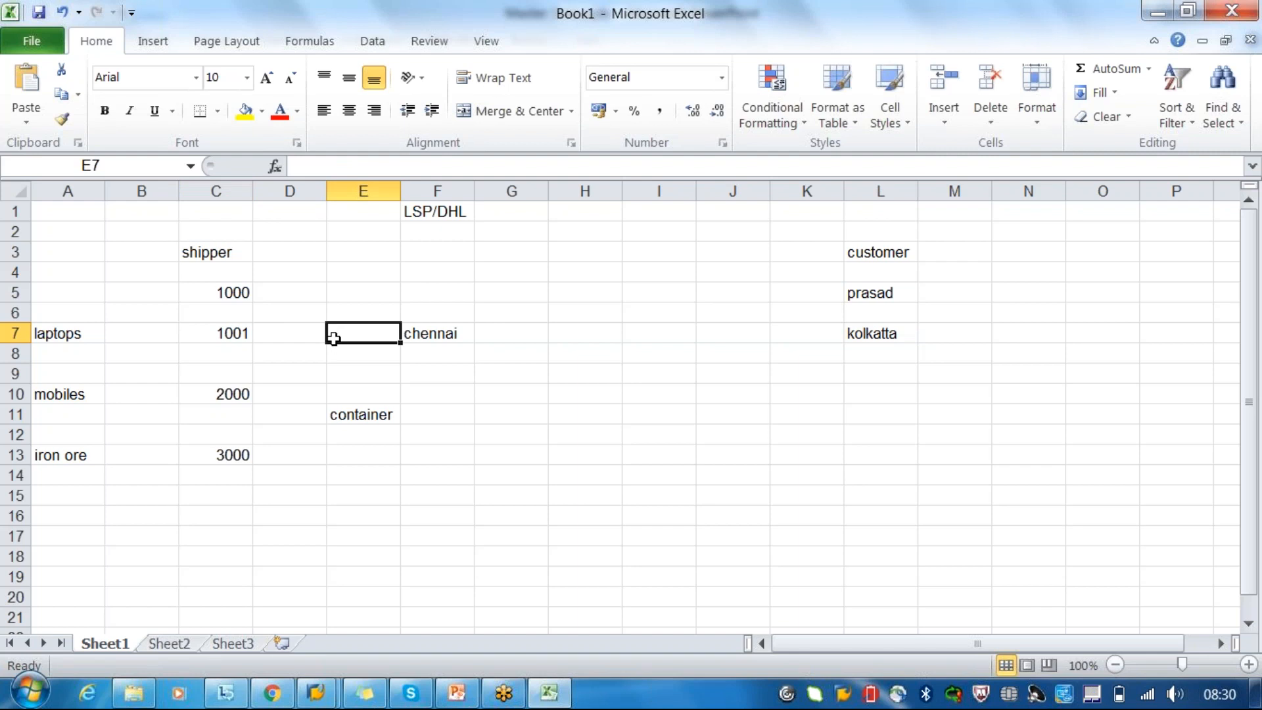
left_click(444, 381)
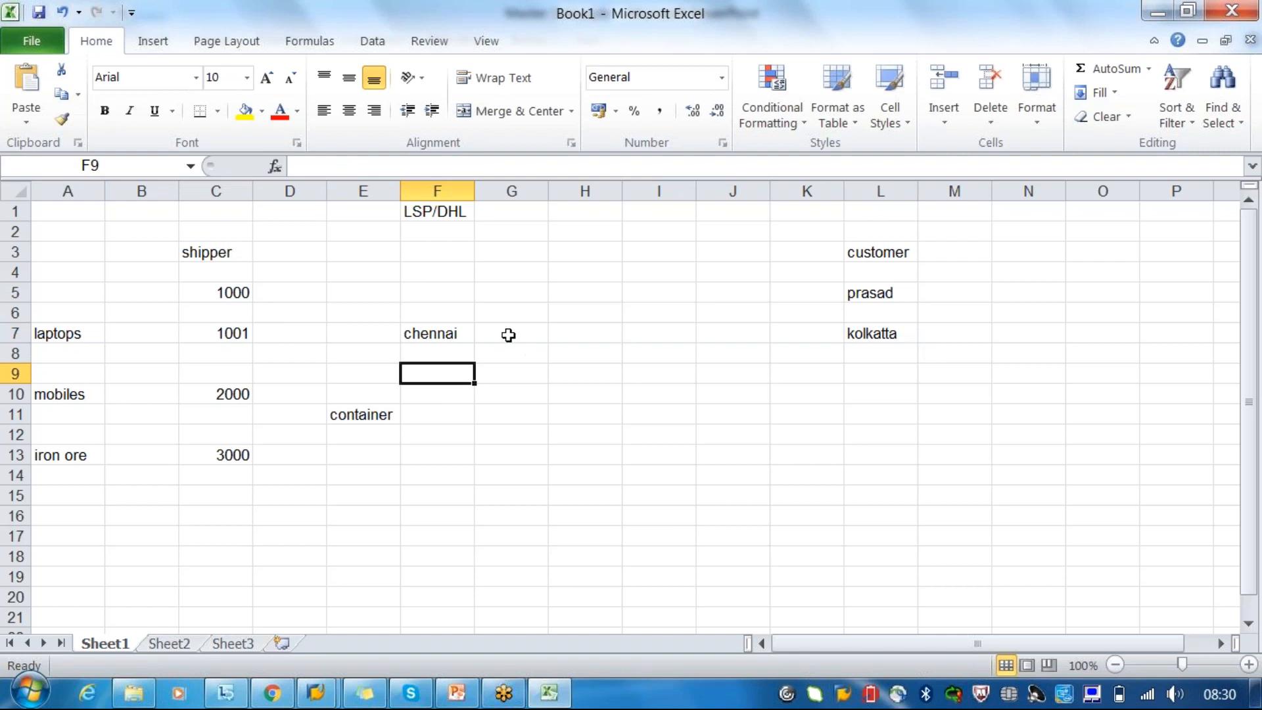
- Enter the date 30/6 in cell C8, directly below shipper location 1001
left_click(234, 335)
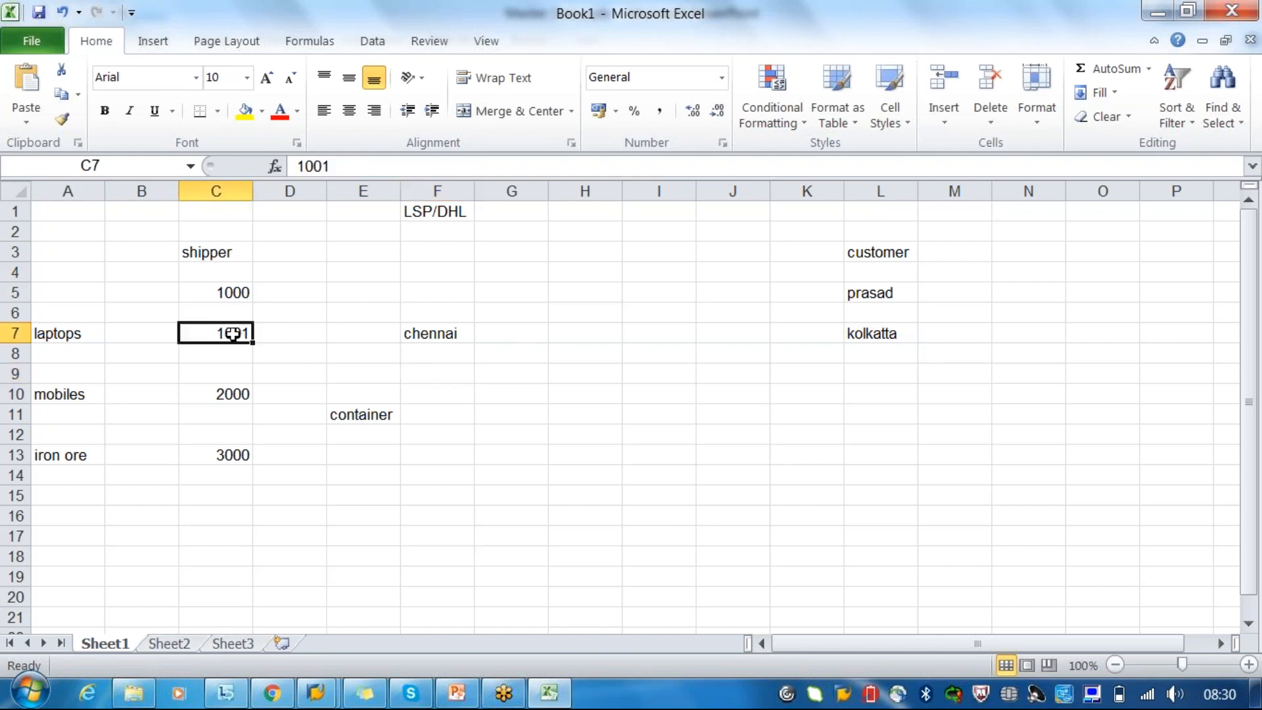
left_click(230, 362)
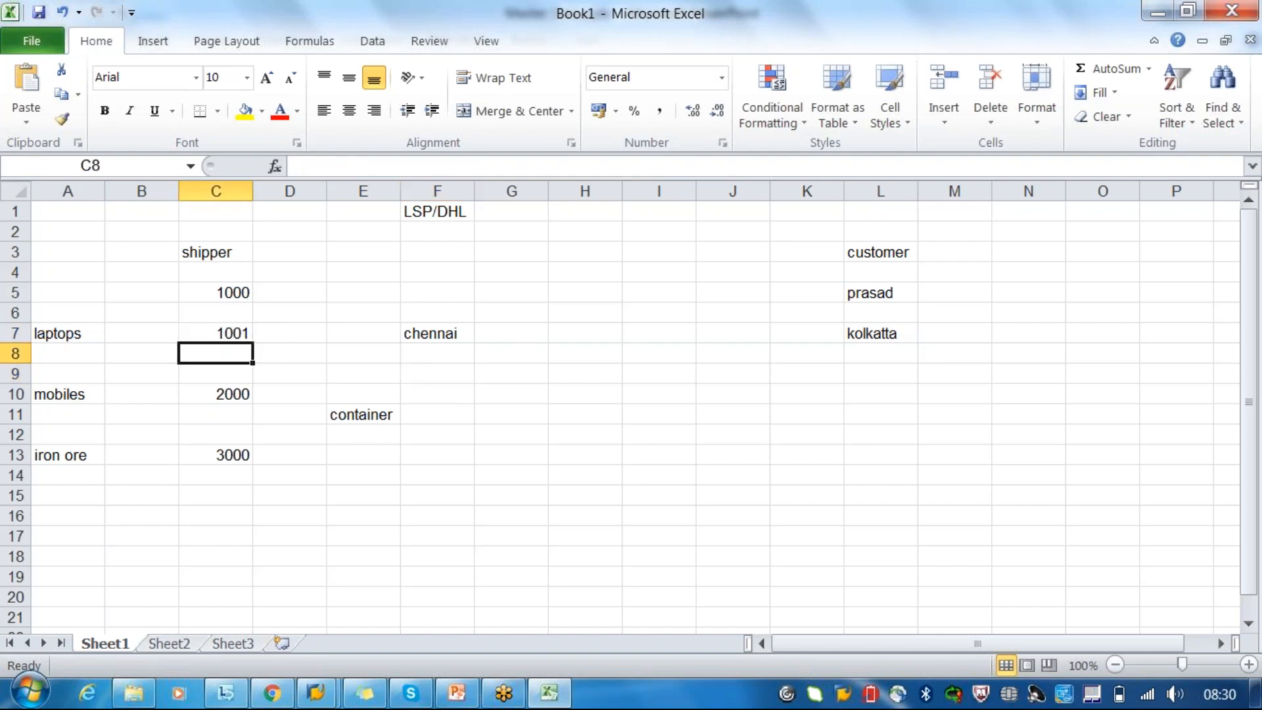
type("20/6")
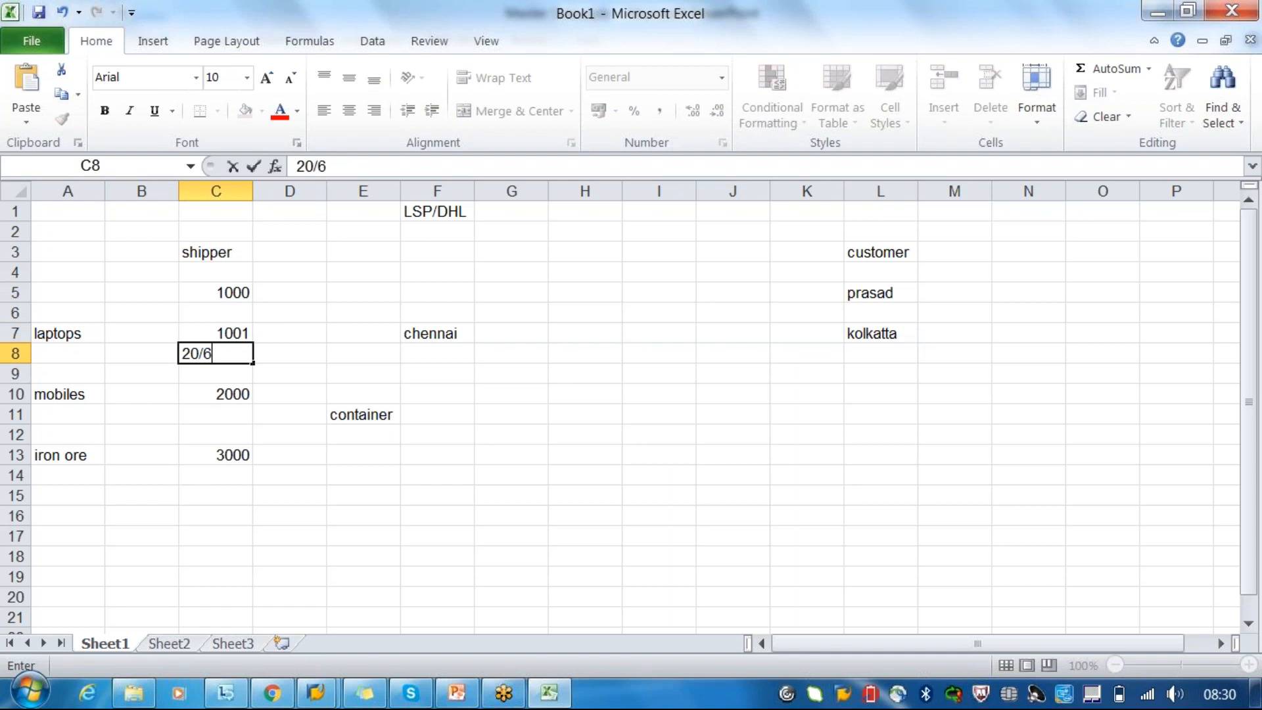
key("BackSpace")
key("BackSpace")
key("BackSpace")
key("BackSpace")
type("30")
type("/6")
- Enter the dates 1/7 and 2/7 in cells F8 and F9 below chennai
left_click(421, 359)
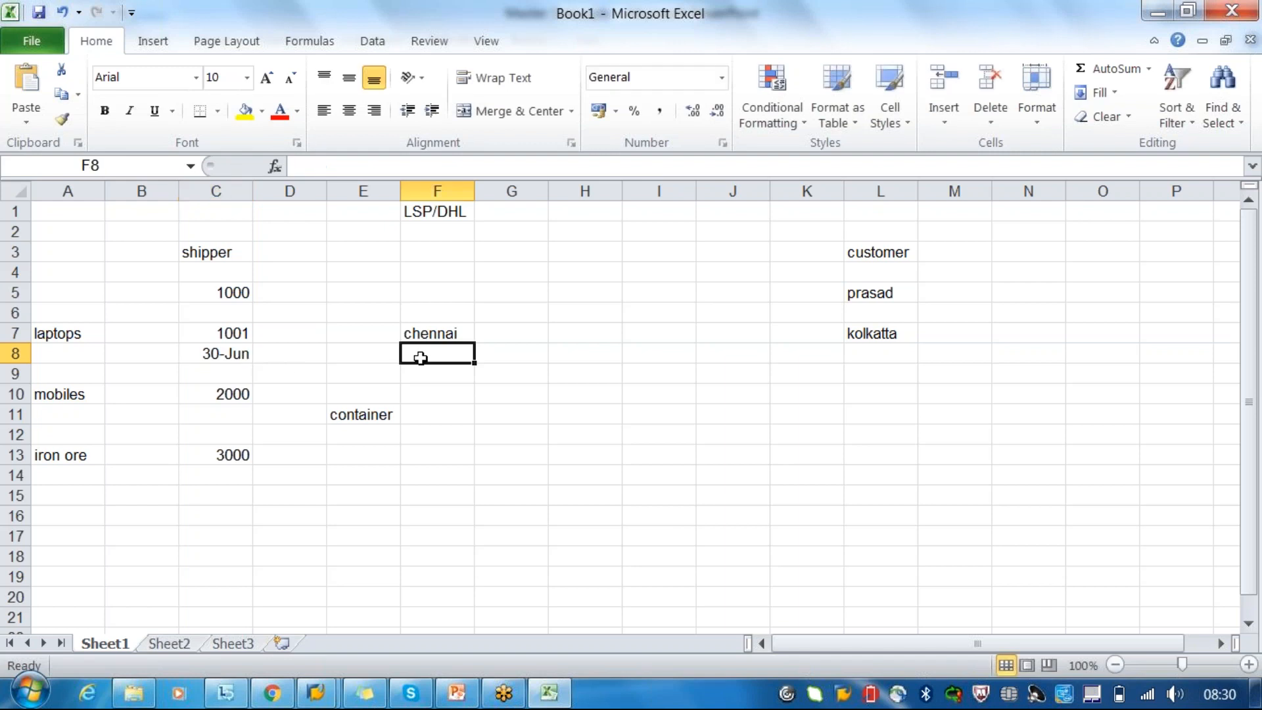
type("1/")
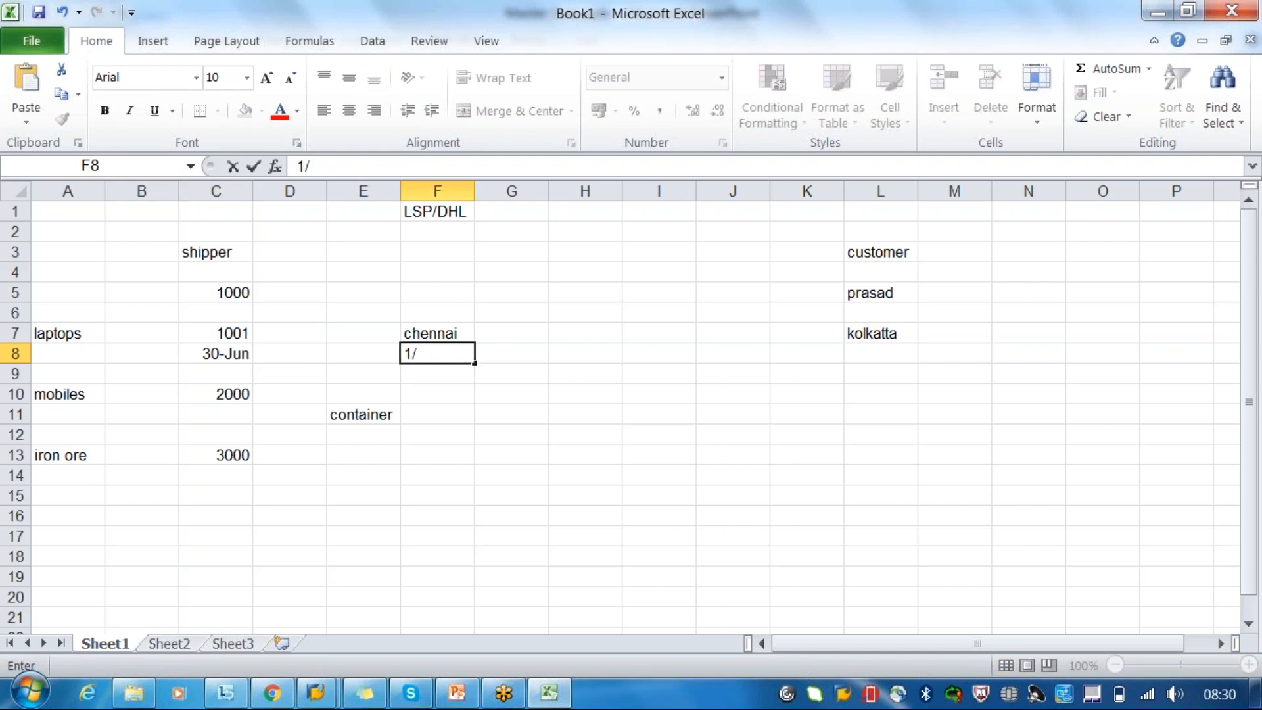
type("7")
left_click(451, 375)
type("2/7")
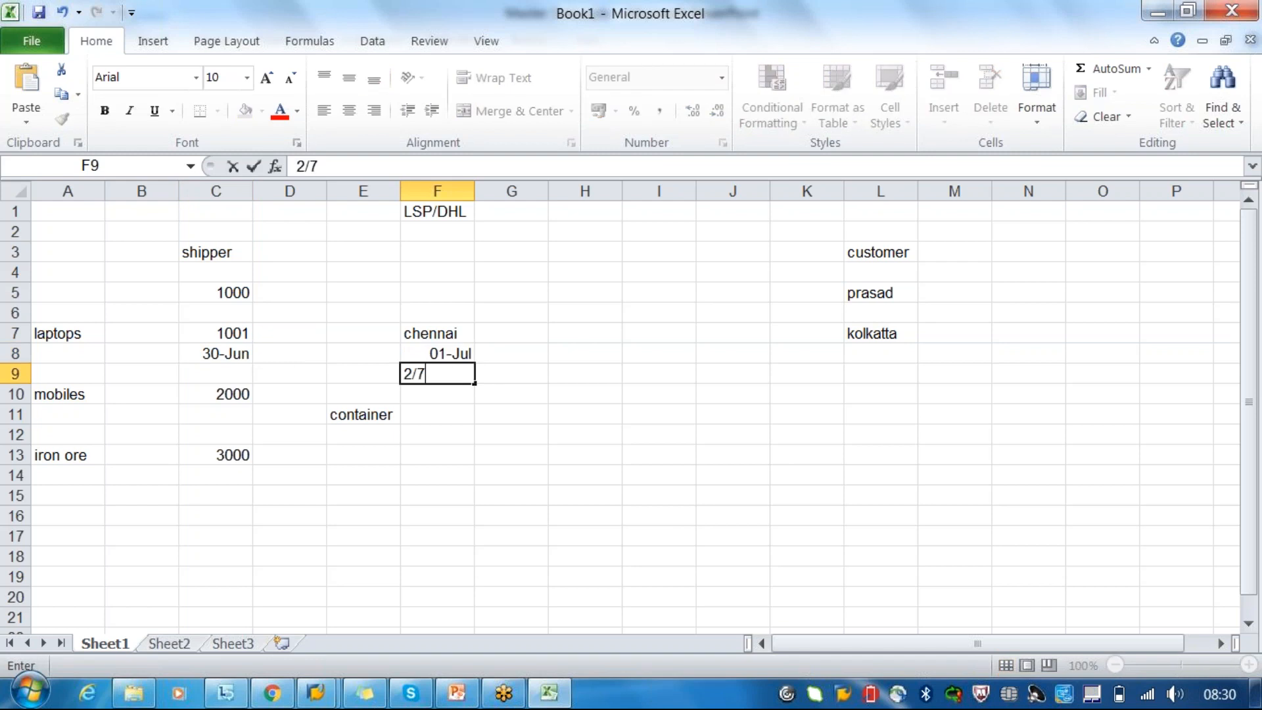
key("Tab")
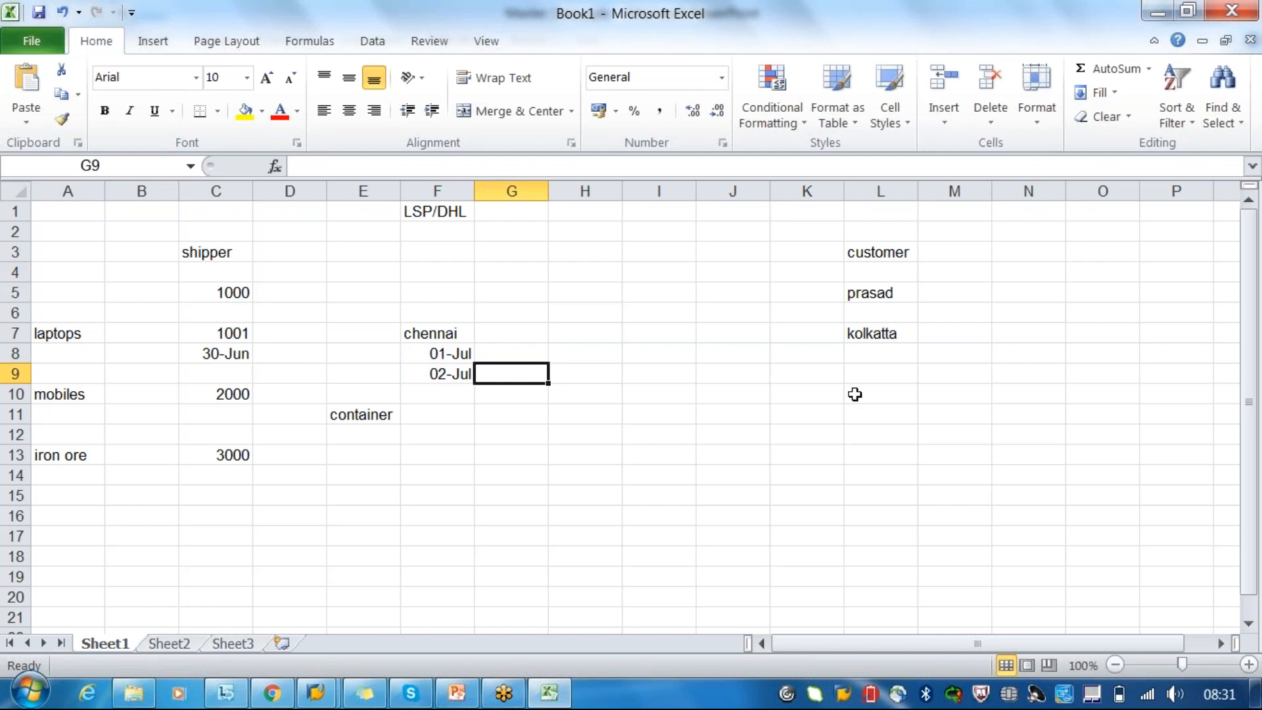
- Enter the date 6/7 in cell L9 below kolkatta and review the route dates from shipper to customer
left_click(860, 375)
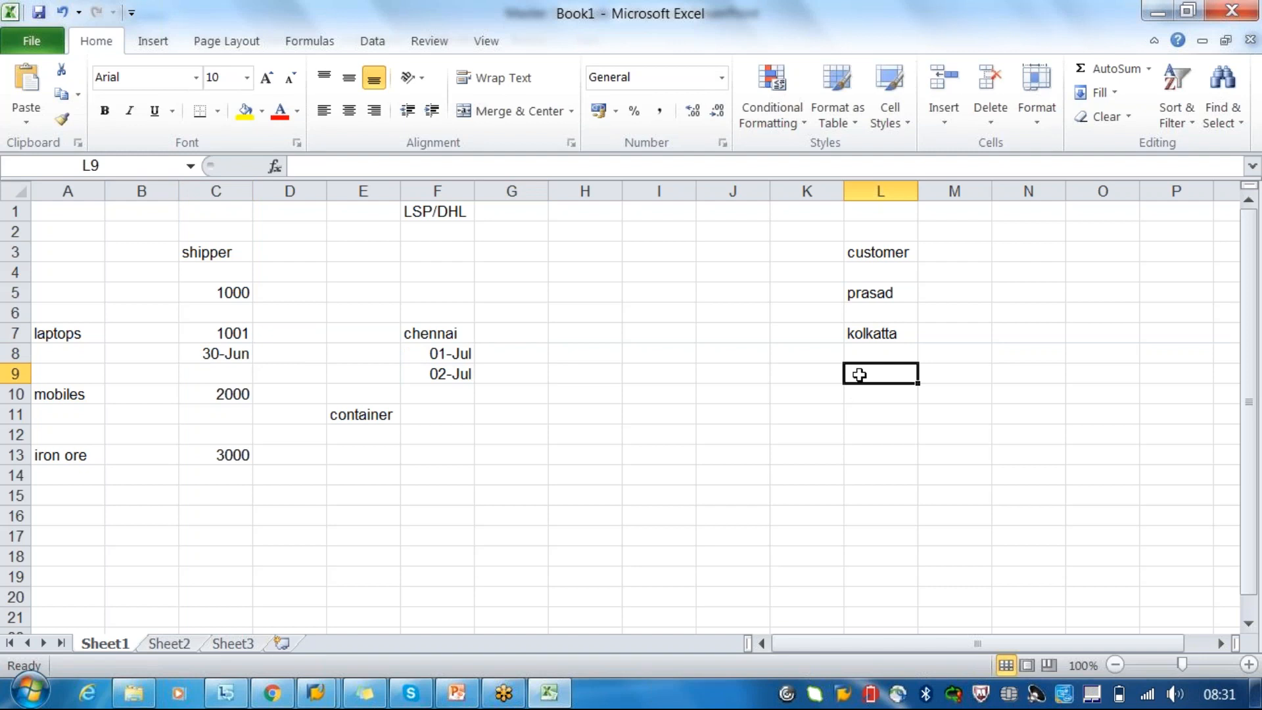
type("6/7")
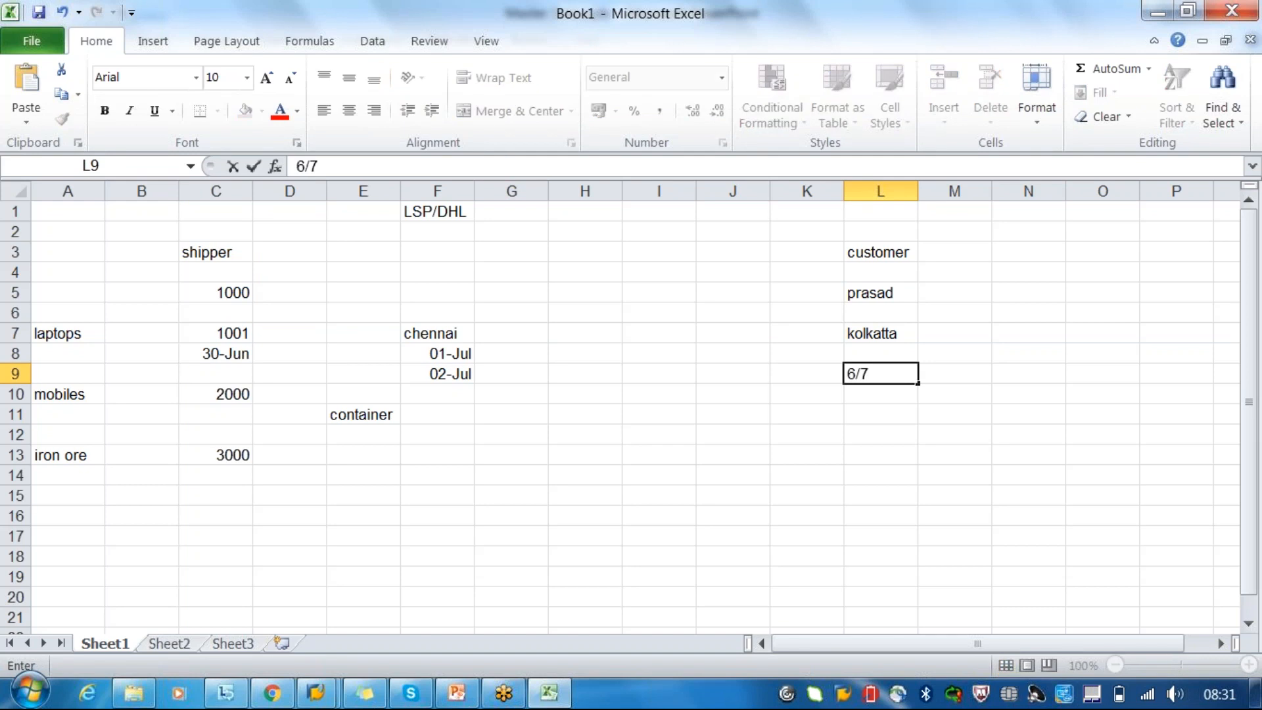
key("Tab")
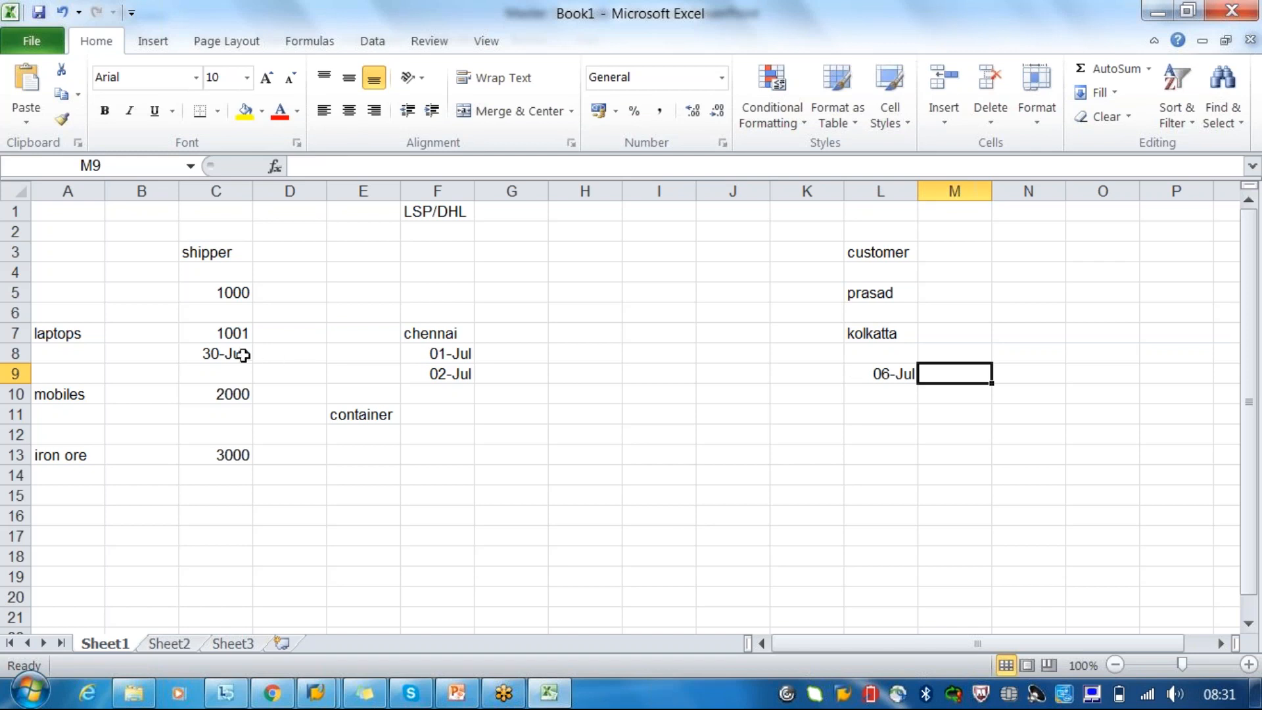
left_click(222, 354)
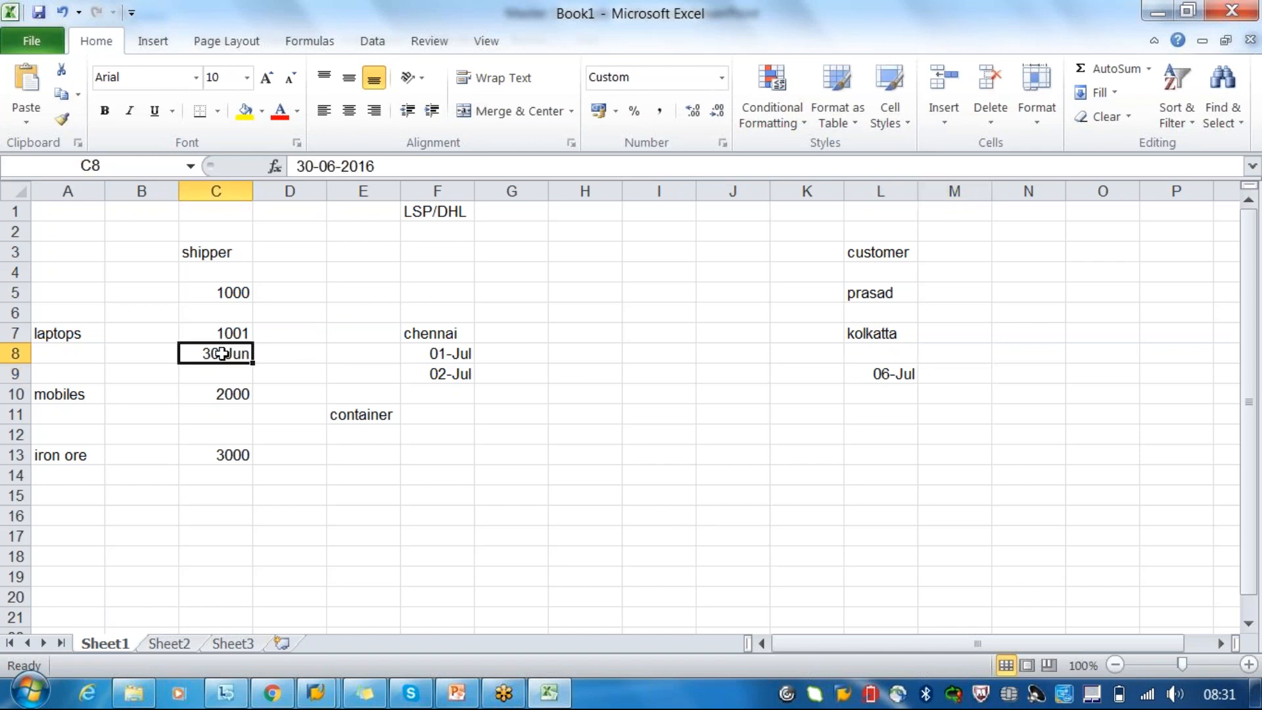
left_click(336, 352)
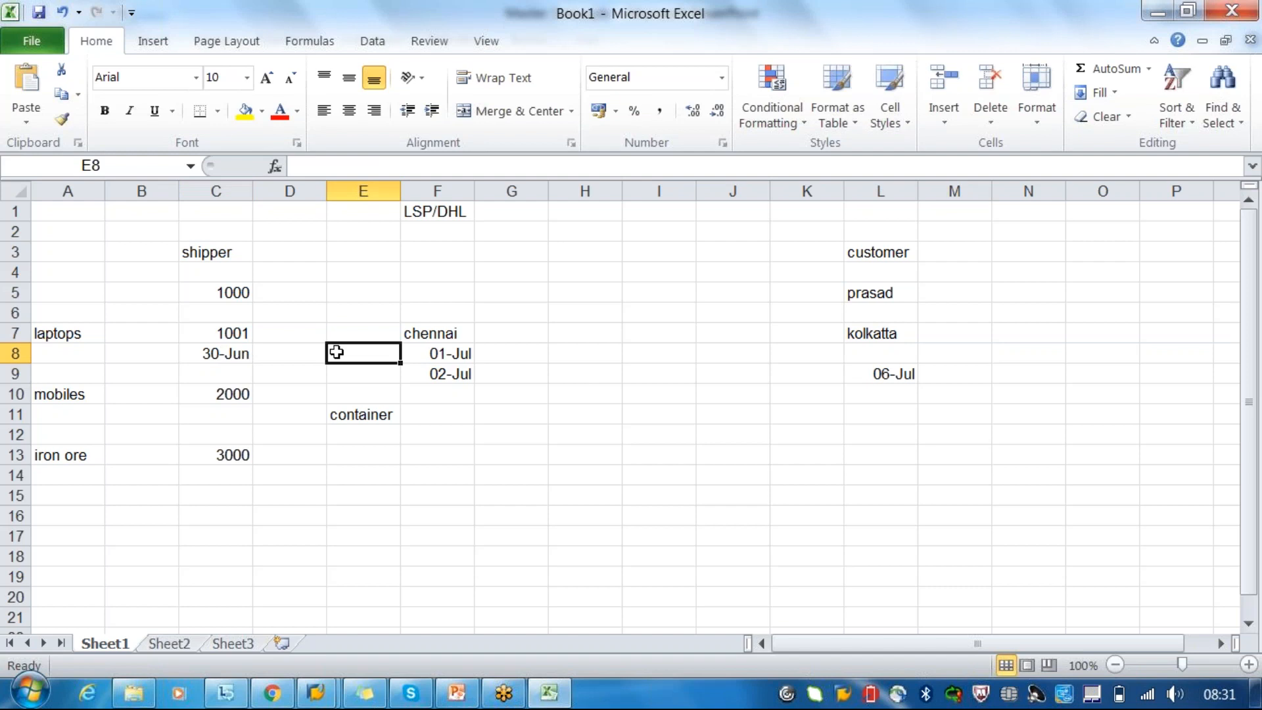
left_click(441, 356)
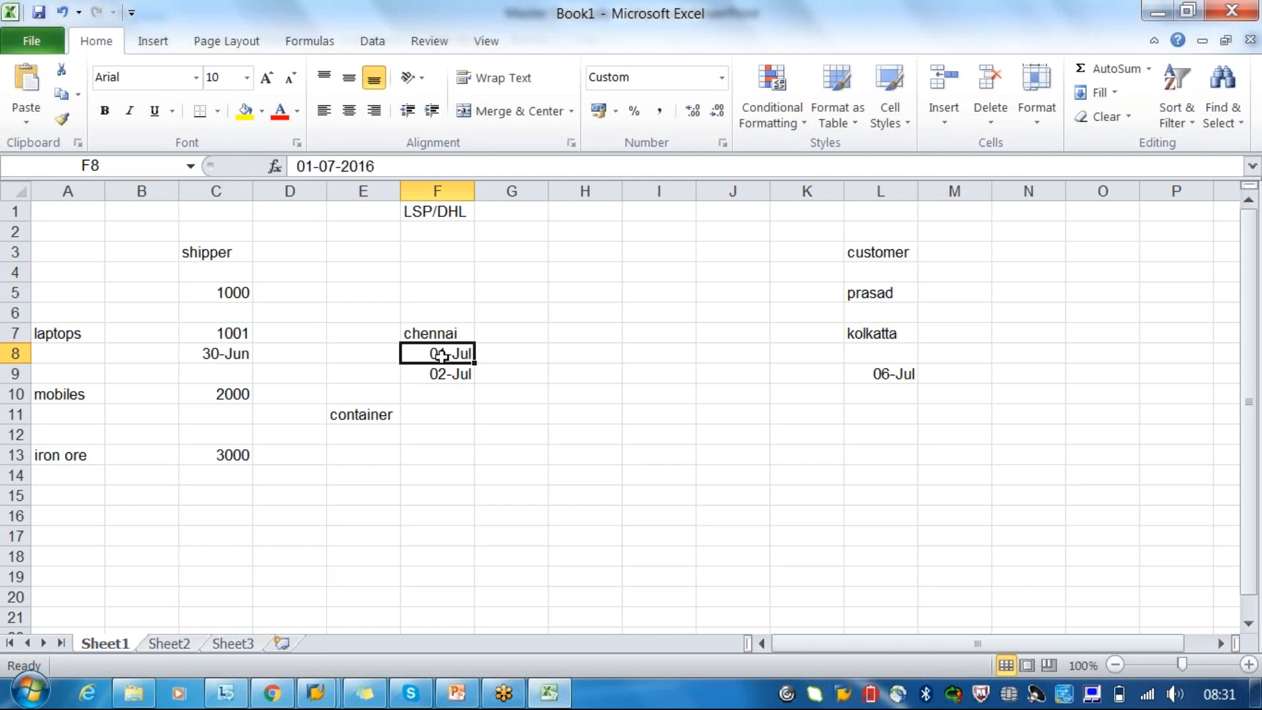
left_click_drag(217, 356, 945, 370)
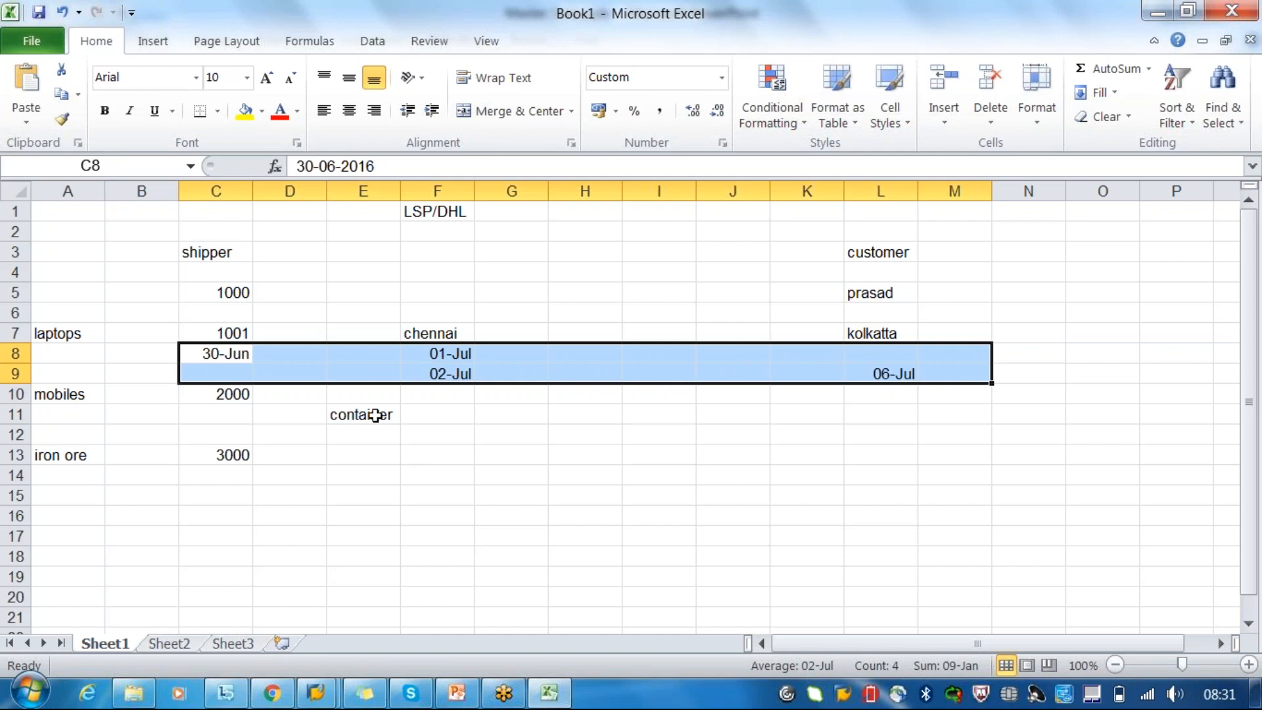
- Change the second date below chennai, in cell F9, to 3/07
left_click(438, 374)
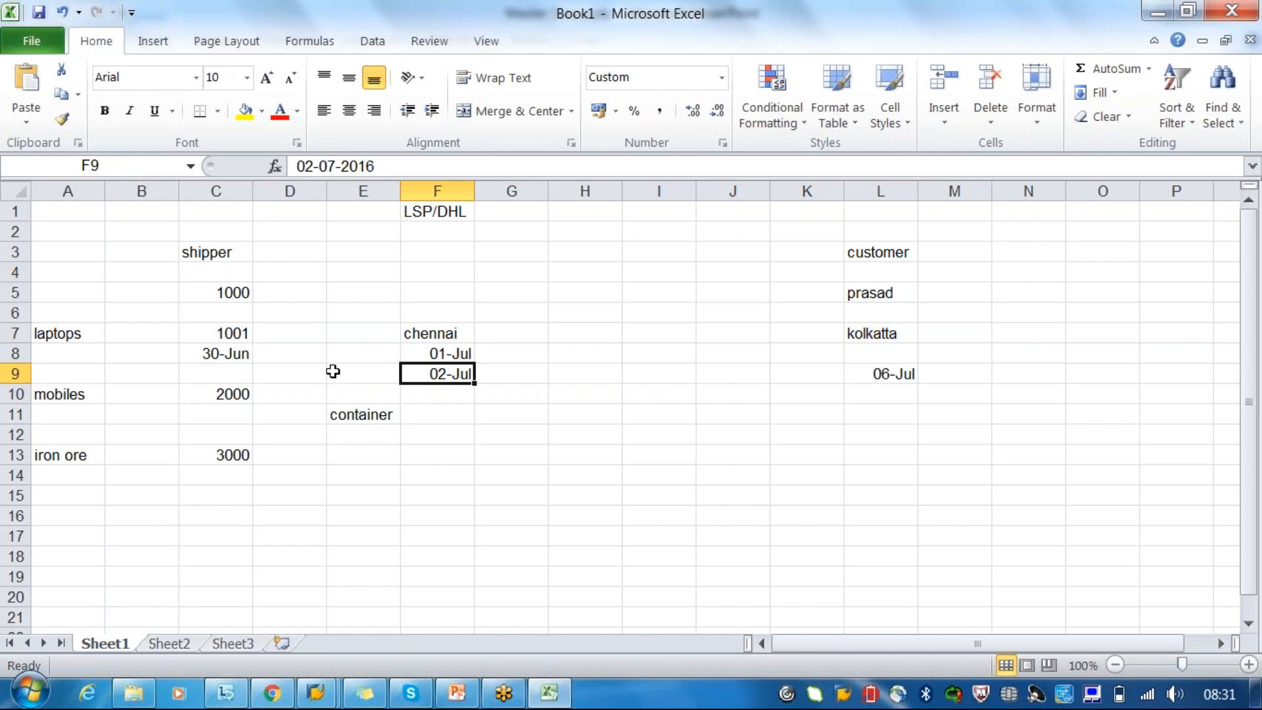
type("3/j")
key("Tab")
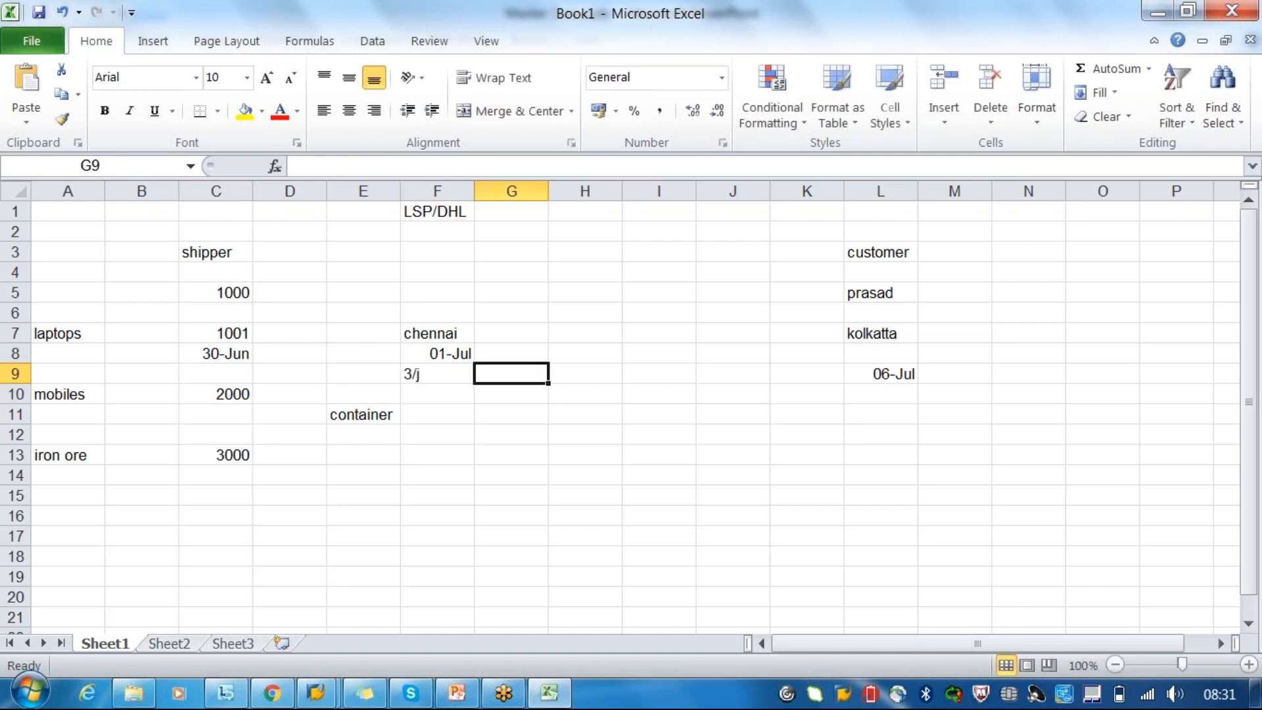
left_click(442, 373)
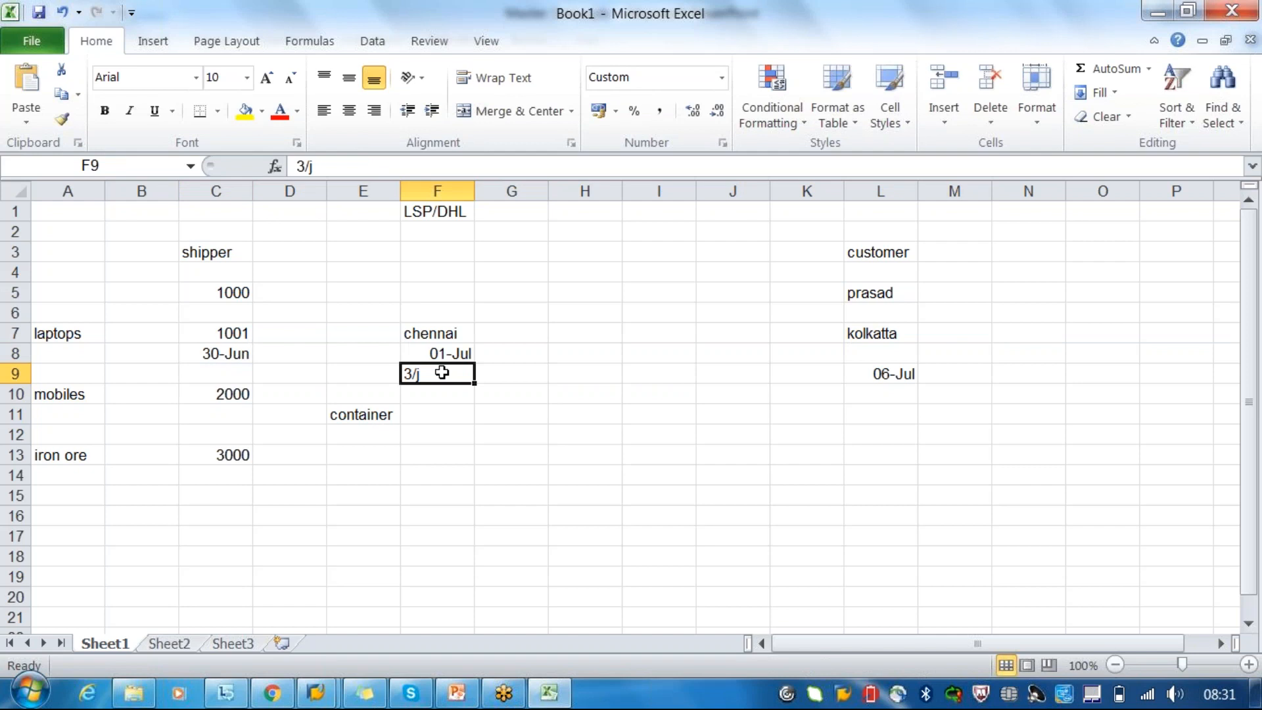
type("3/07")
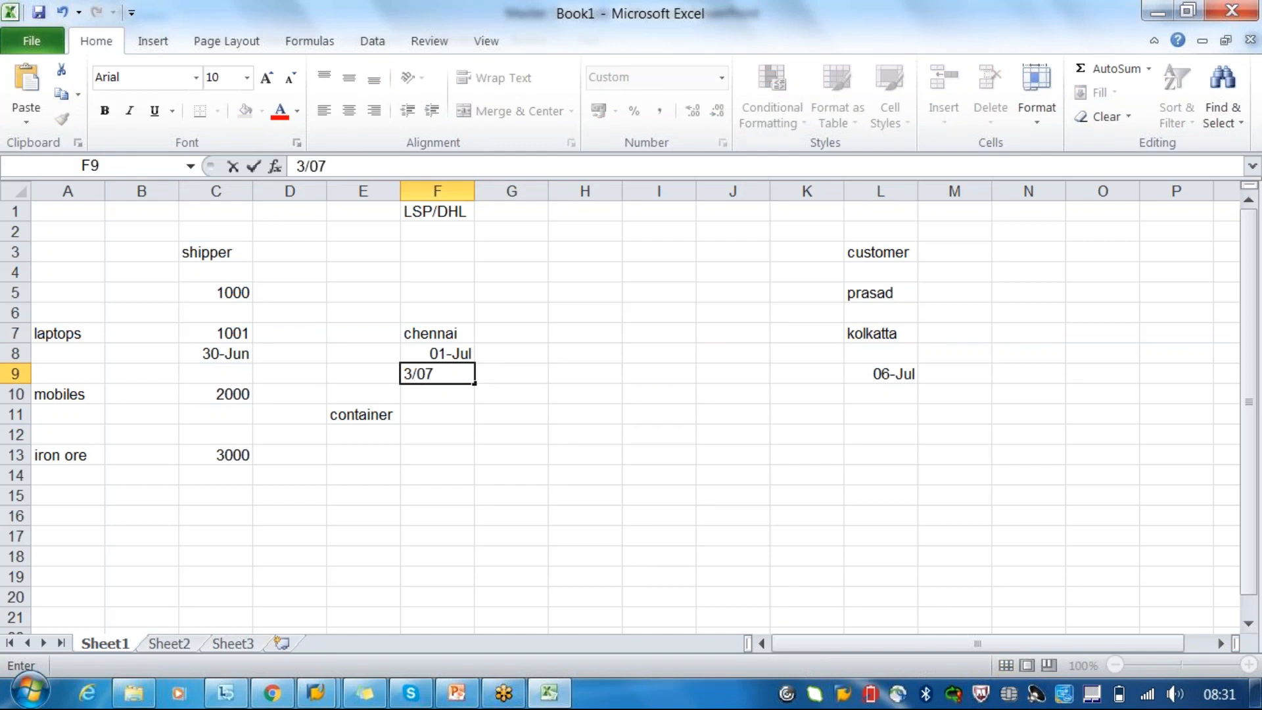
key("Tab")
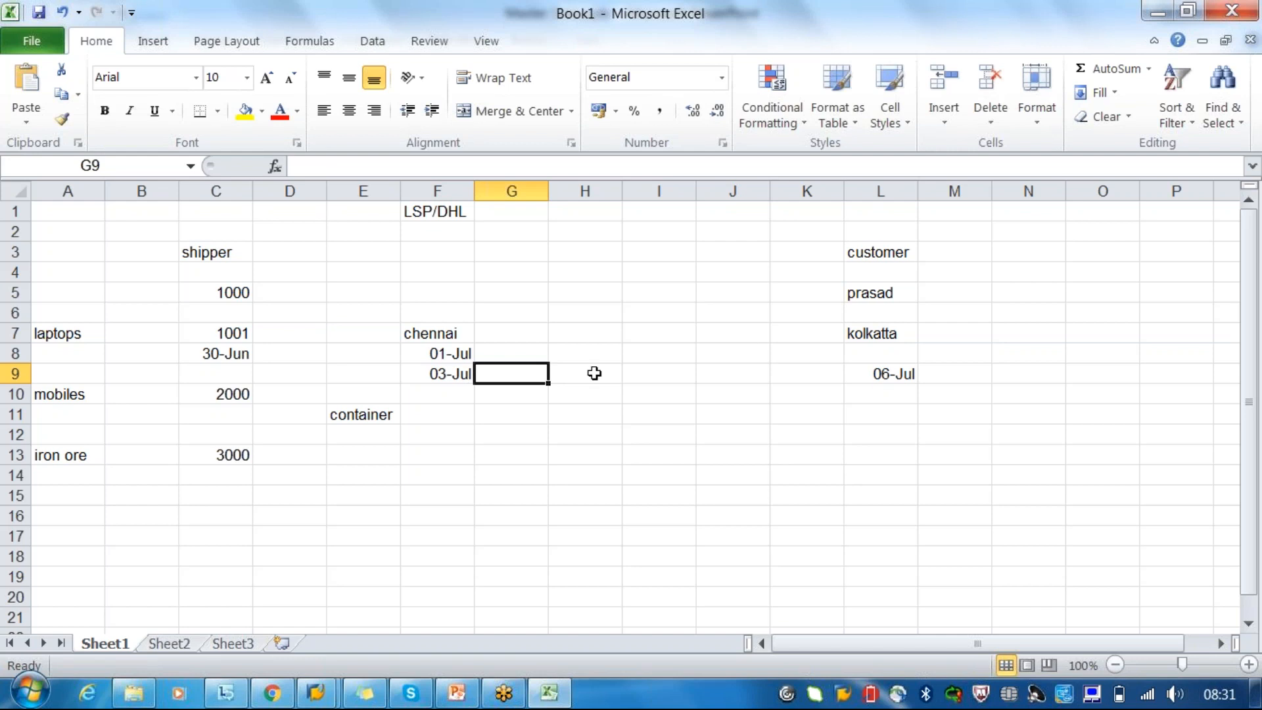
- Compare the second chennai date with the kolkatta date, and check the Transportation Zones slide in PowerPoint before returning to the Excel workbook
left_click(443, 375)
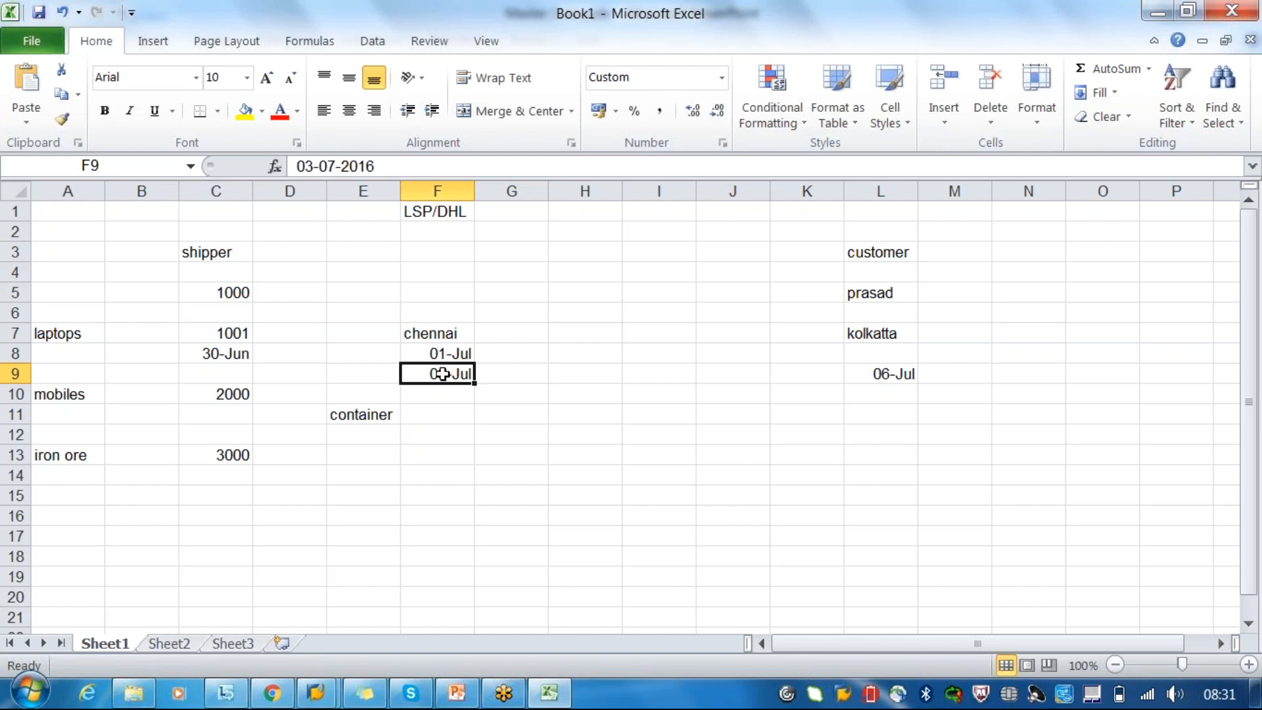
left_click(874, 375)
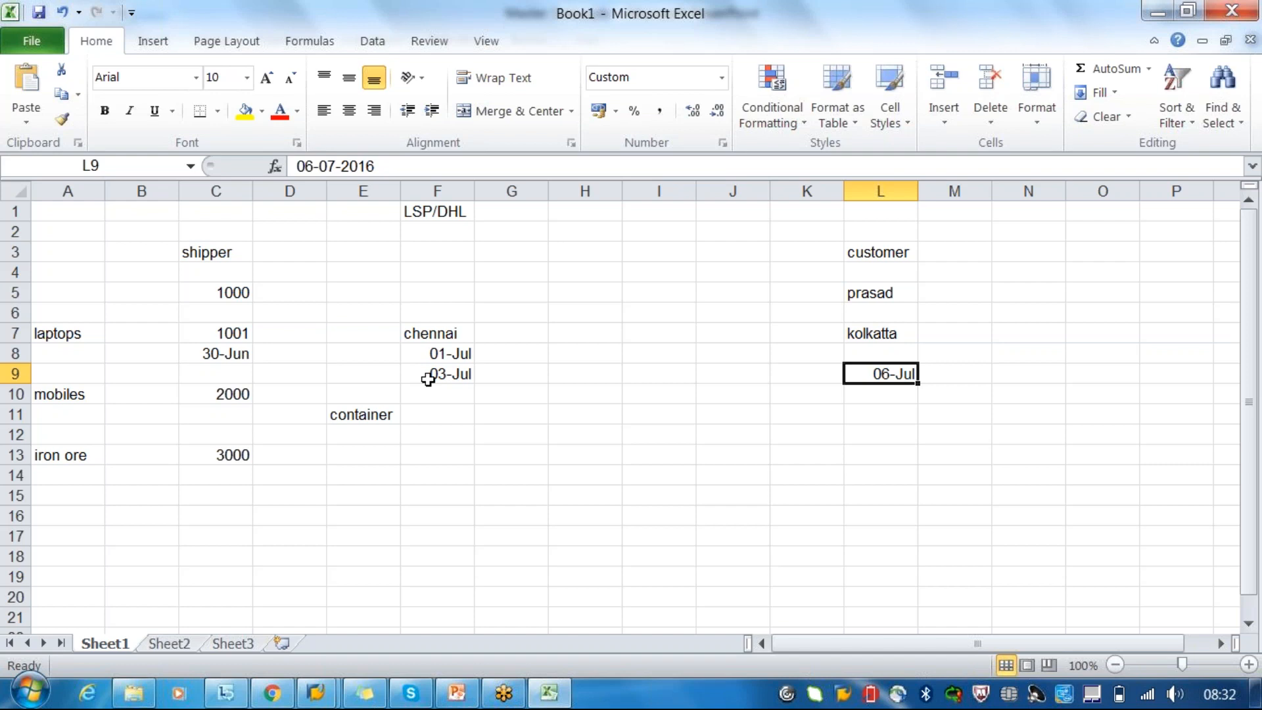
left_click(451, 374)
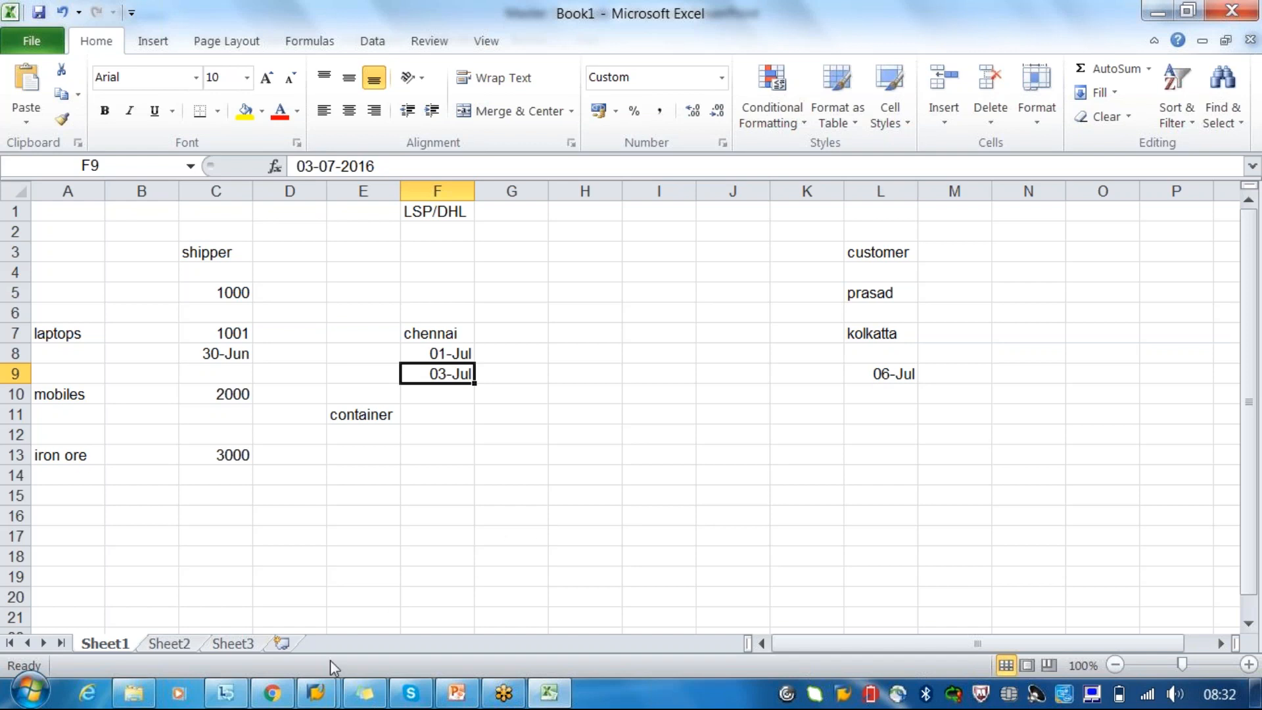
left_click(455, 696)
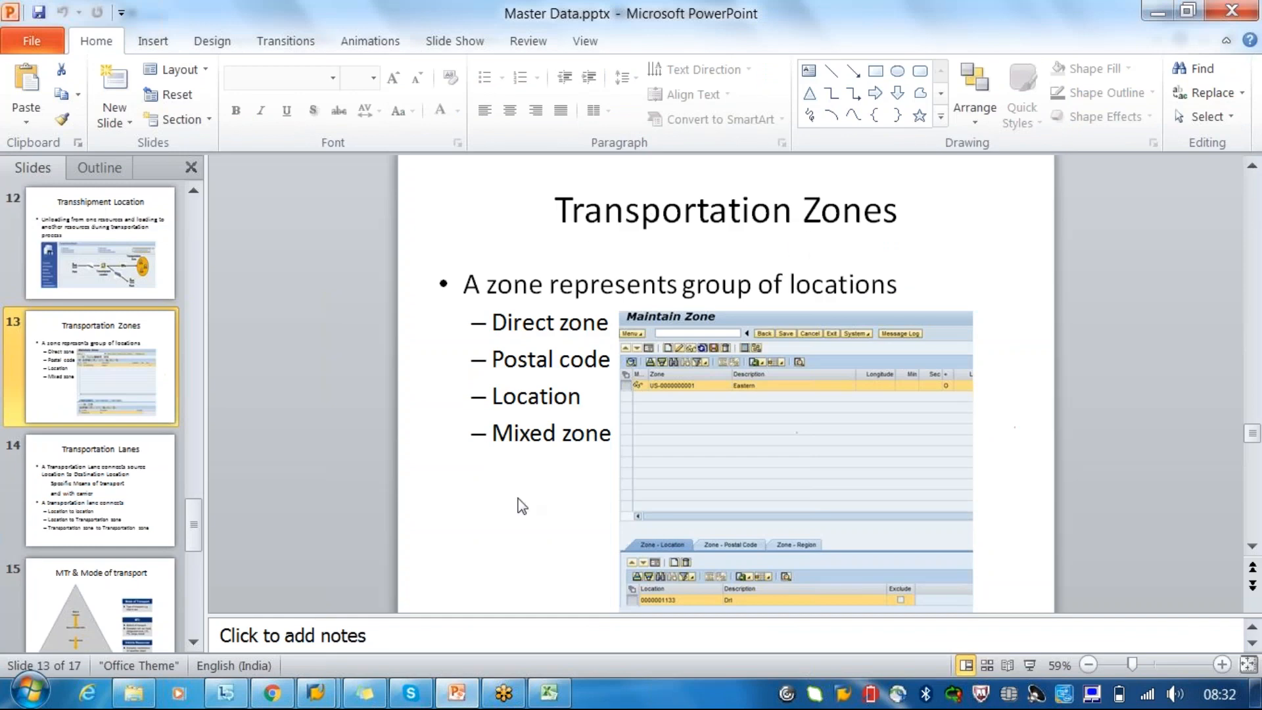
left_click(551, 695)
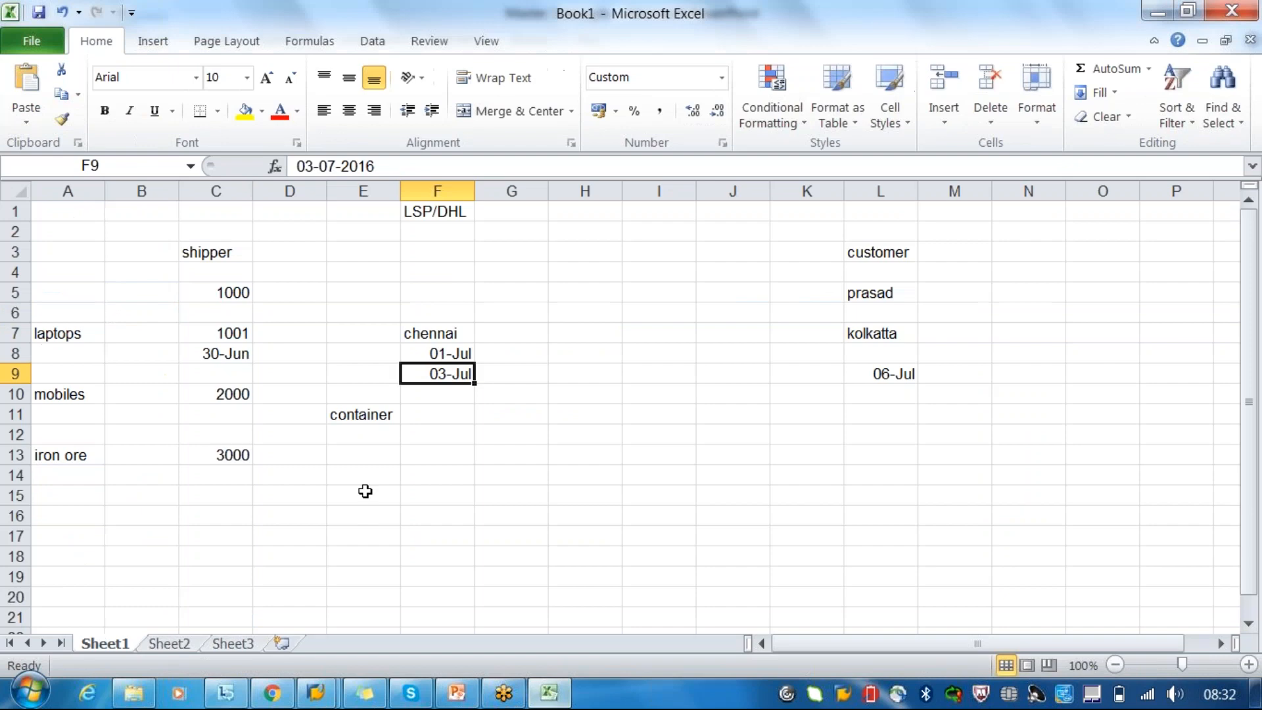
- List the cities chennai, mumbai and bangalore in cells C16, C18 and C20 below the shipper locations
left_click(253, 550)
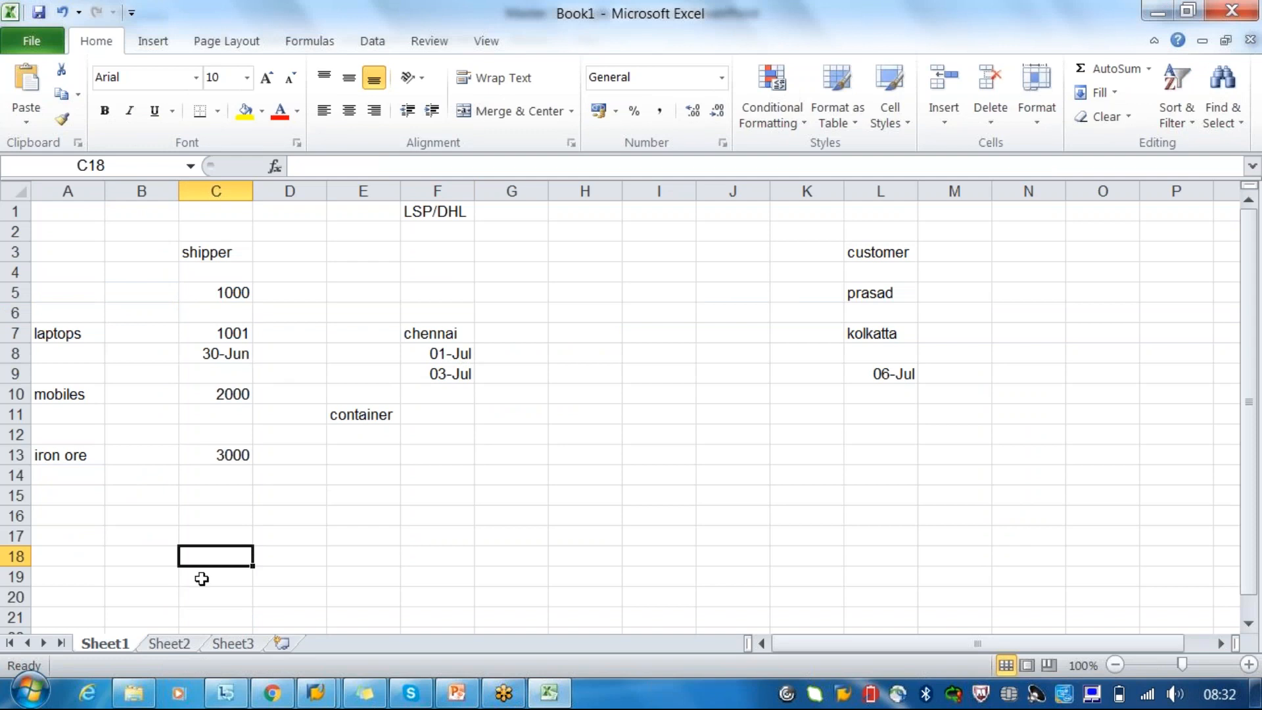
type("mumbai")
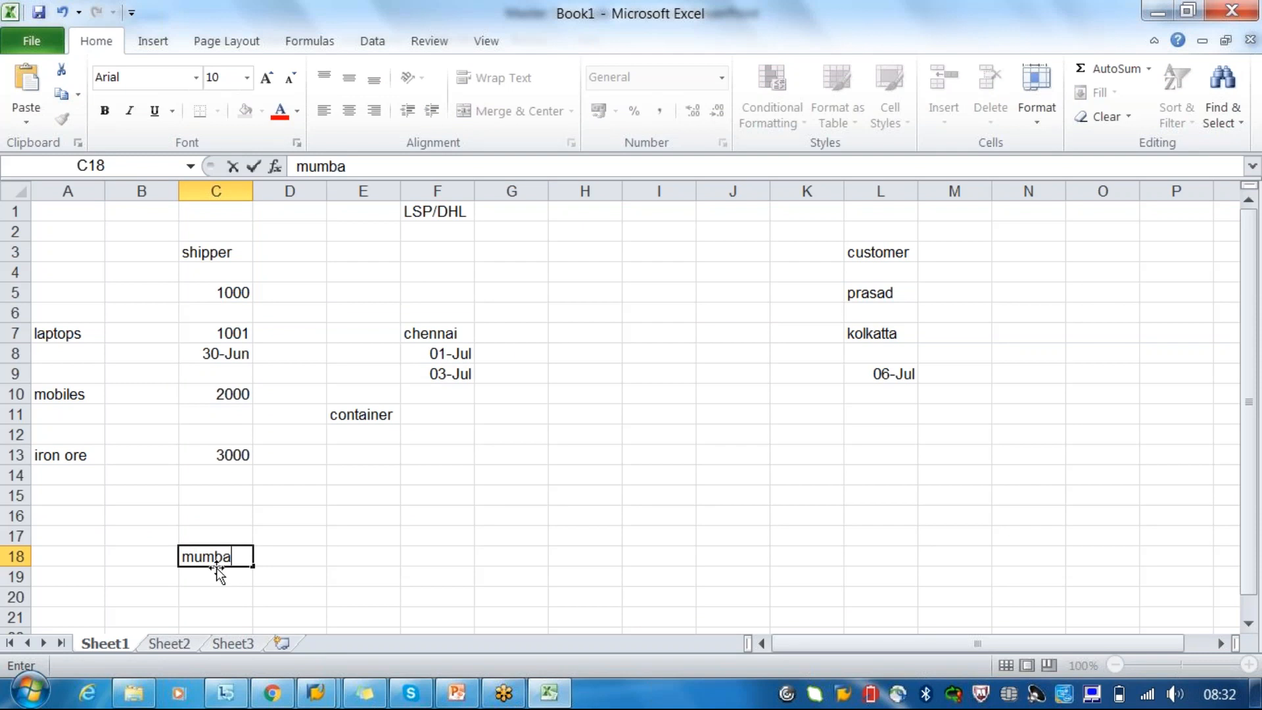
left_click(219, 603)
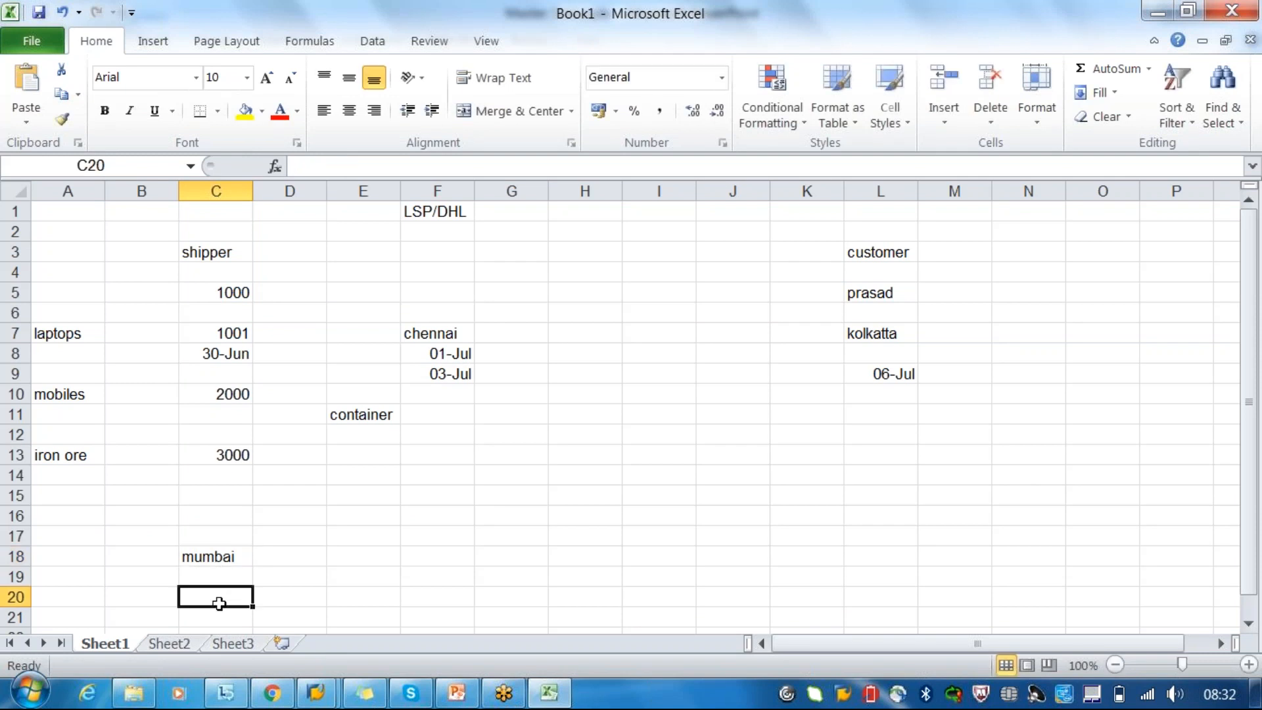
type("ba")
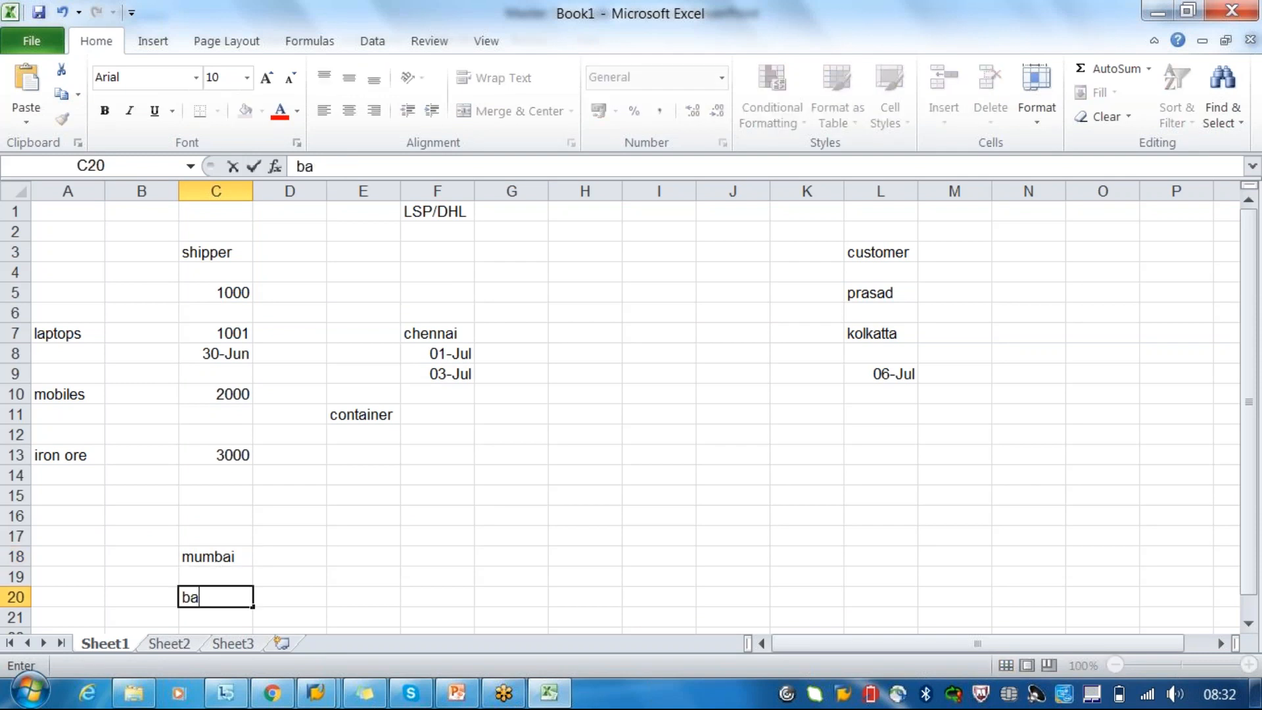
type("ngalore")
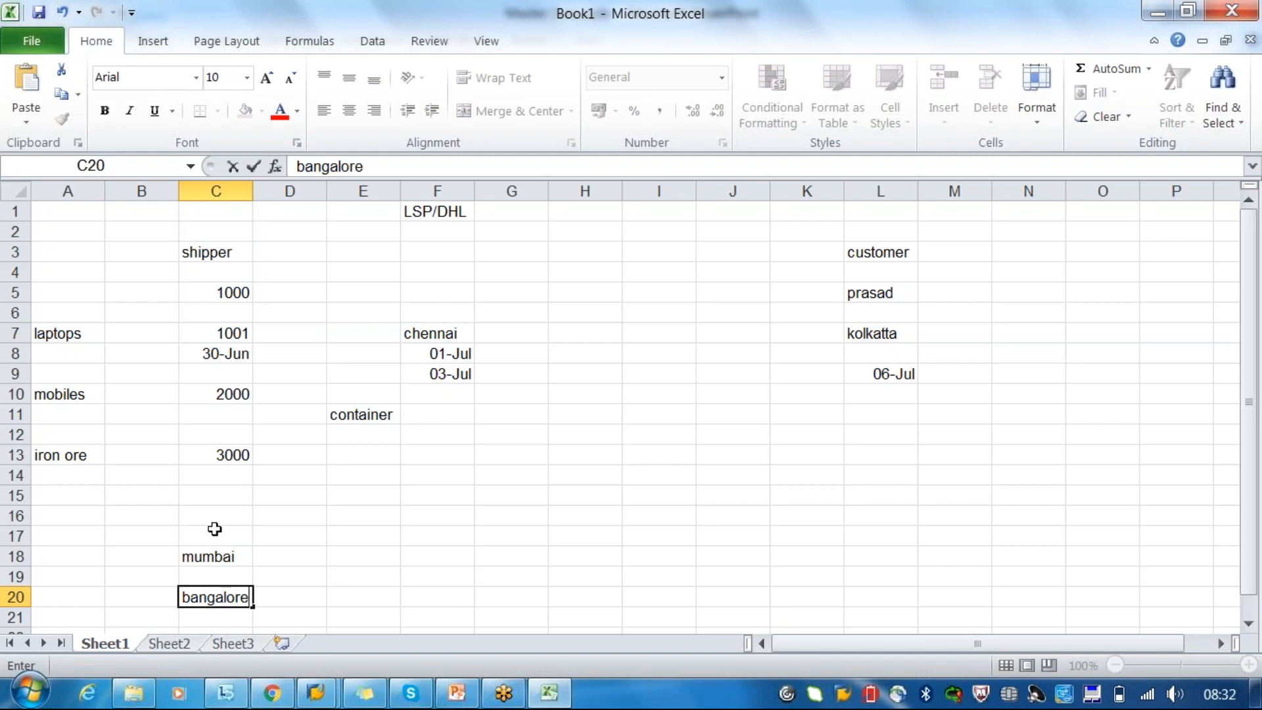
left_click(212, 517)
type("chennai")
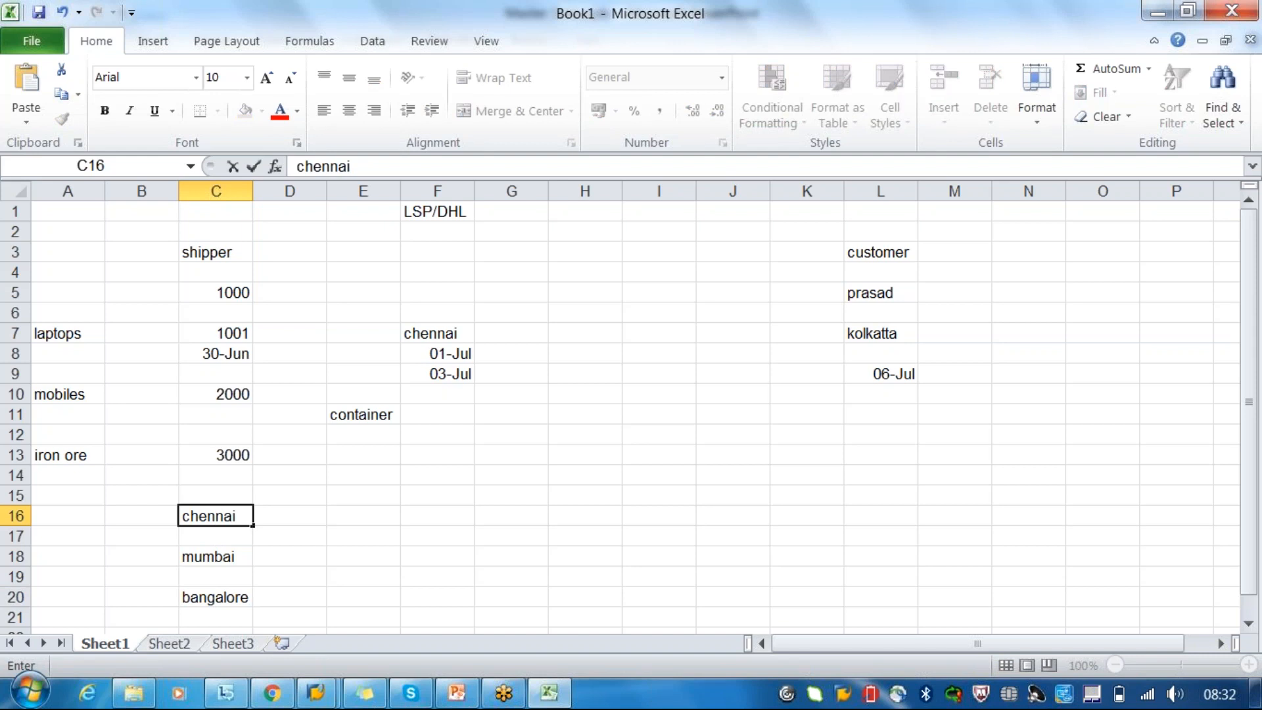
left_click(220, 559)
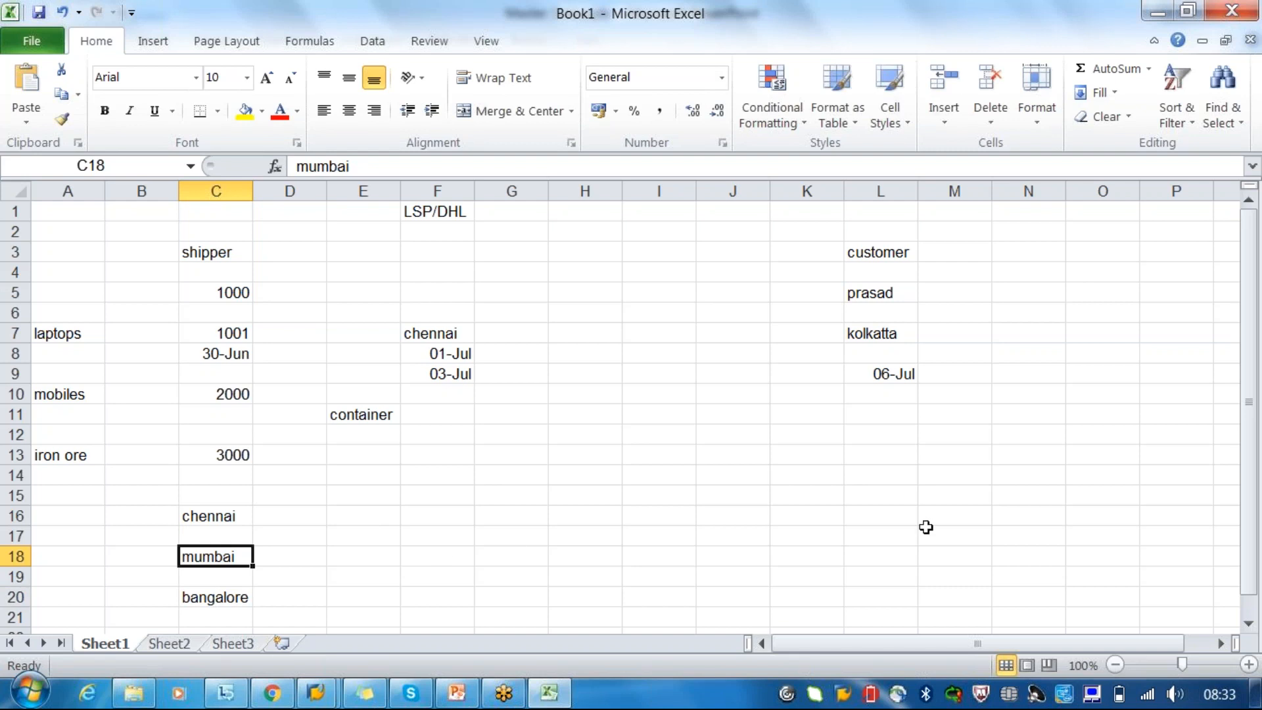
- Enter the destination city kolkatta in cell L17, in the customer column across from the listed shipper cities
left_click(879, 538)
type("kolkatta")
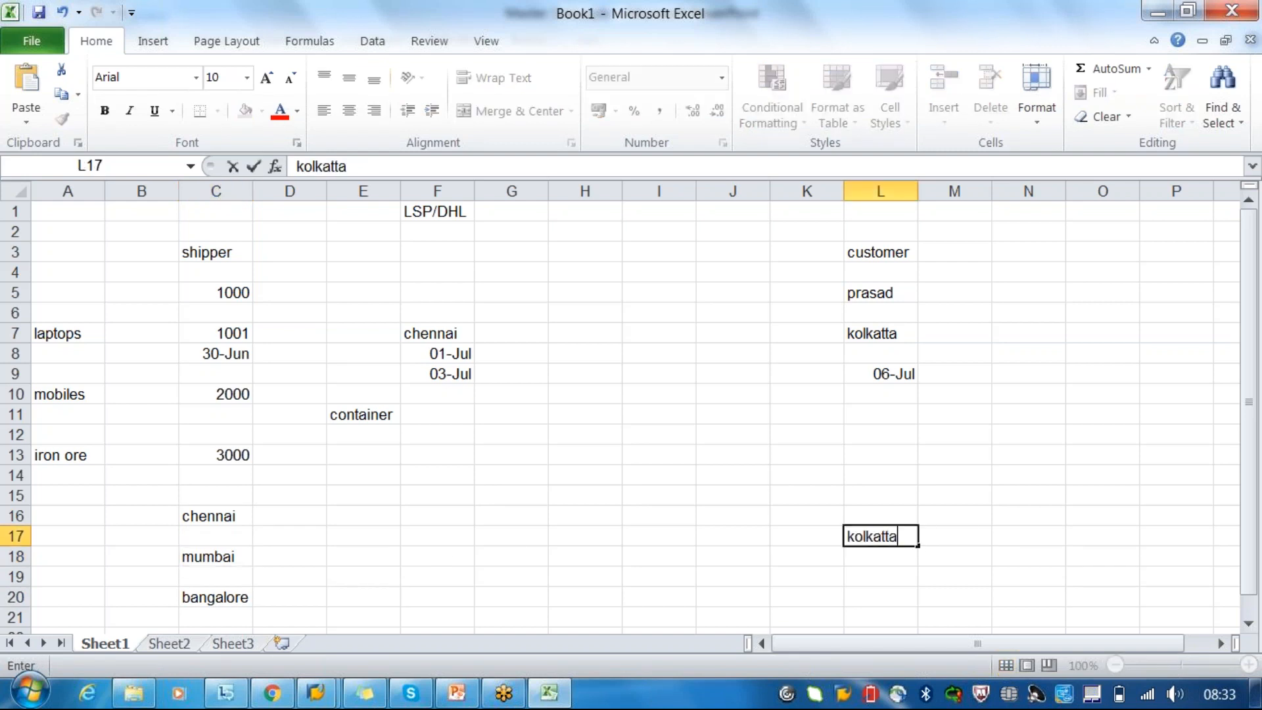
left_click(209, 515)
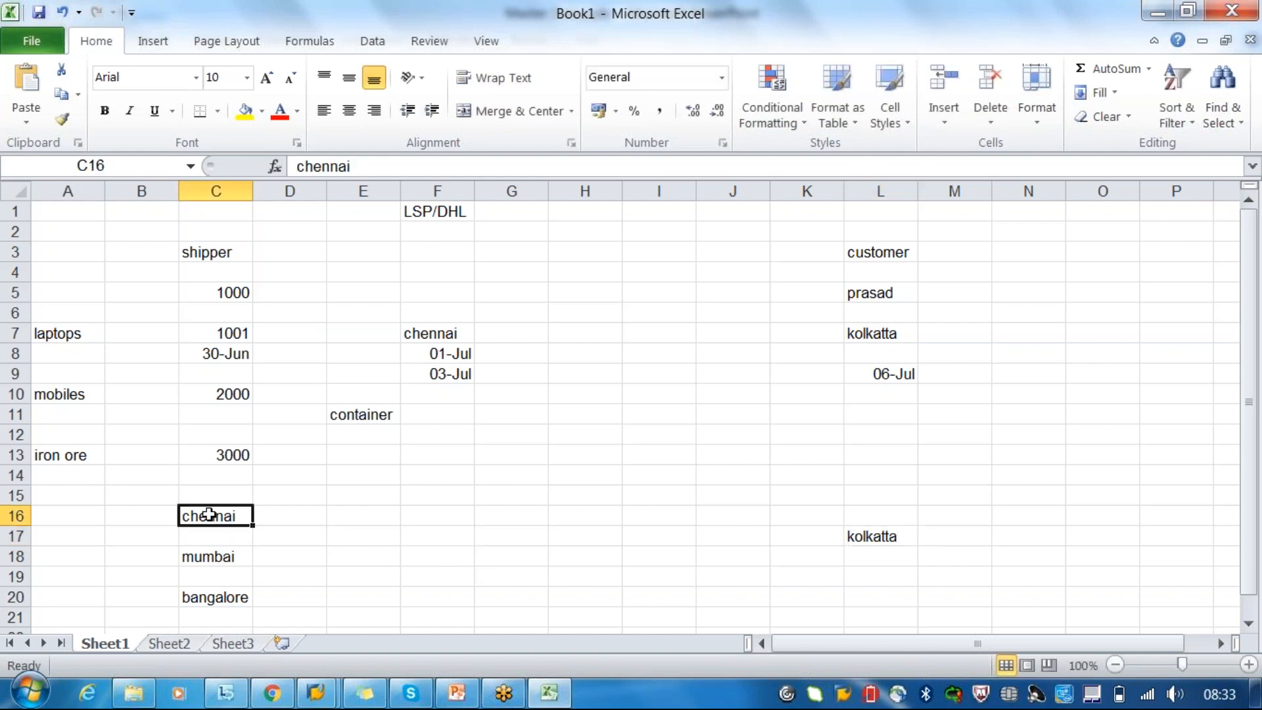
- Trace the connections from chennai, mumbai and bangalore to kolkatta, and review the three source cities as one group
left_click(888, 534)
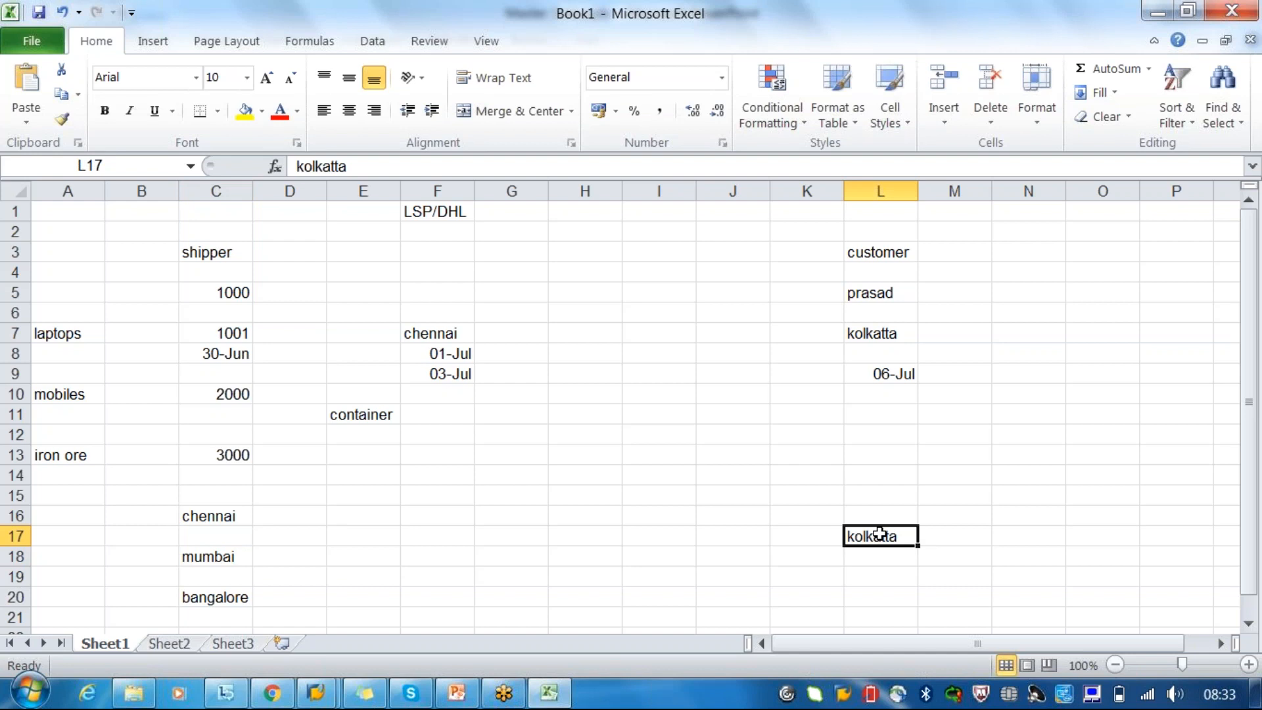
left_click(181, 564)
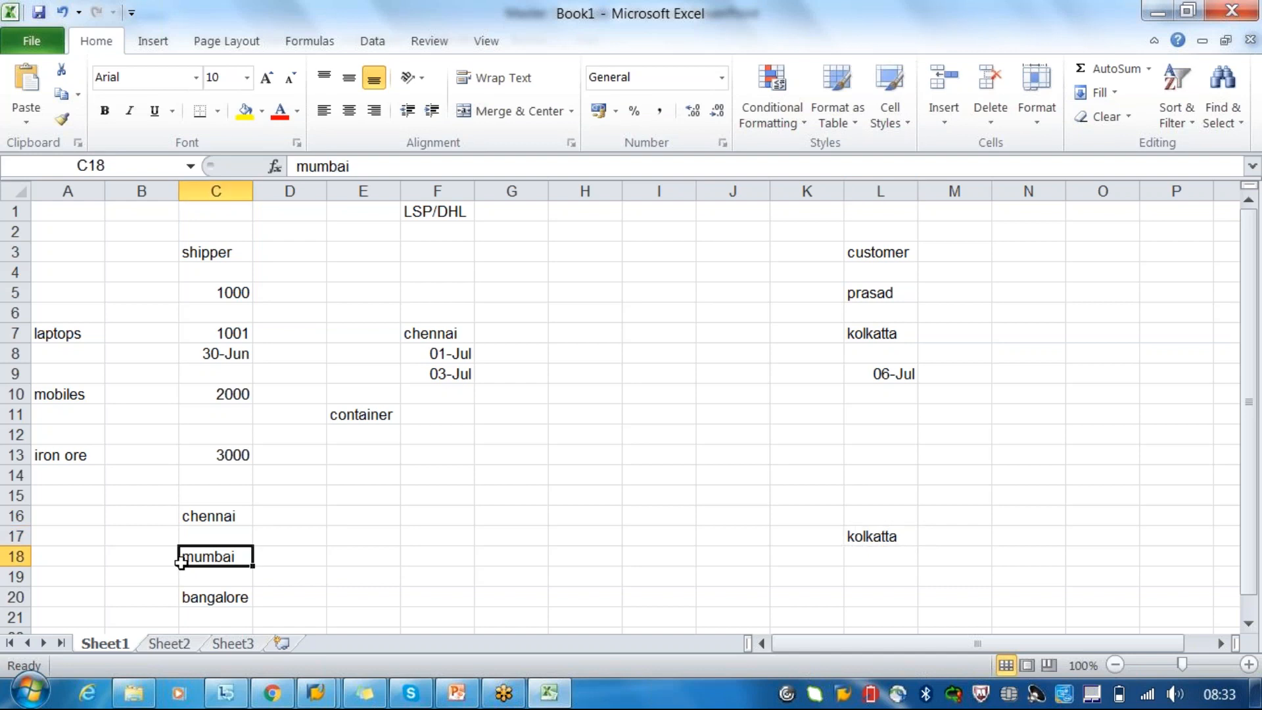
left_click(212, 598)
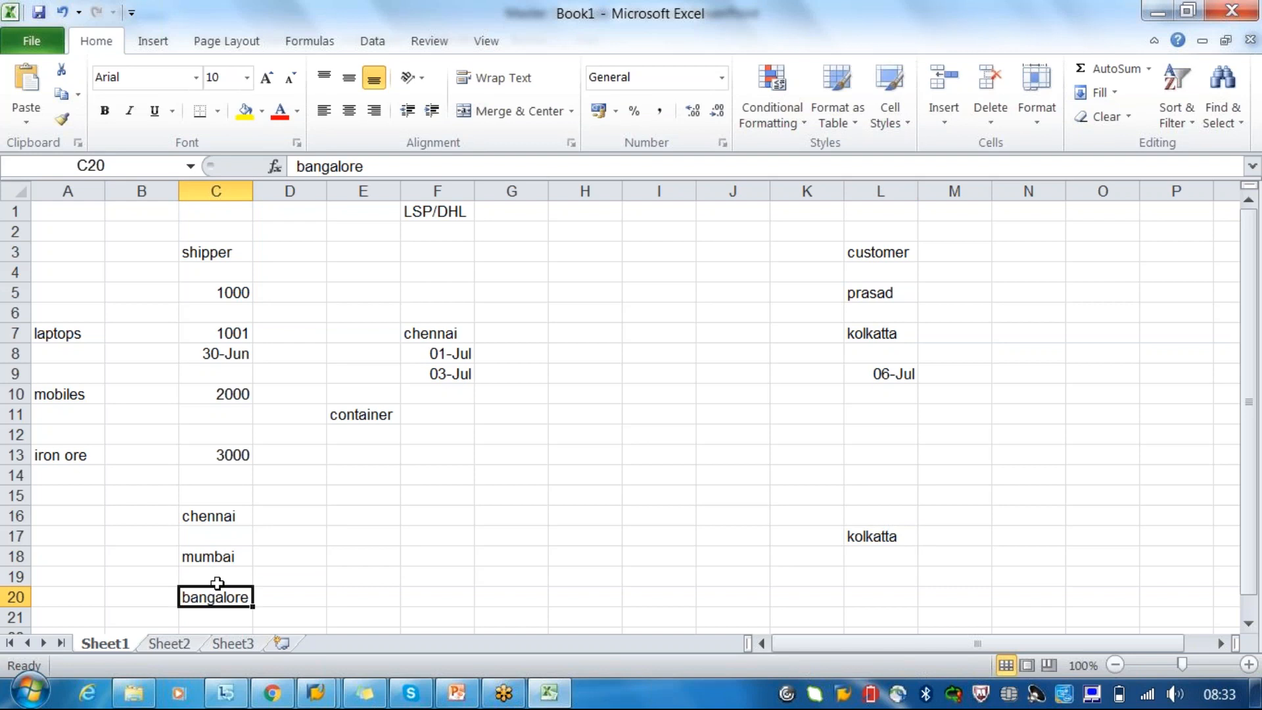
left_click(213, 516)
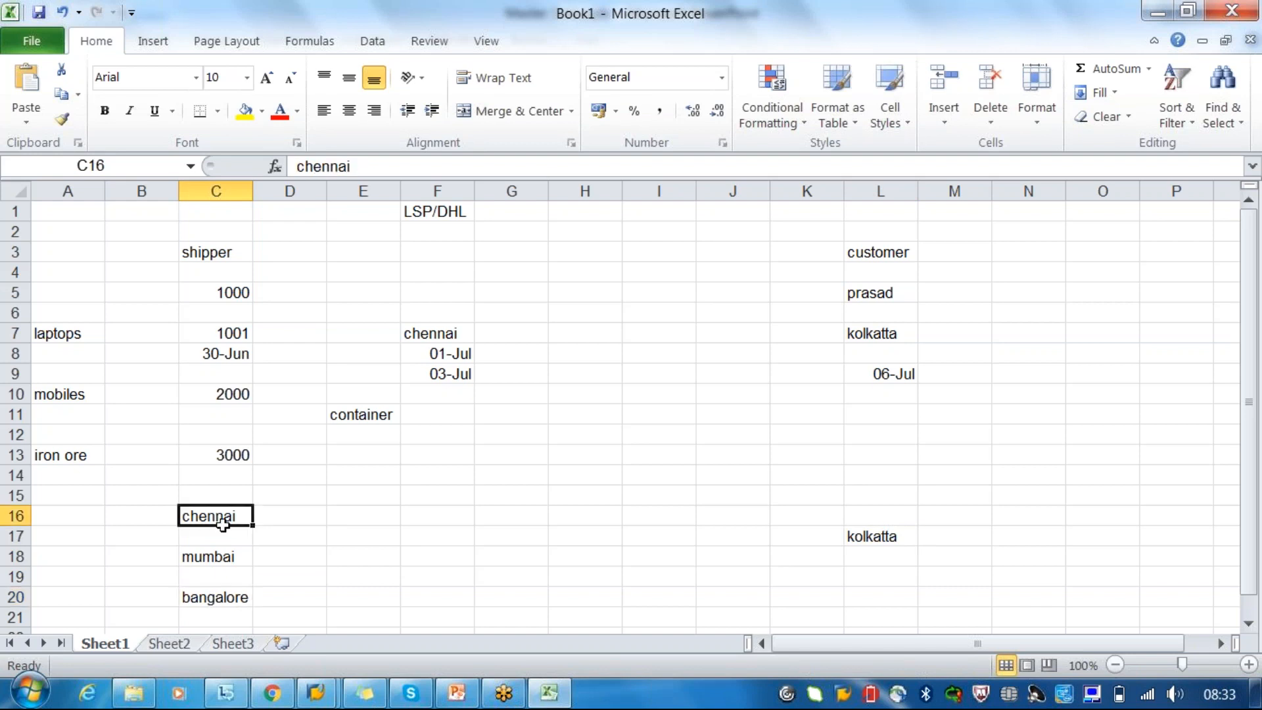
left_click_drag(223, 524, 242, 595)
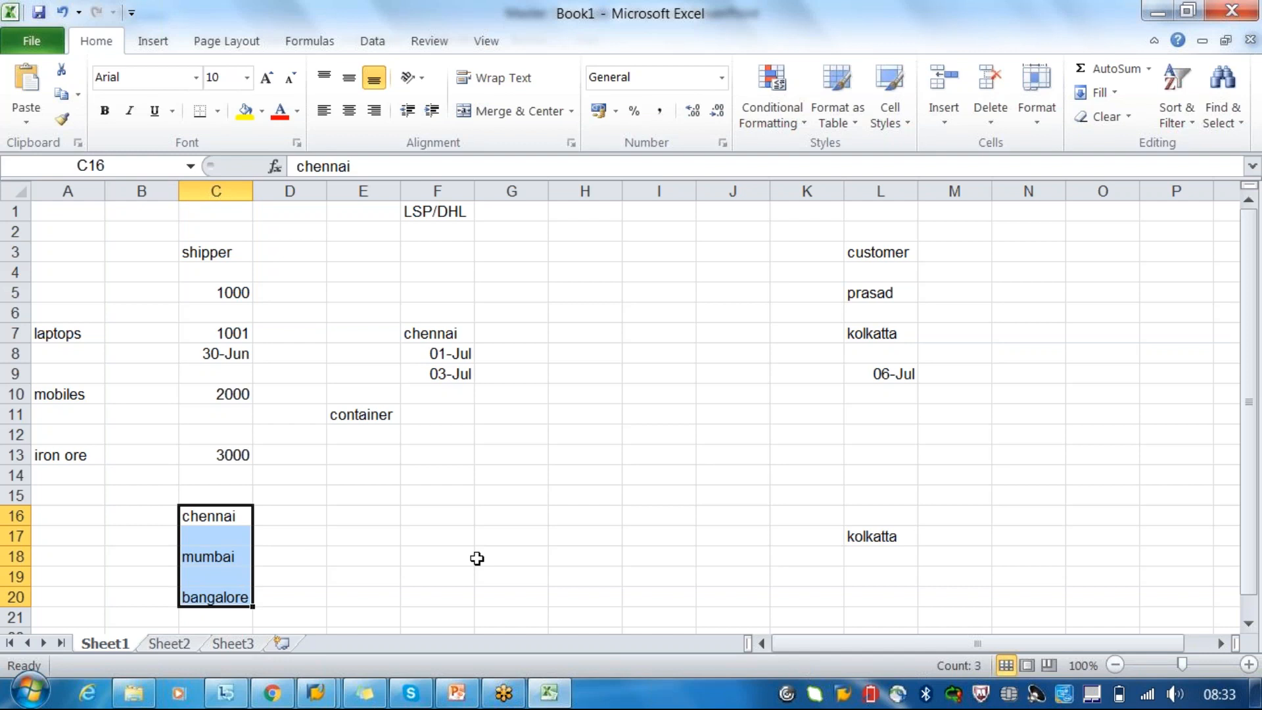
left_click(62, 552)
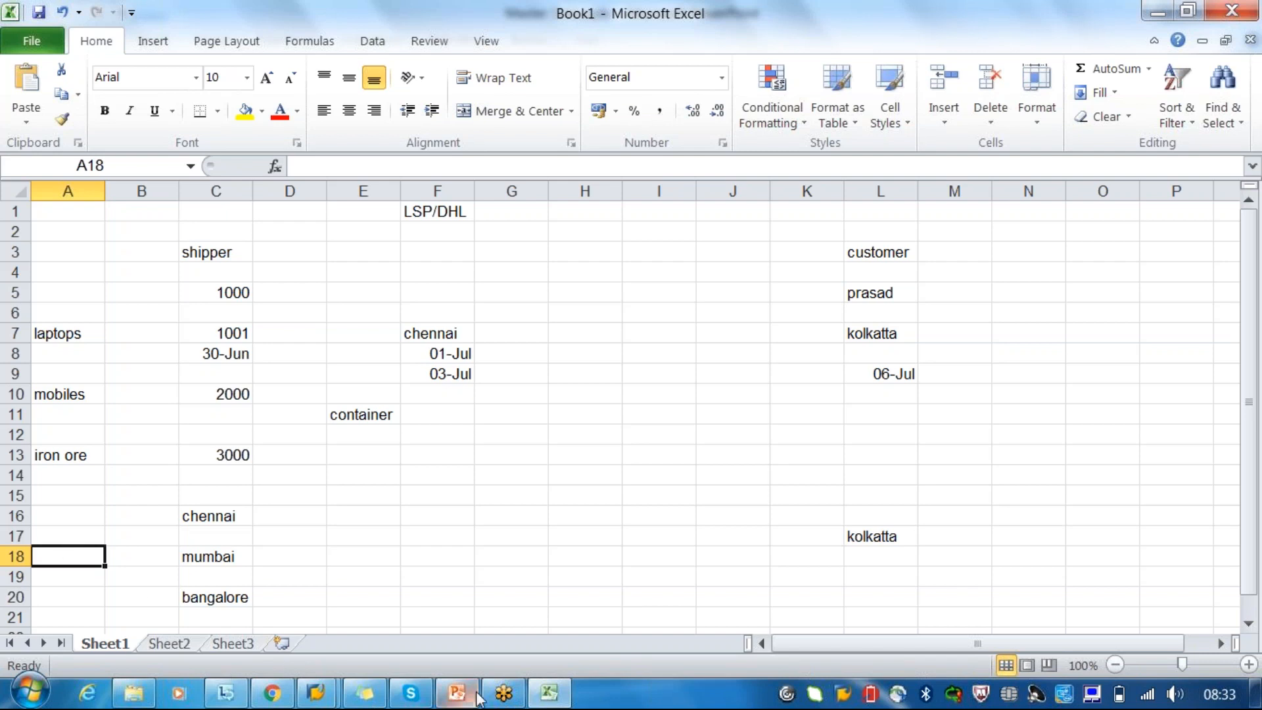
- Check the Transportation Zones slide in PowerPoint, switch to SAP Easy Access, and open Define Transportation Zones under Transportation Network
left_click(457, 694)
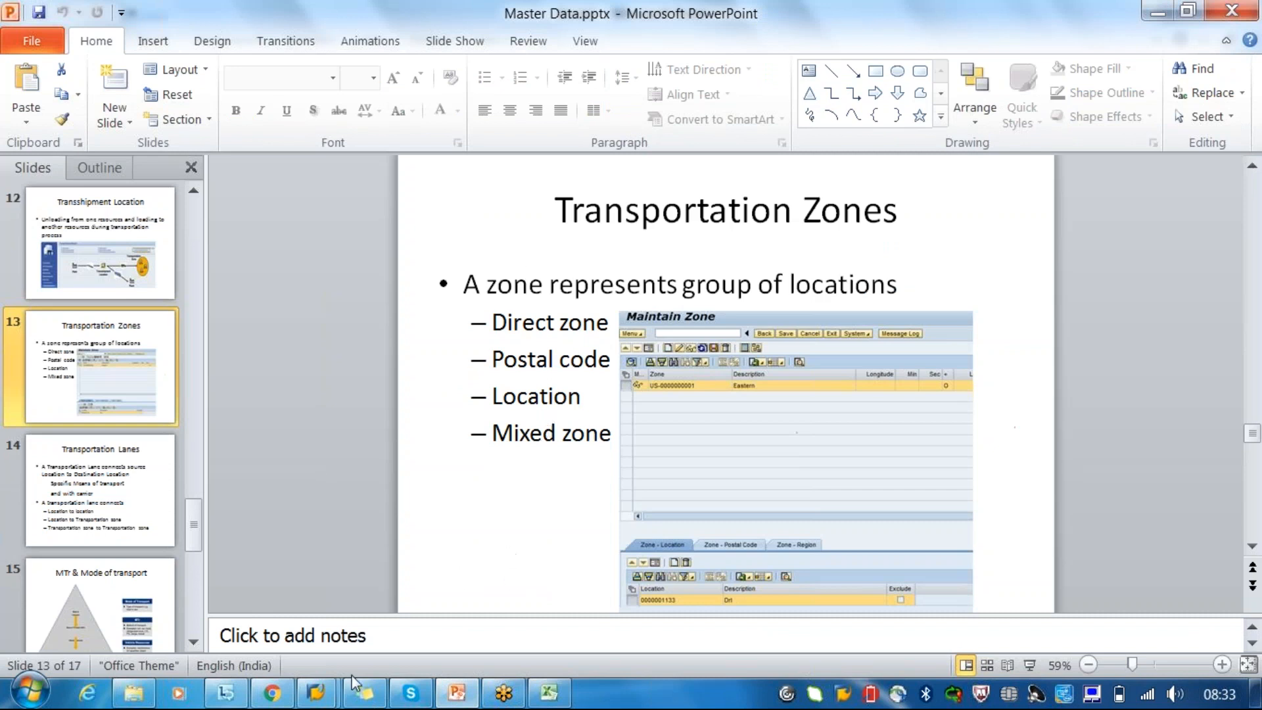
left_click(316, 694)
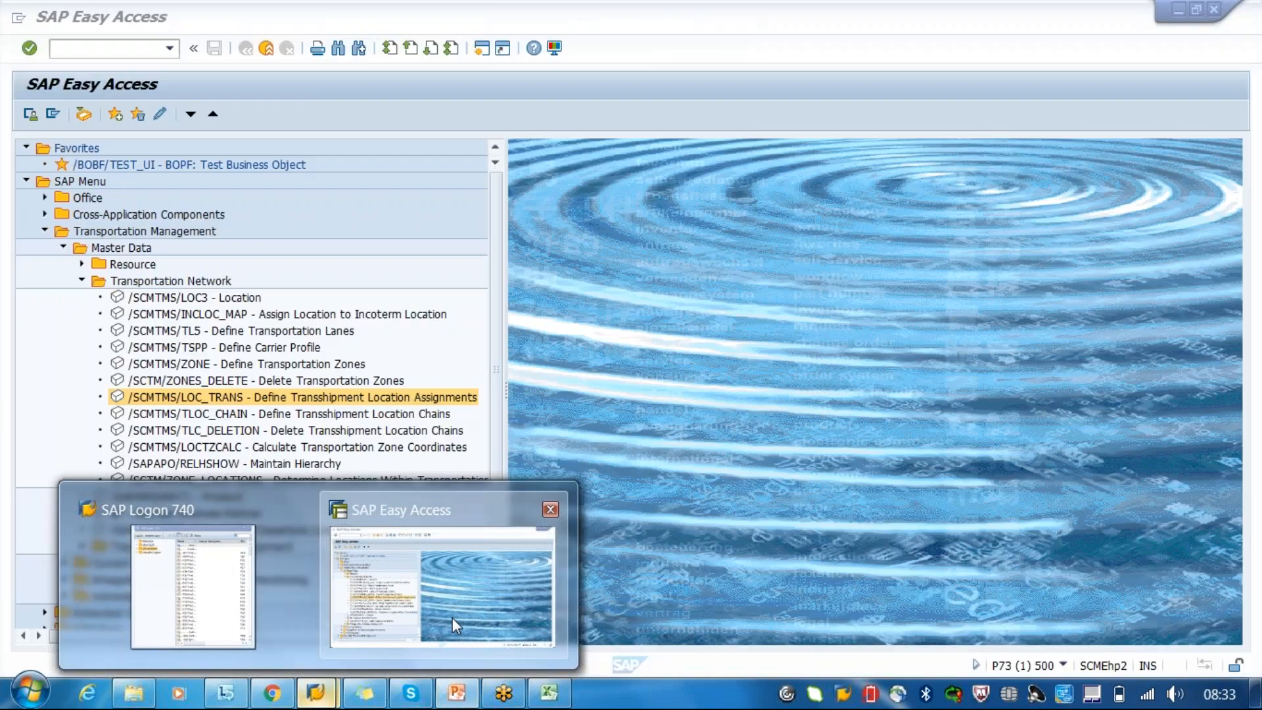
left_click(452, 617)
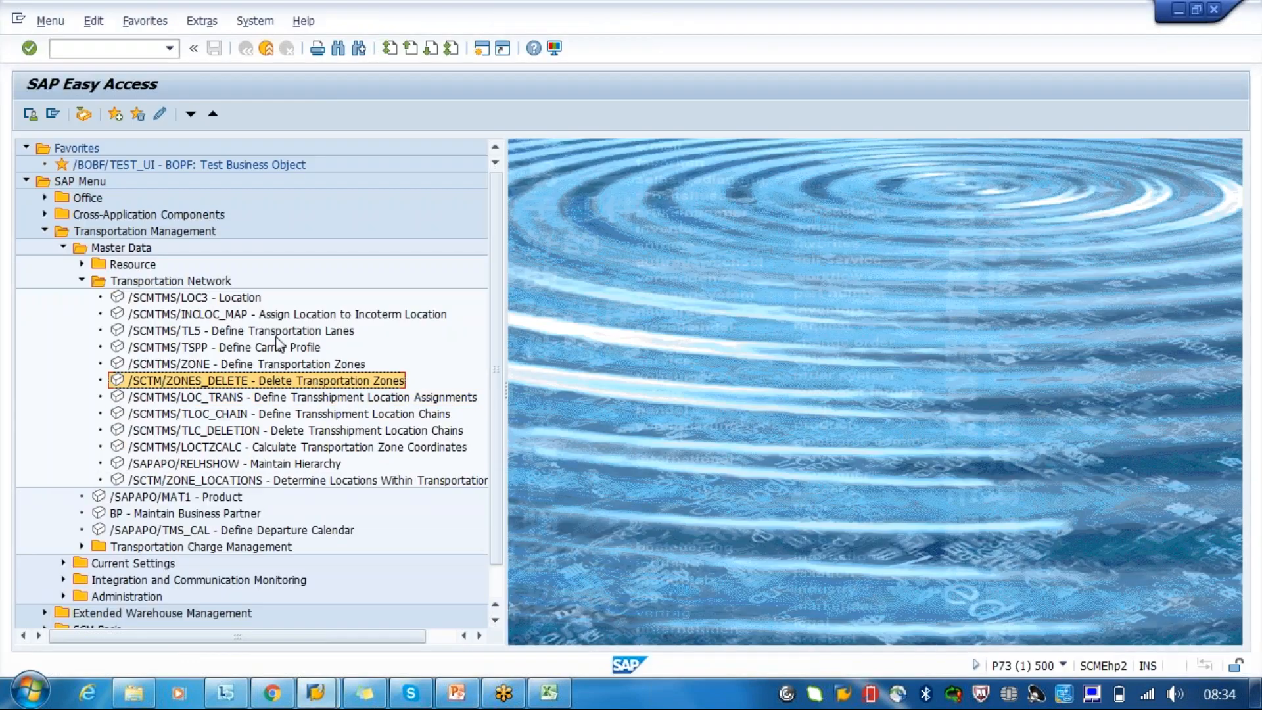
left_click(276, 334)
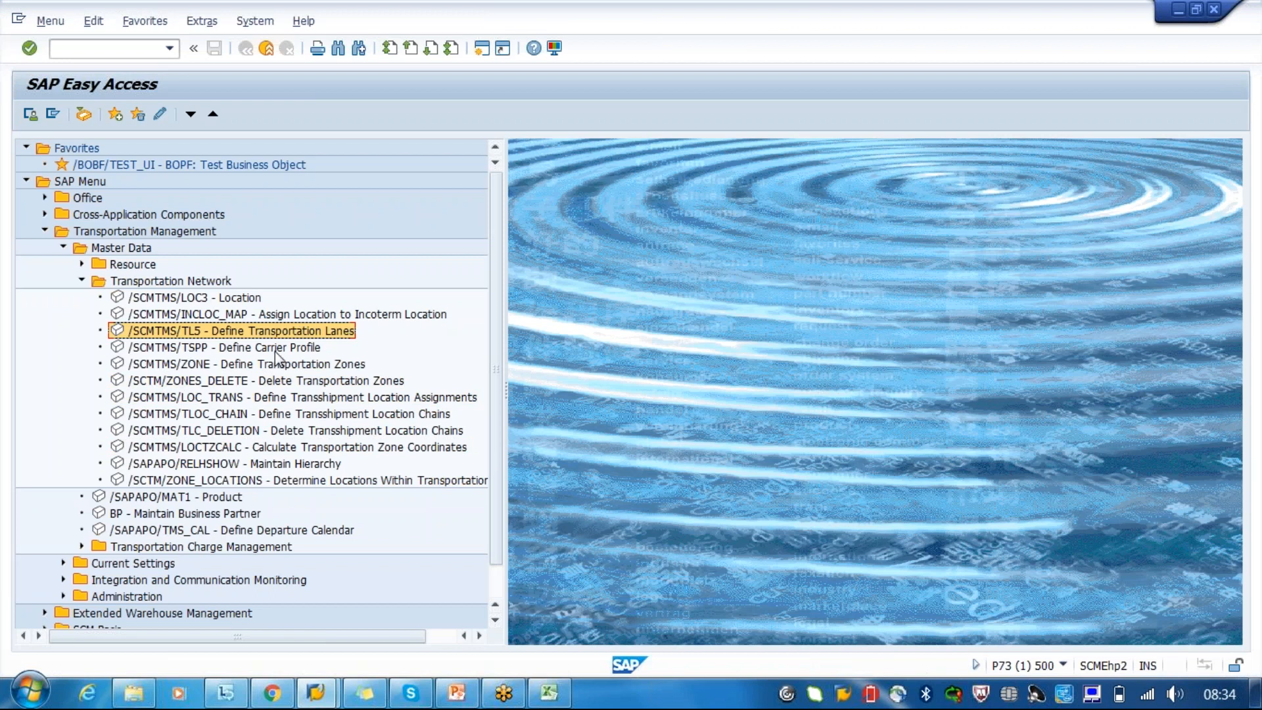
left_click(270, 365)
double_click(270, 365)
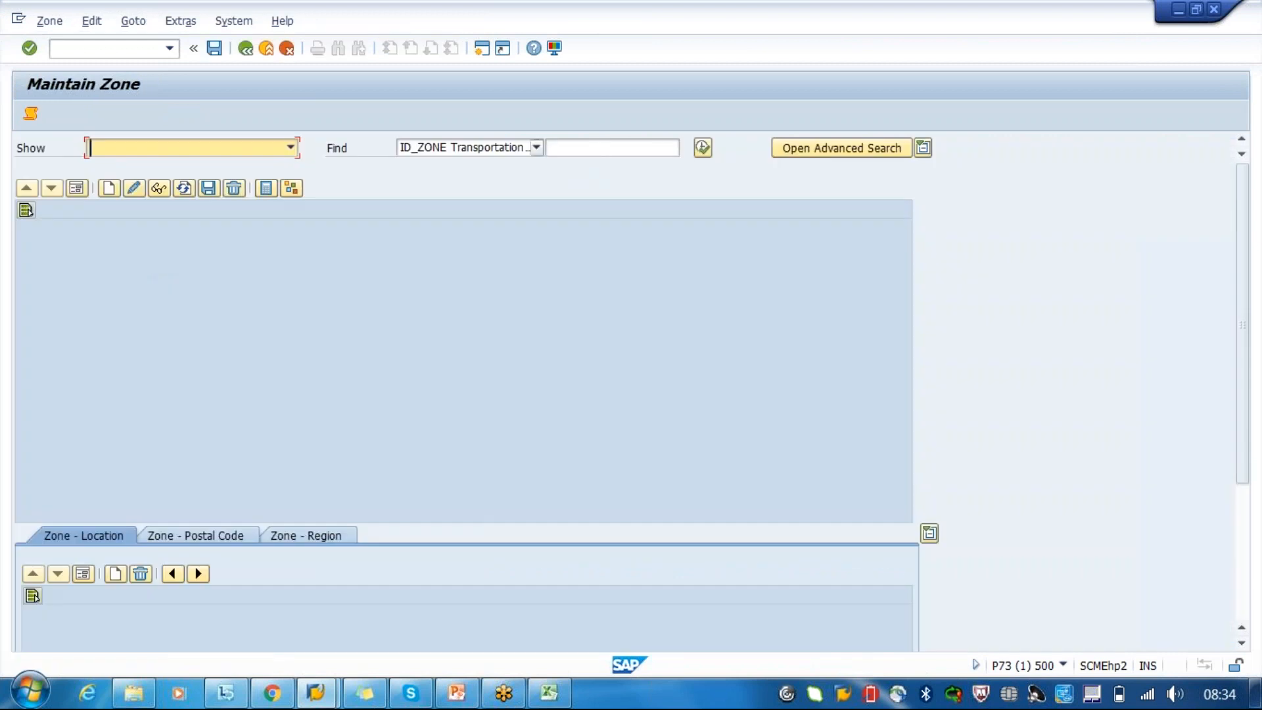
- Create a new zone TMZONE with the description Transportation ZONE
left_click(109, 190)
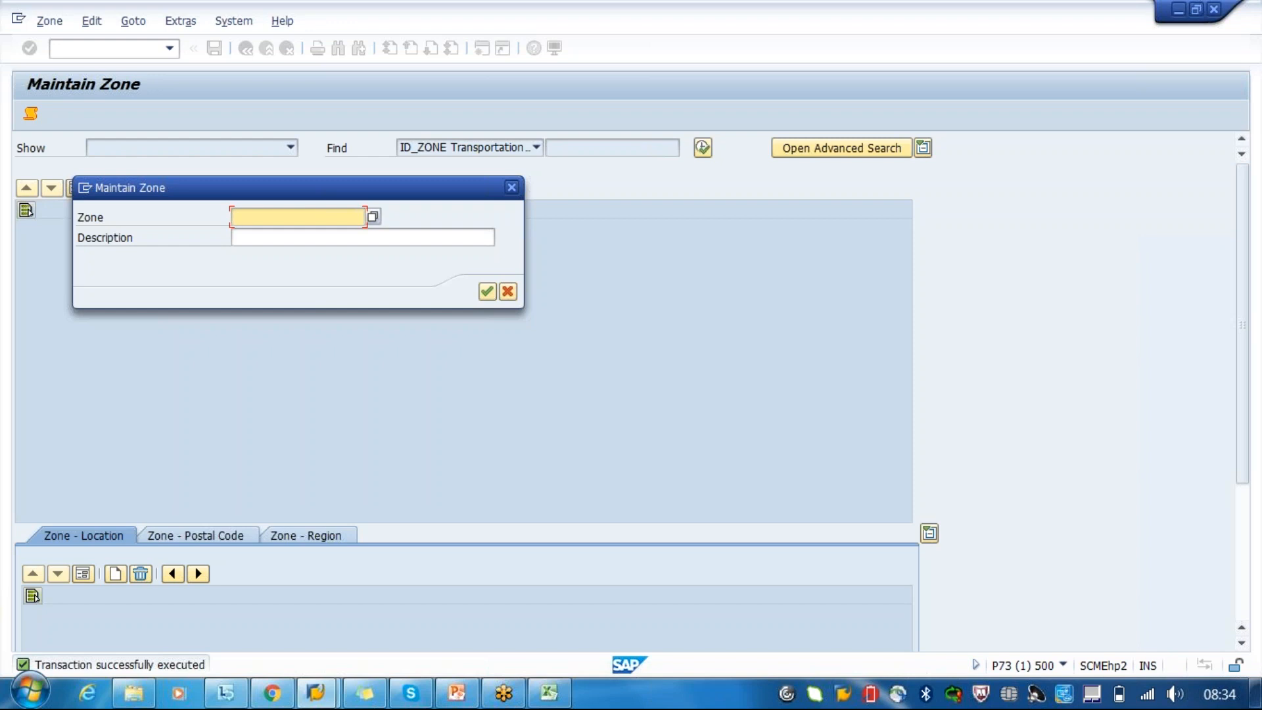
type("TM")
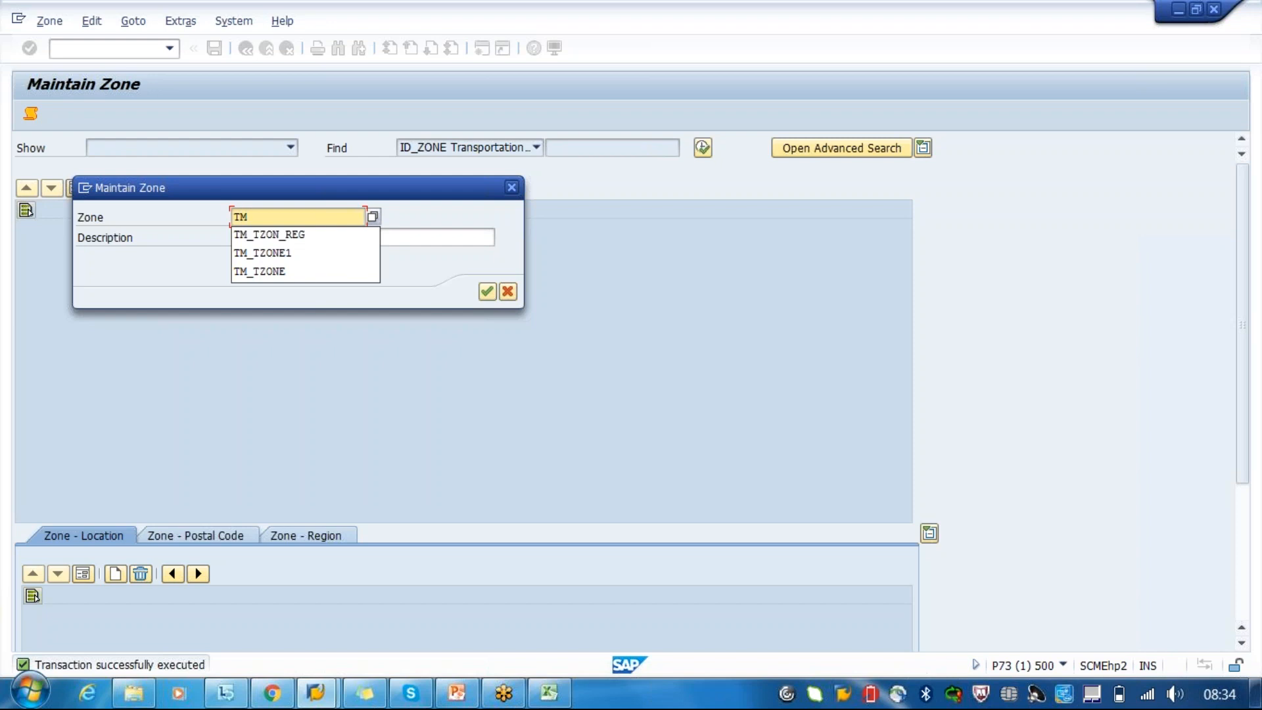
type("ZO")
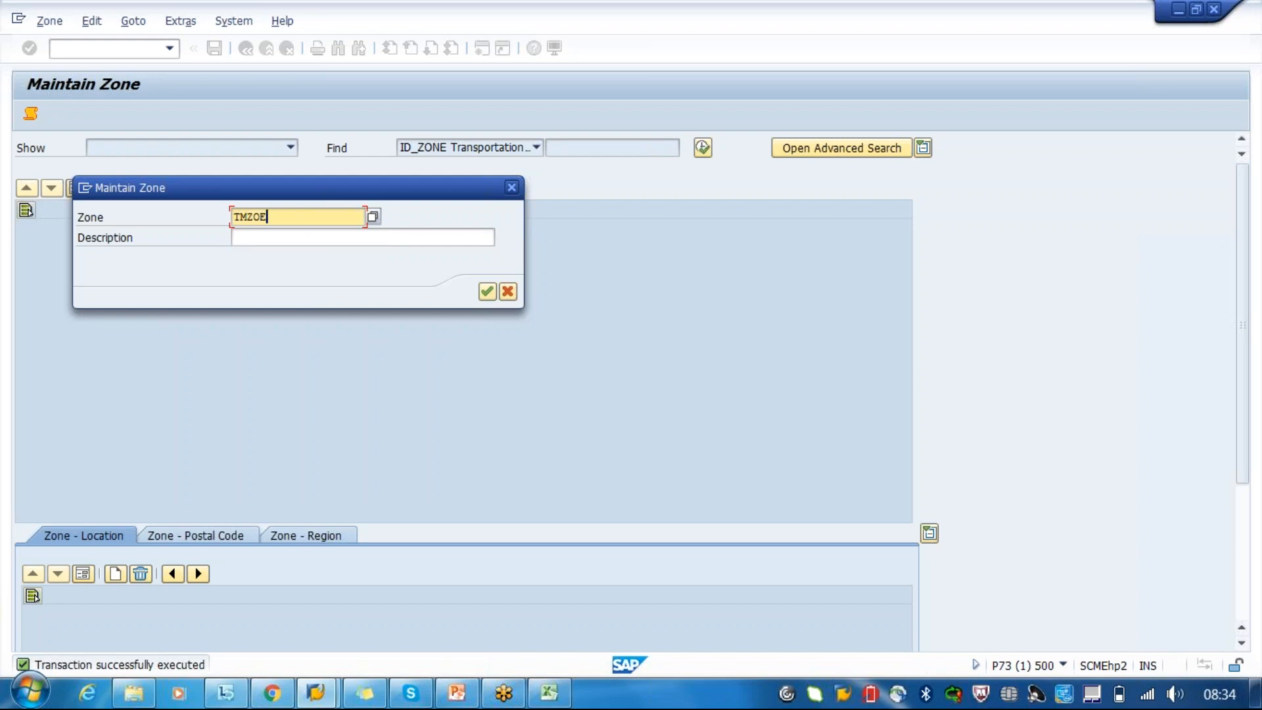
type("NE")
key("Tab")
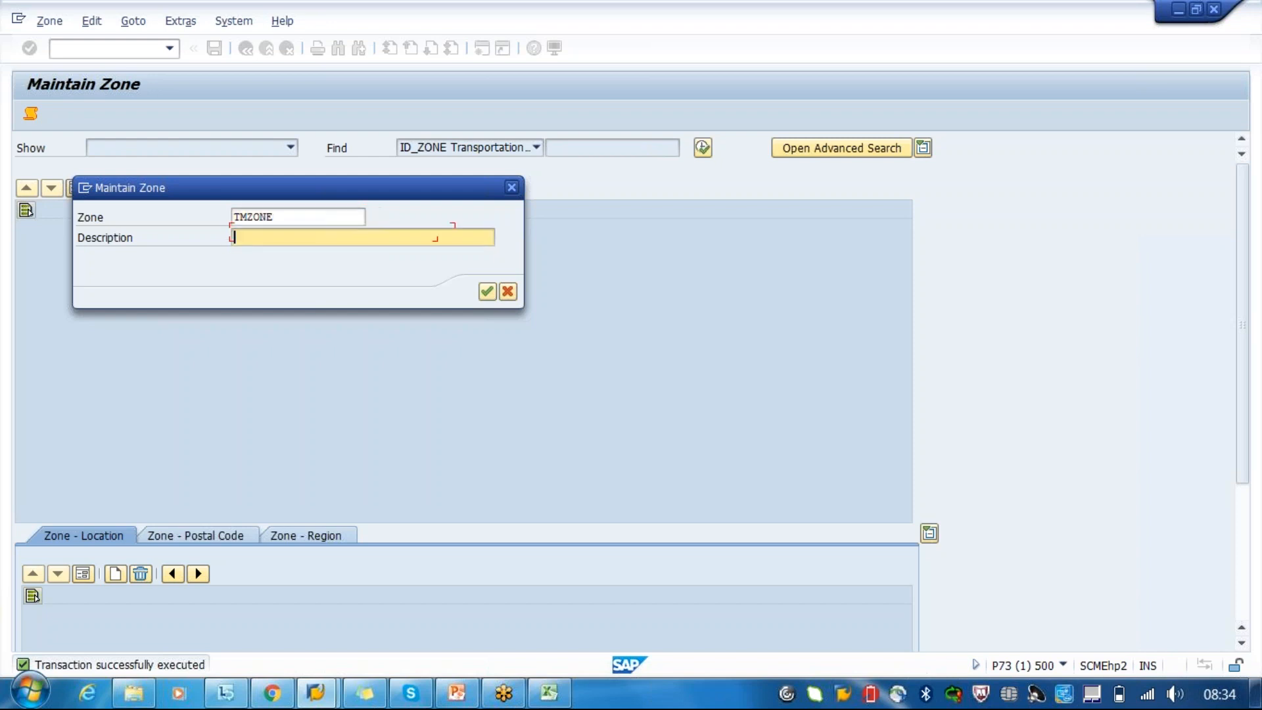
type("Transportation")
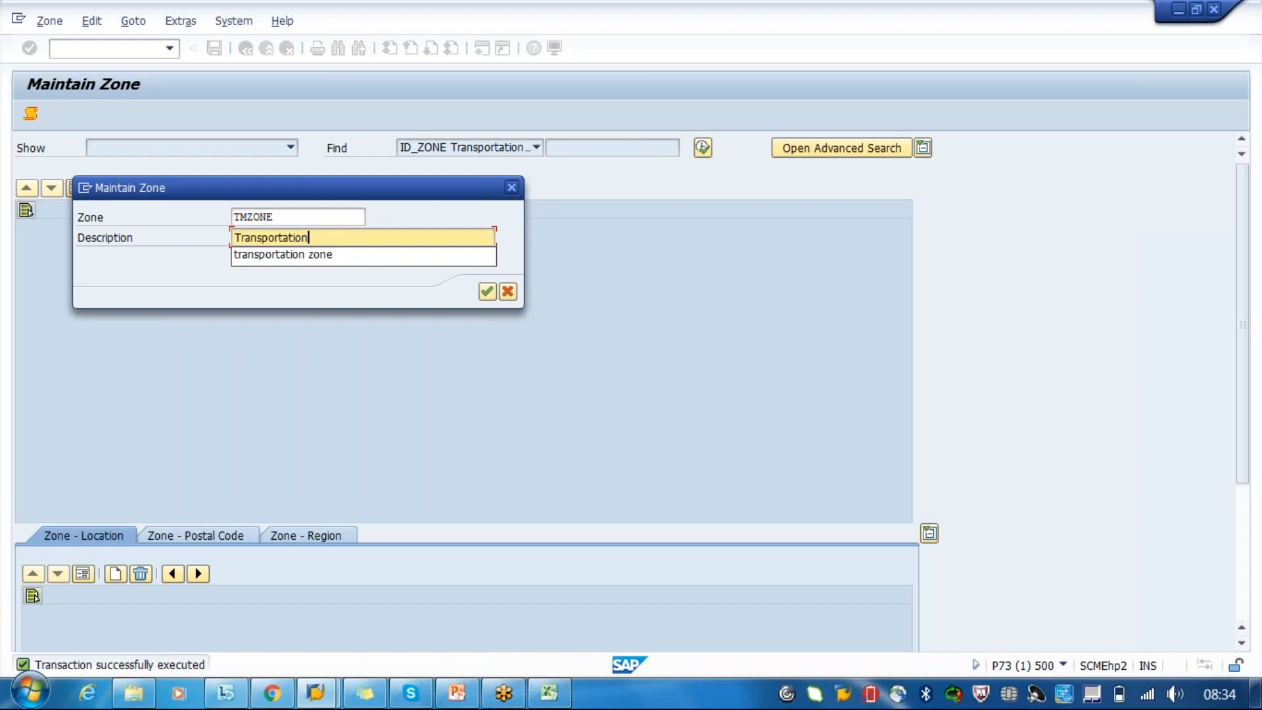
type(" ZONE")
key("Return")
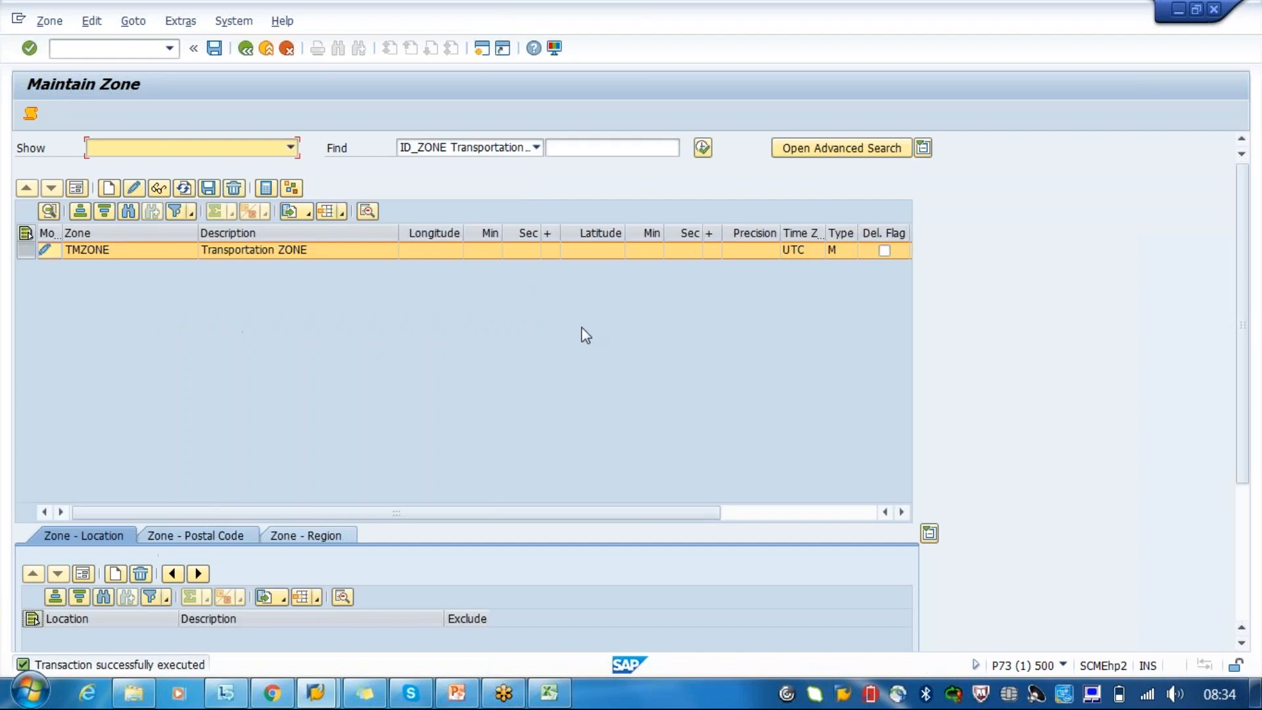
- Review the available zone types for TMZONE and close the list without choosing another type
left_click(848, 253)
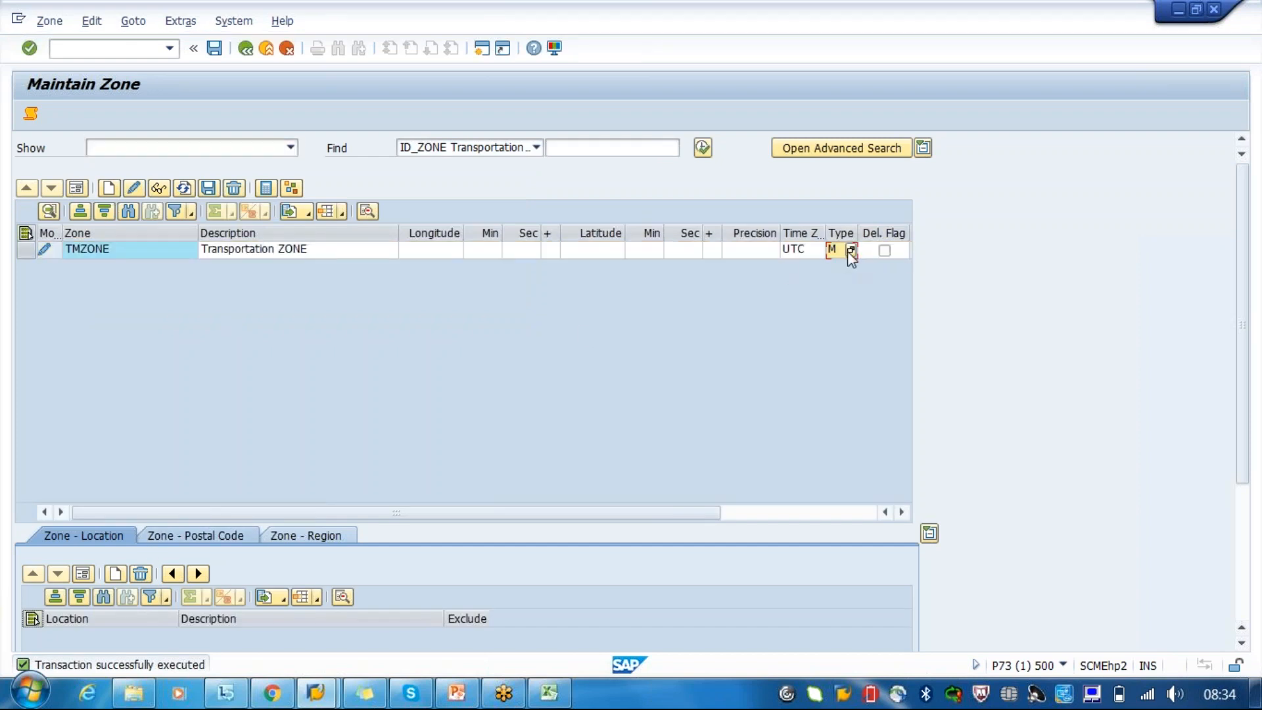
left_click(851, 251)
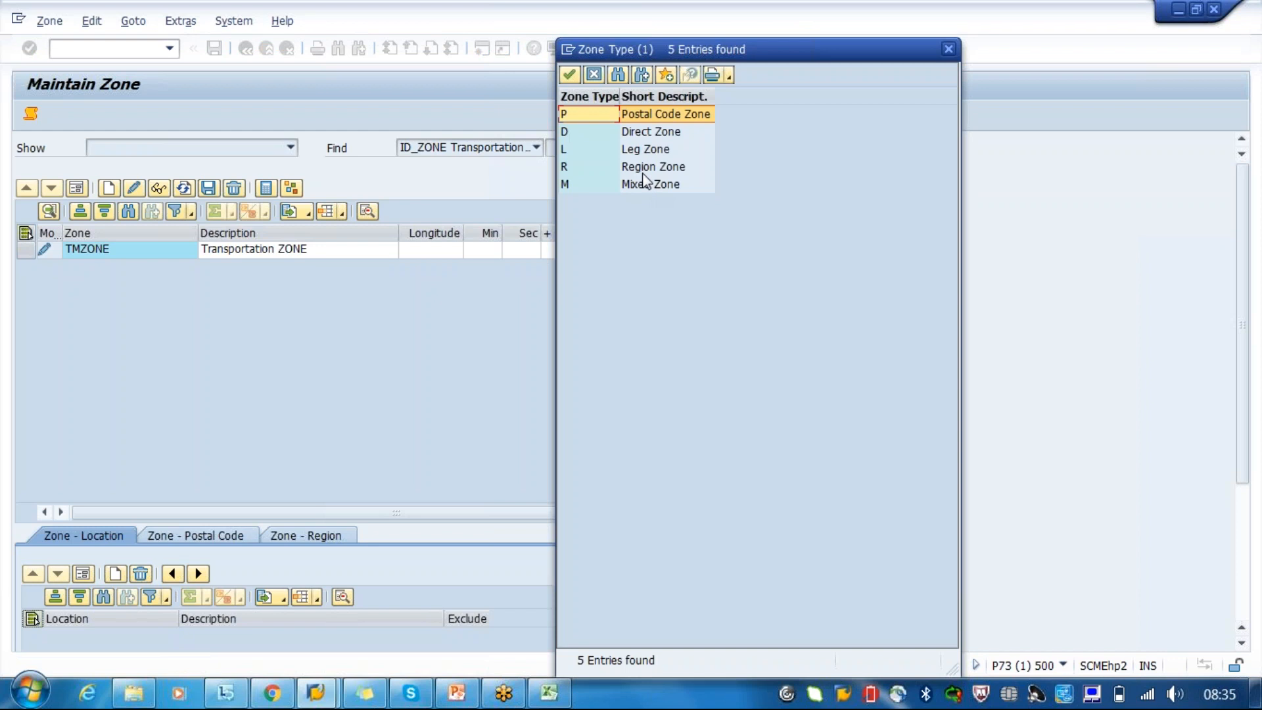
left_click(594, 78)
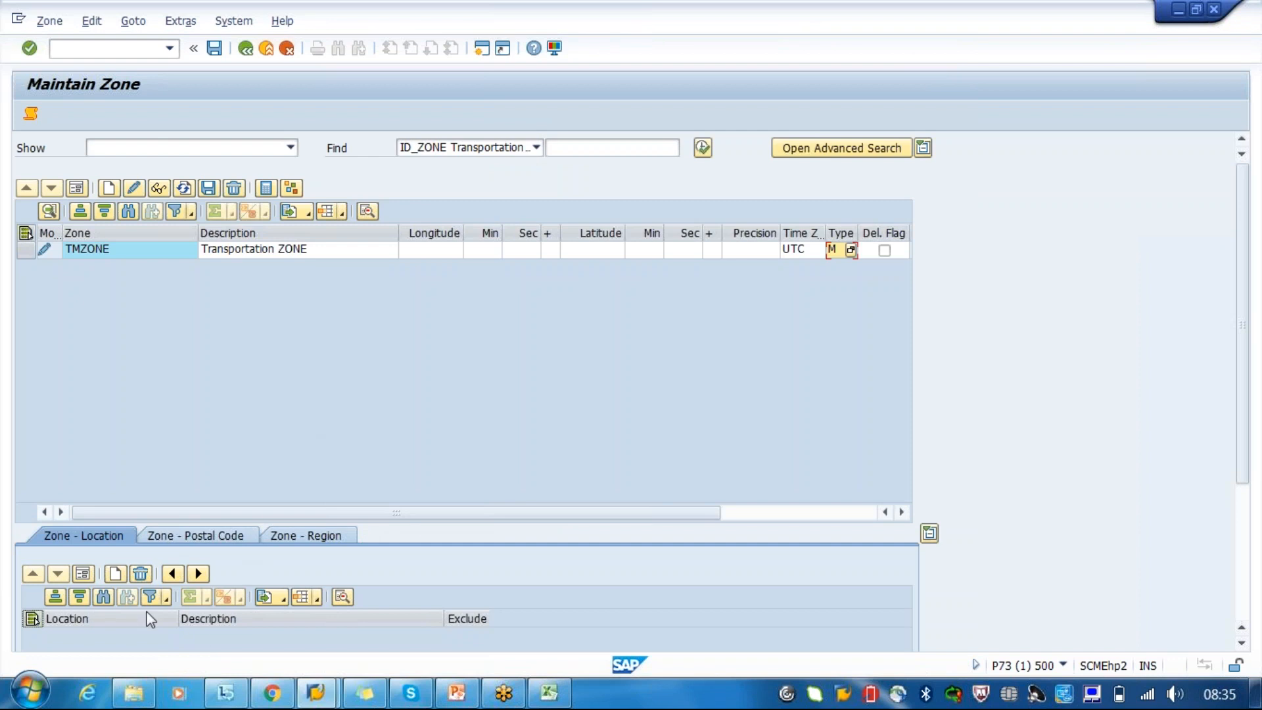
- Try to assign the location TM_PORT to zone TMZONE, and dismiss the log
left_click(115, 573)
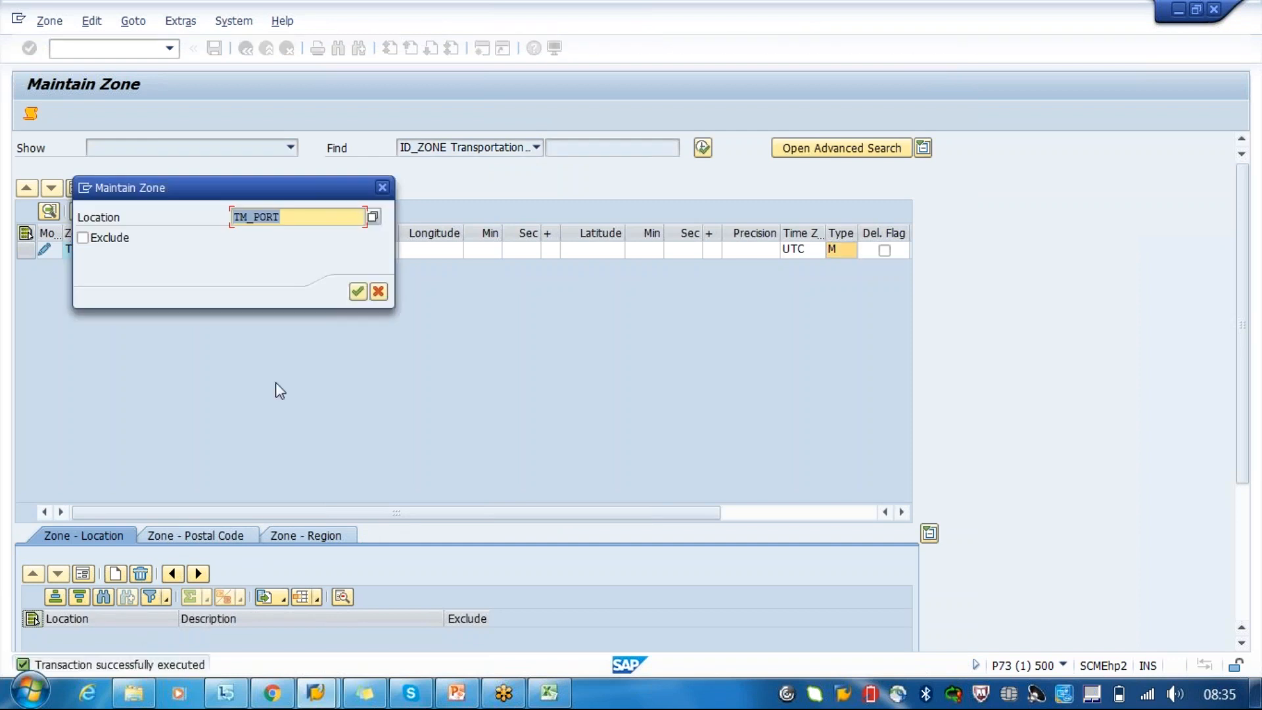
key("Return")
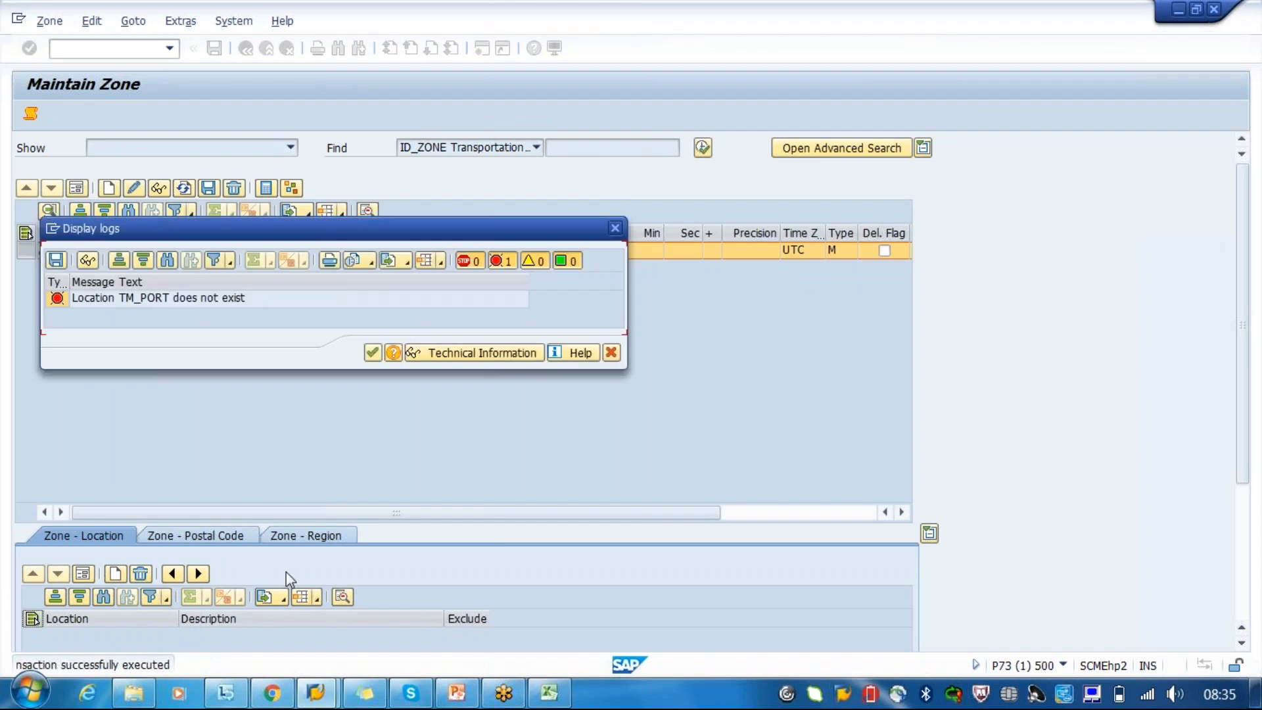
left_click(614, 355)
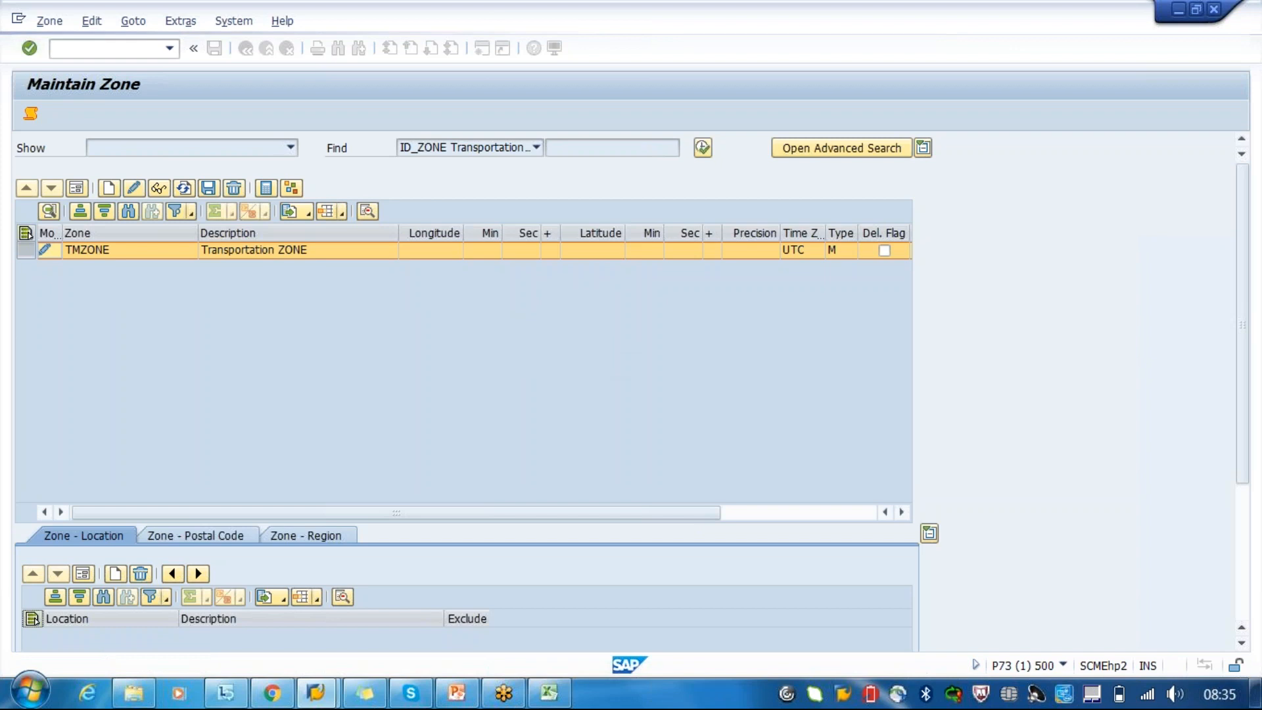
- Assign location 1000 to zone TMZONE, and inspect and close the message log
left_click(115, 575)
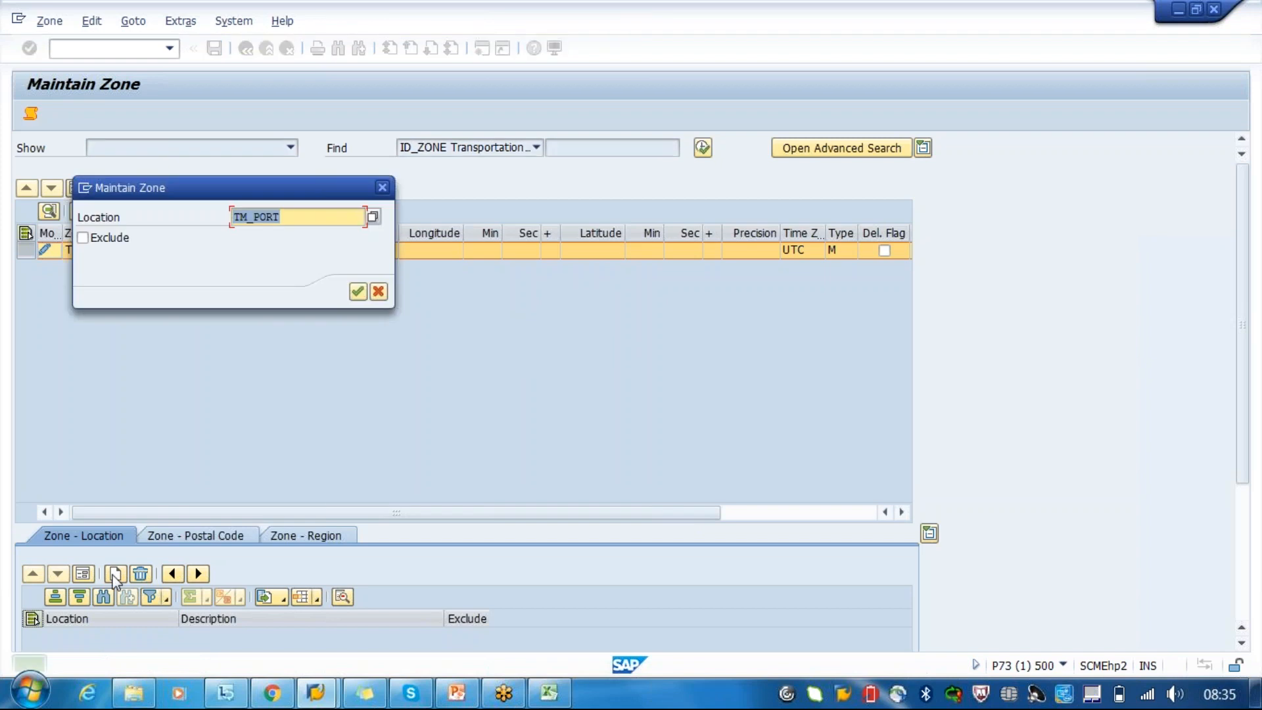
type("100")
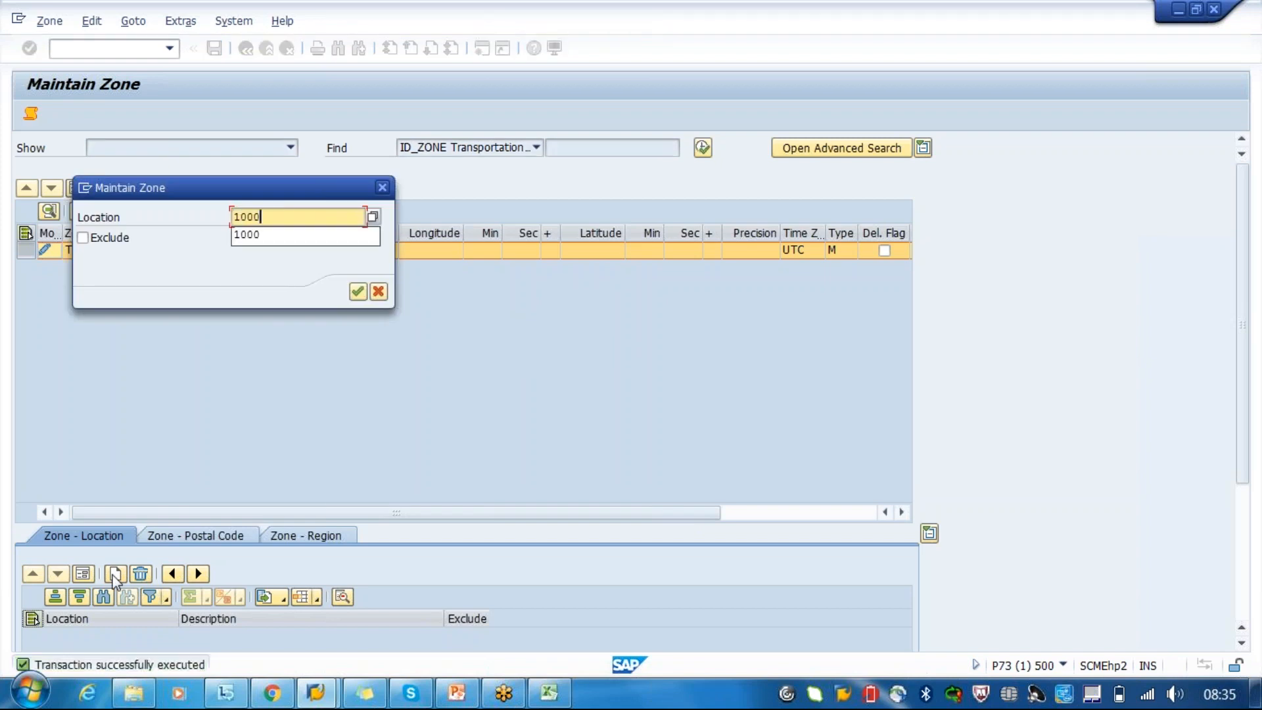
type("0")
key("Return")
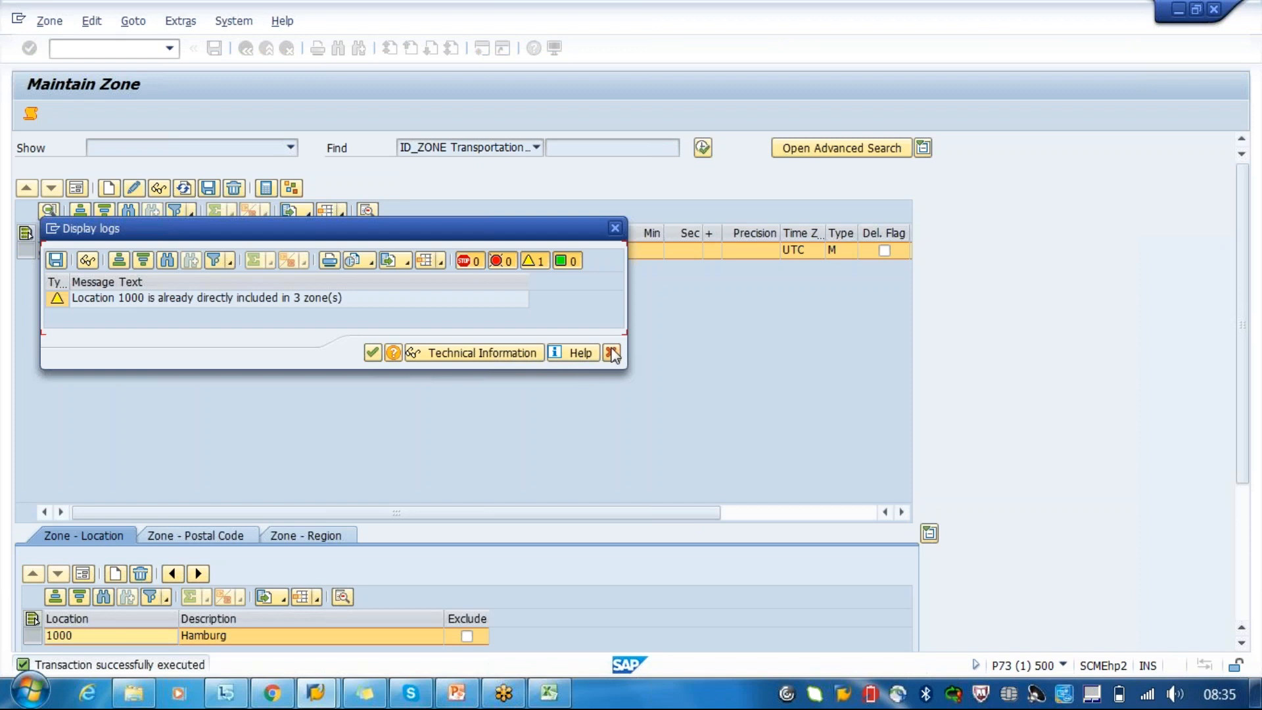
left_click(80, 302)
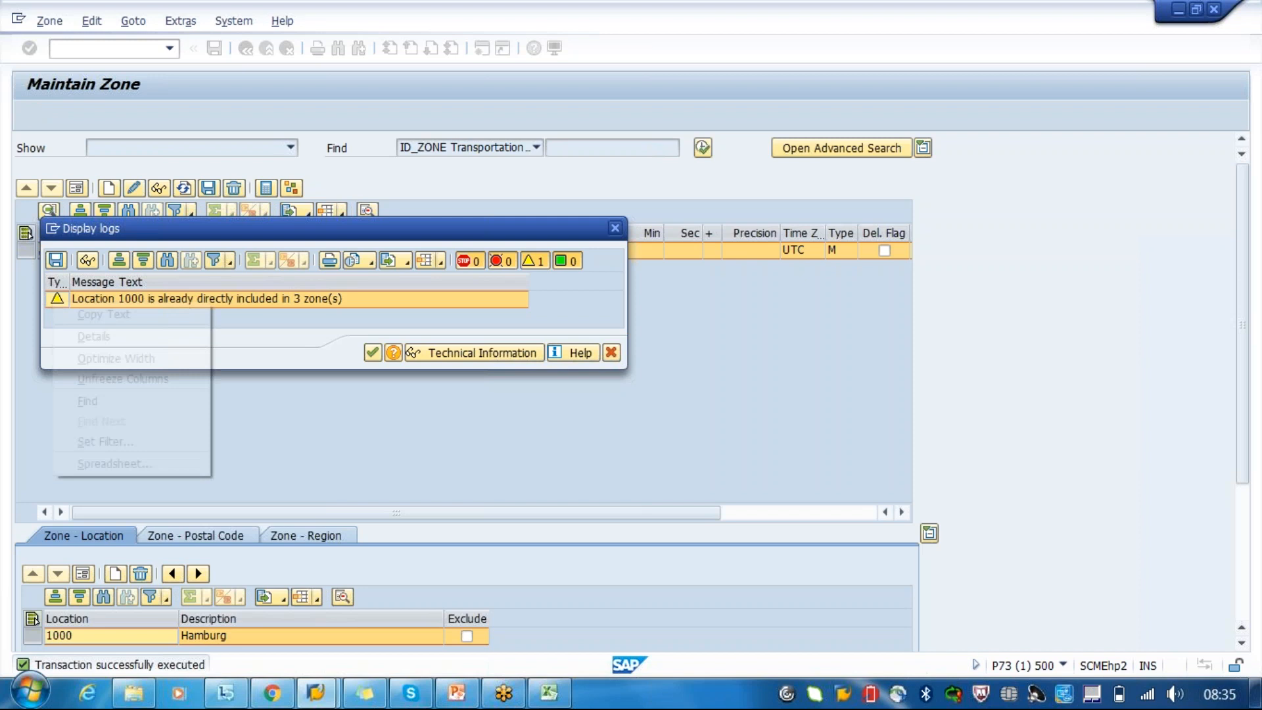
right_click(57, 299)
left_click(616, 231)
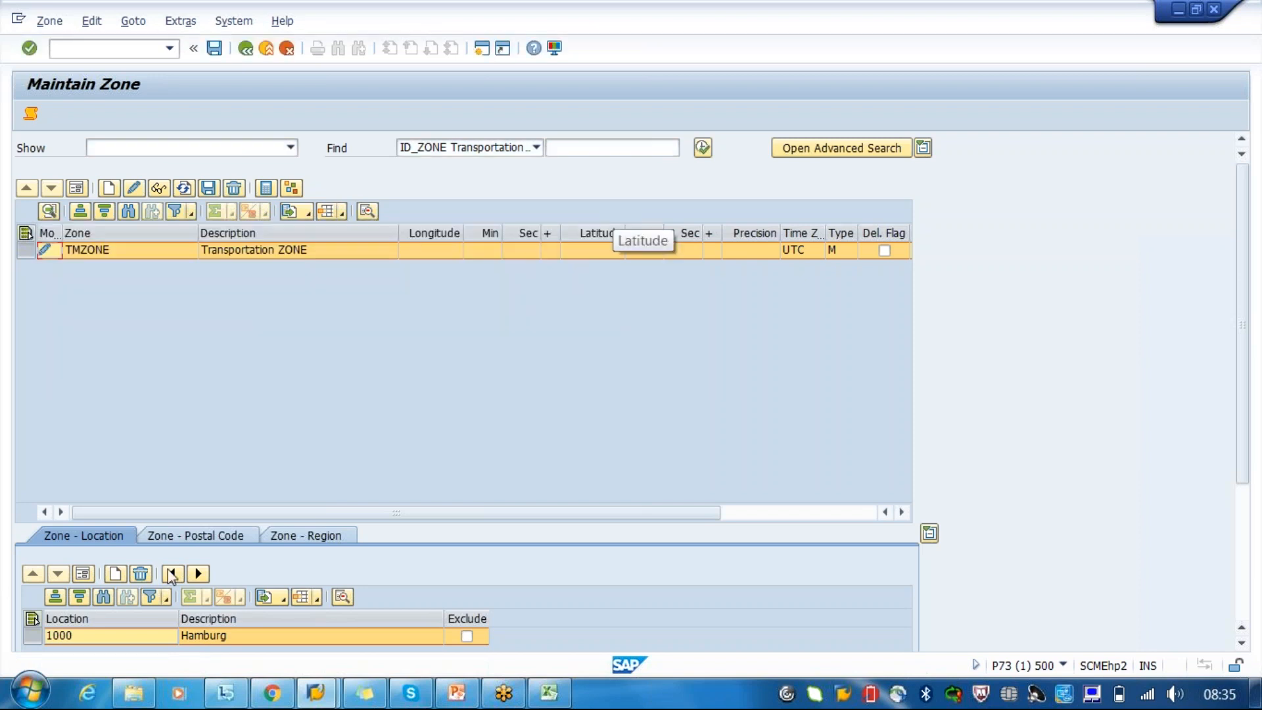
- Add locations 11 and 12 to zone TMZONE and review its location assignments
left_click(112, 576)
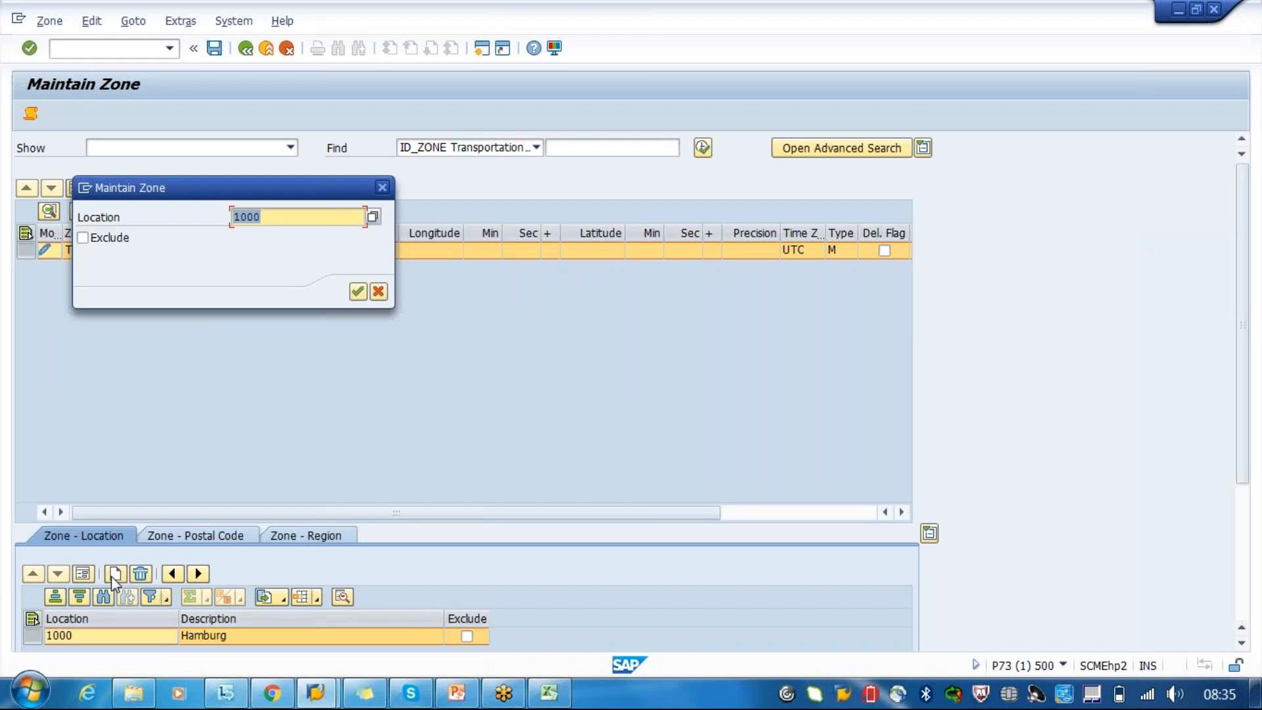
type("11")
key("Return")
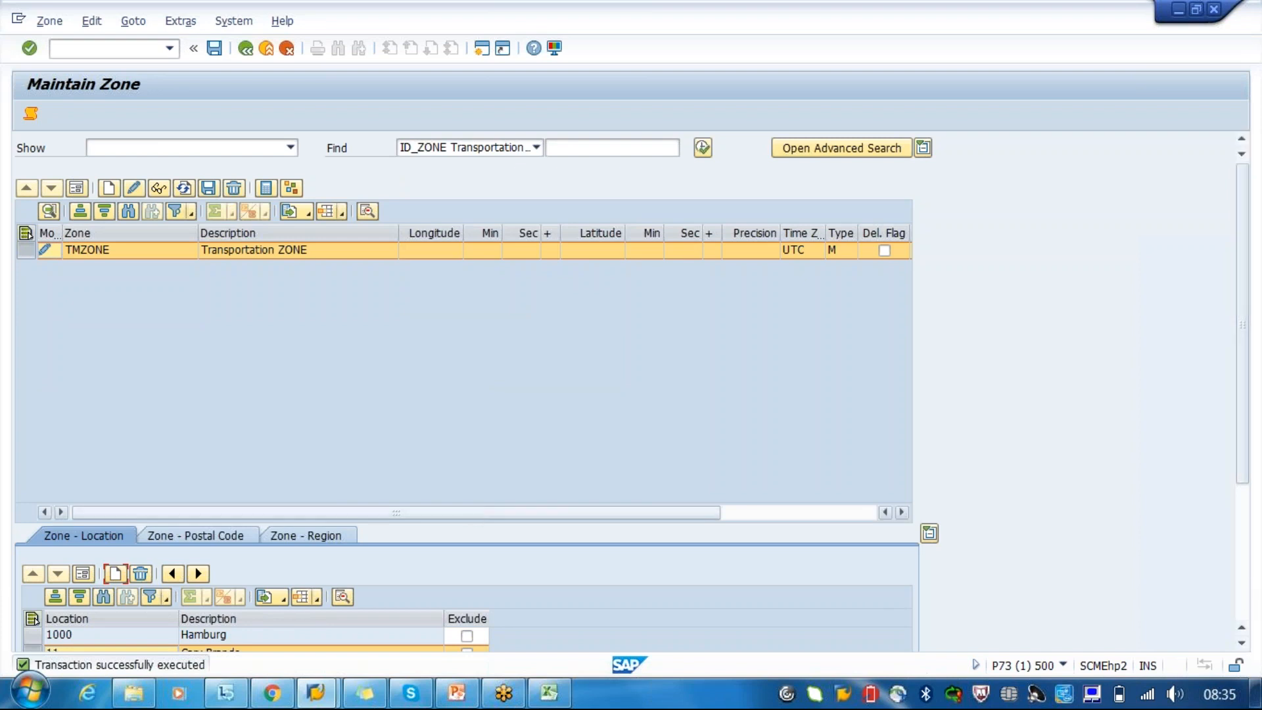
left_click(115, 574)
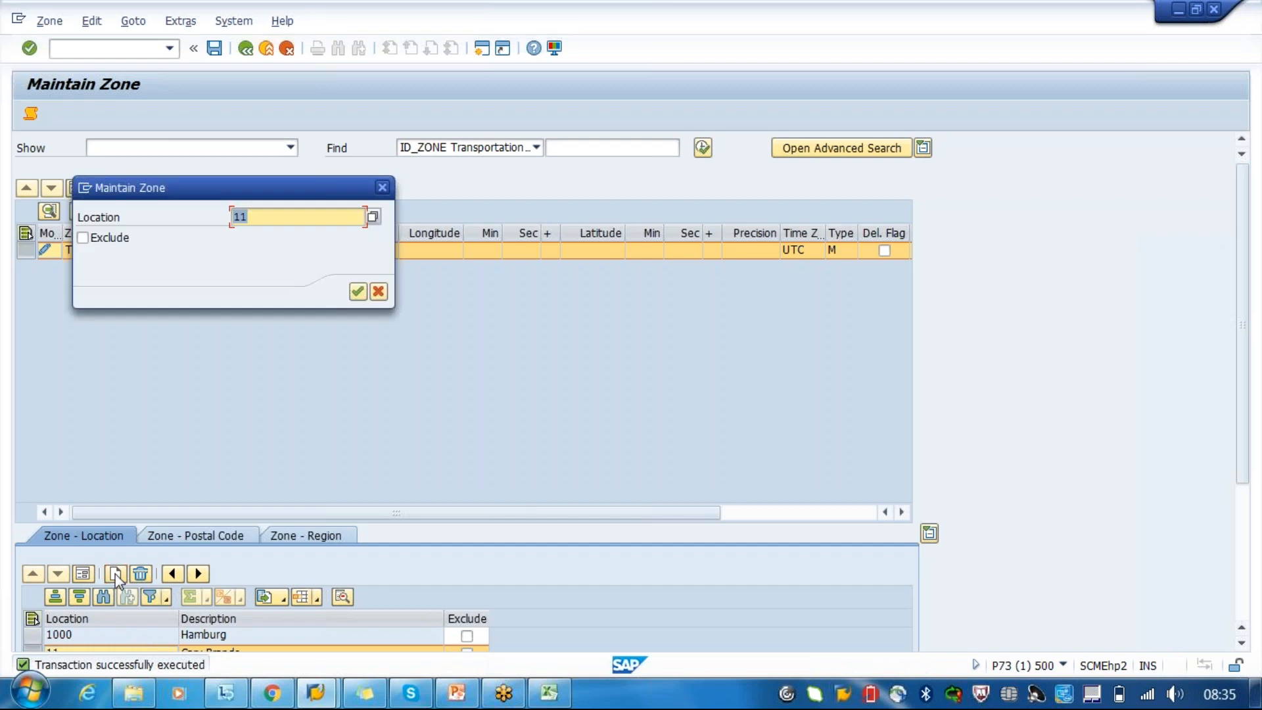
type("12")
key("Return")
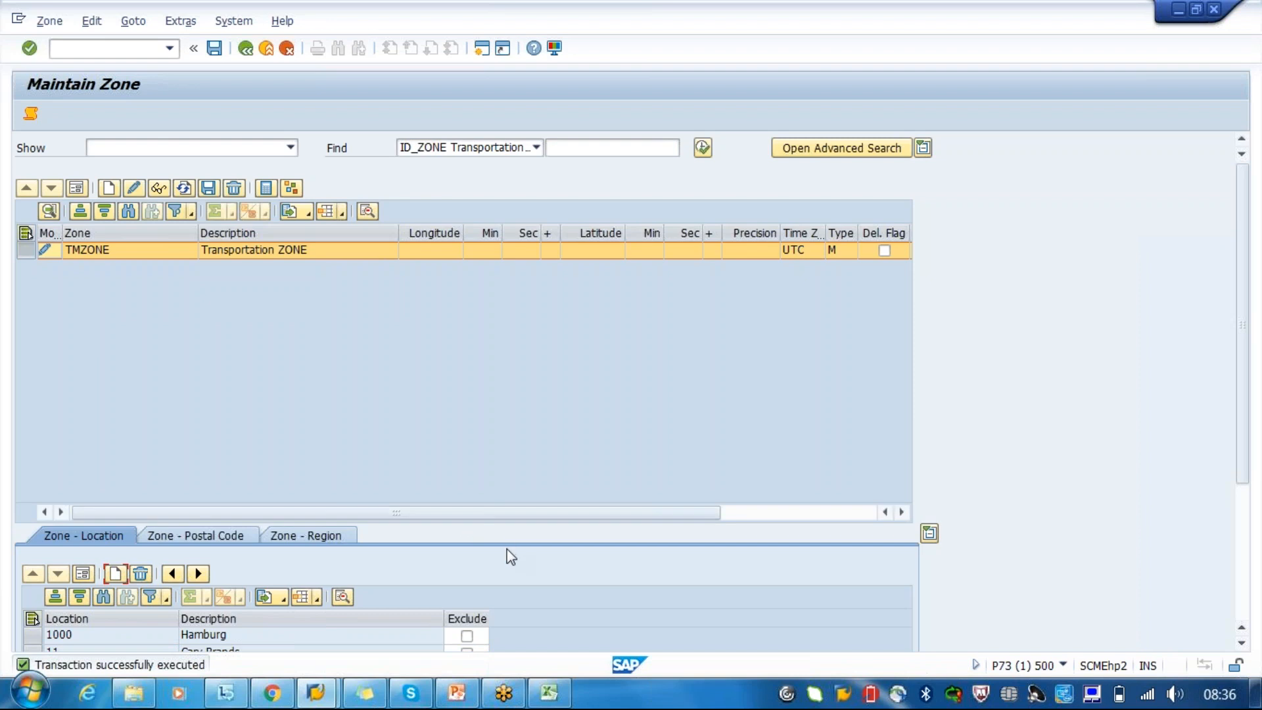
left_click(1244, 615)
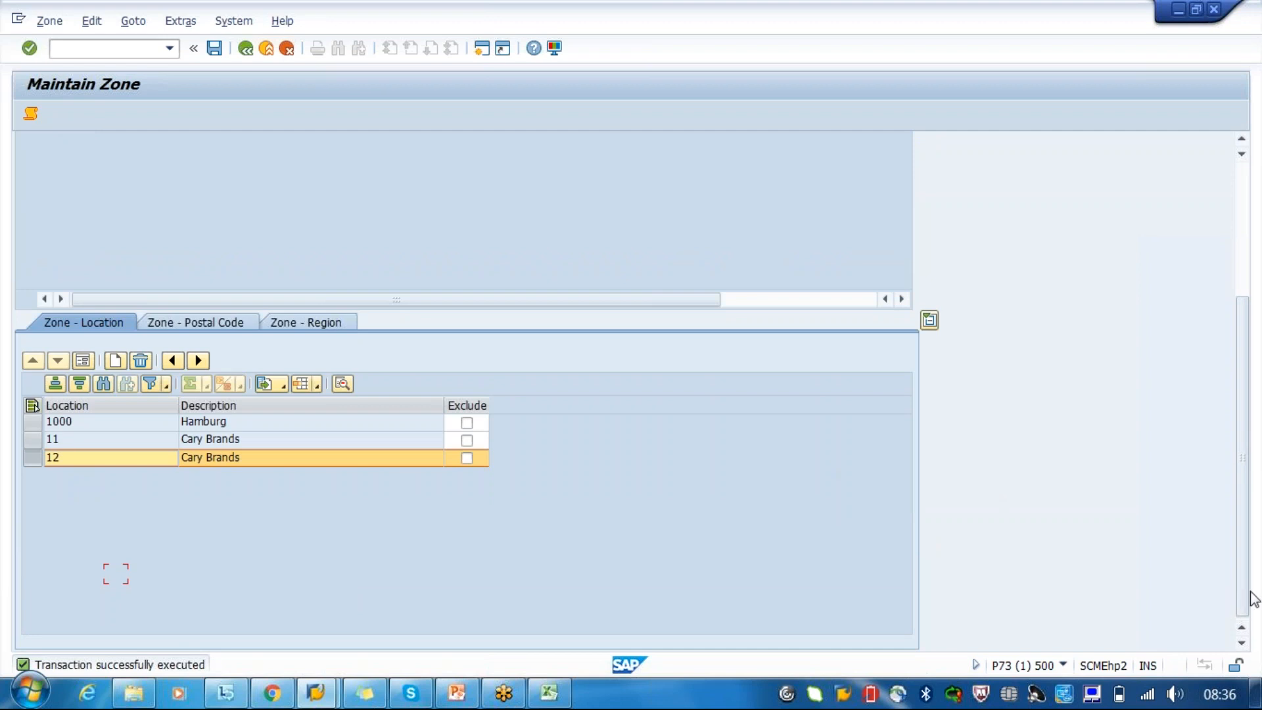
- Save zone TMZONE, and review the Mixed Zone entry among the zone types without choosing another type
left_click_drag(1247, 597, 1241, 511)
left_click(215, 48)
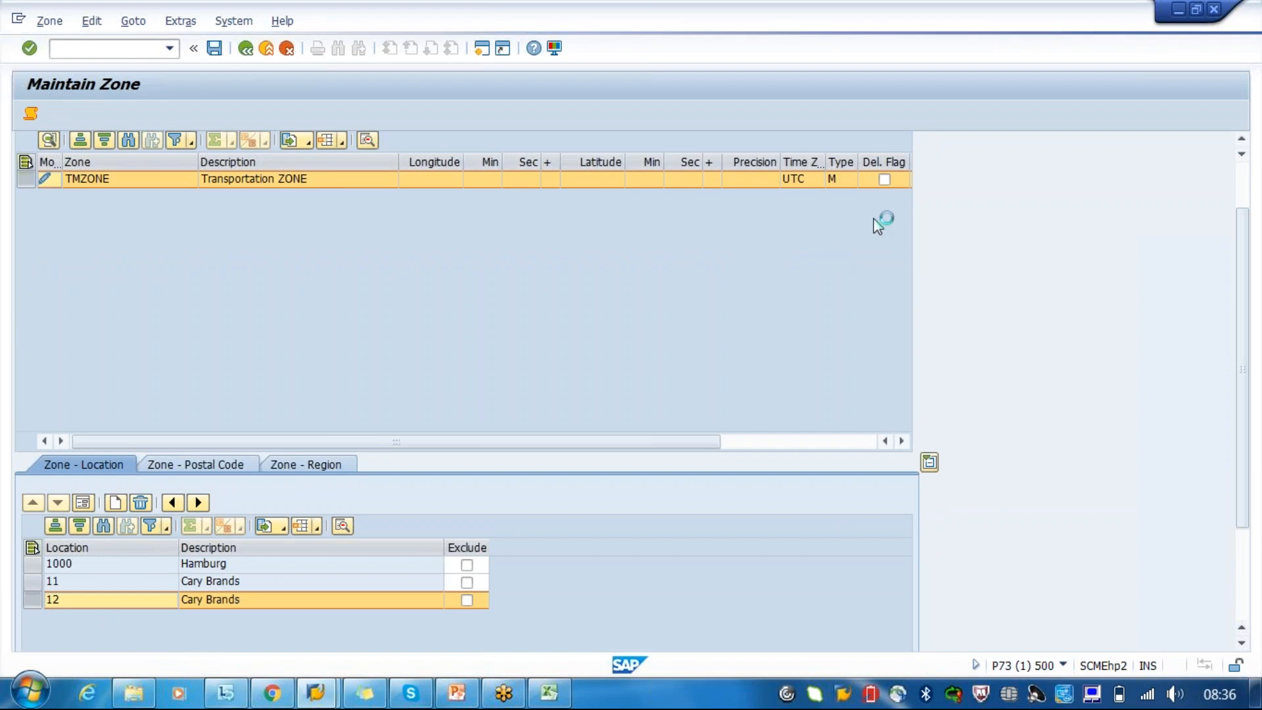
left_click(836, 169)
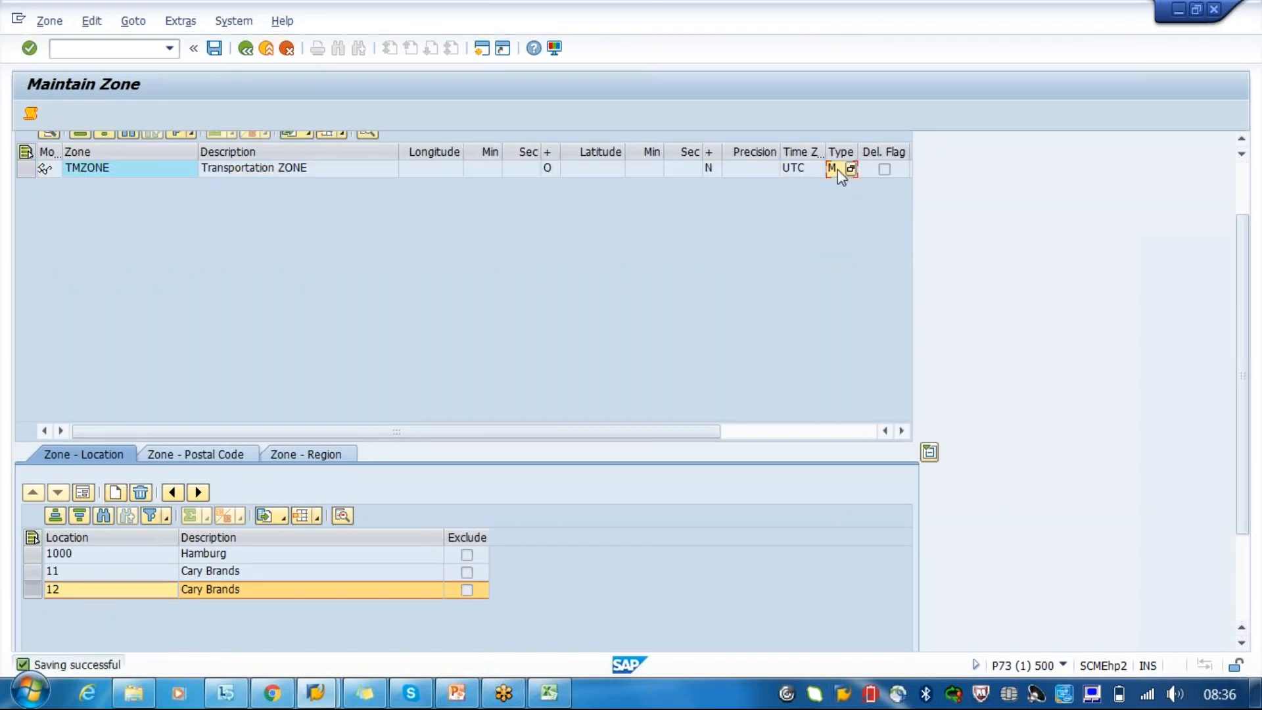
left_click(851, 169)
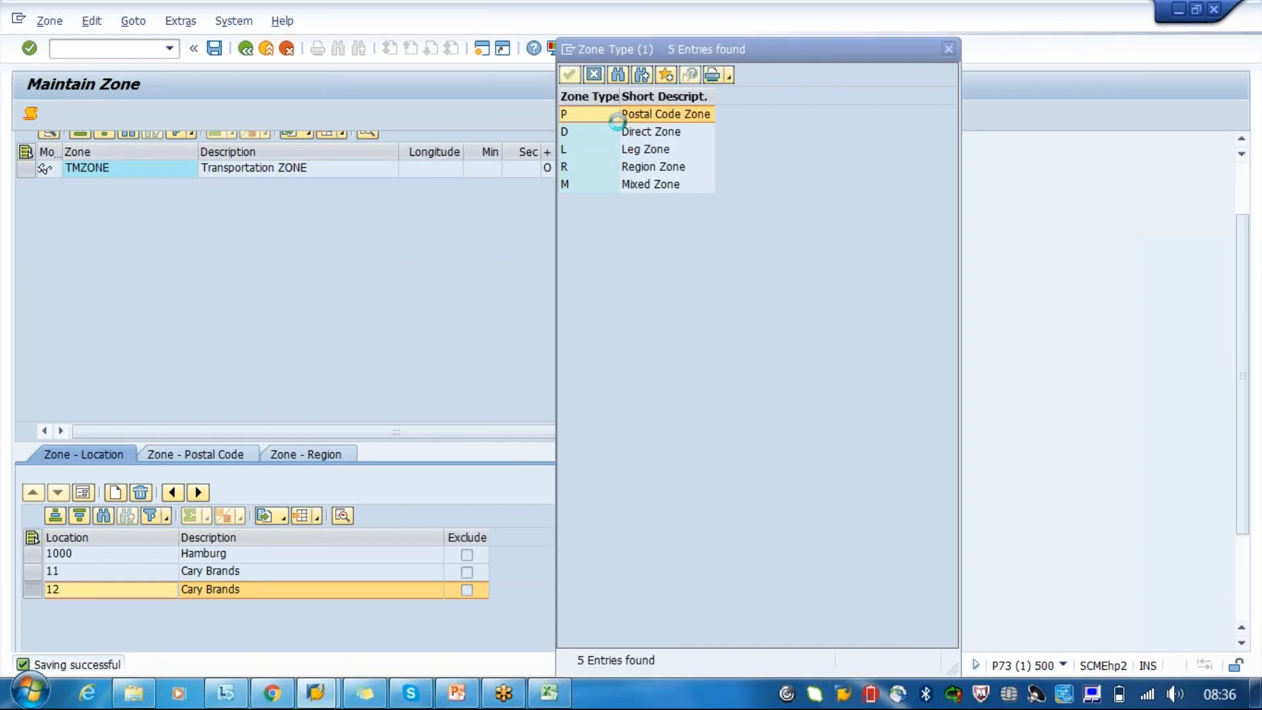
left_click(651, 185)
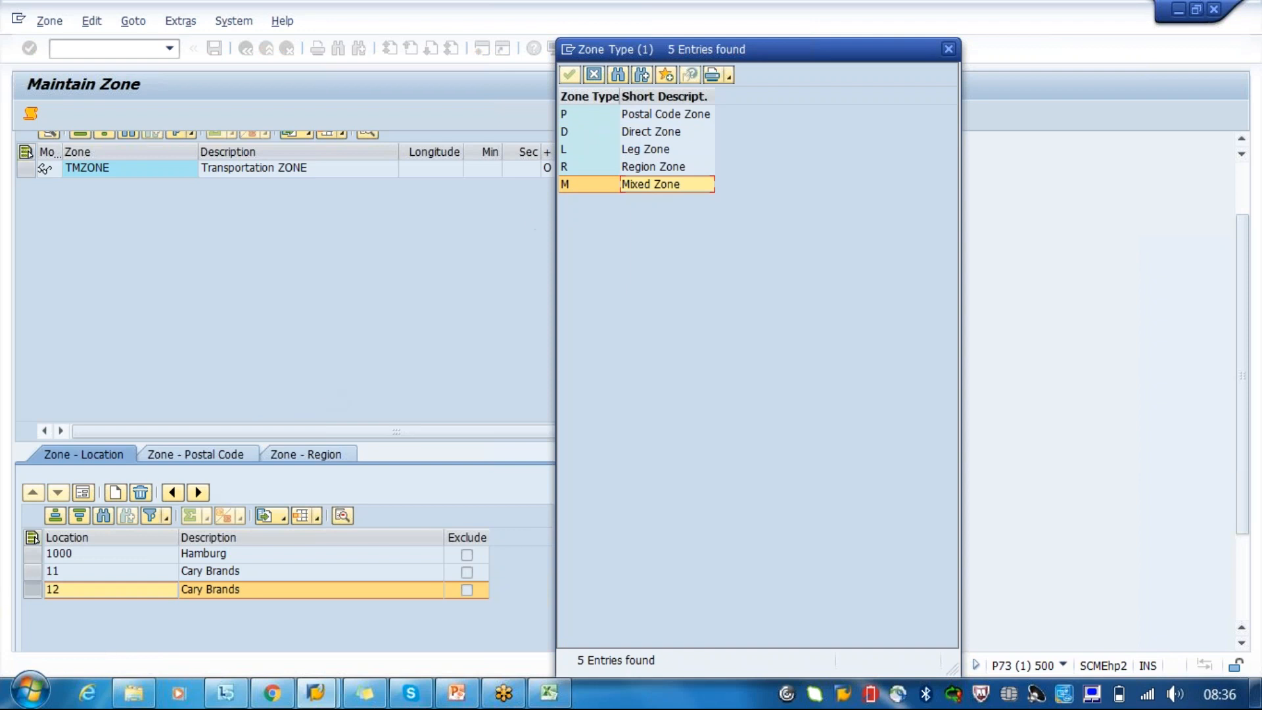
left_click(594, 75)
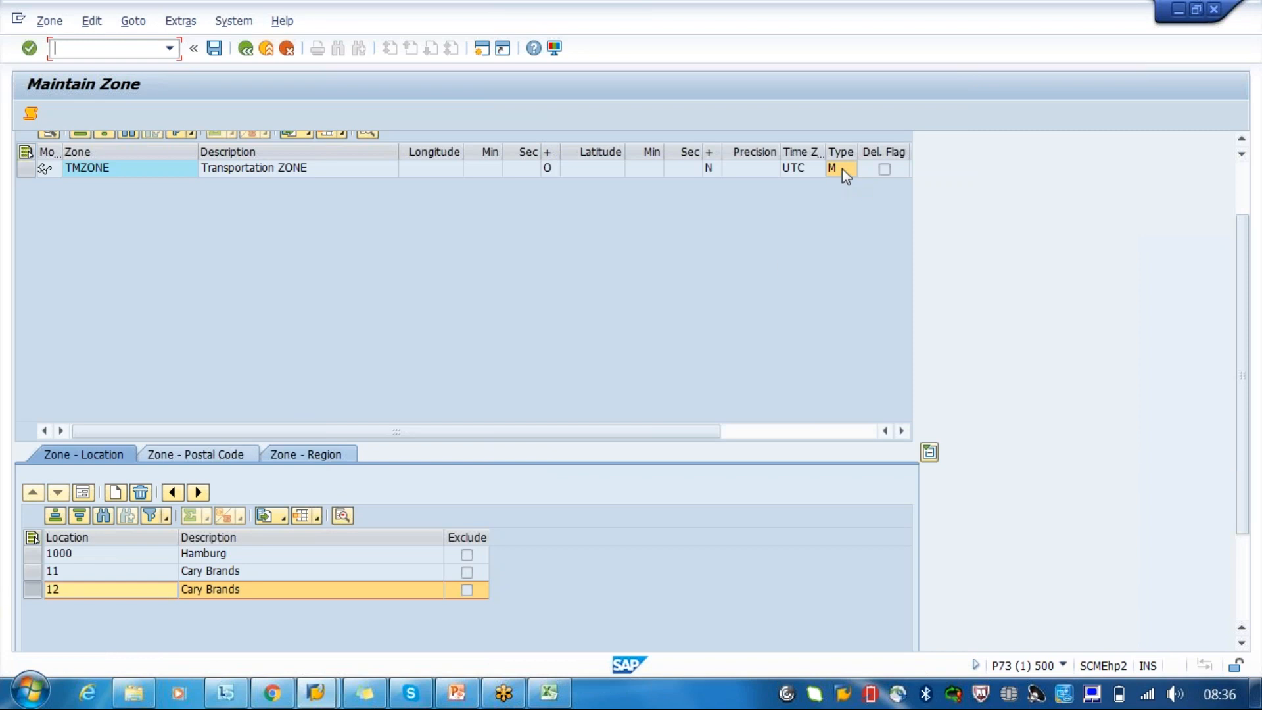
- Assign the India postal code range 560100 to 560300 to zone TMZONE, and close the message log
left_click(208, 460)
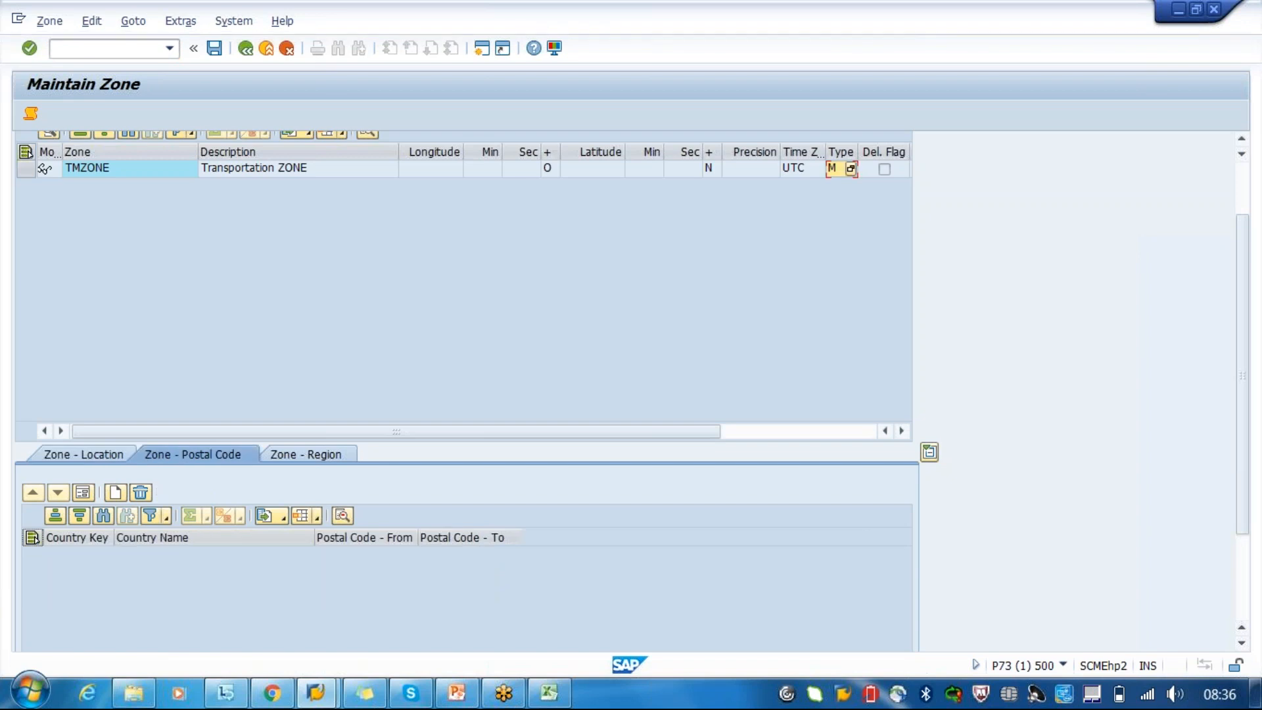
type("IN India")
key("Tab")
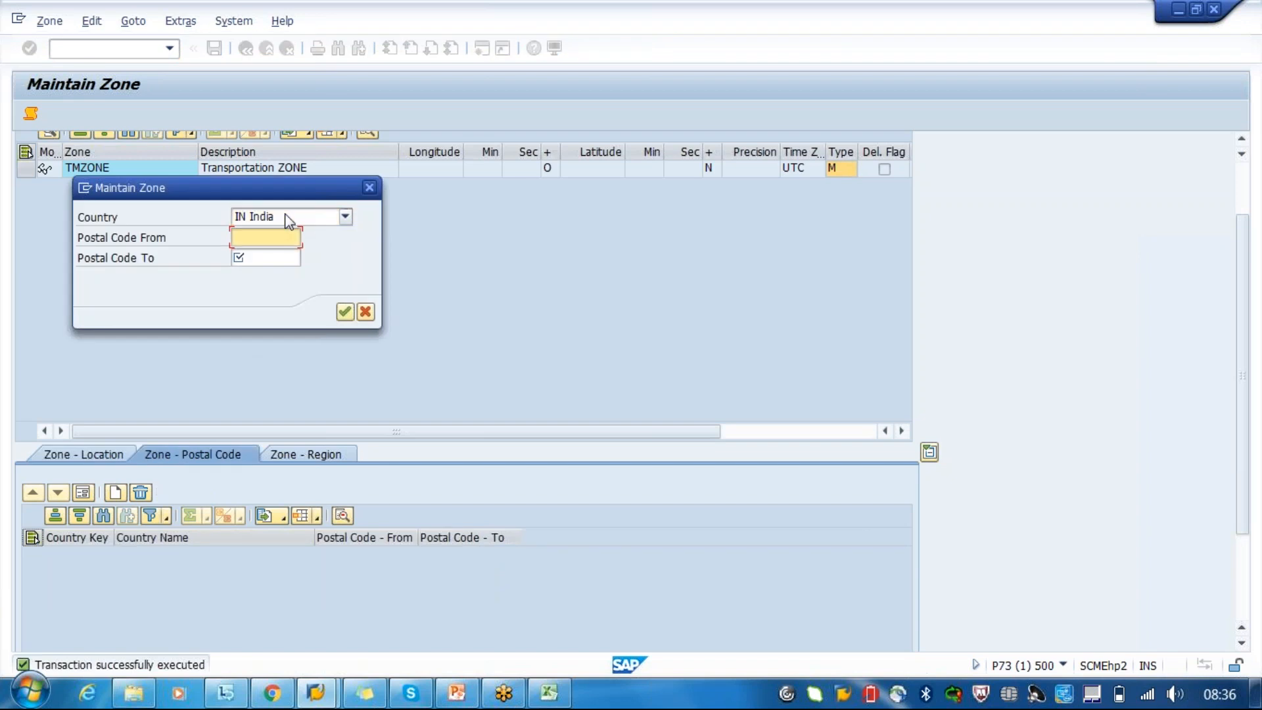
type("560100")
key("Tab")
type("560")
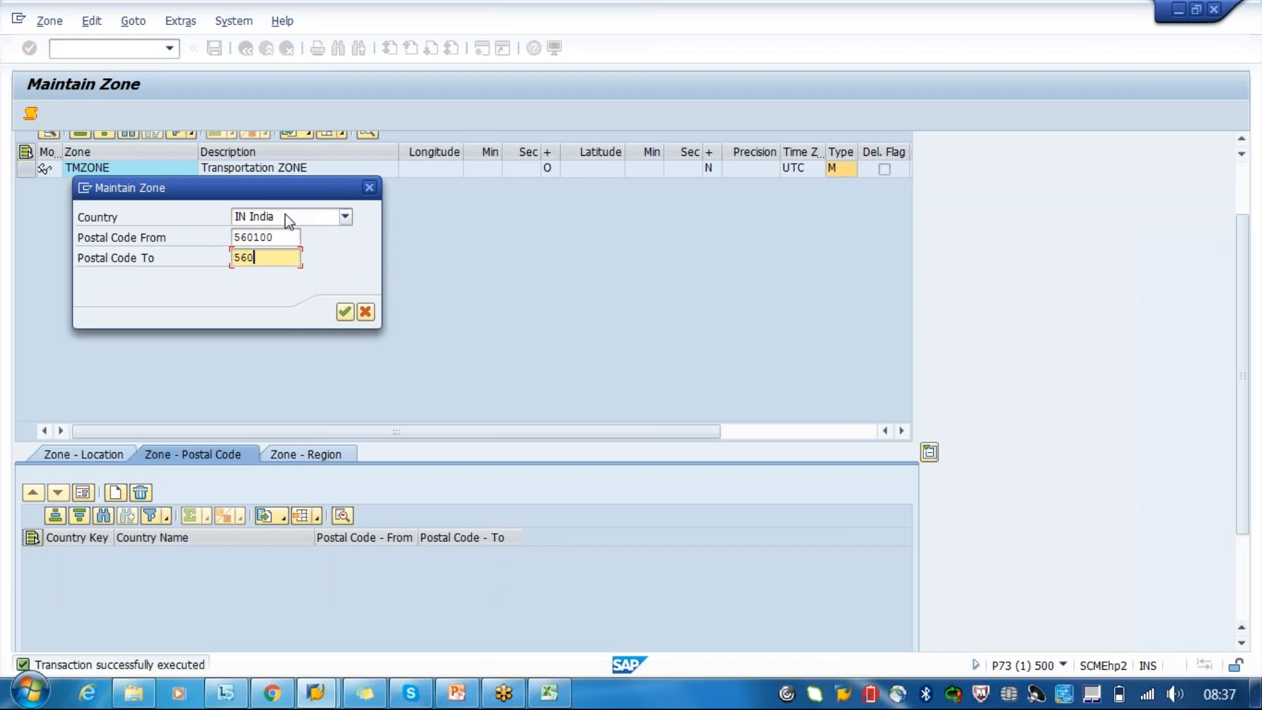
type("300")
key("Return")
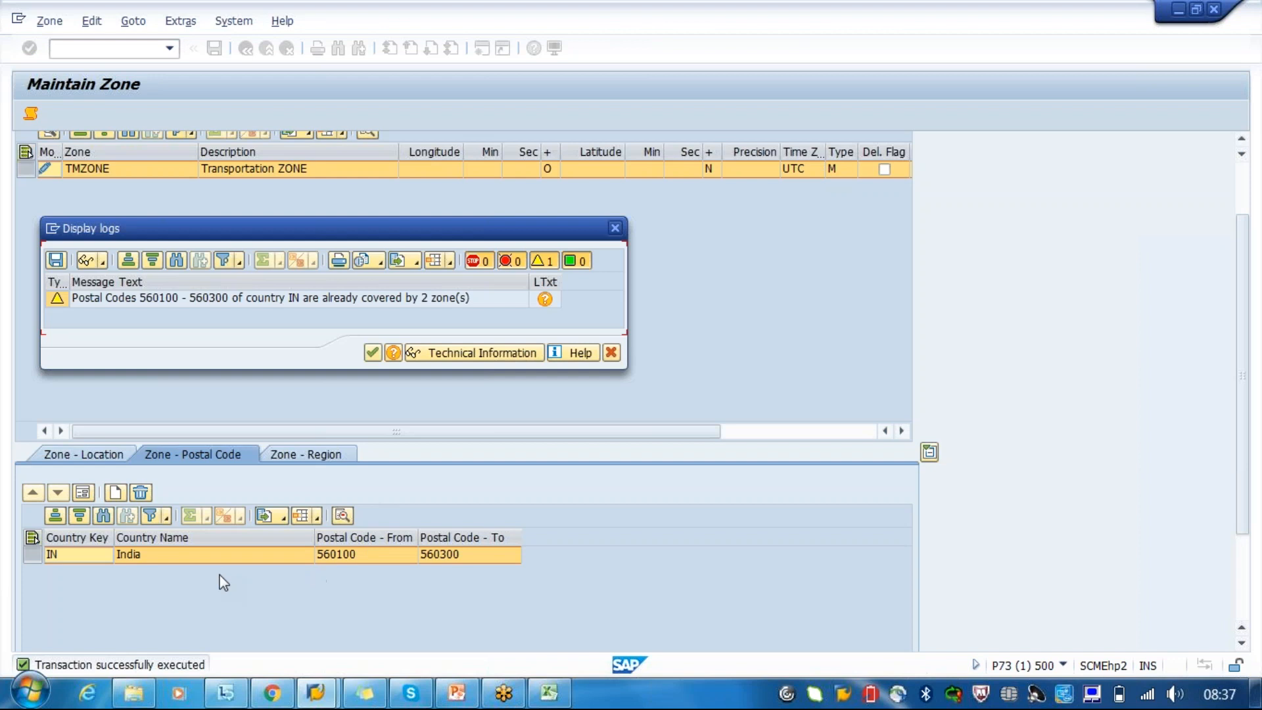
left_click(612, 352)
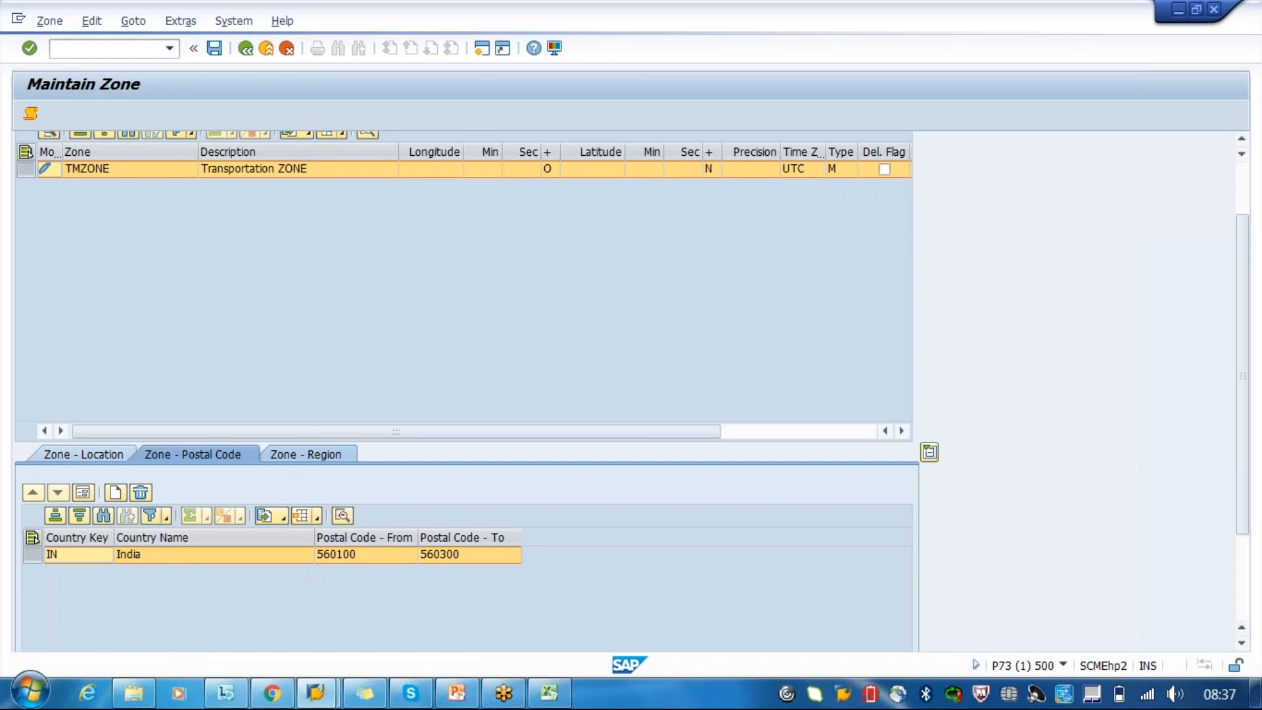
- Start a new region assignment for zone TMZONE with India as the country
left_click(300, 455)
left_click(114, 493)
key("Tab")
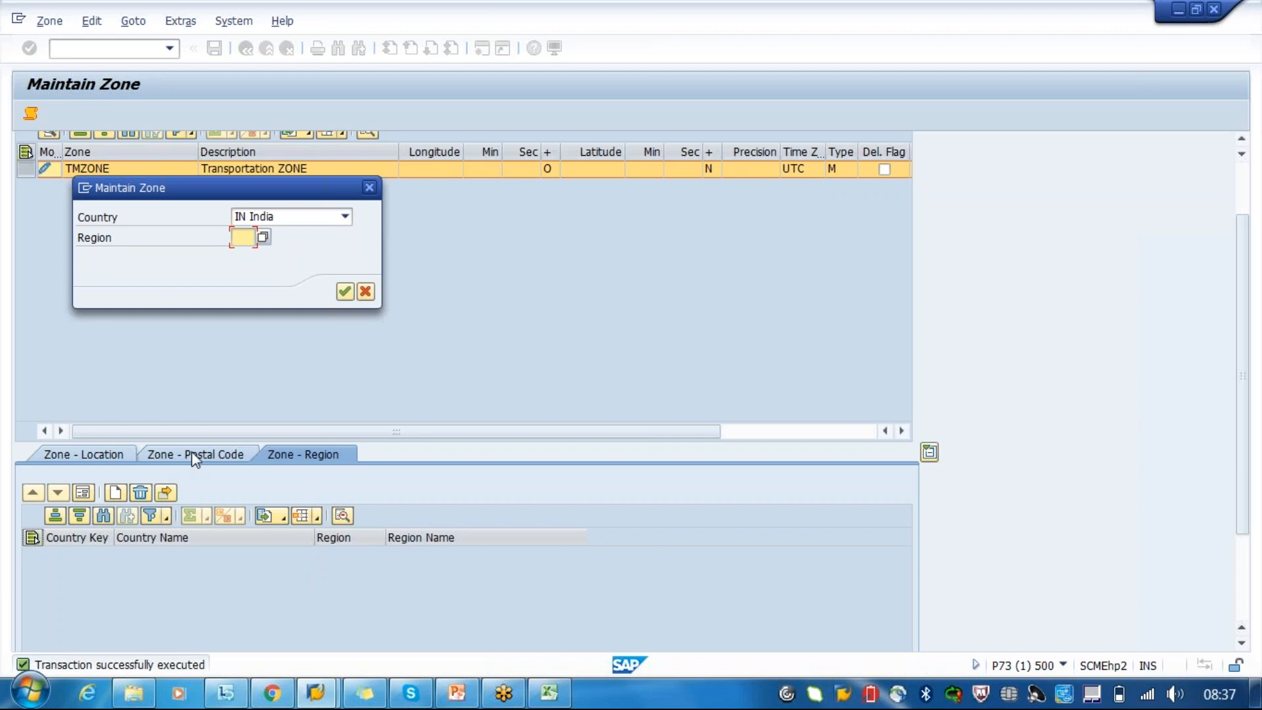
- Try to assign India's region using the codes AP and KA
type("AP")
key("Return")
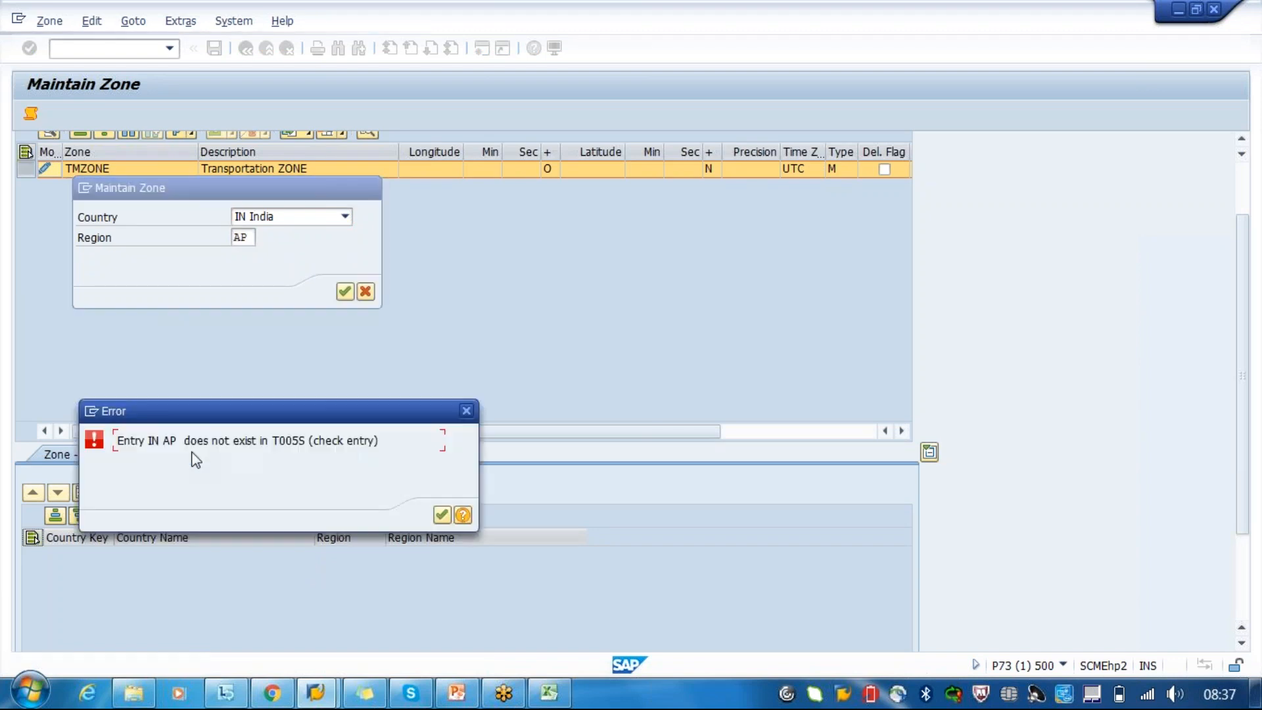
key("Return")
type("KA")
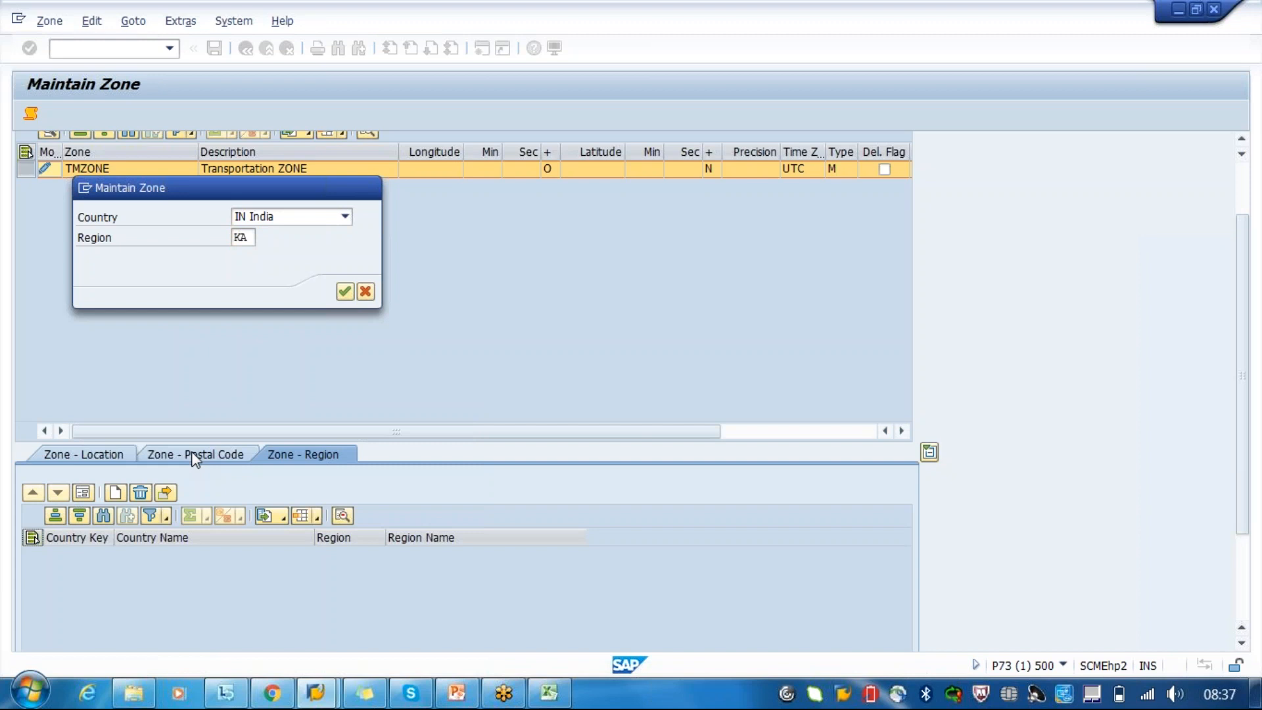
key("Return")
key("Return")
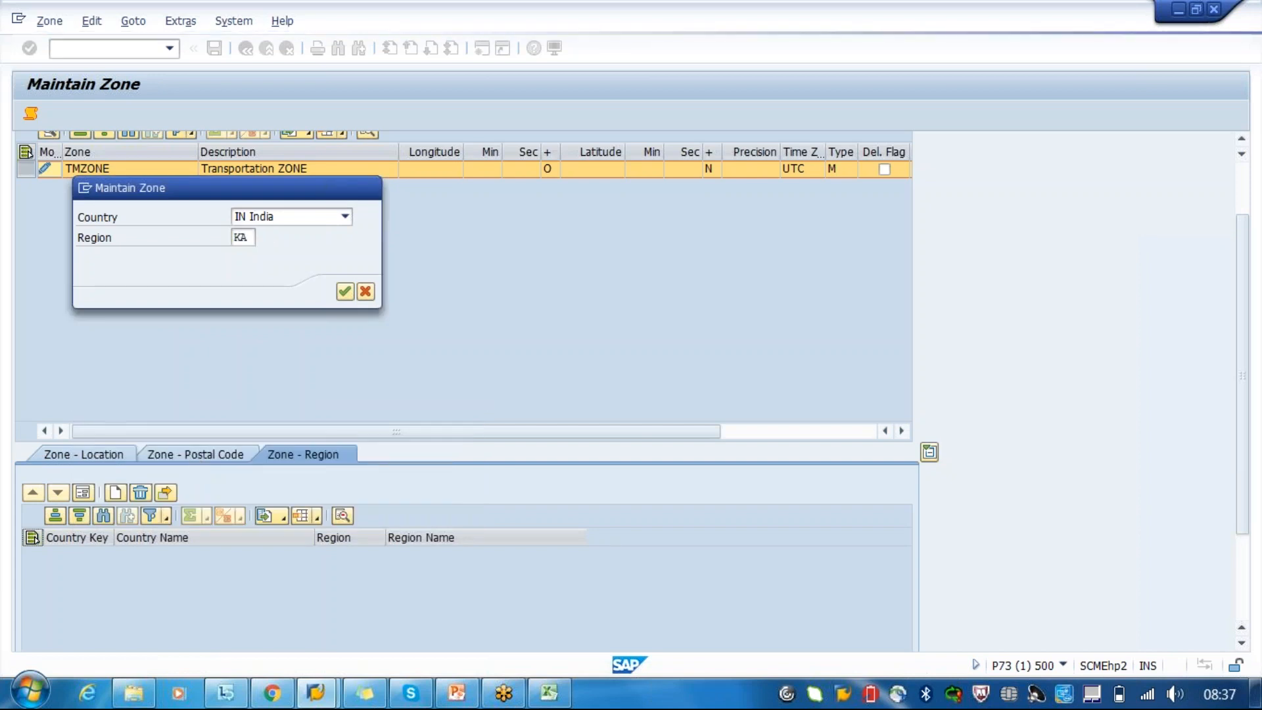
- Choose region 10, Karnataka, from the available India regions, assign it to zone TMZONE, and close the message log
key("F4")
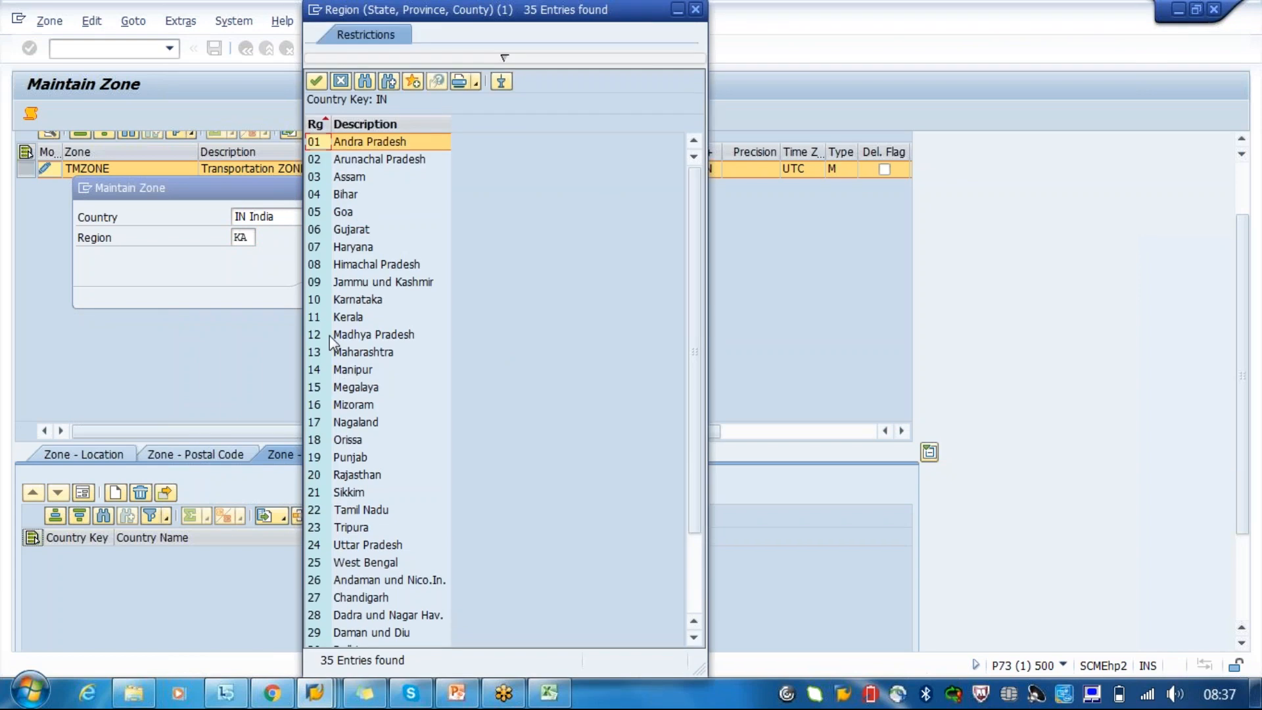
double_click(319, 300)
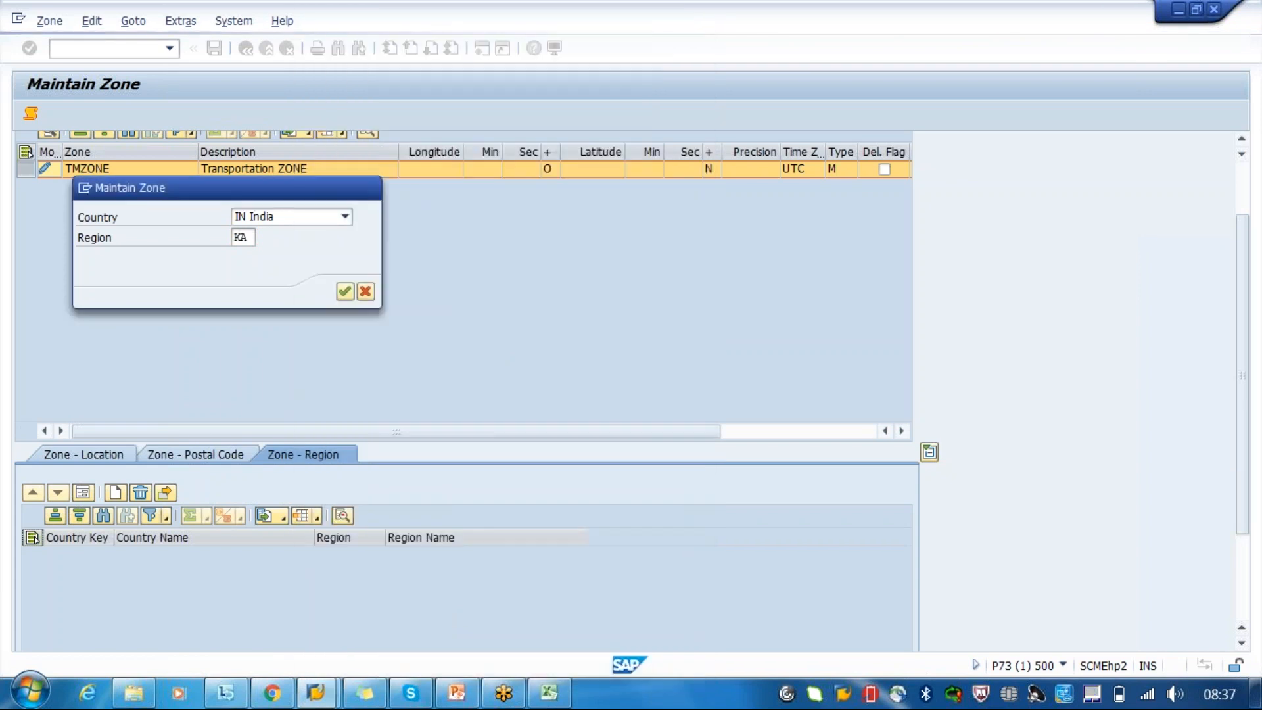
key("Return")
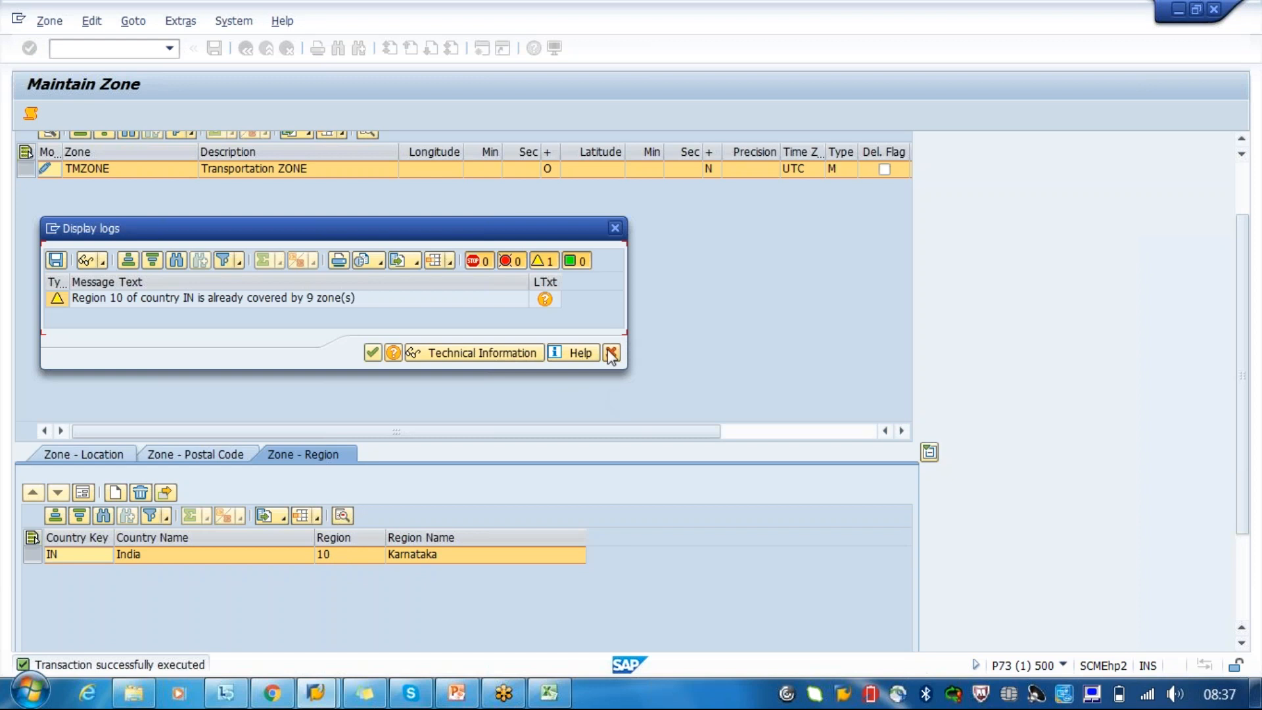
left_click(374, 354)
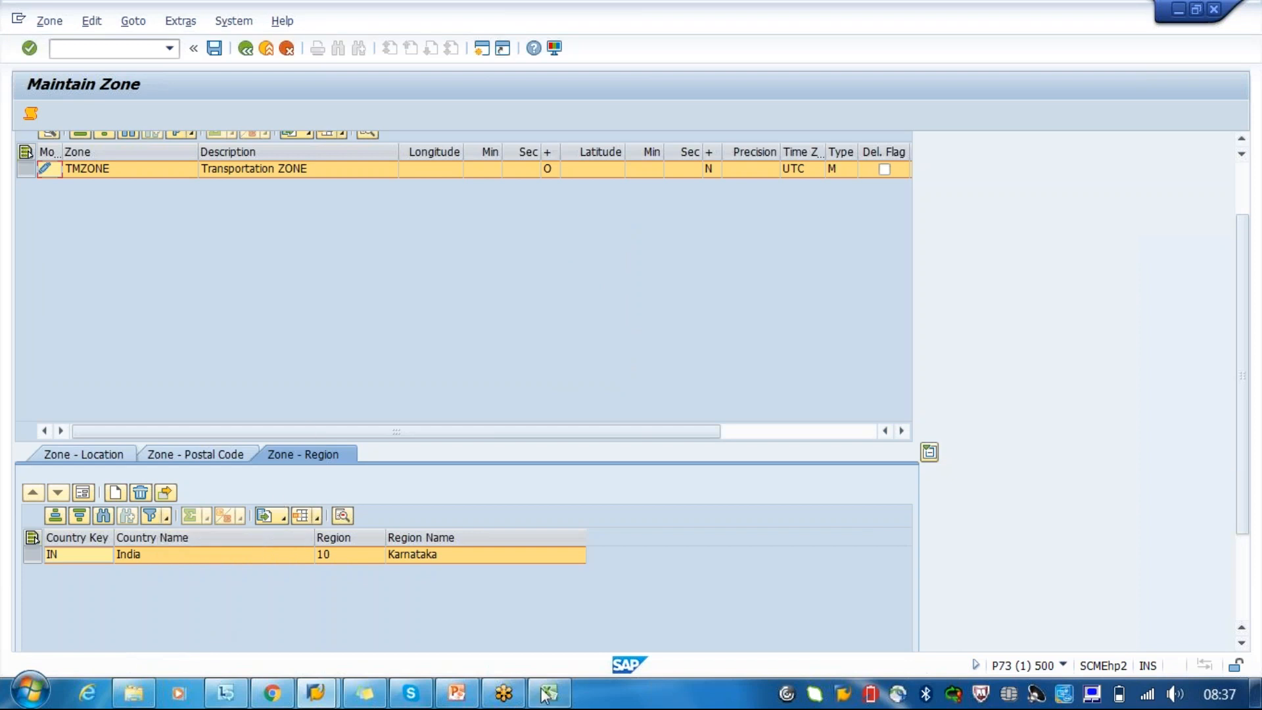
- View the Excel sheet Book1 briefly, and switch to Master Data.pptx in PowerPoint to show the Transportation Lanes slide
mouse_move(550, 697)
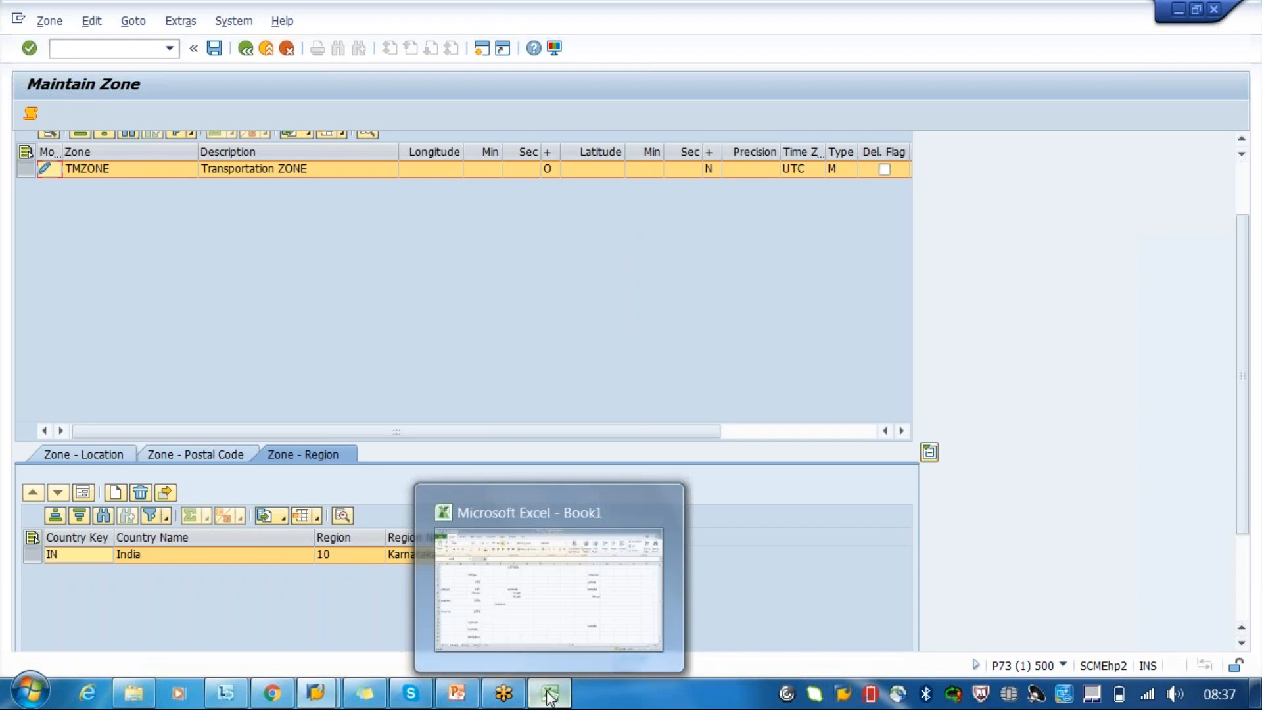
left_click(550, 697)
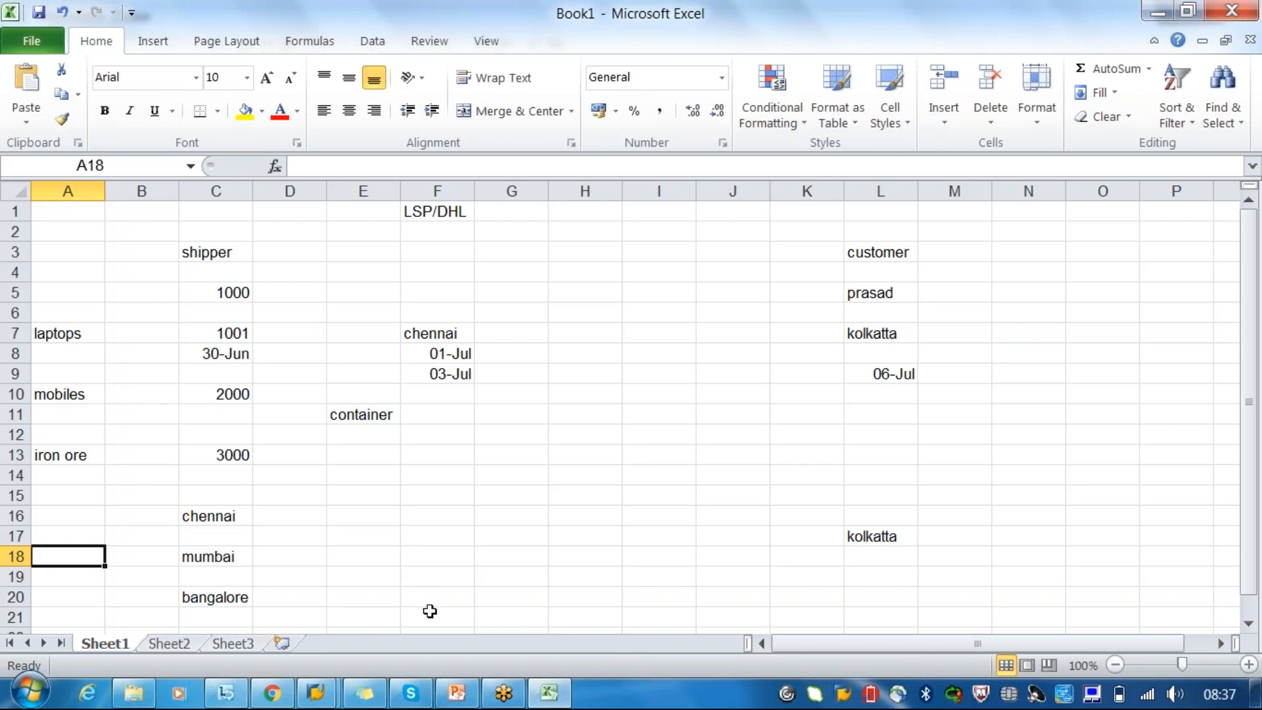
mouse_move(468, 695)
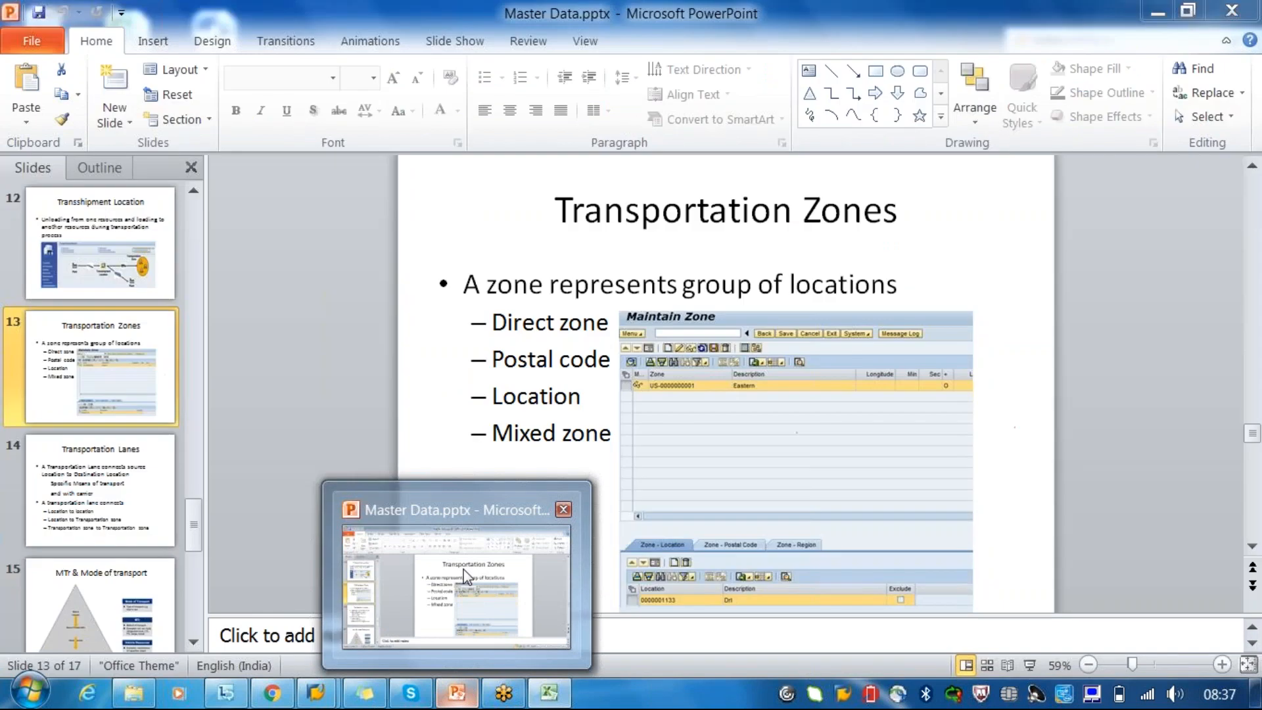
left_click(465, 575)
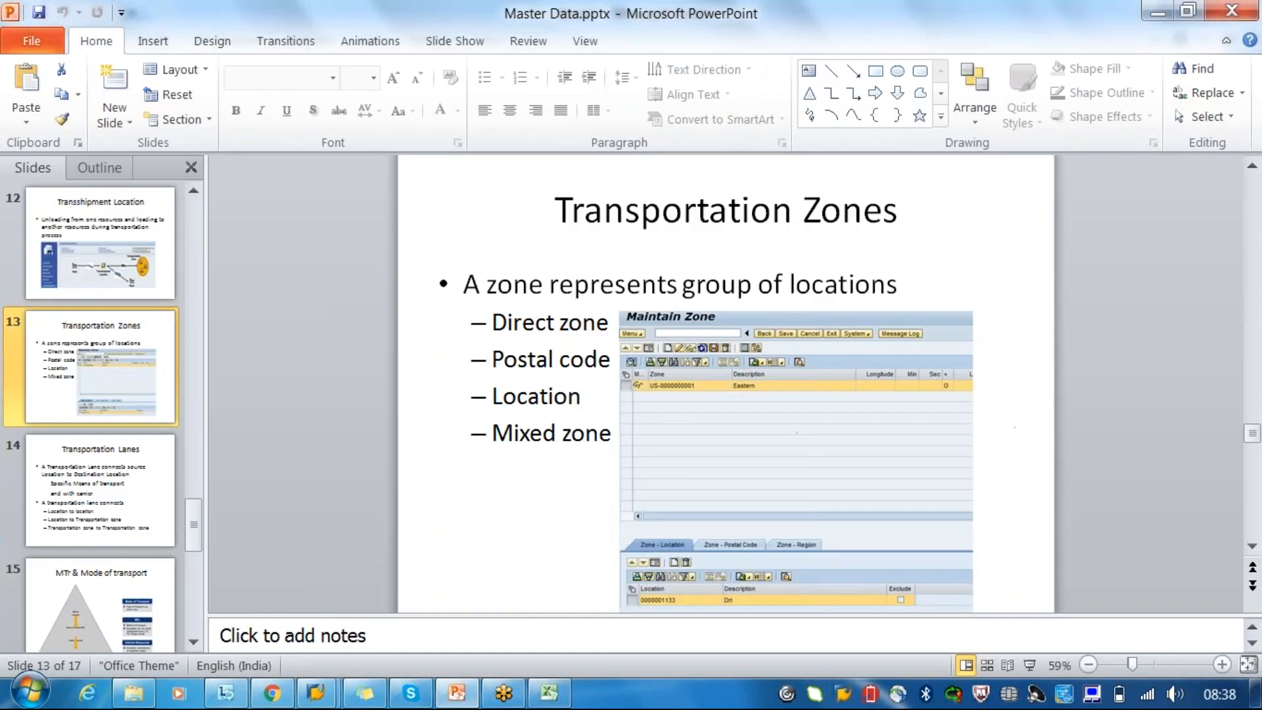
left_click(95, 523)
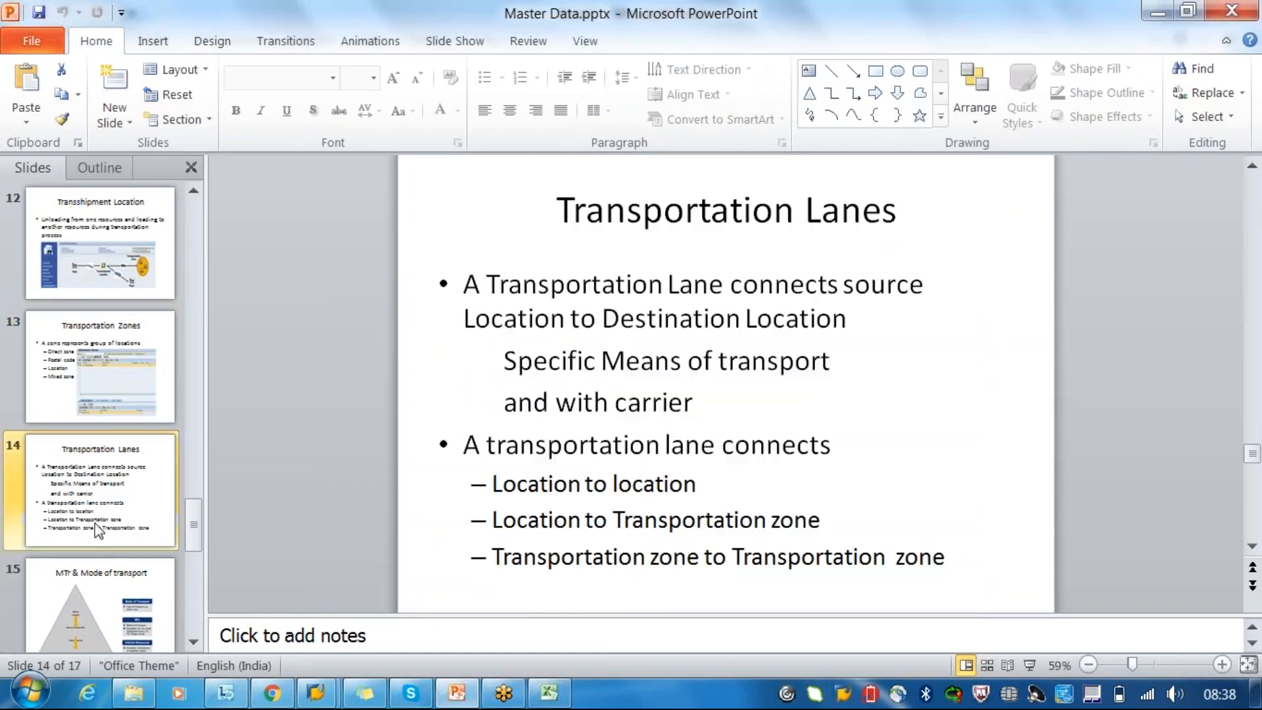
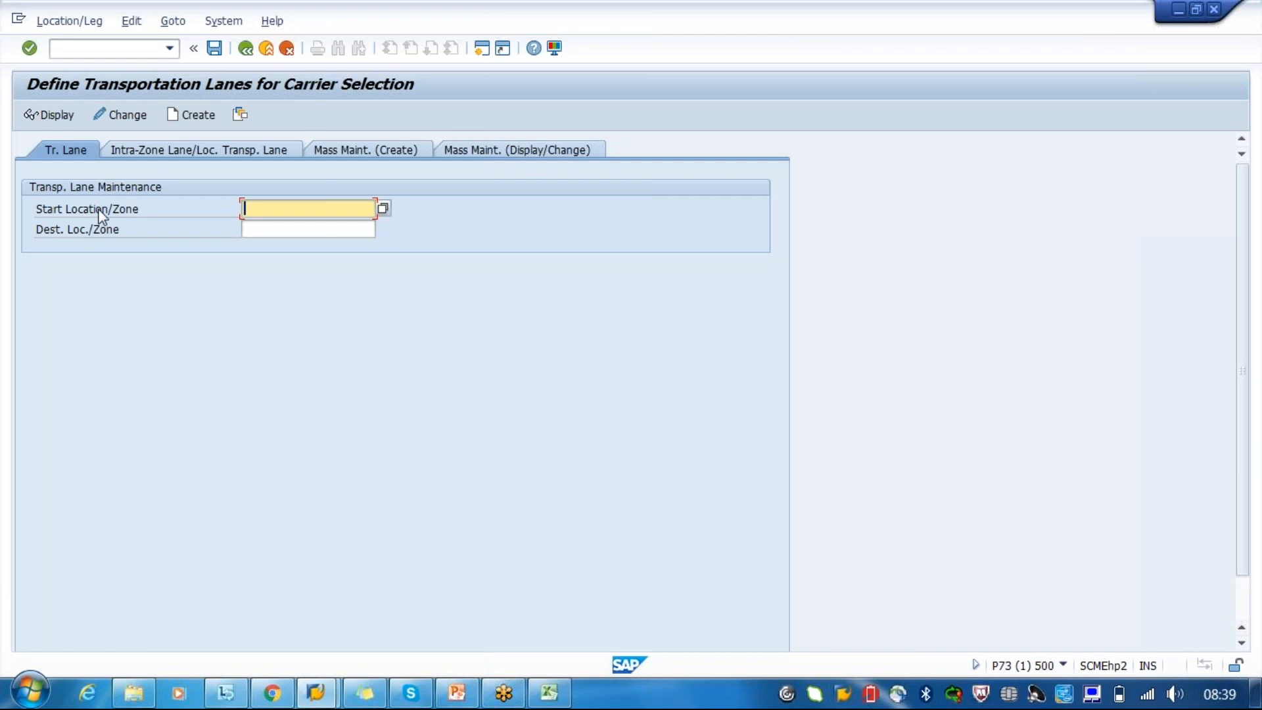
- Open the transportation lane from start location 3100 to destination CU302 for changing
left_click(274, 231)
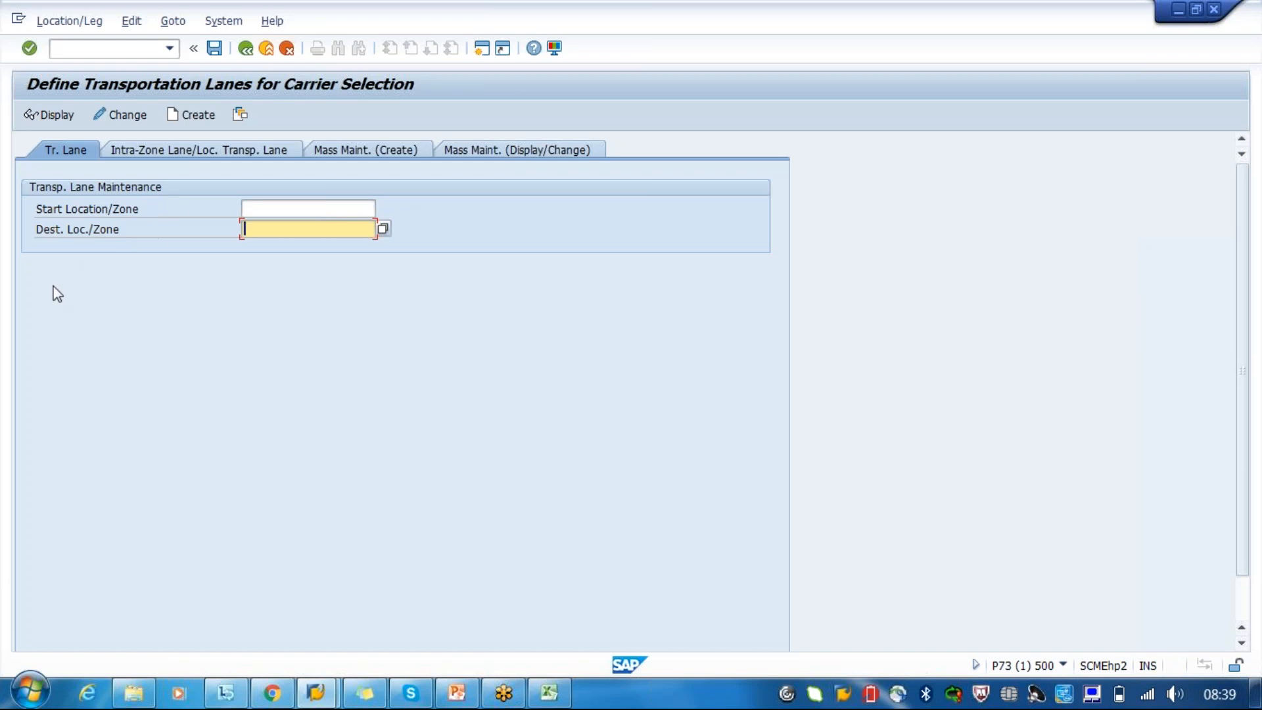
left_click(313, 205)
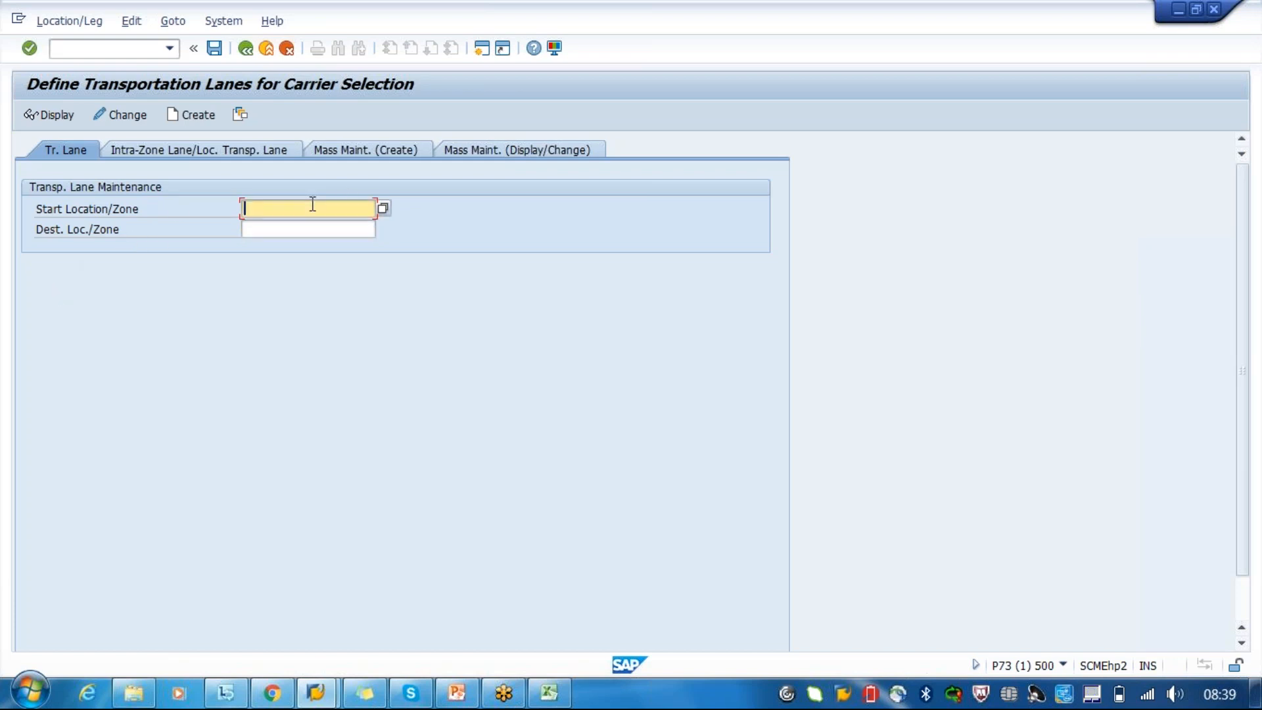
type("3100")
left_click(262, 230)
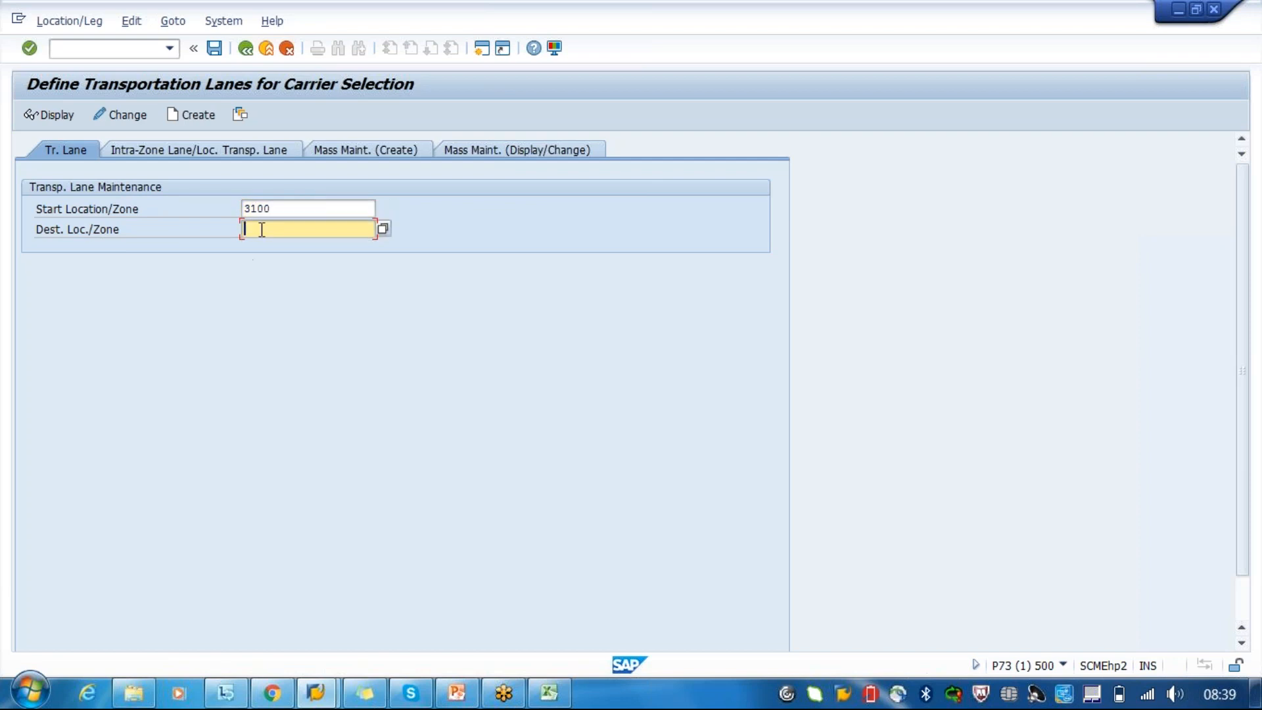
type("cu302")
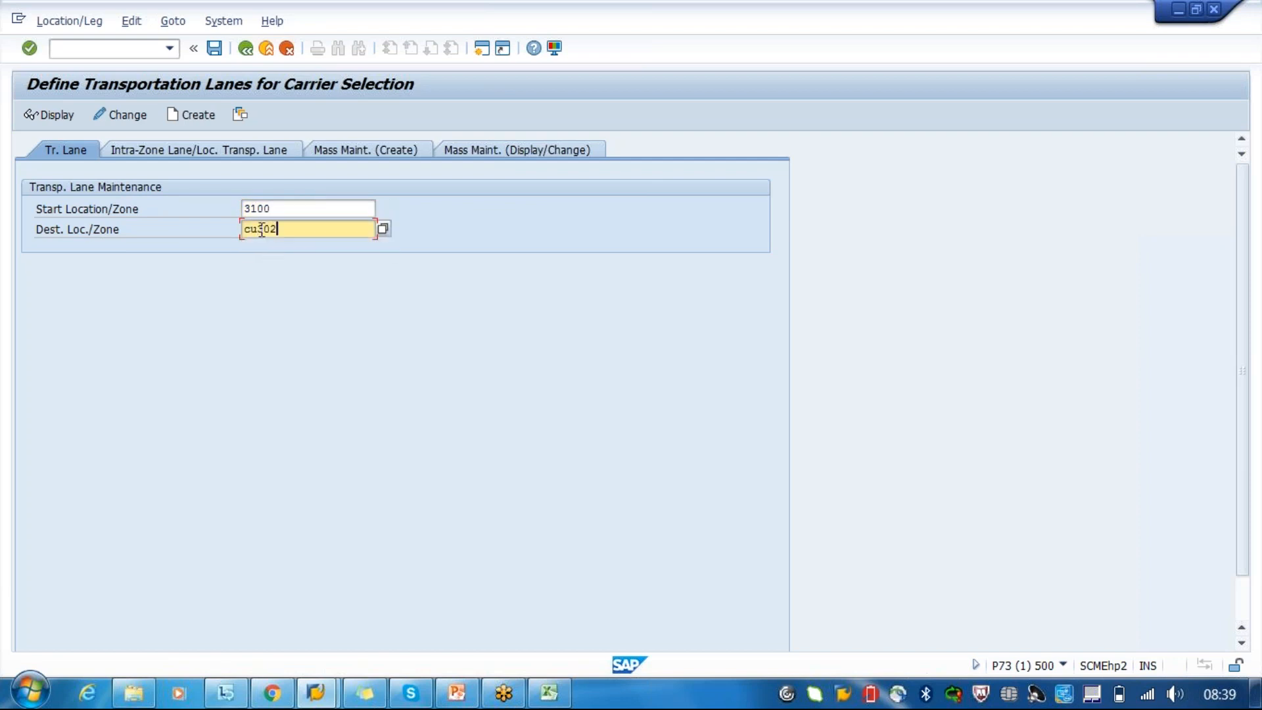
key("Return")
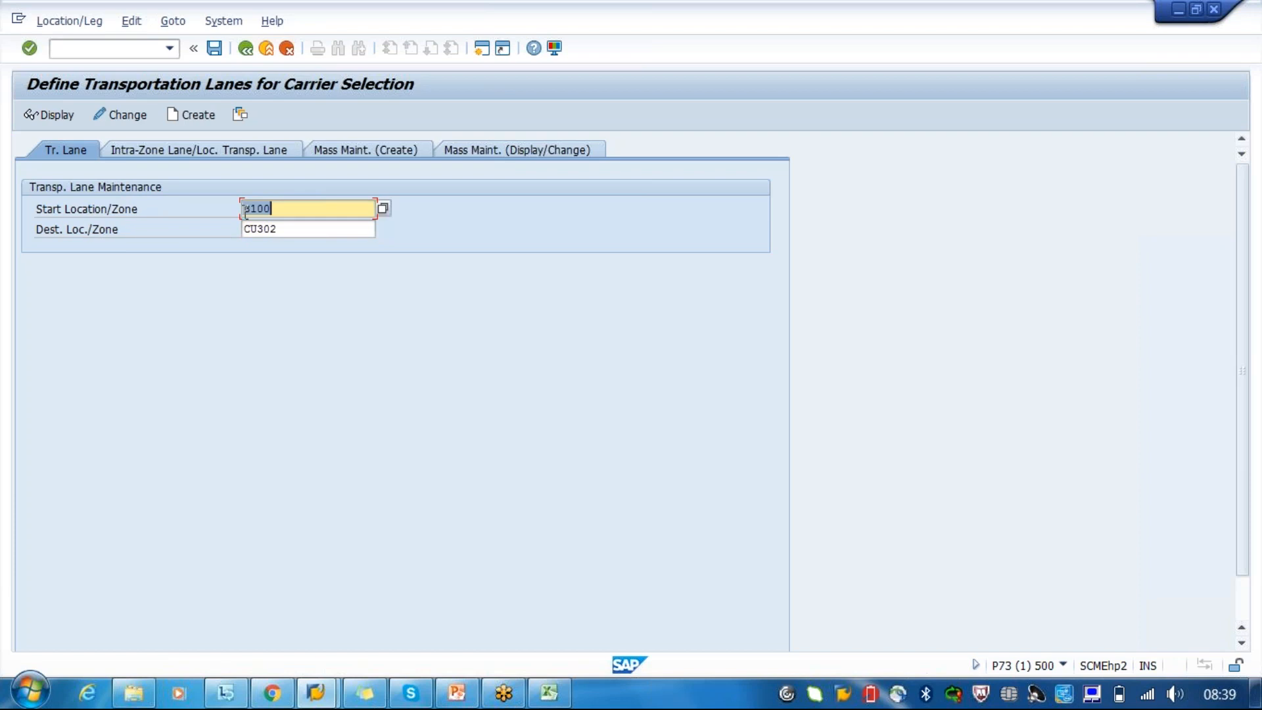
left_click(121, 120)
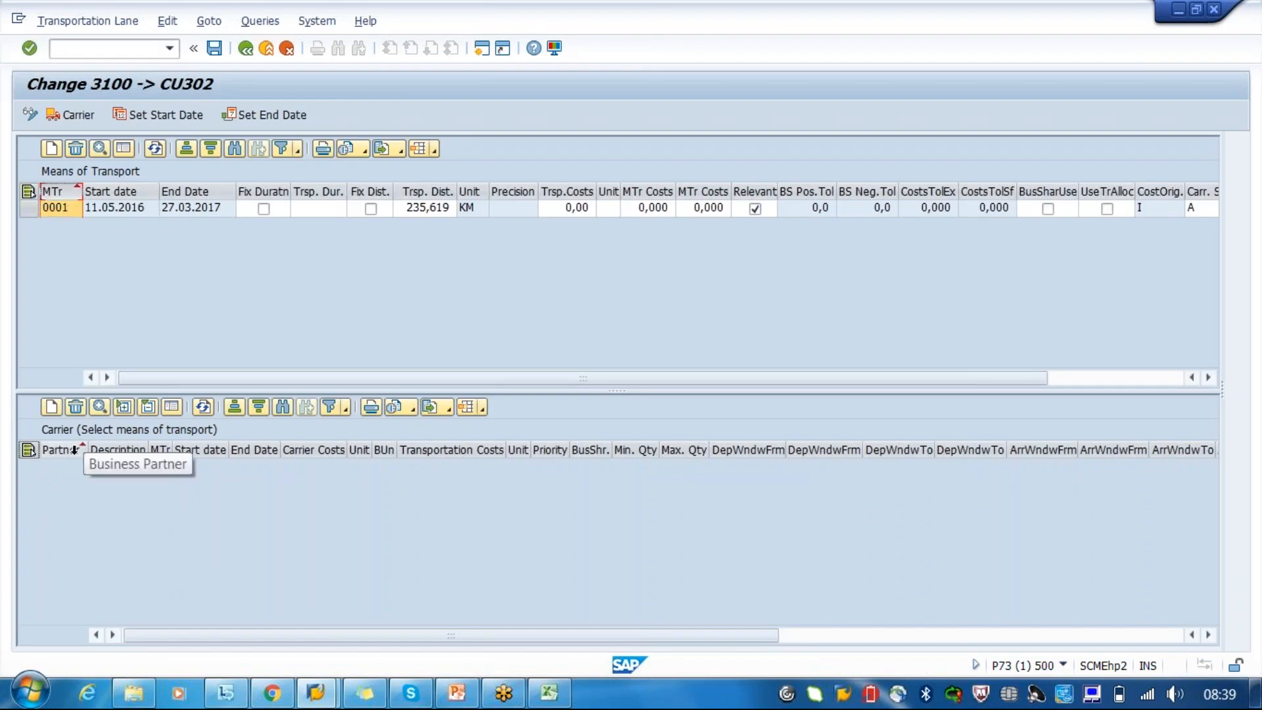
- Start a new means of transport entry for the lane and look through the available means of transport
left_click(51, 150)
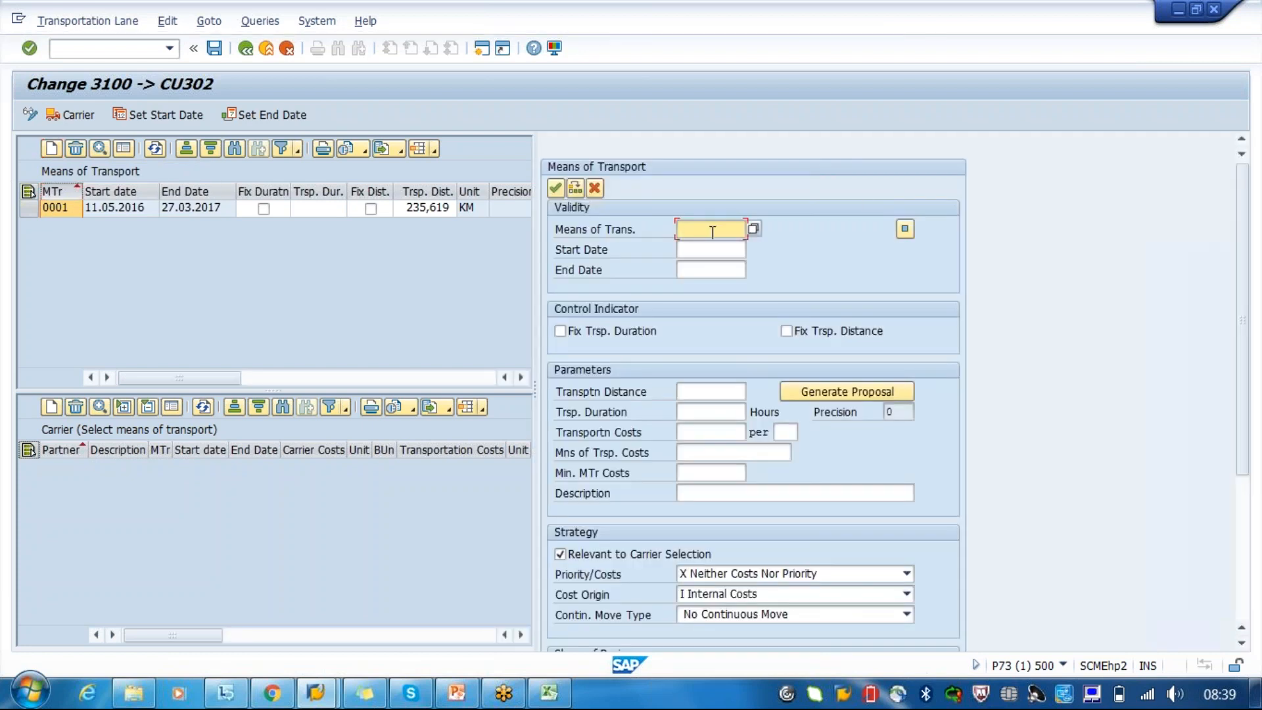
left_click(754, 228)
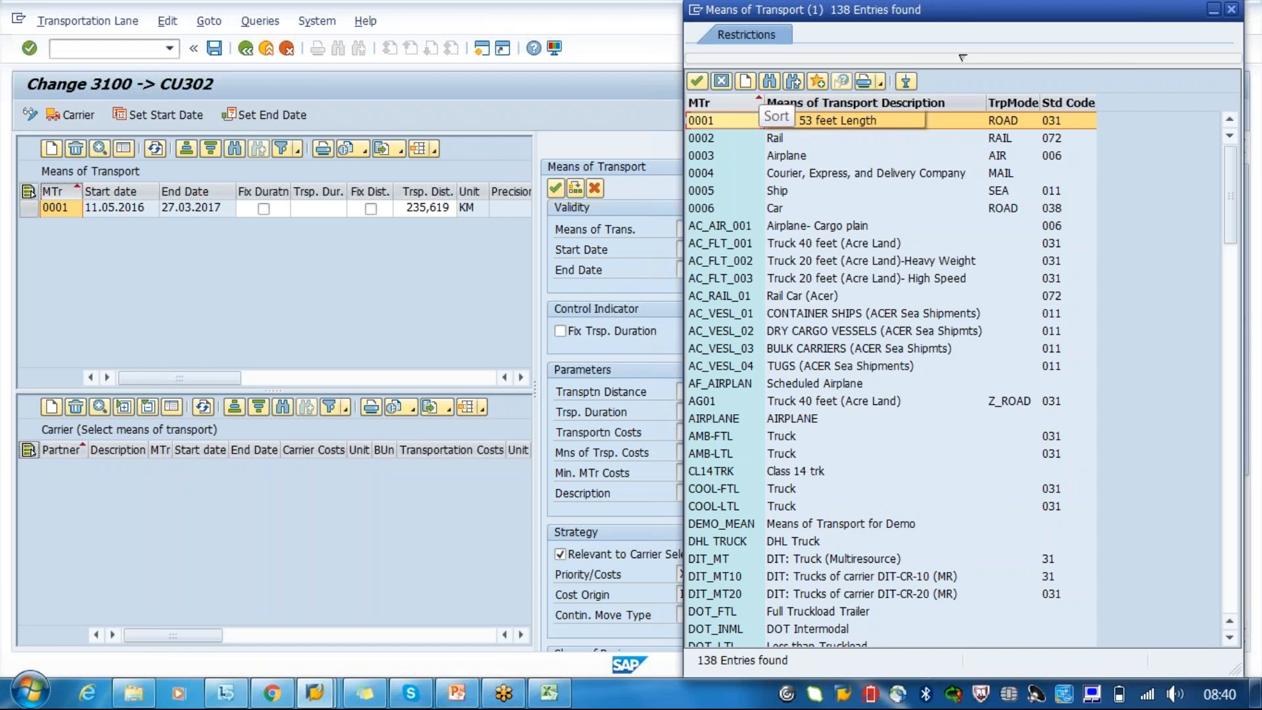
left_click(721, 81)
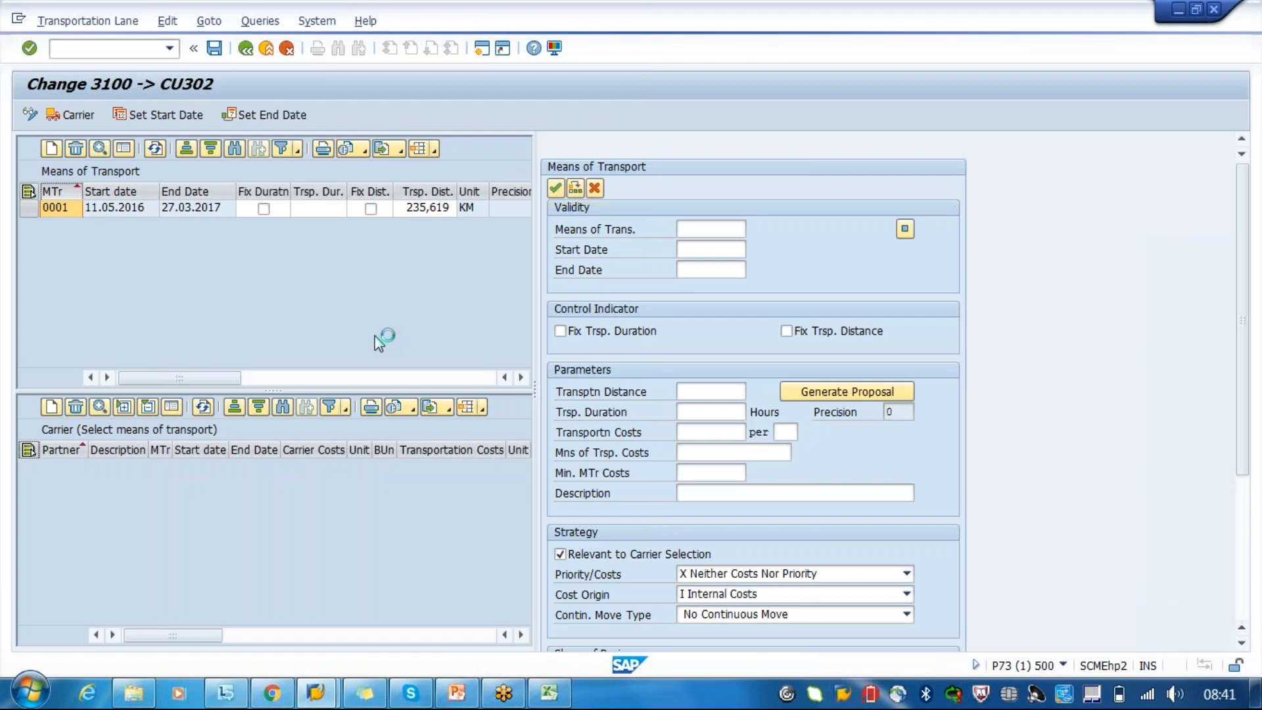
left_click(355, 280)
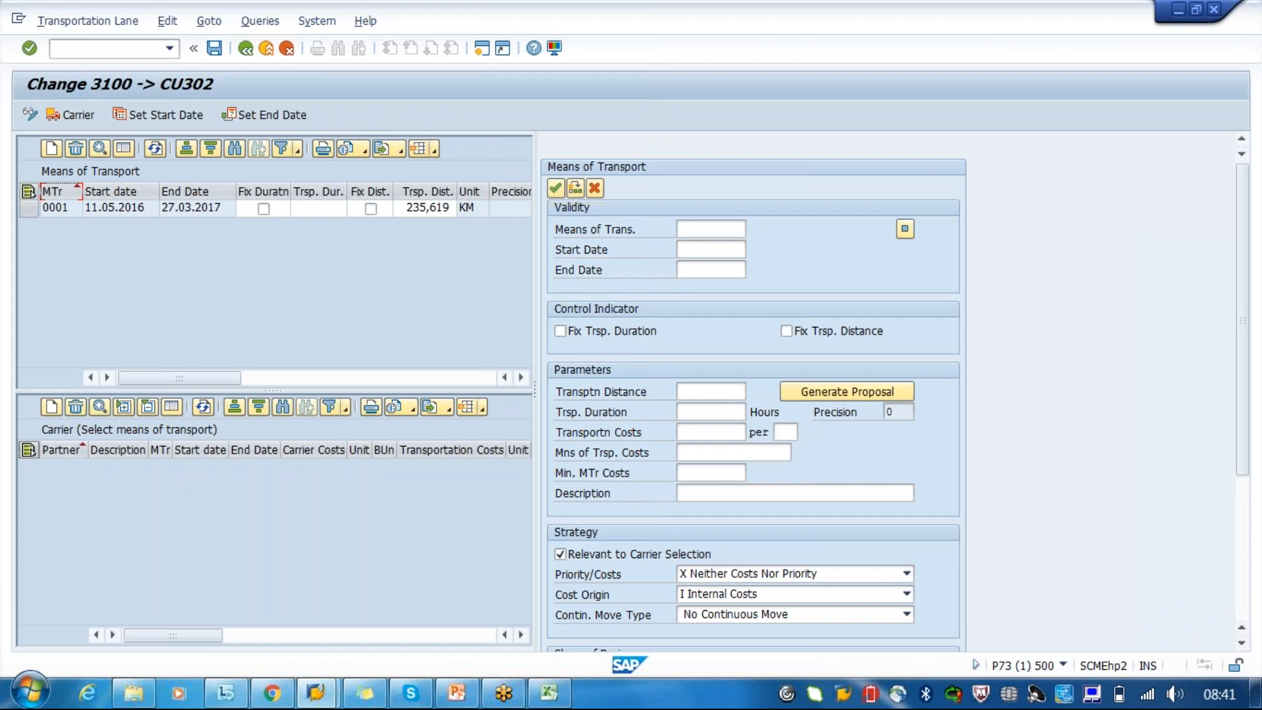
- Look up the available means of transport and choose 0005, Ship, for the new entry
left_click(702, 235)
key("F4")
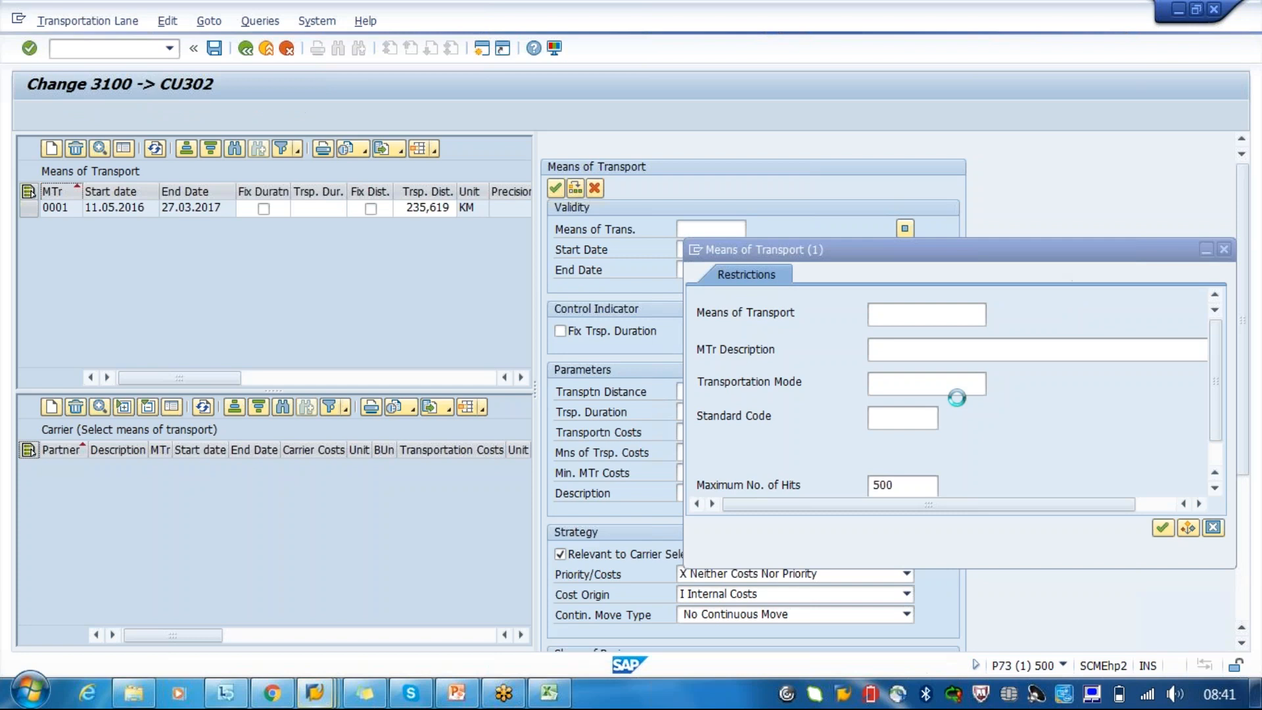
key("Return")
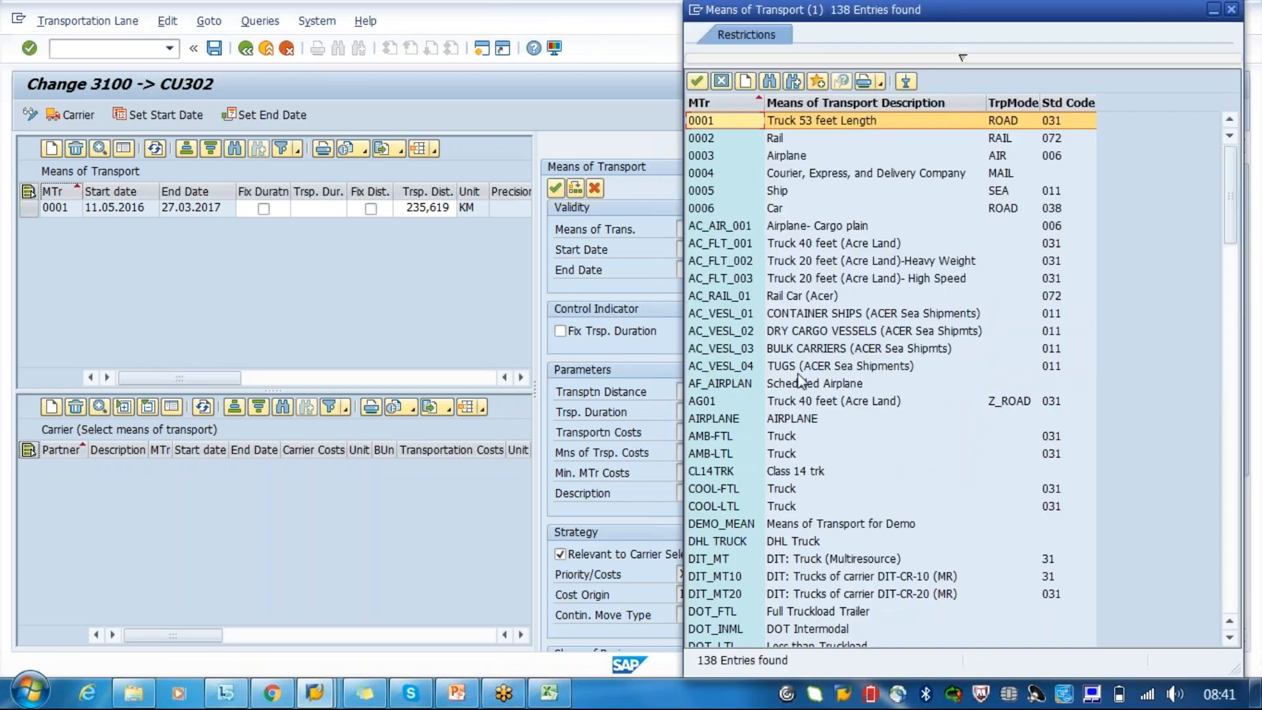
left_click(787, 194)
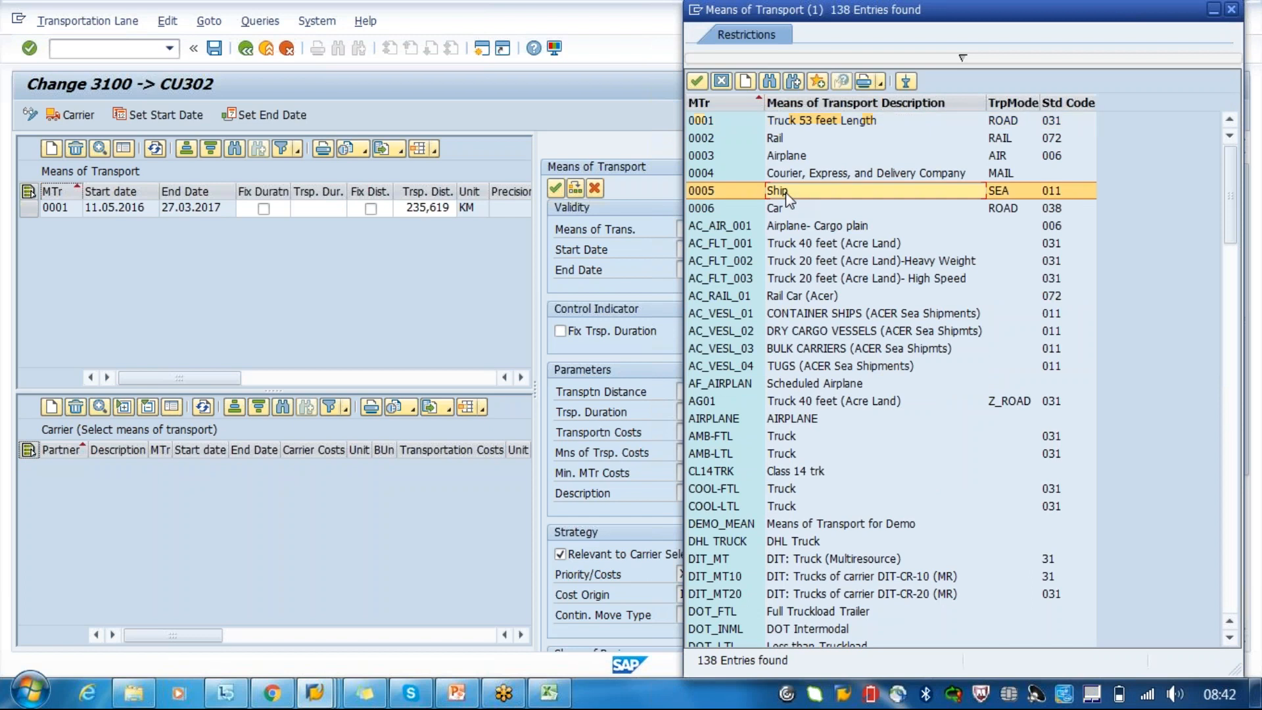
double_click(787, 193)
- Set the Ship entry's validity from 30.06.2016 to 24.07.9999
left_click(694, 251)
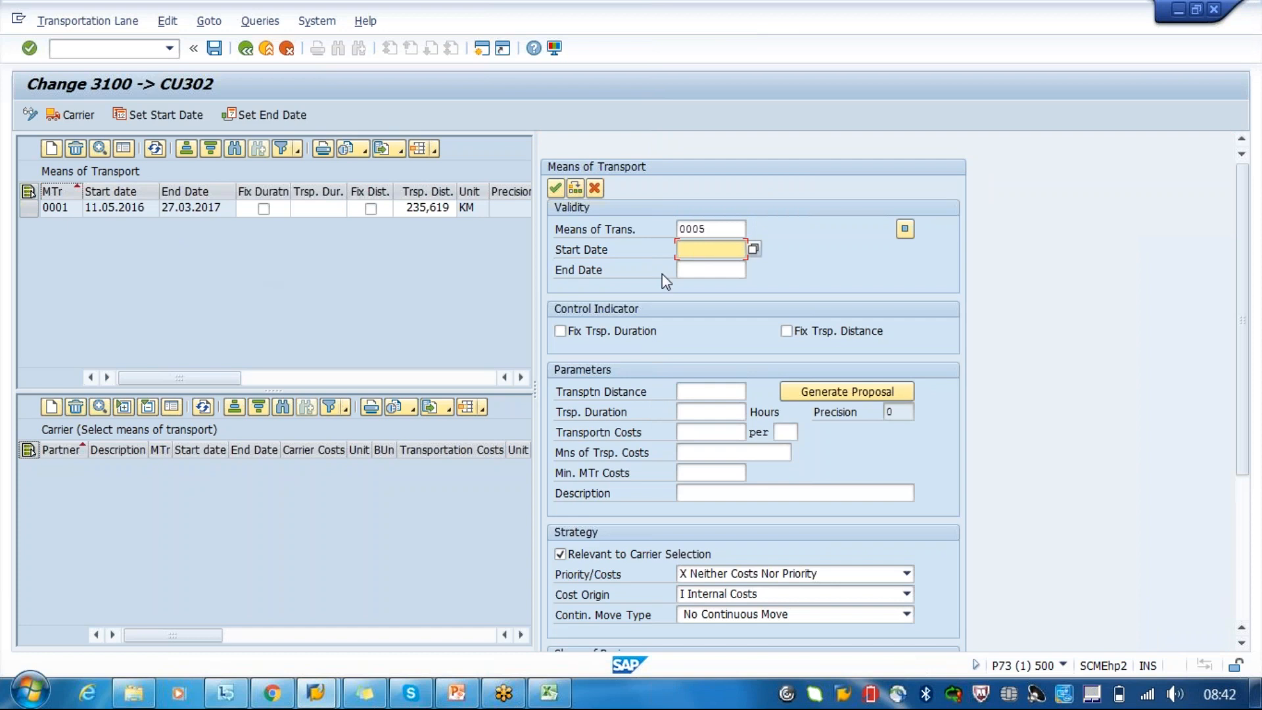
key("F4")
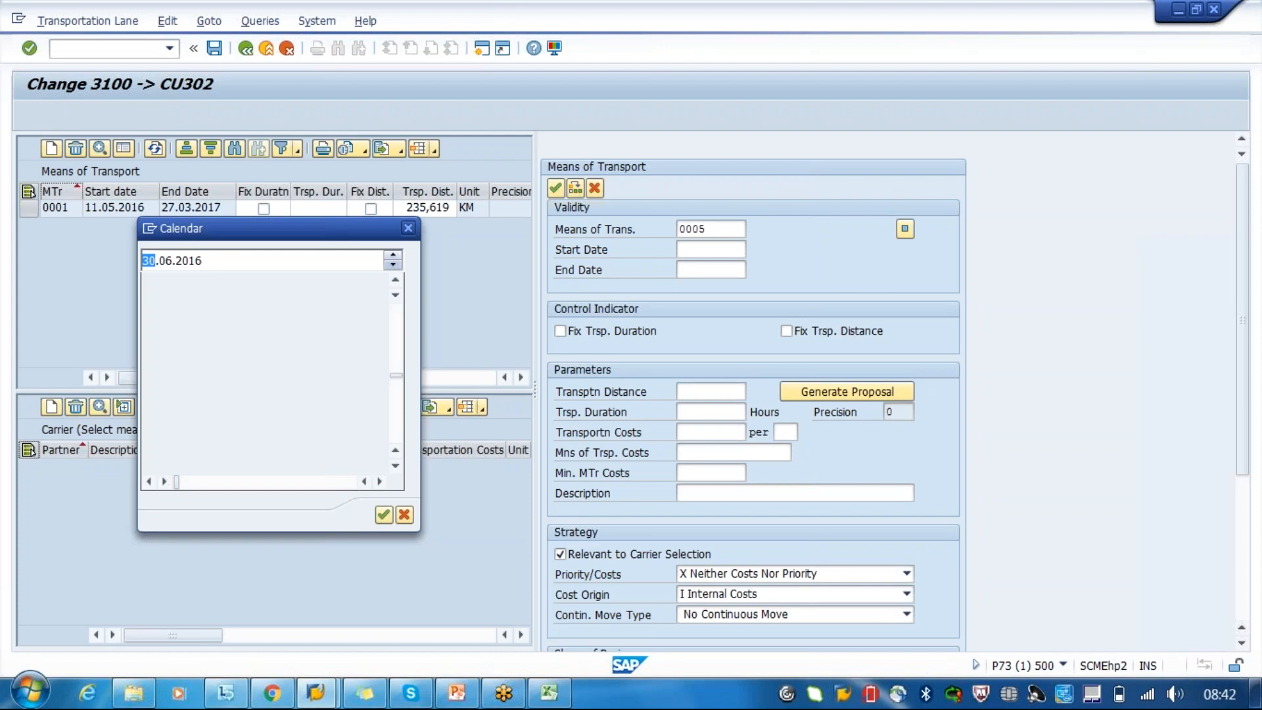
double_click(294, 388)
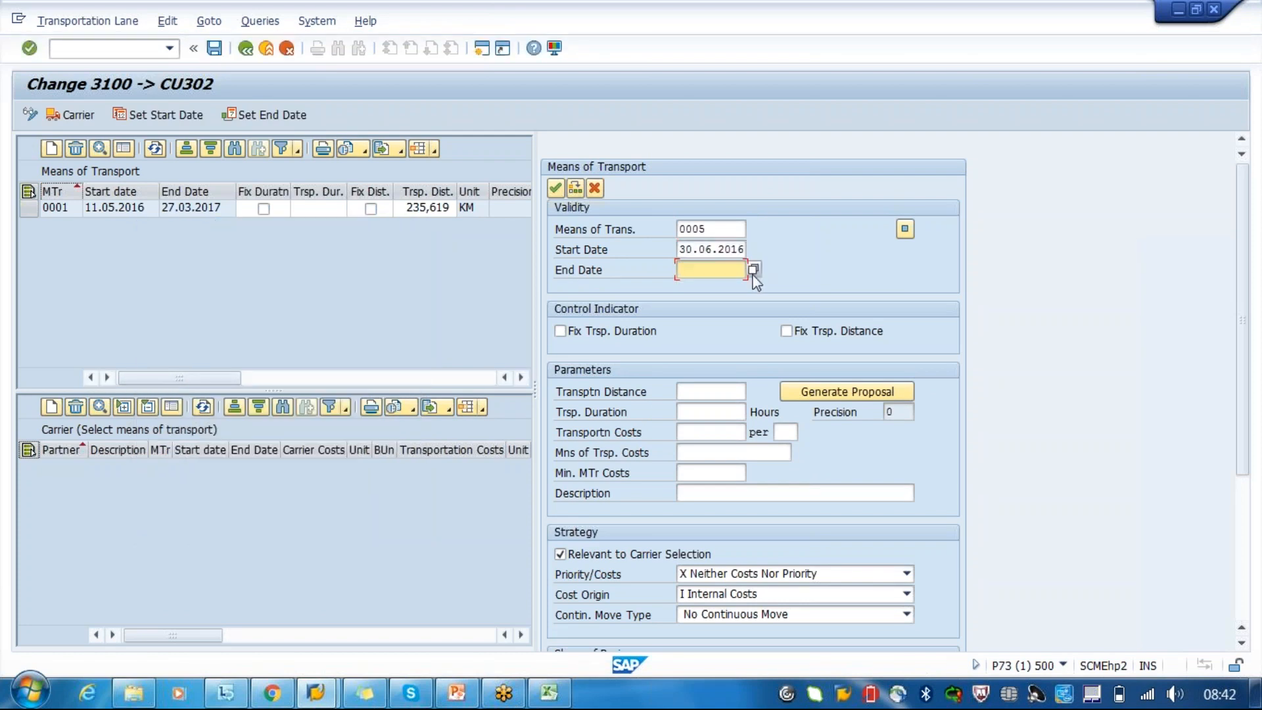
left_click(264, 115)
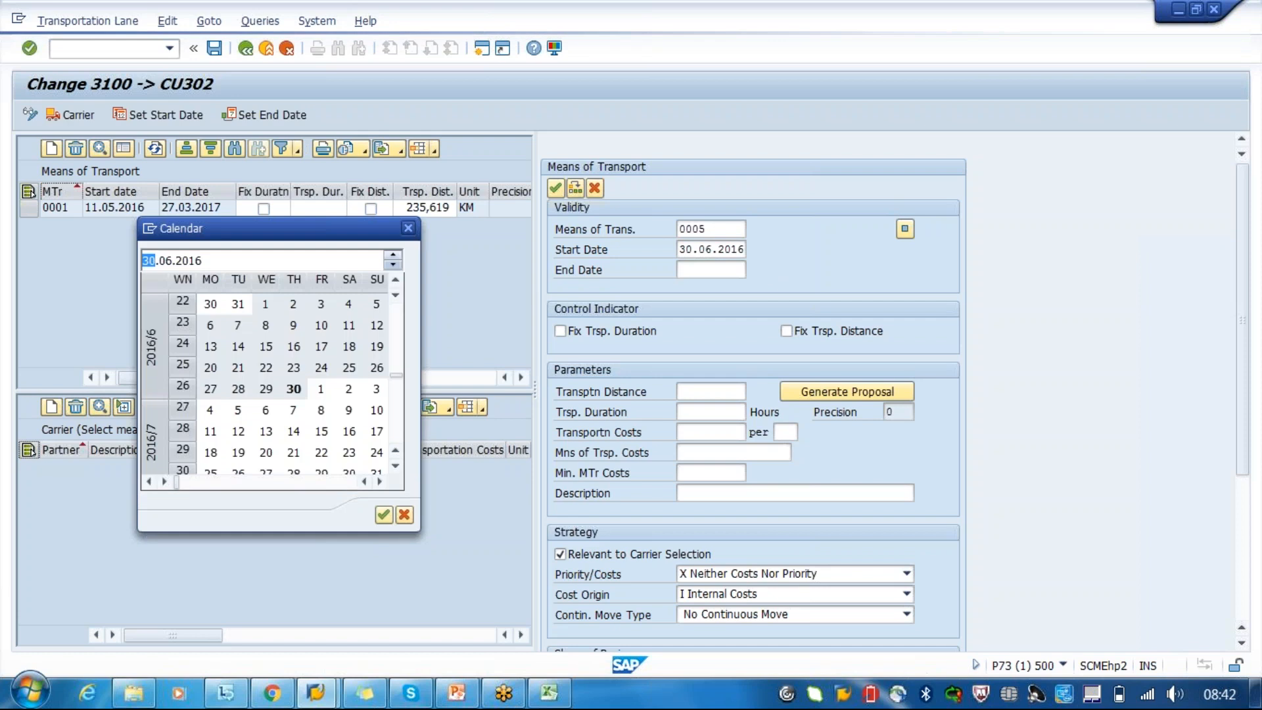
double_click(376, 454)
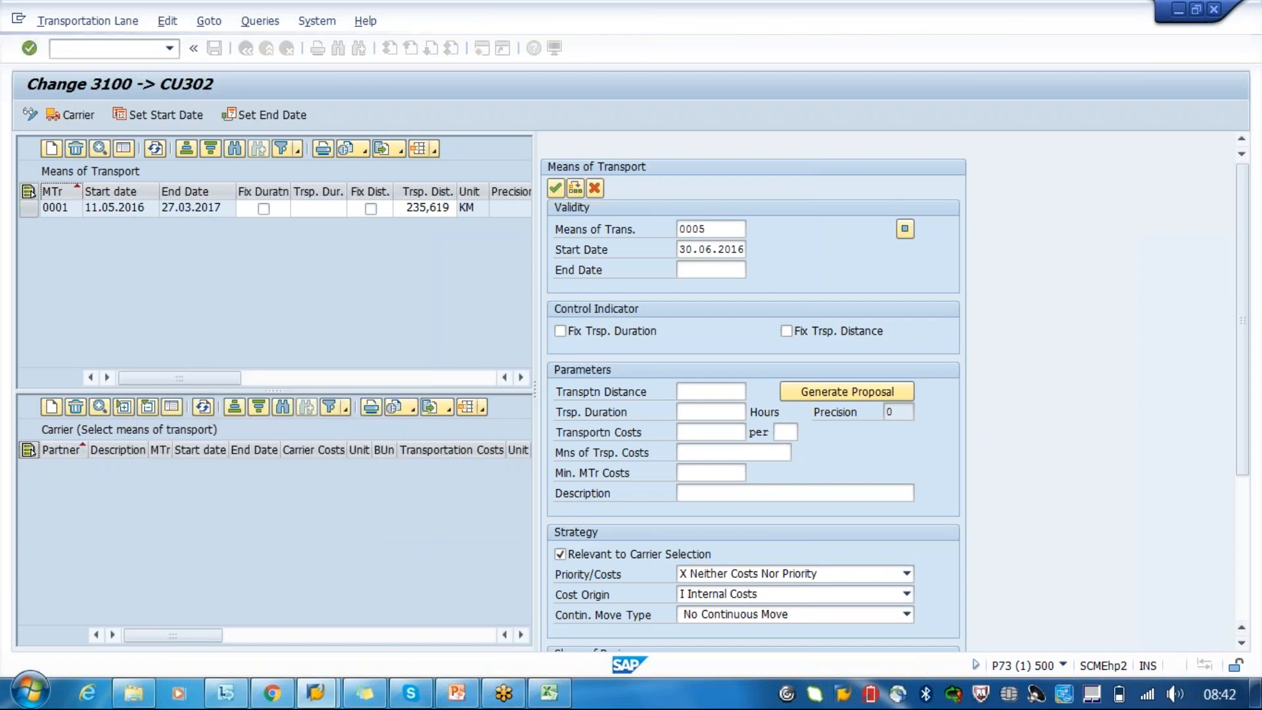
key("End")
key("BackSpace")
key("BackSpace")
key("BackSpace")
key("BackSpace")
type("9999")
key("Return")
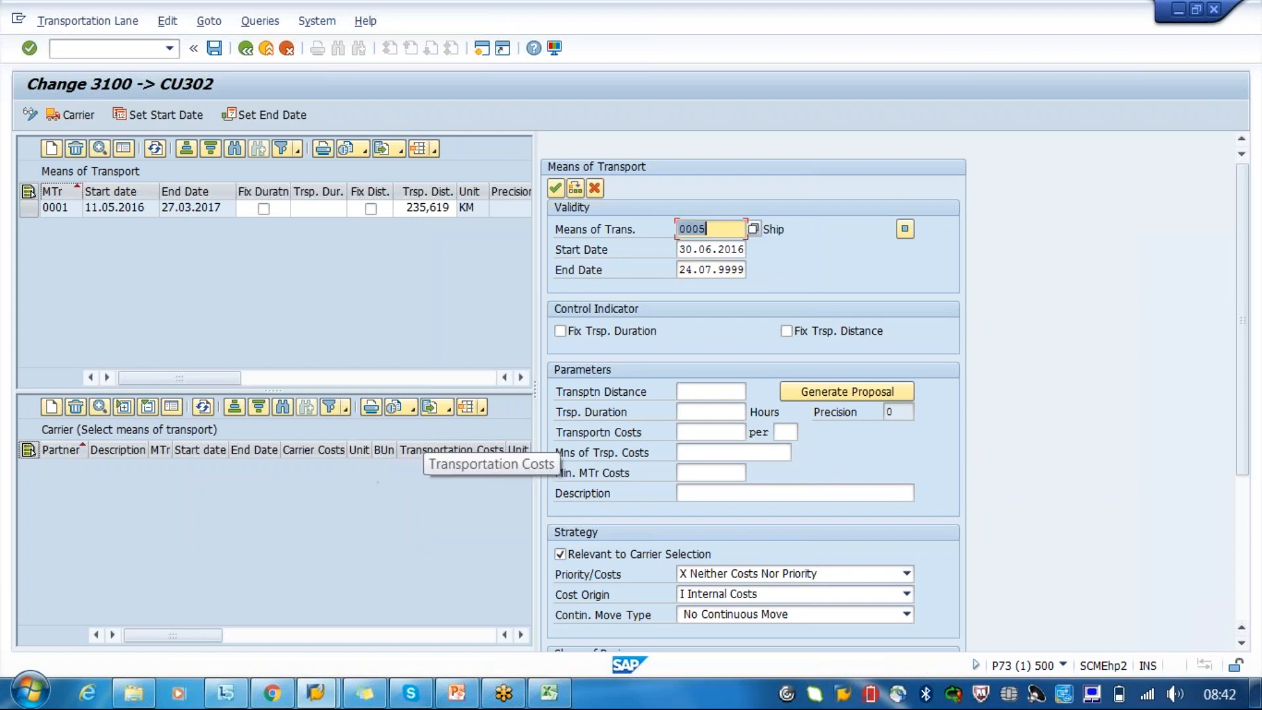
- Generate the proposal for the Ship entry's transportation distance and duration, and review it against the existing entry
left_click(703, 397)
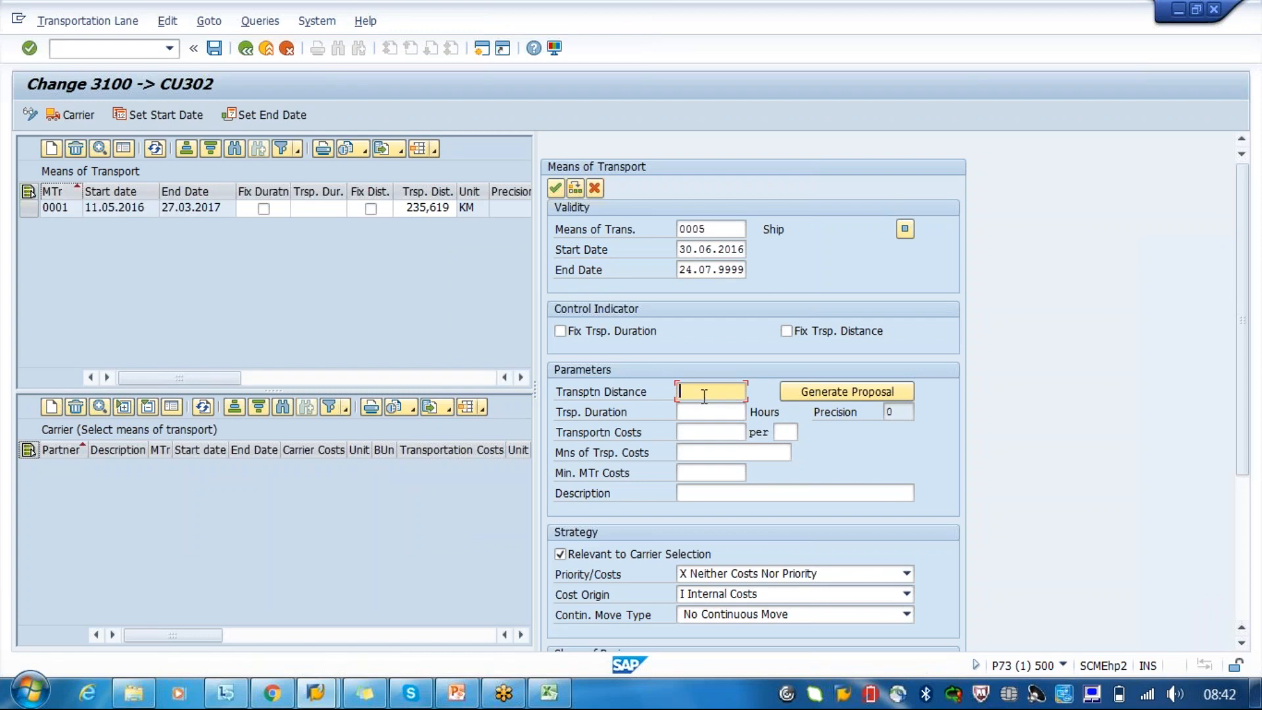
left_click(819, 393)
left_click(707, 414)
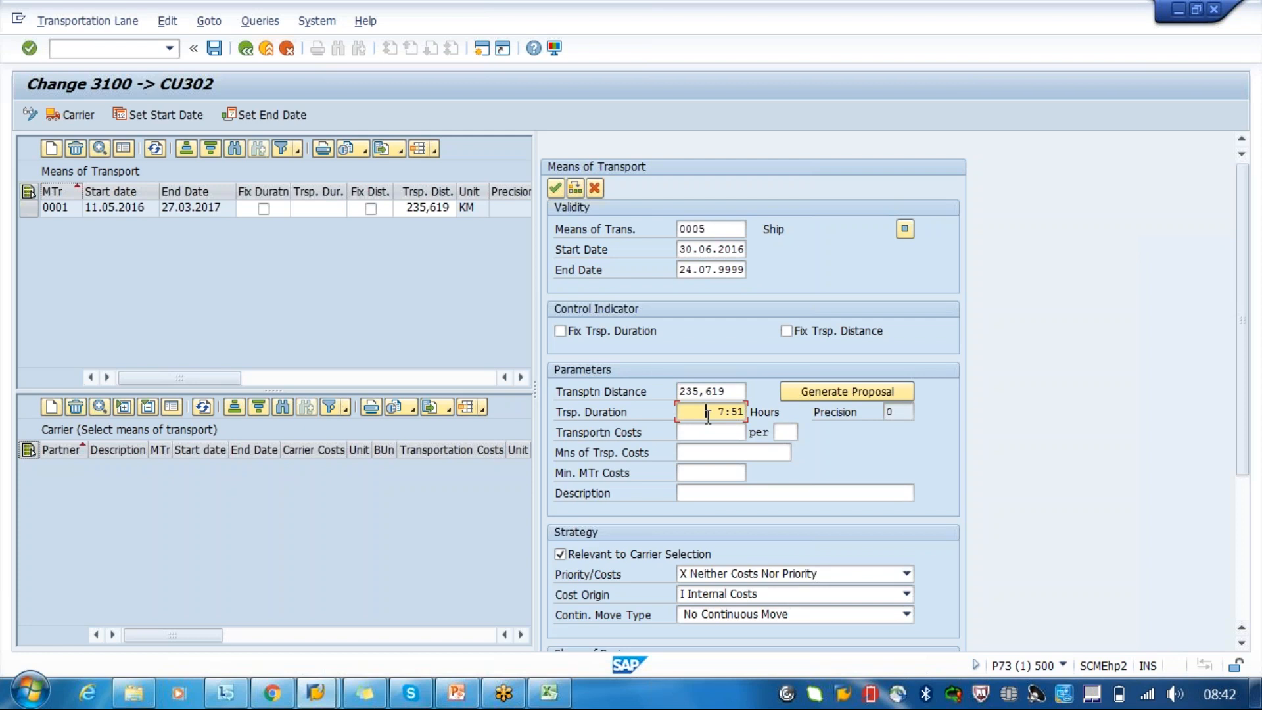
left_click(734, 393)
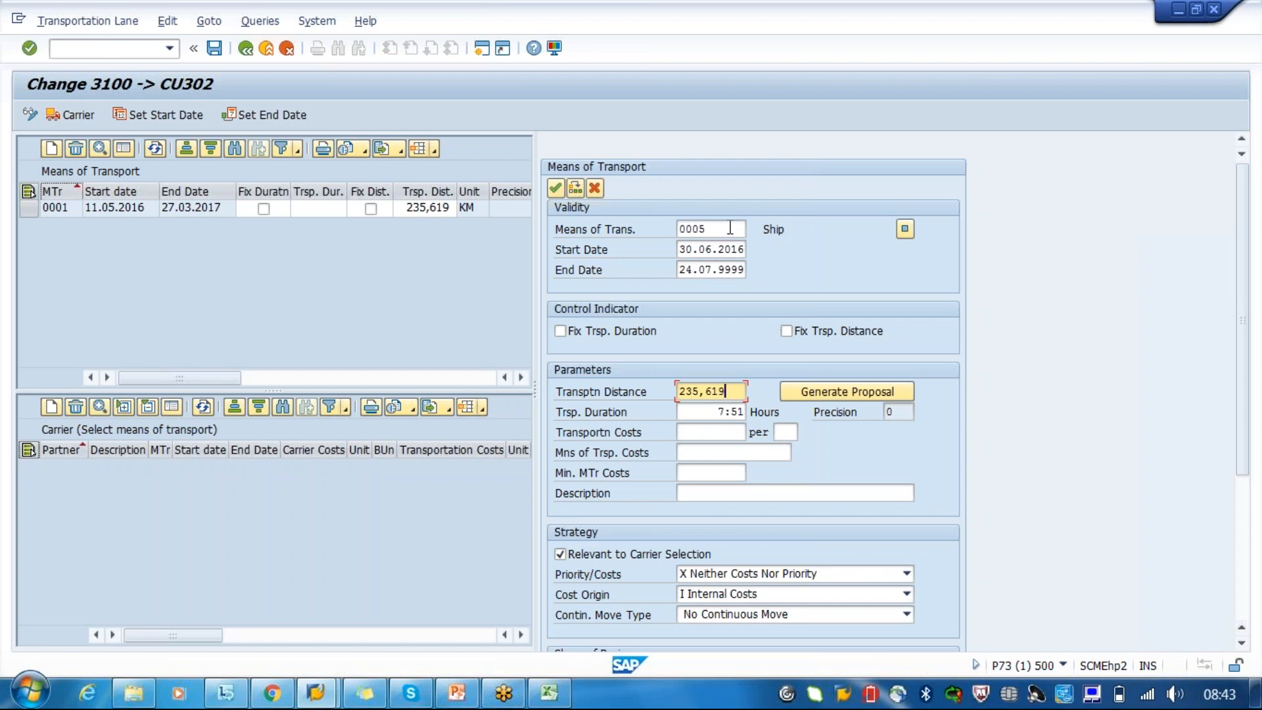
left_click(730, 228)
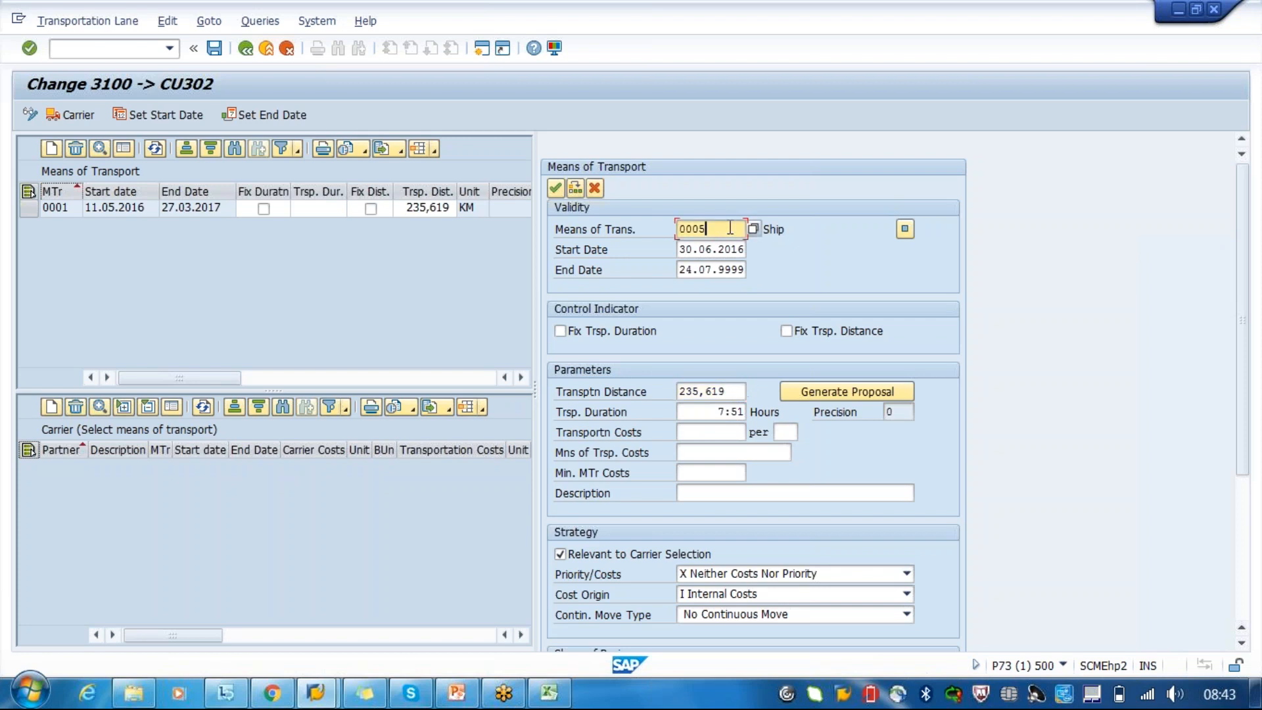
left_click(478, 212)
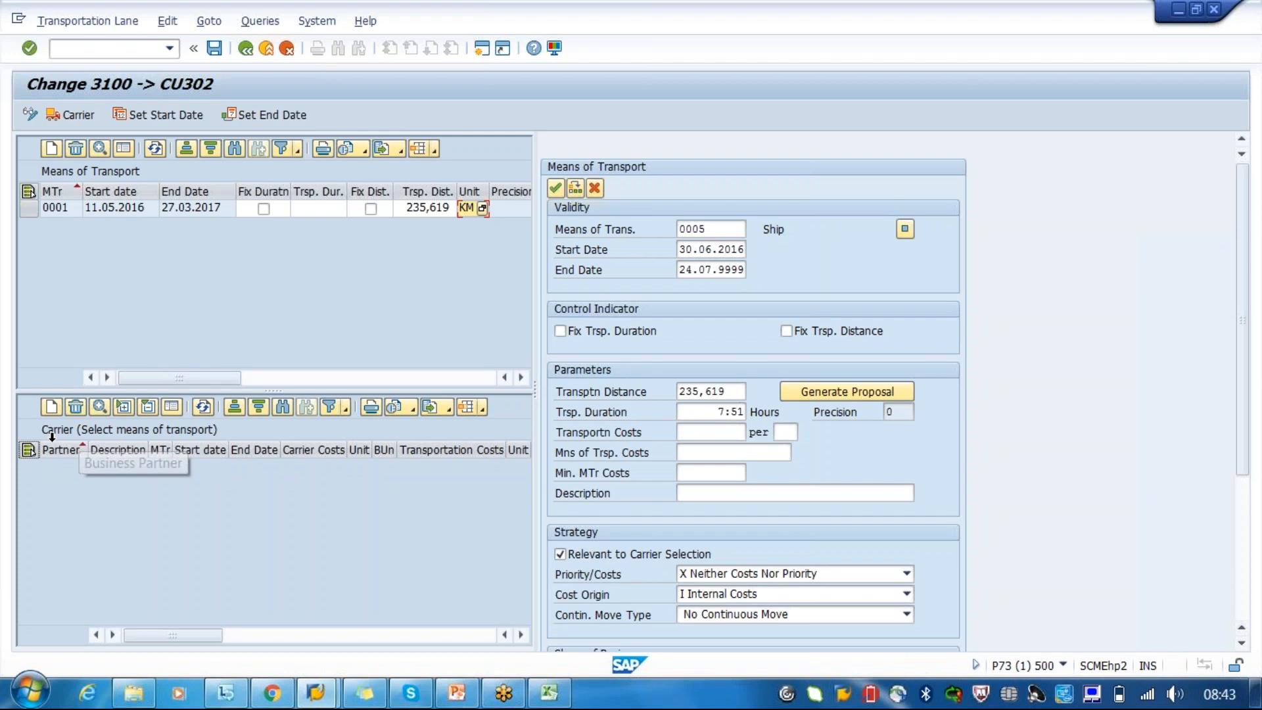
- Set the strategy to A Costs with cost origin T Costs calculated by Component TCM, and review the continuous move types
left_click(1241, 605)
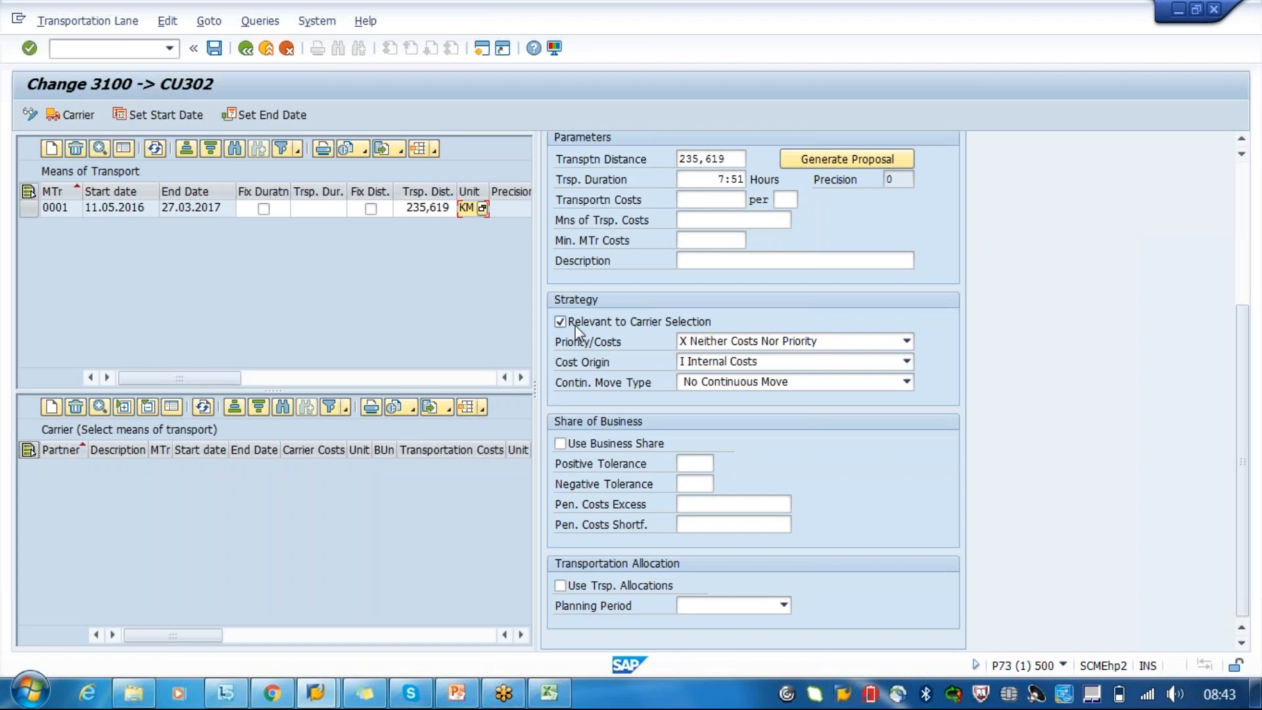
left_click(735, 339)
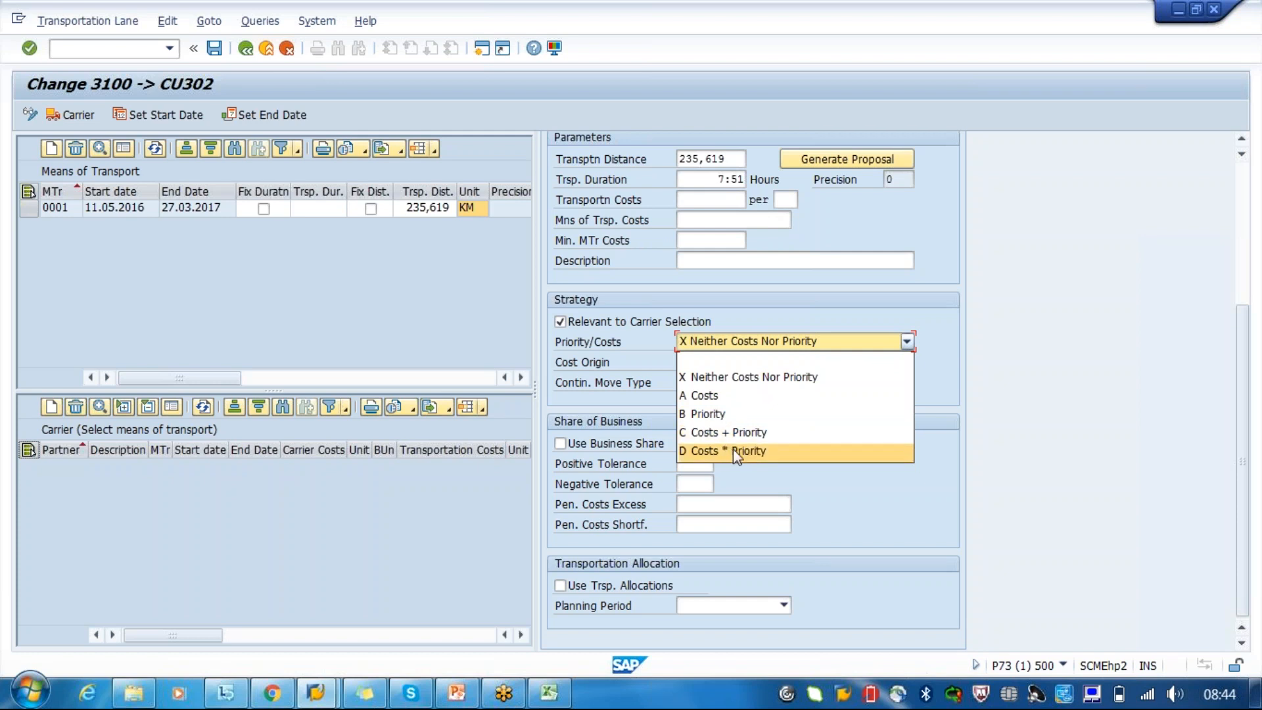
left_click(699, 396)
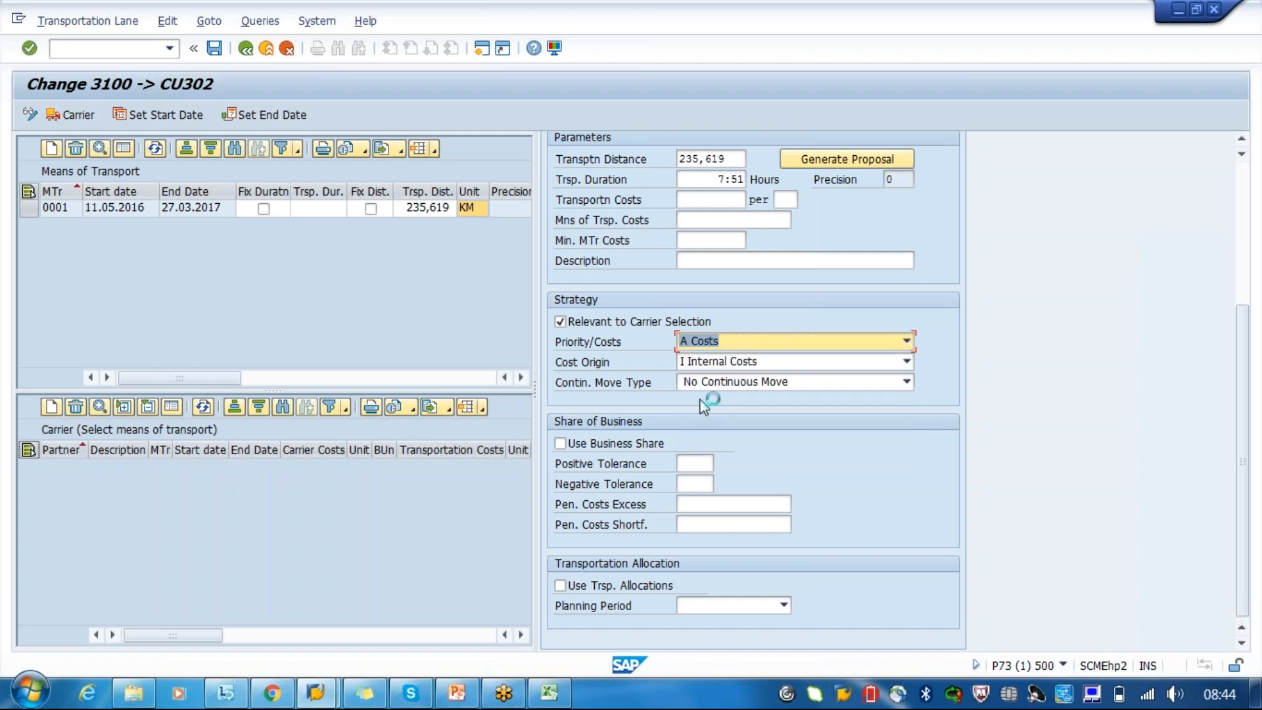
left_click(790, 367)
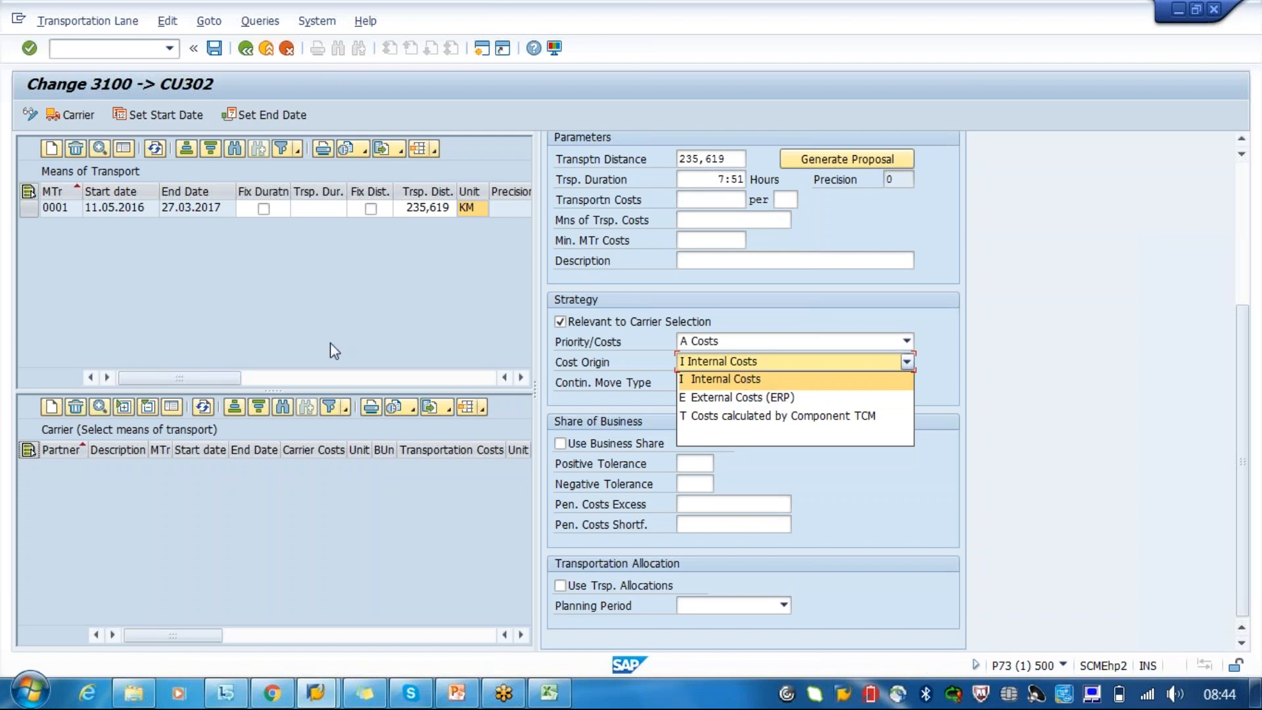
left_click(765, 417)
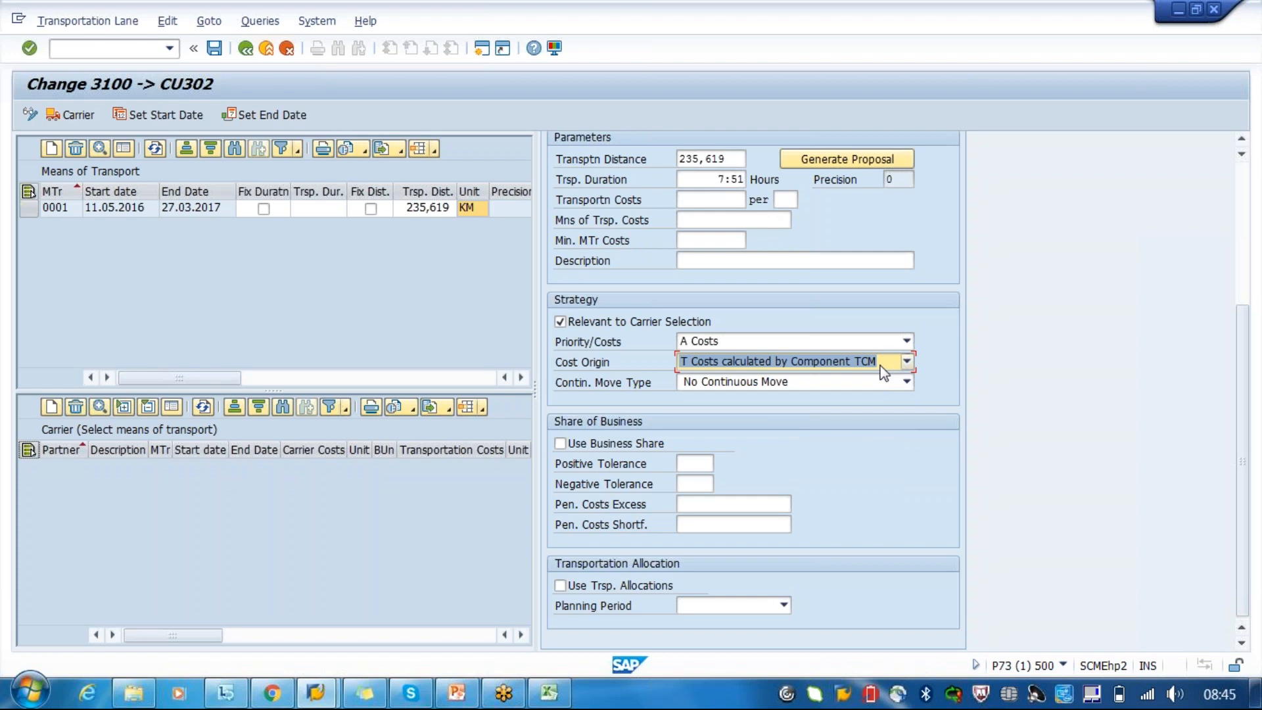
left_click(807, 385)
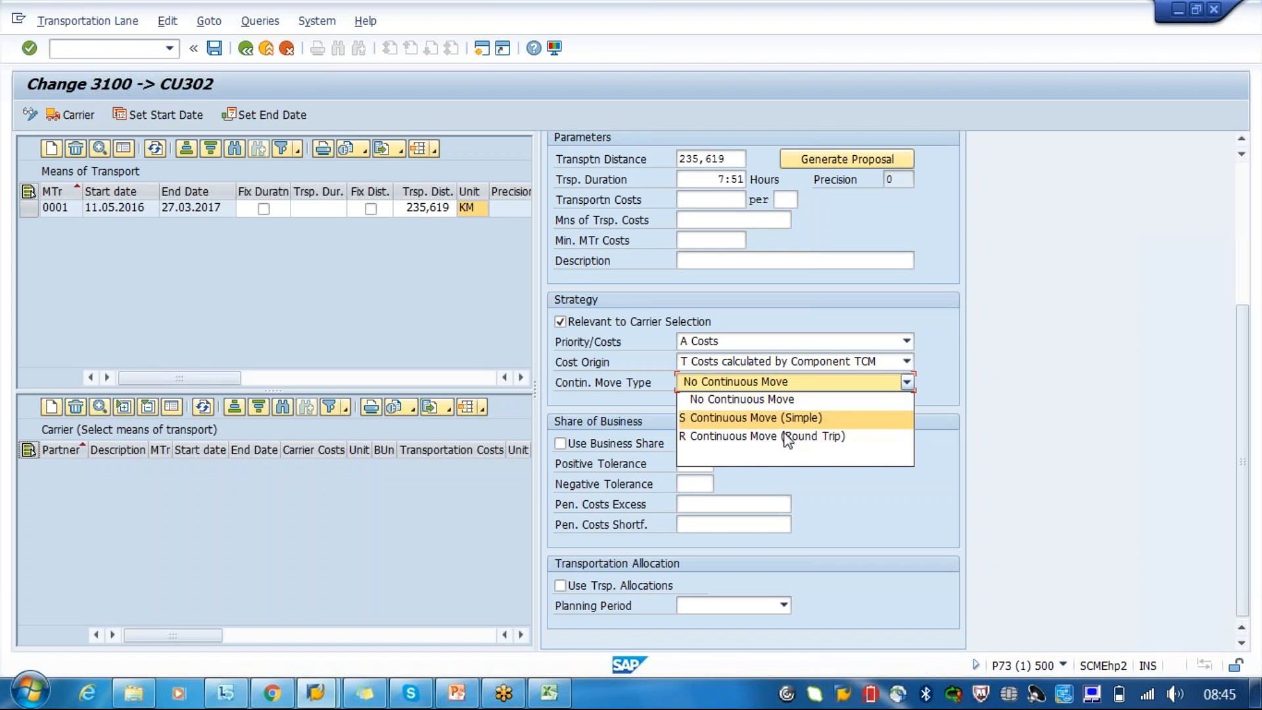
left_click(781, 457)
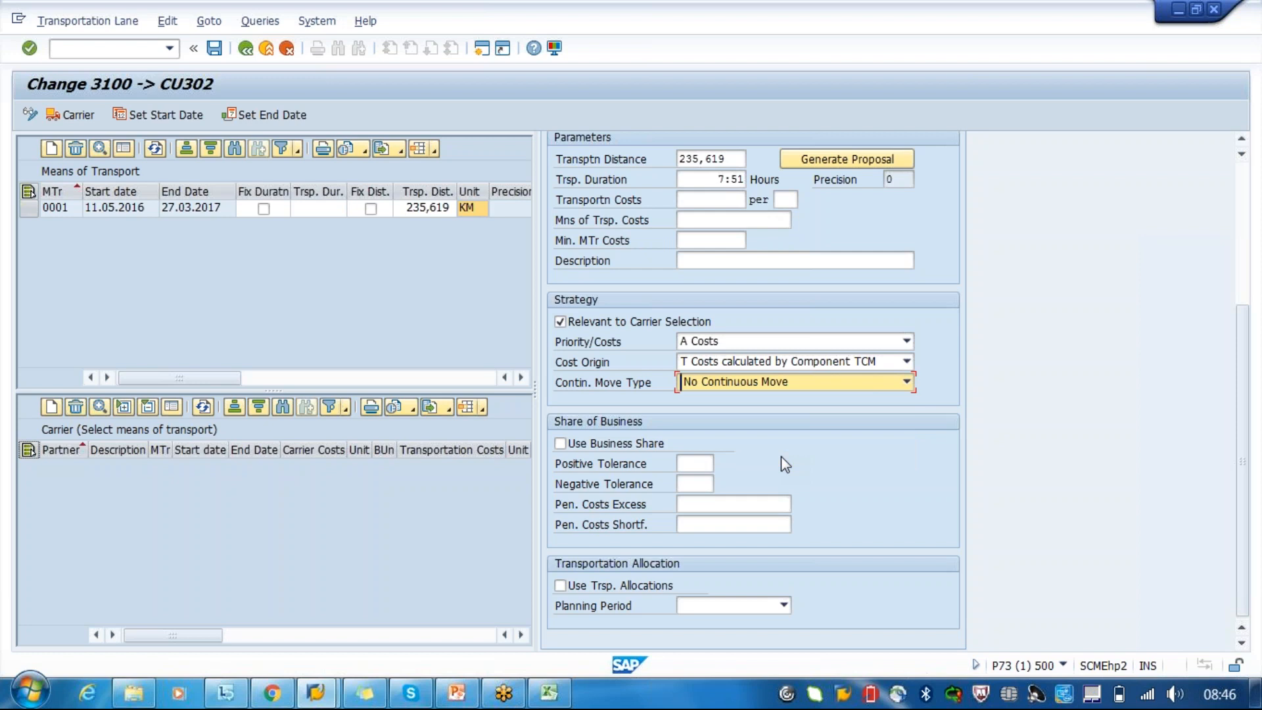
- Accept the completed Ship entry into the lane's means of transport list
left_click(693, 466)
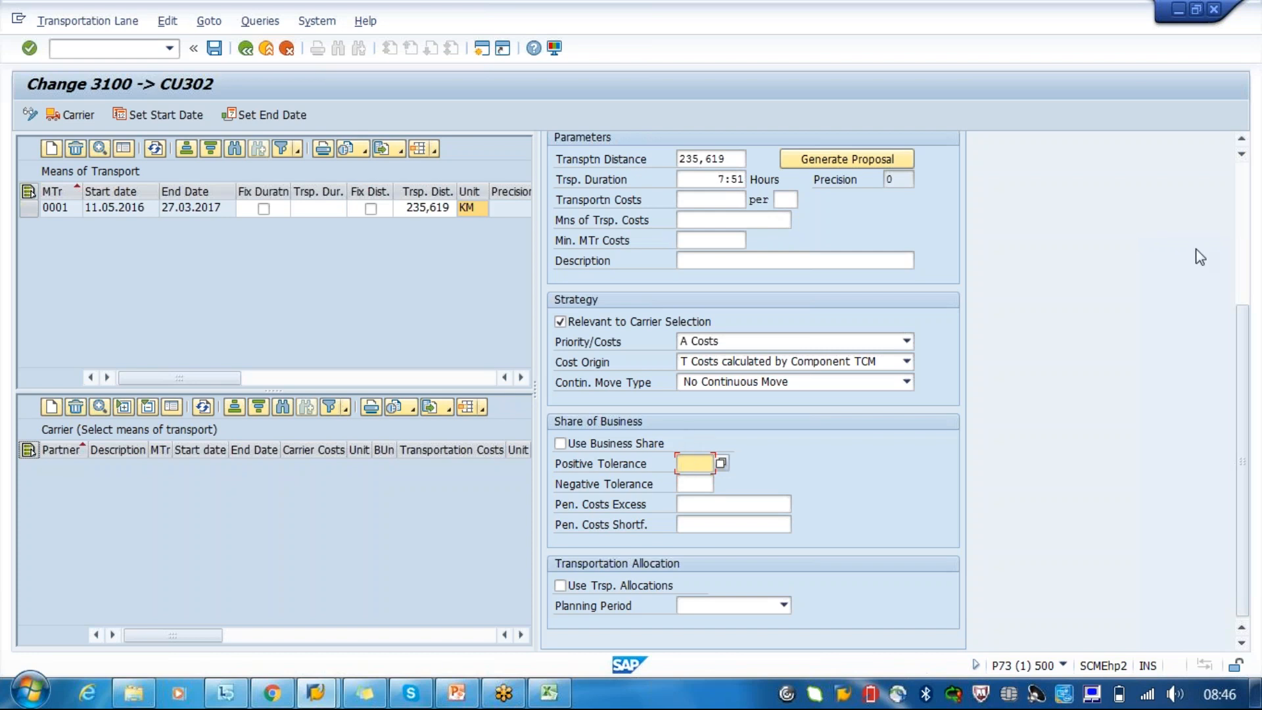
left_click(1247, 241)
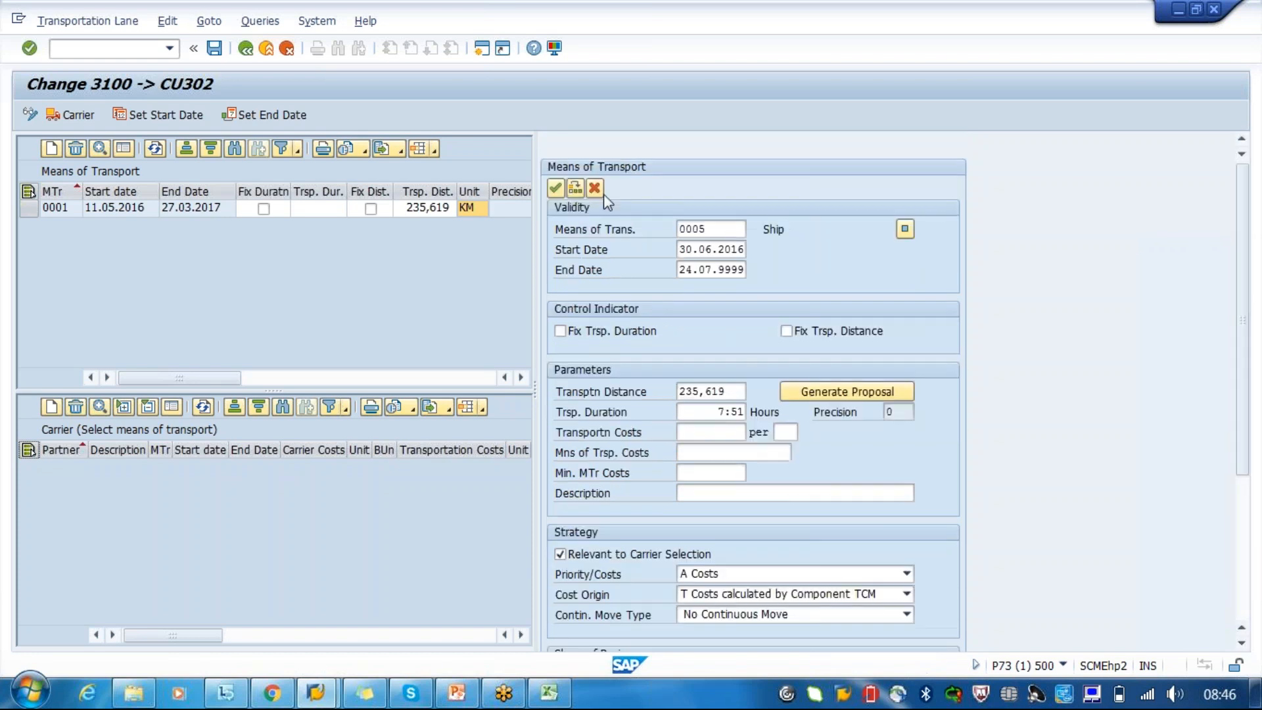
left_click(555, 188)
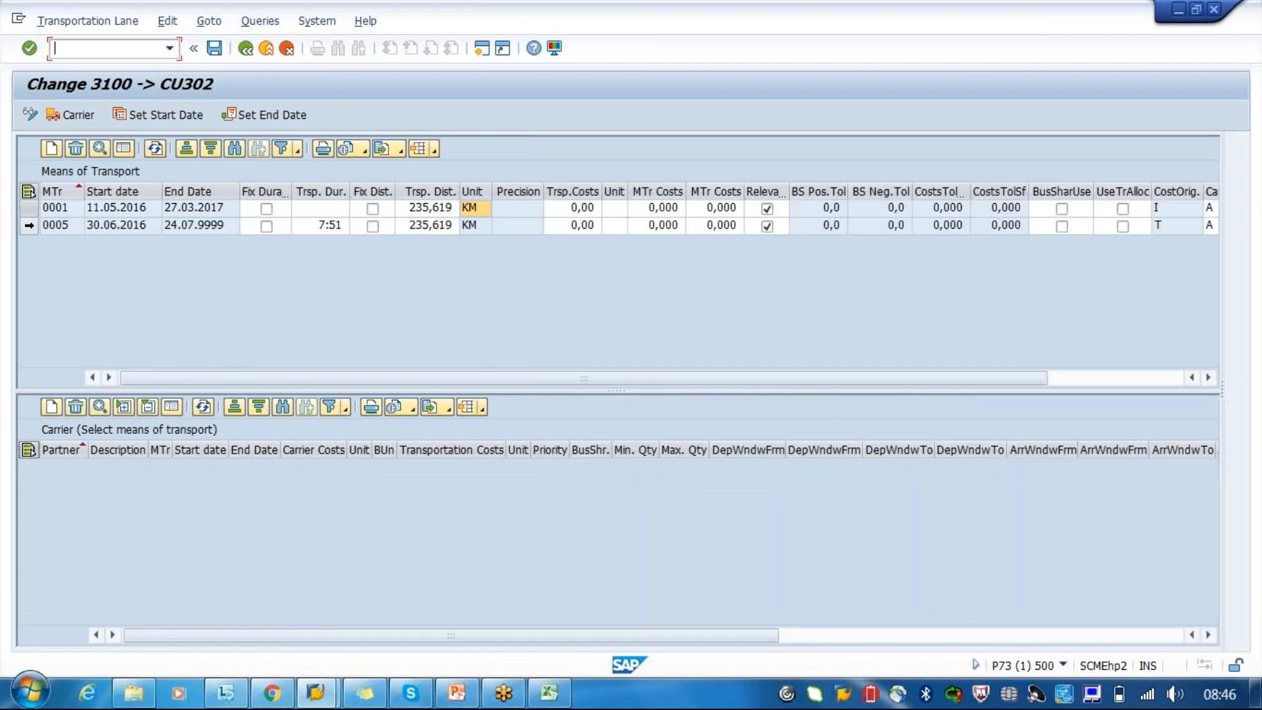
- Create a carrier entry for the Ship means of transport with ACME Lines, OF25-CR-05, as business partner
left_click(53, 408)
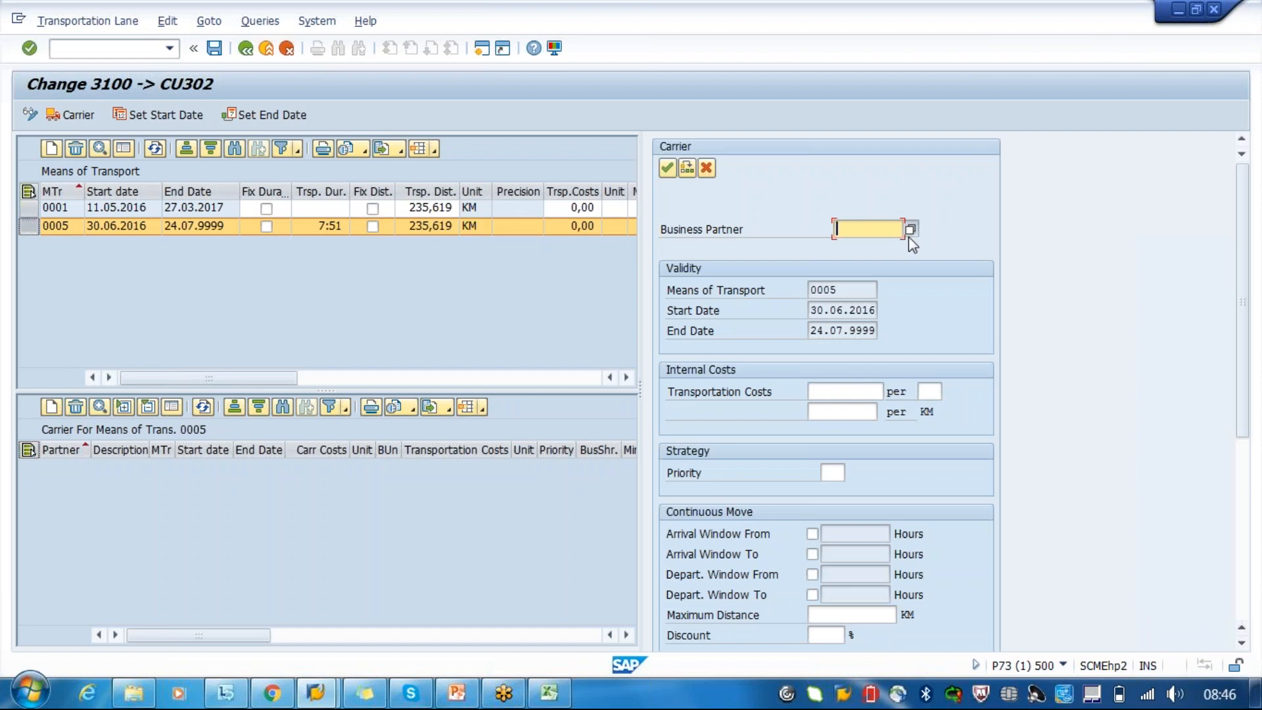
left_click(909, 235)
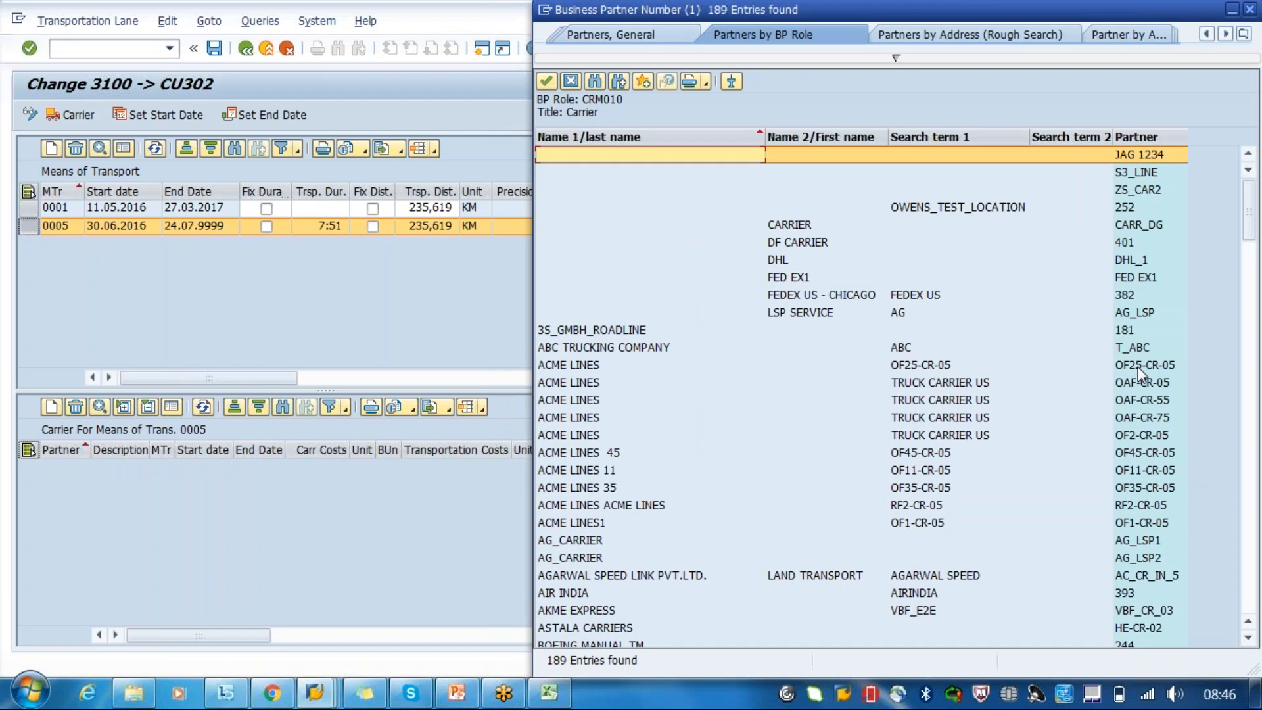
double_click(1139, 374)
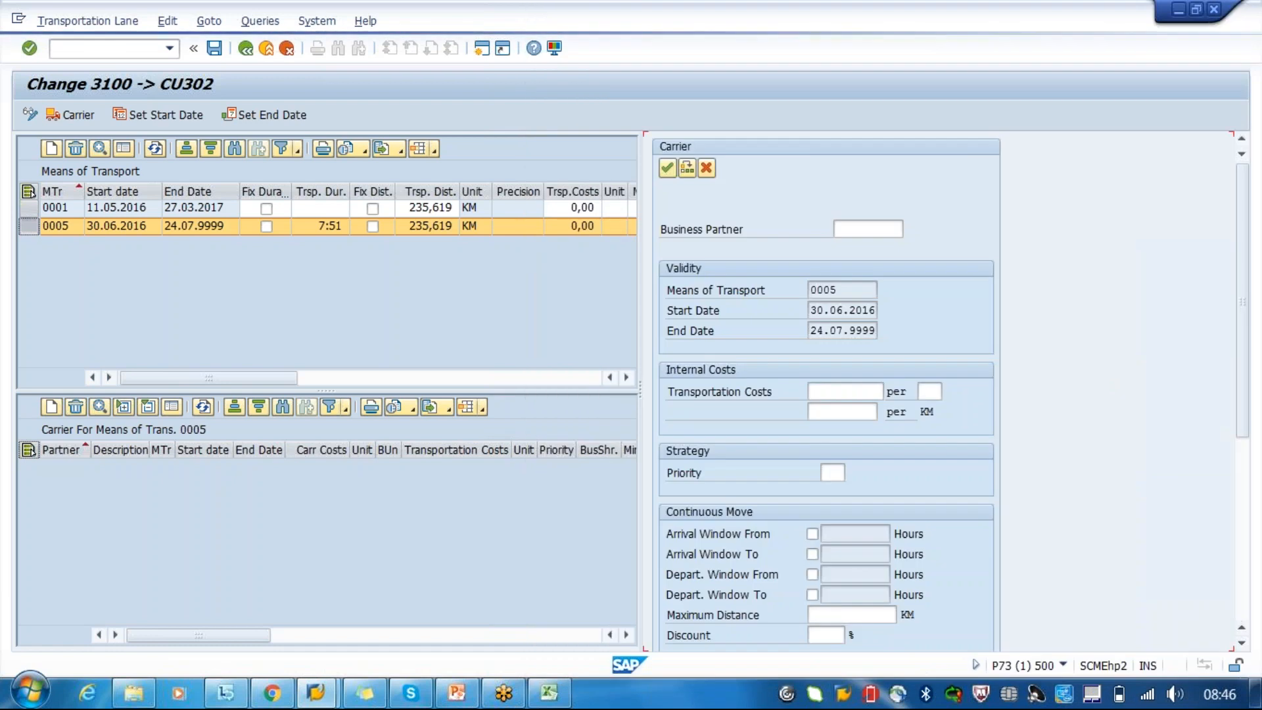
left_click(857, 391)
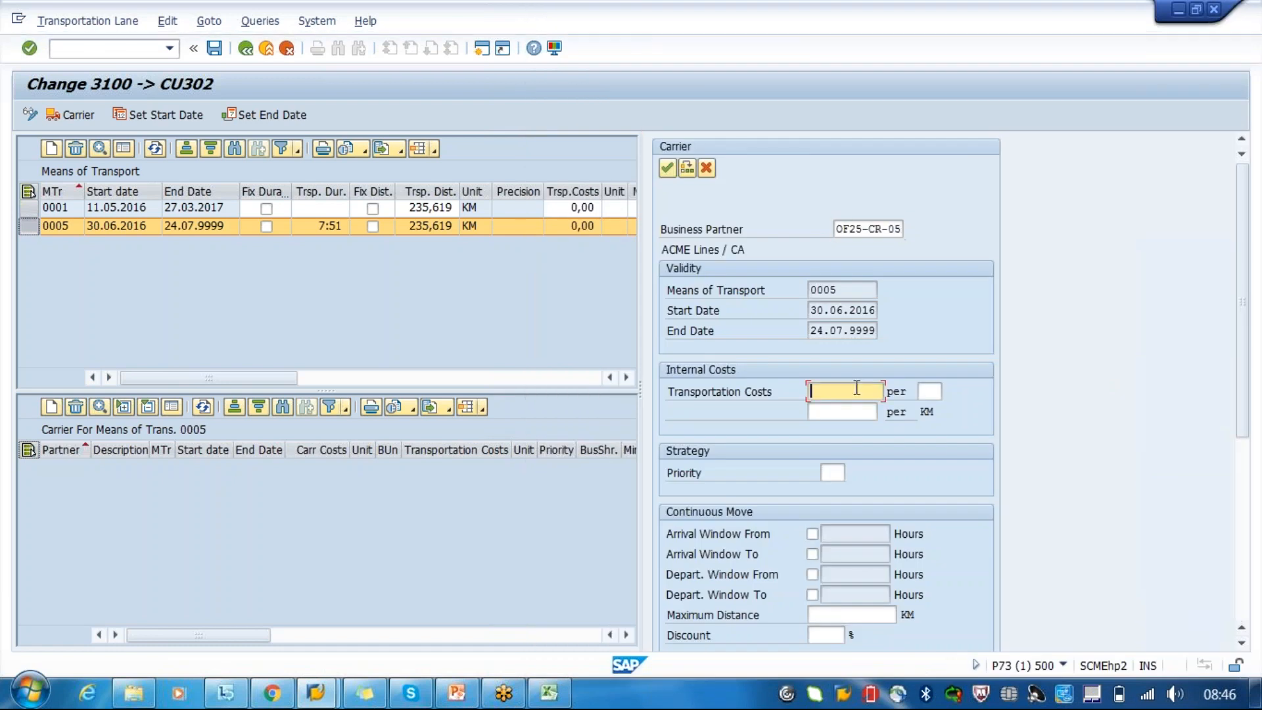
left_click(841, 289)
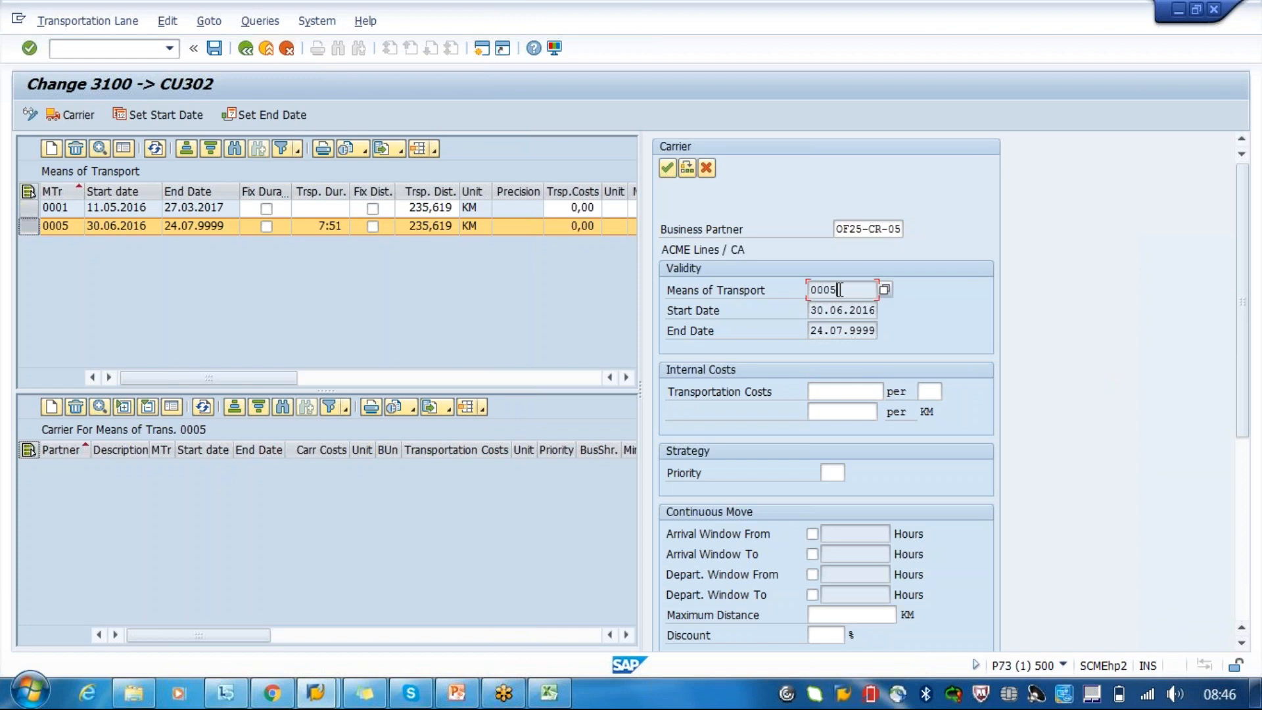
- Enter internal transportation costs of 100 for the ACME Lines carrier and 1 as the cost per KM
left_click(856, 393)
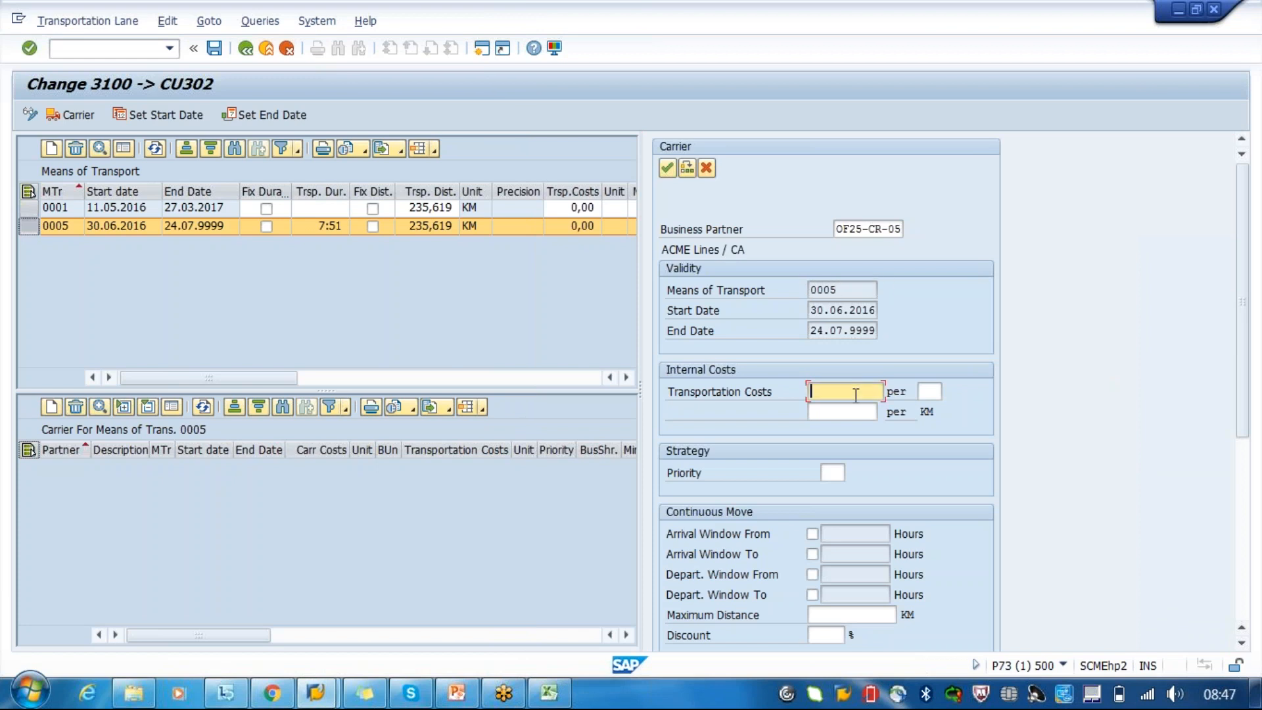
type("100")
left_click(934, 391)
left_click(843, 412)
type("1")
key("Return")
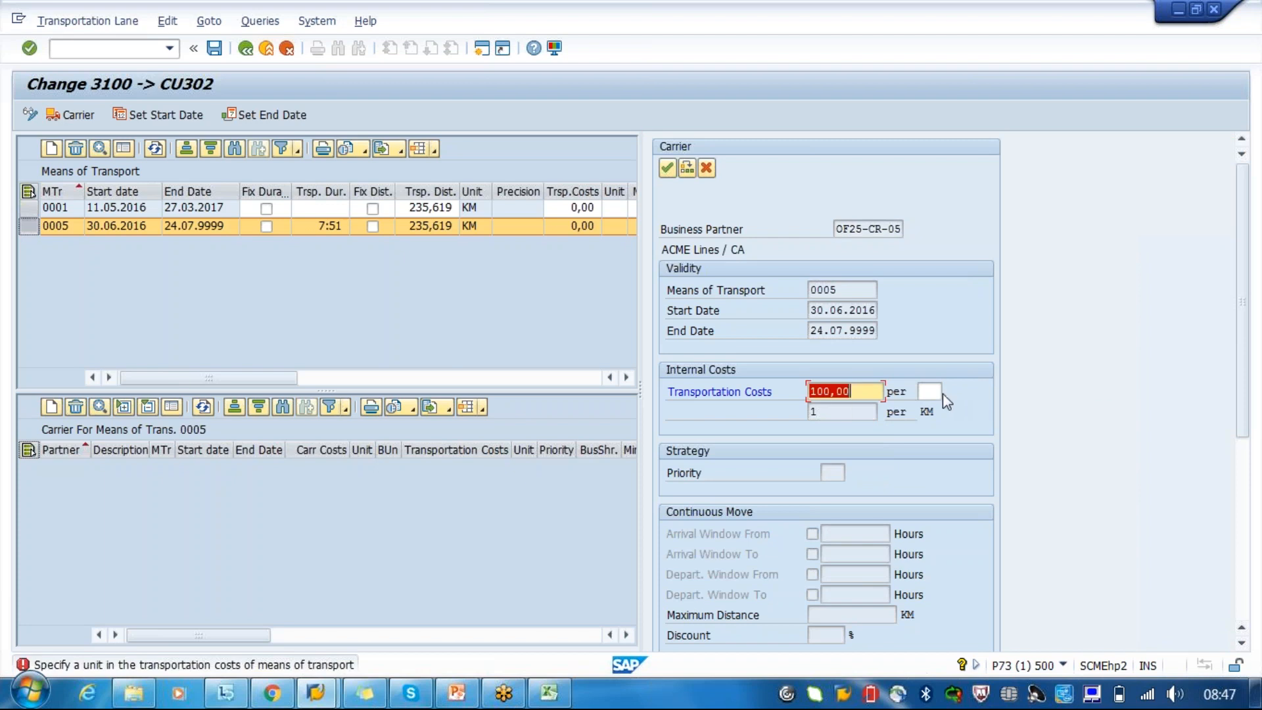
- Try inr and 1 as the unit of the carrier's transportation costs
left_click(935, 392)
type("inr")
key("Return")
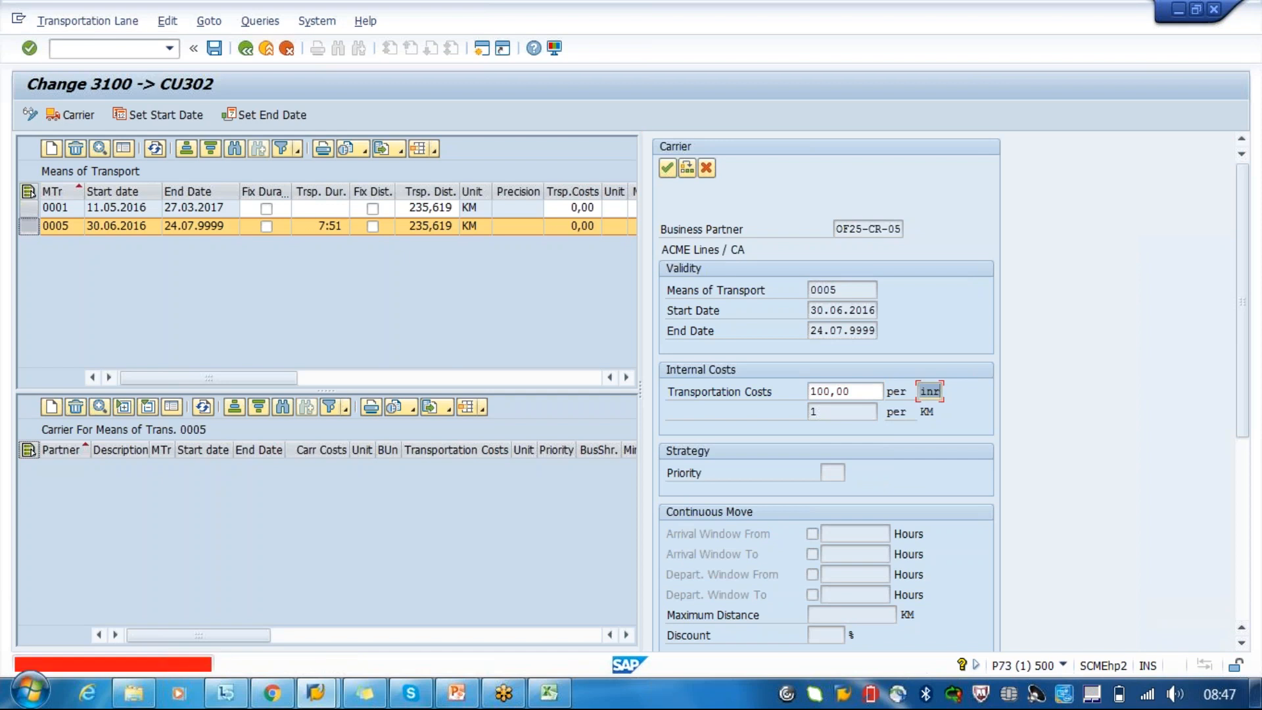
key("BackSpace")
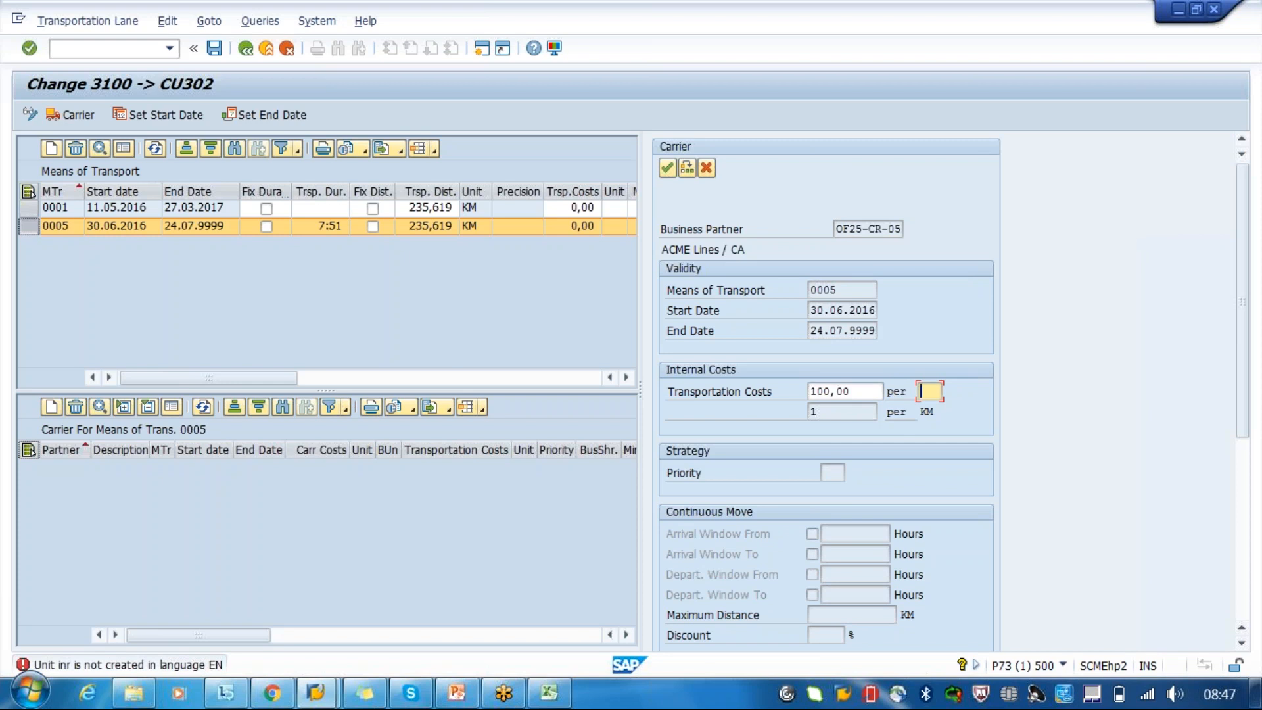
type("1")
key("Return")
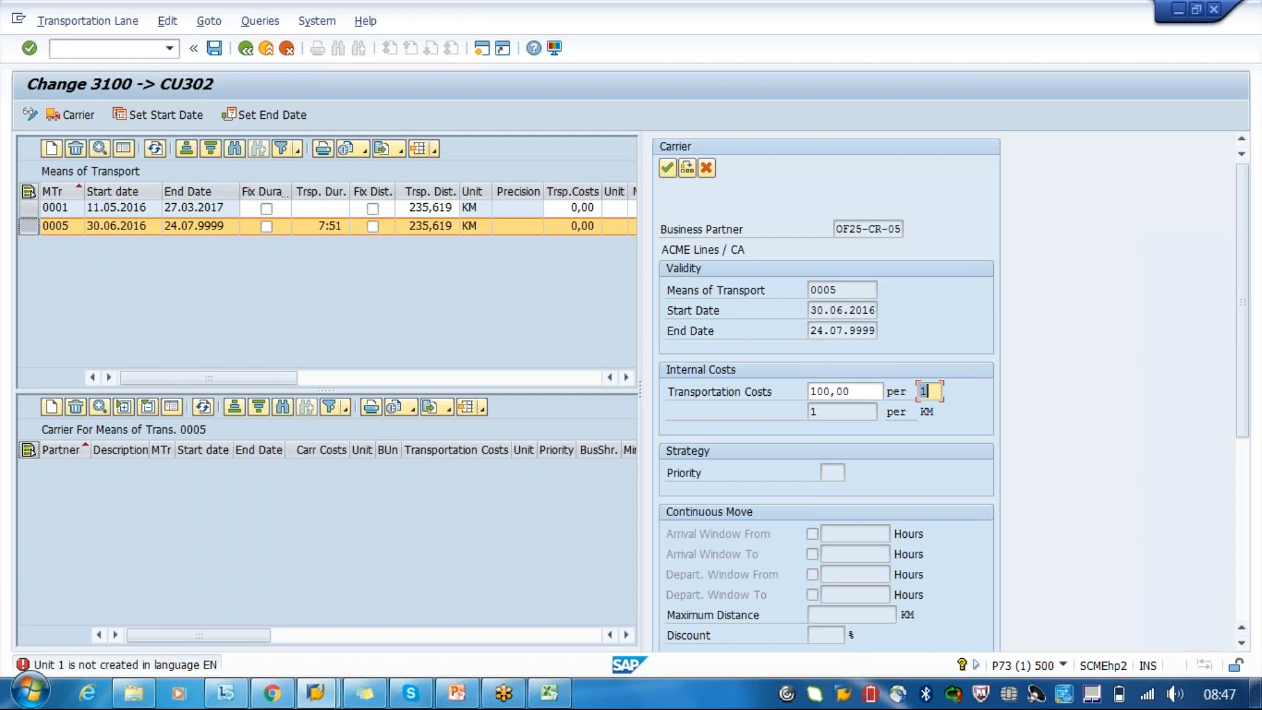
key("BackSpace")
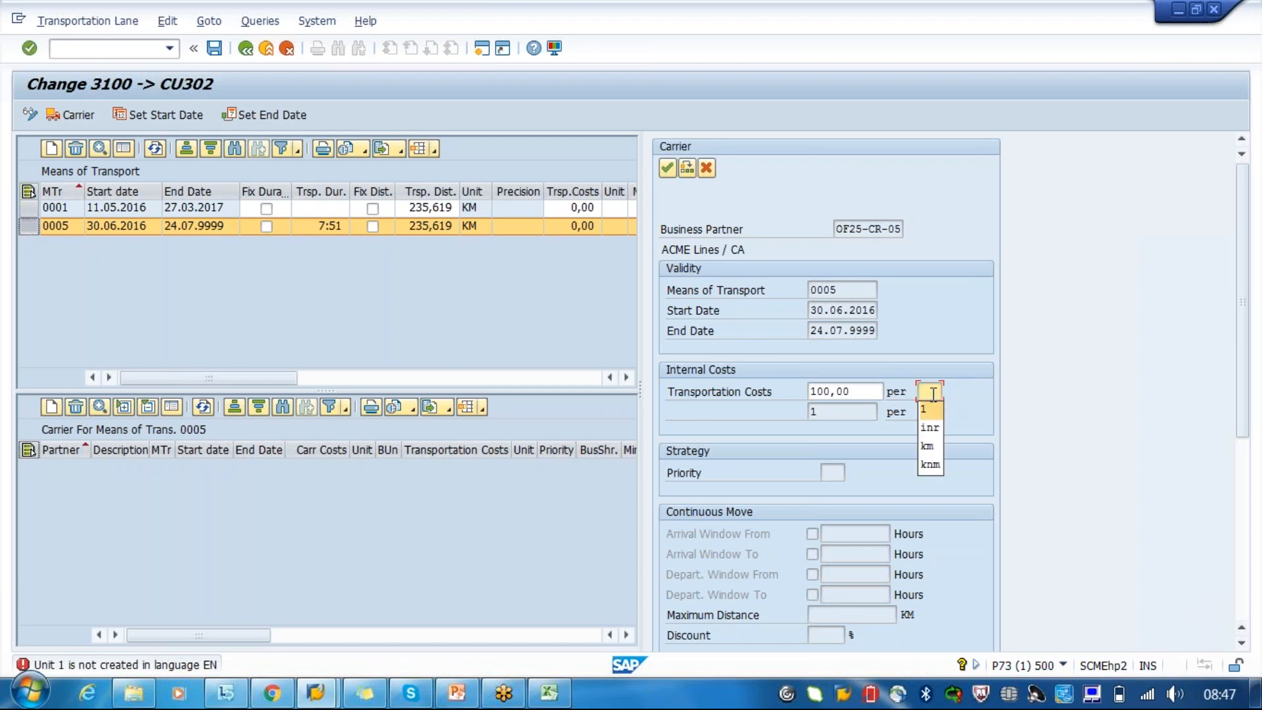
- Set the unit of the carrier's transportation costs to KM and clear the second cost value
left_click(928, 449)
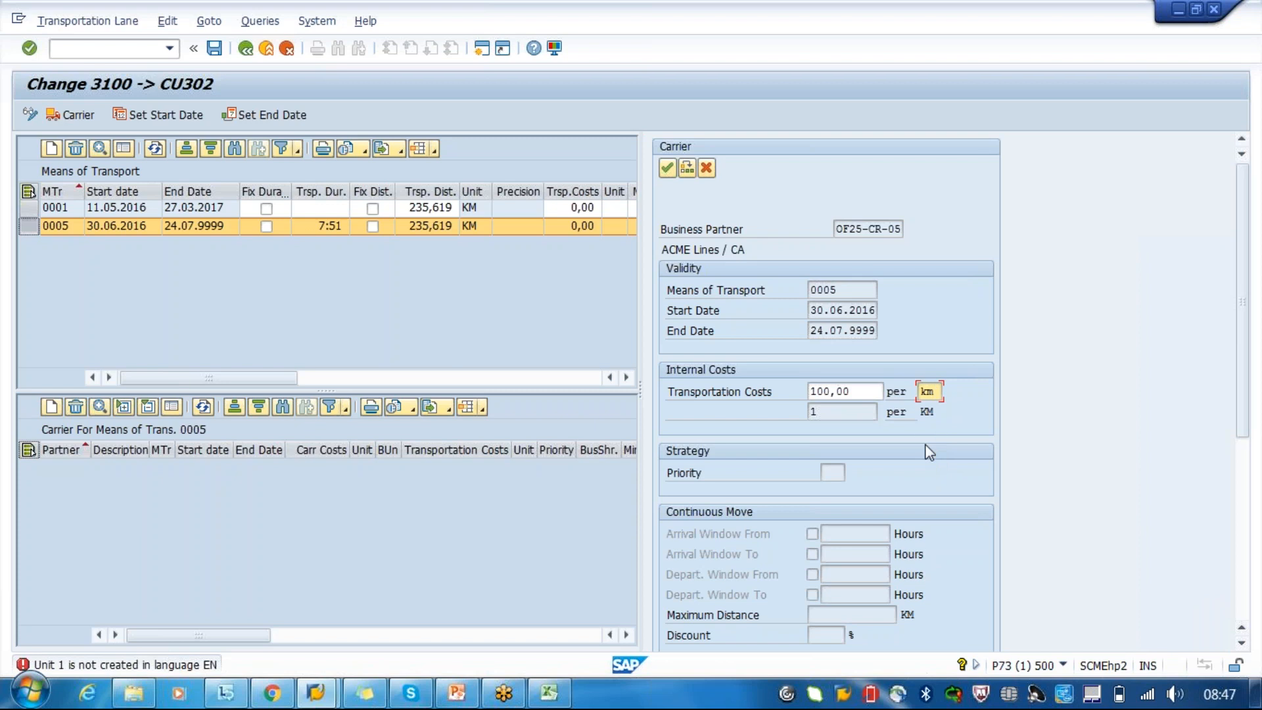
key("Return")
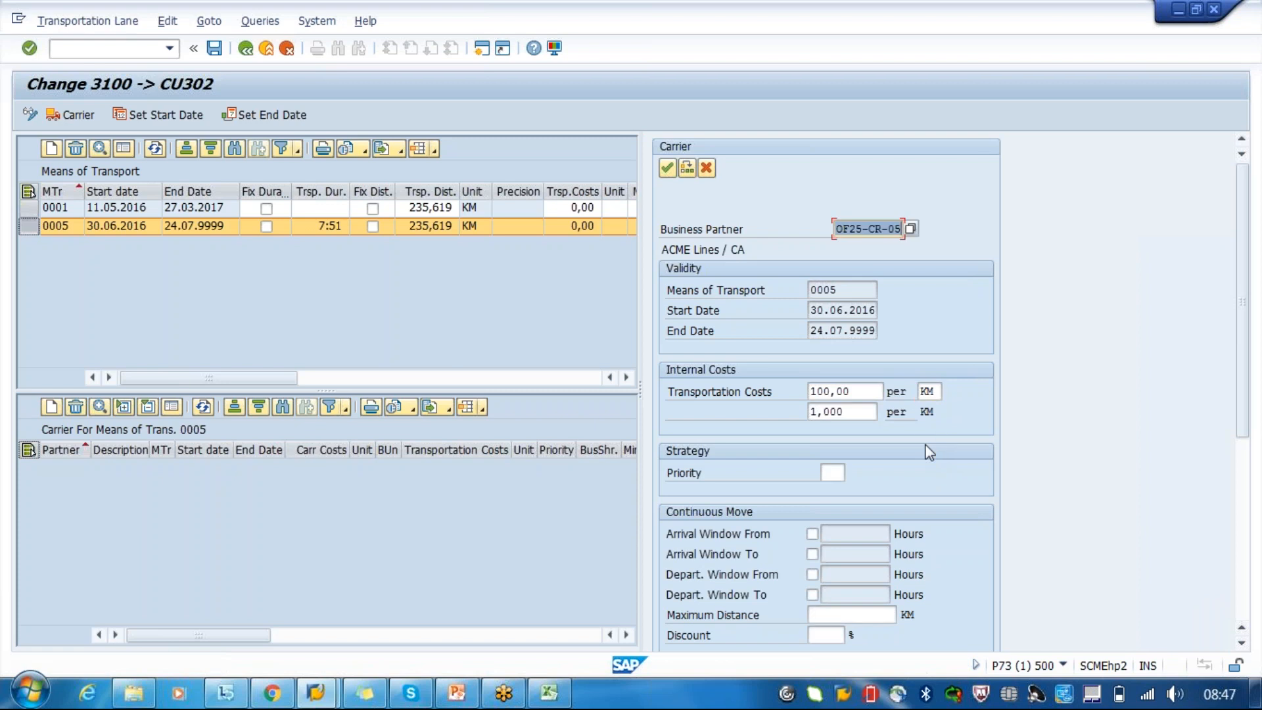
left_click(869, 412)
key("BackSpace")
key("BackSpace")
key("BackSpace")
key("BackSpace")
key("BackSpace")
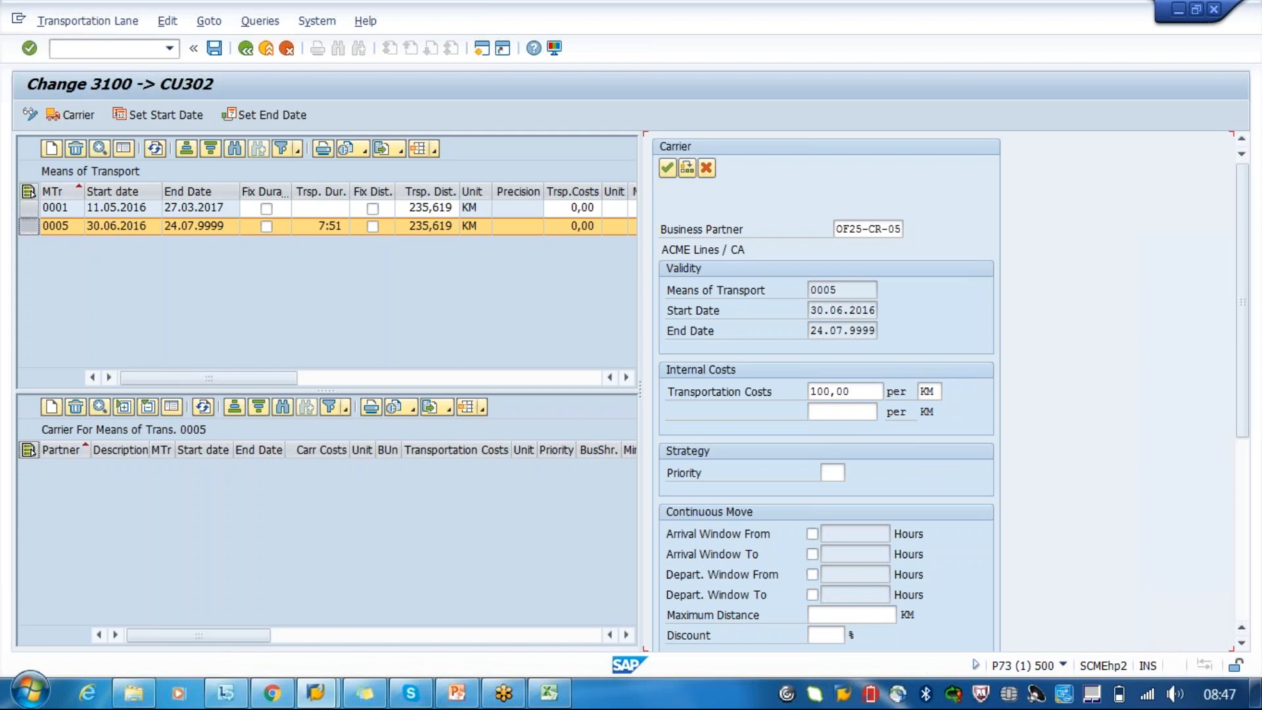
- Accept the ACME Lines entry into the Ship entry's carrier list
left_click(941, 392)
left_click(859, 392)
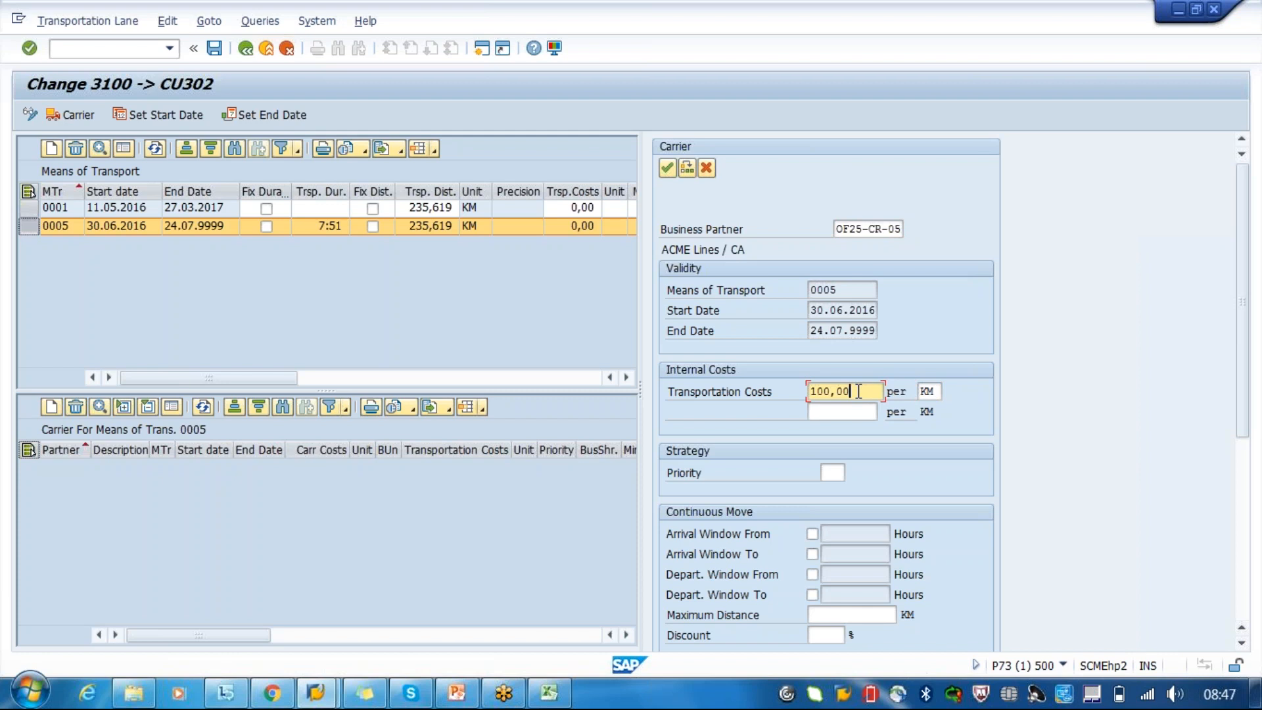
left_click(668, 171)
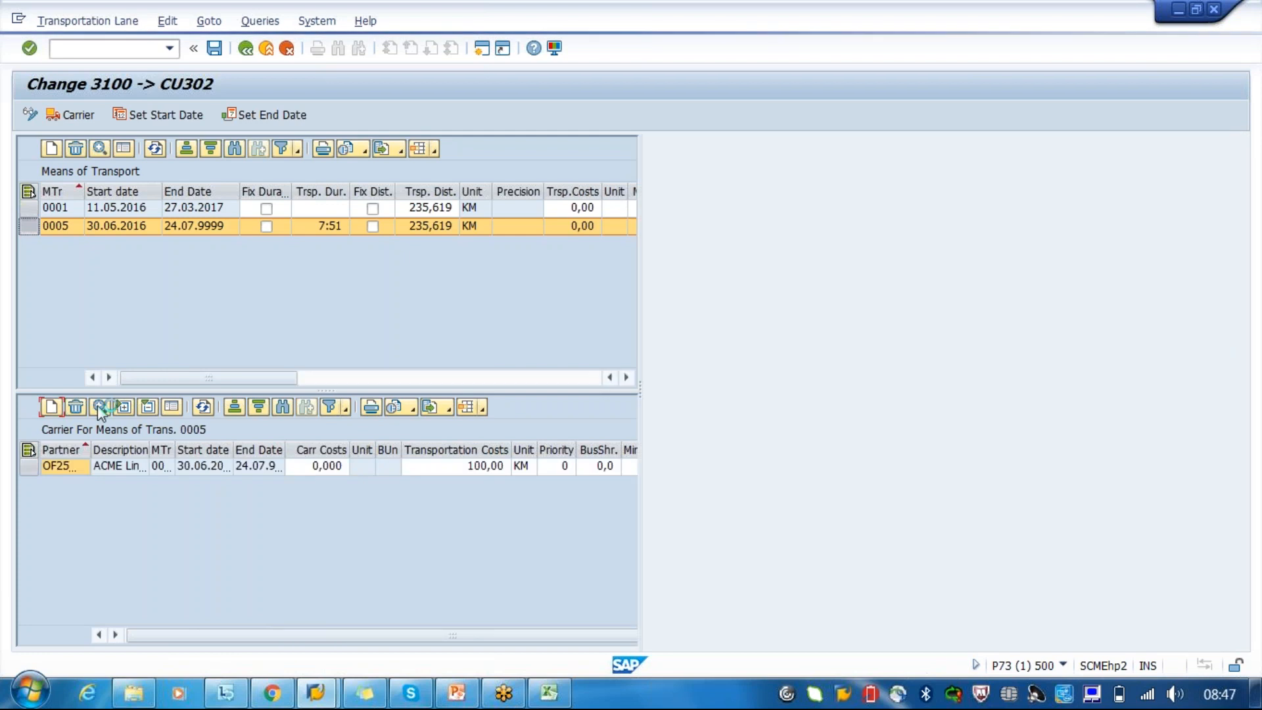
- Create a second carrier entry for the Ship means of transport with business partner CARRIER1
left_click(884, 228)
type("ca")
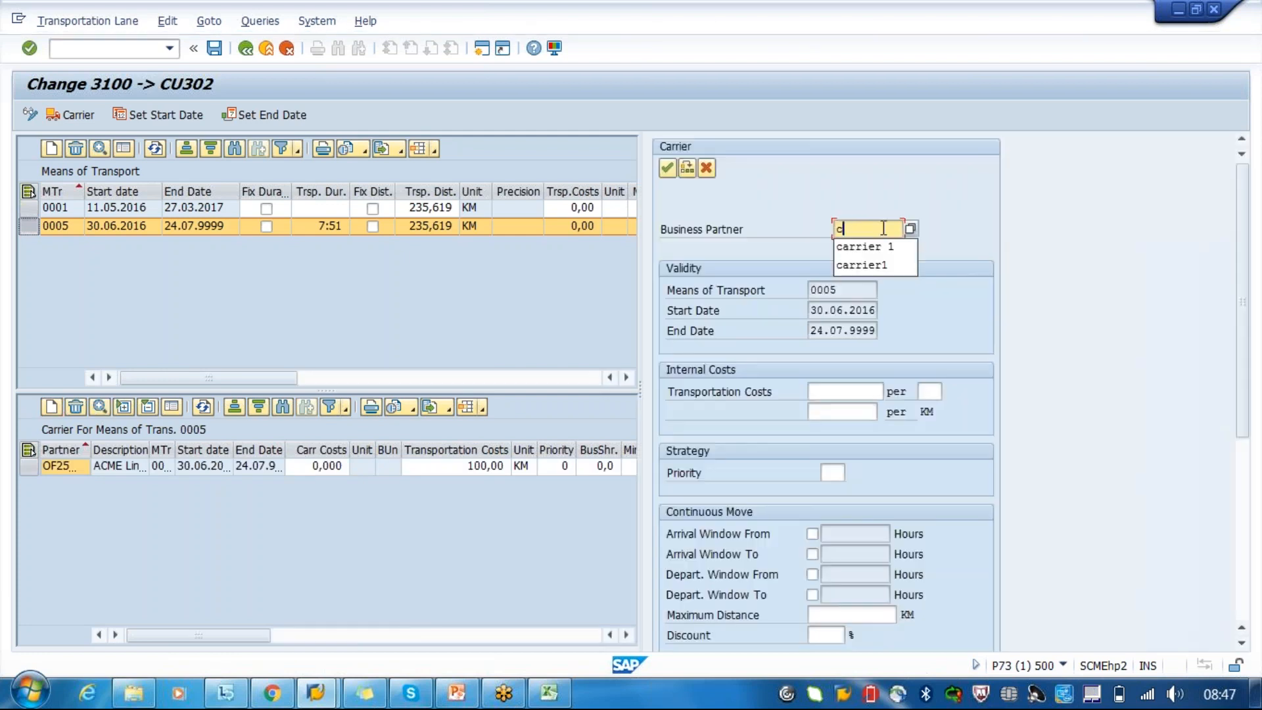
left_click(894, 247)
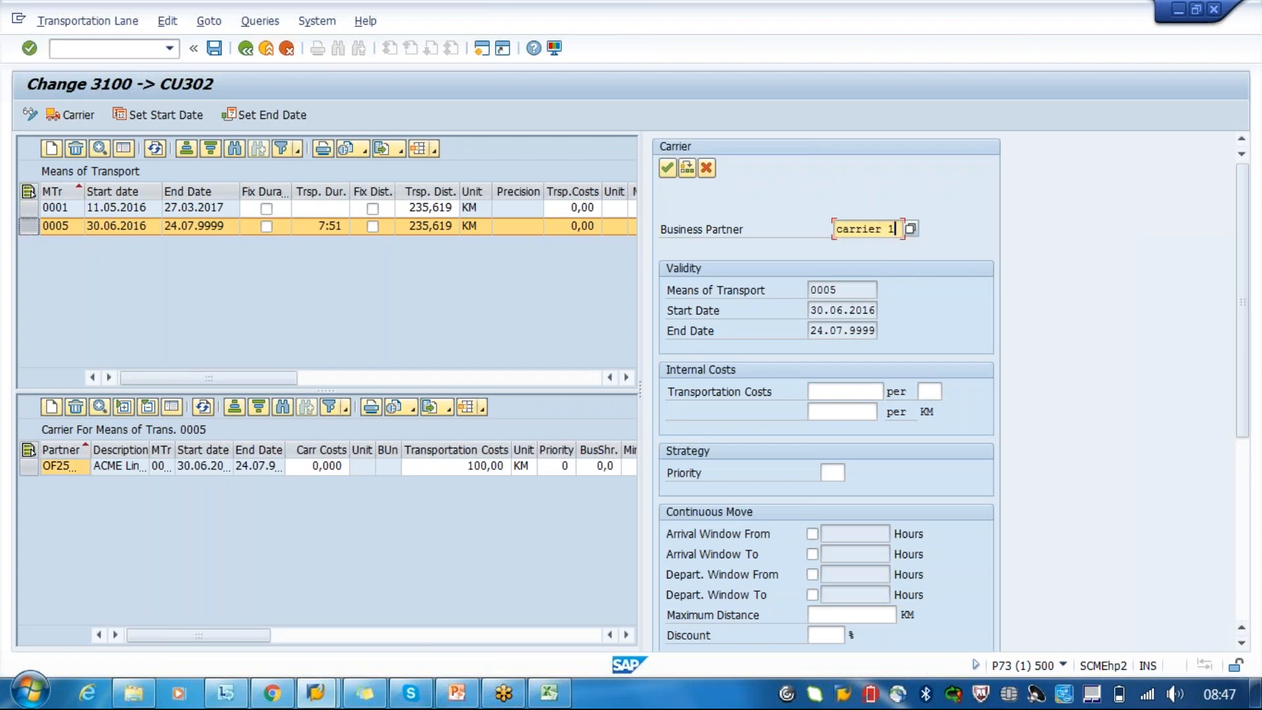
key("BackSpace")
key("BackSpace")
key("BackSpace")
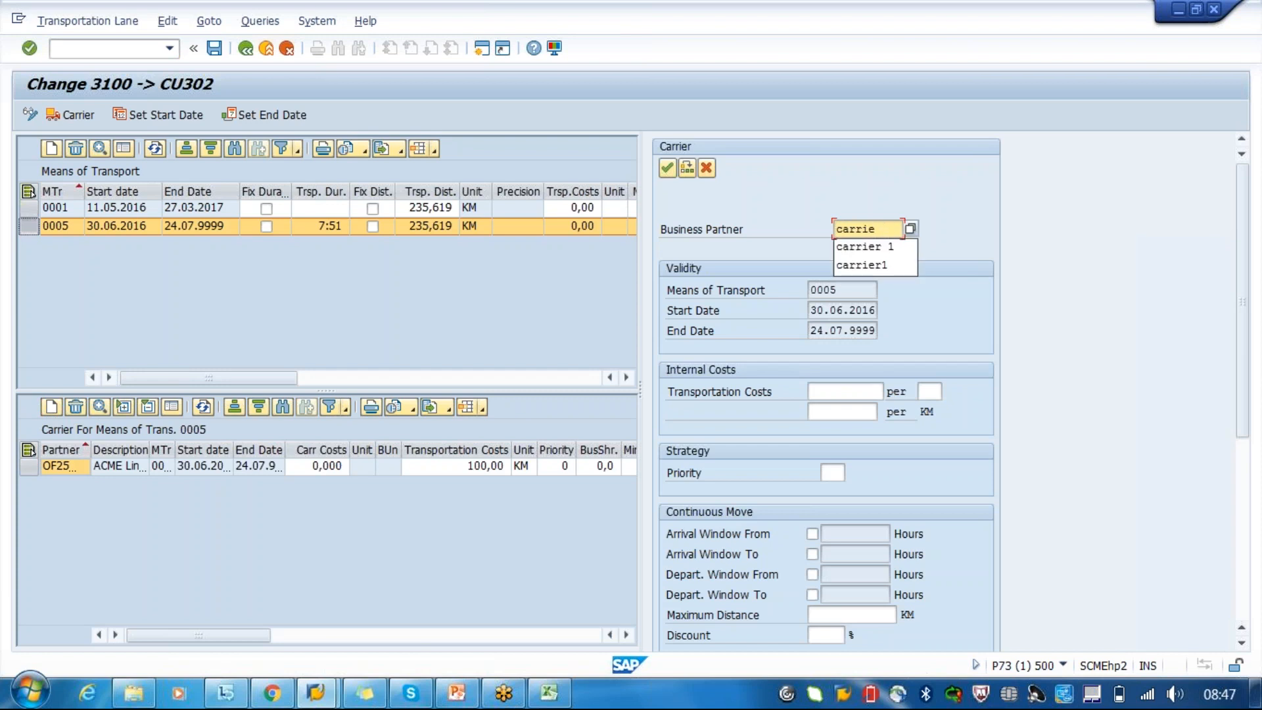
left_click(890, 265)
key("Return")
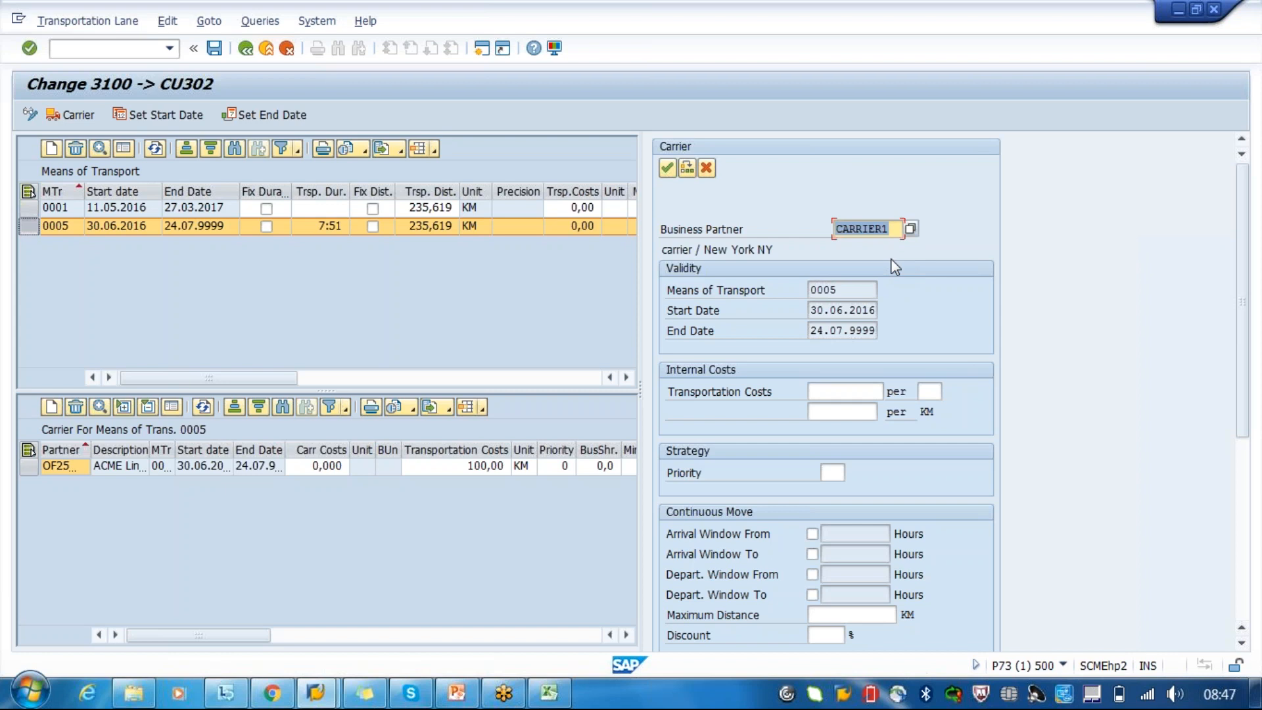
- Set CARRIER1's transportation costs to 90 per KM and accept the carrier entry
left_click(861, 395)
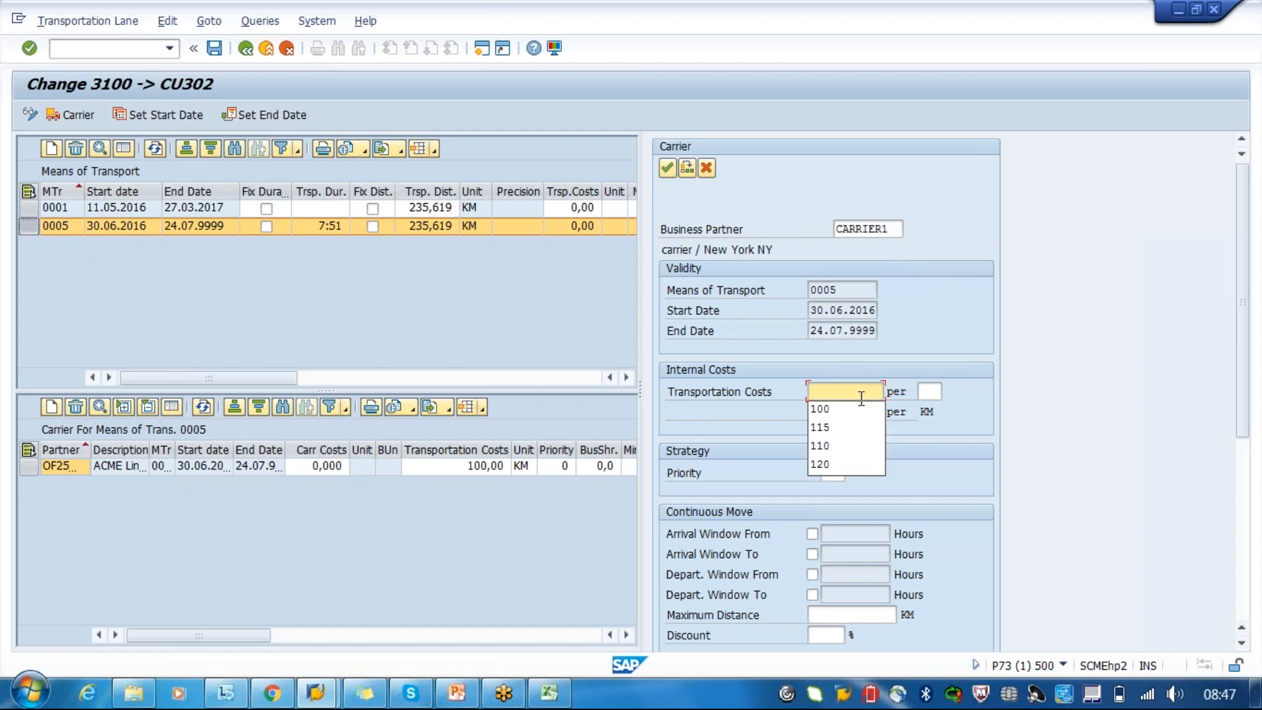
type("90")
key("Return")
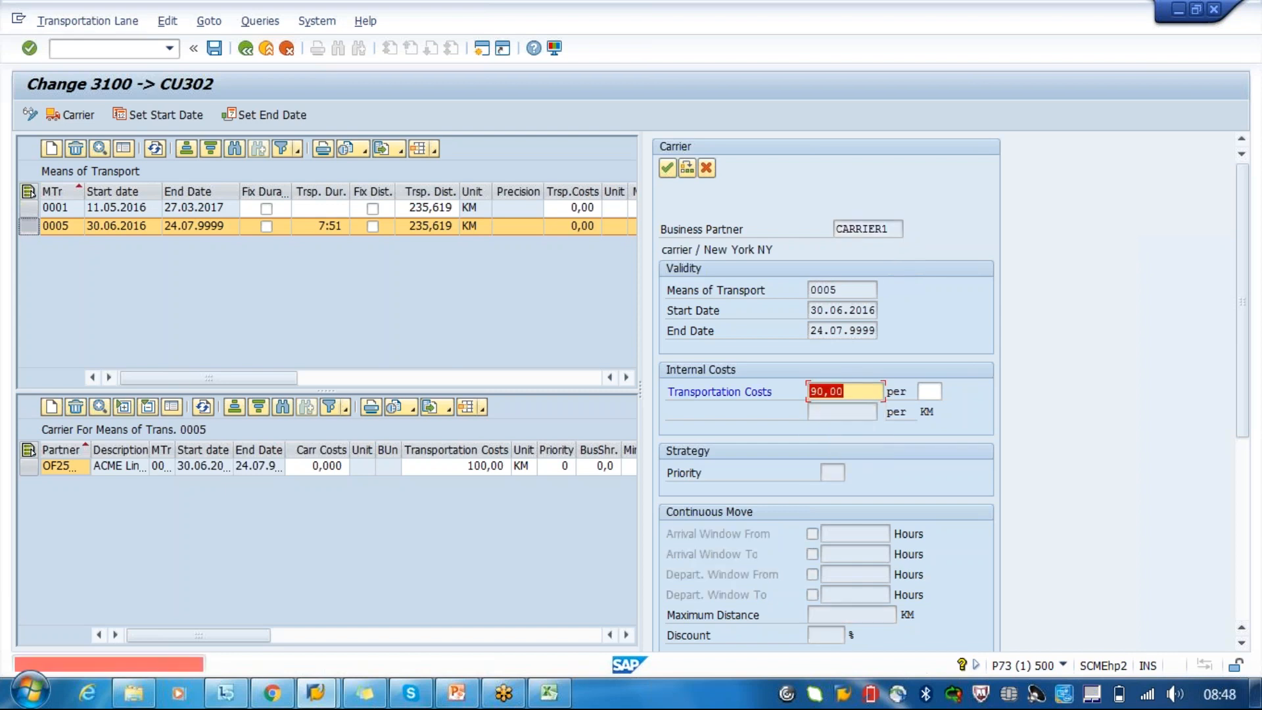
left_click(931, 393)
type("km")
key("Return")
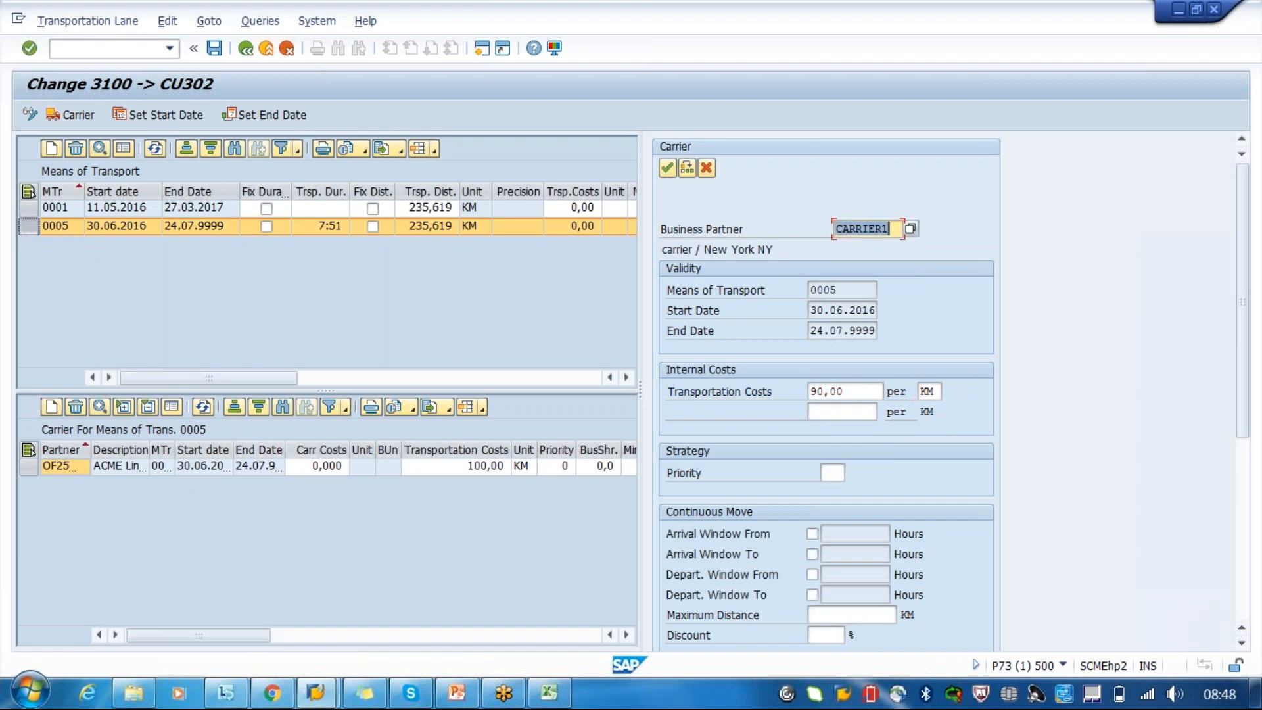
left_click(667, 169)
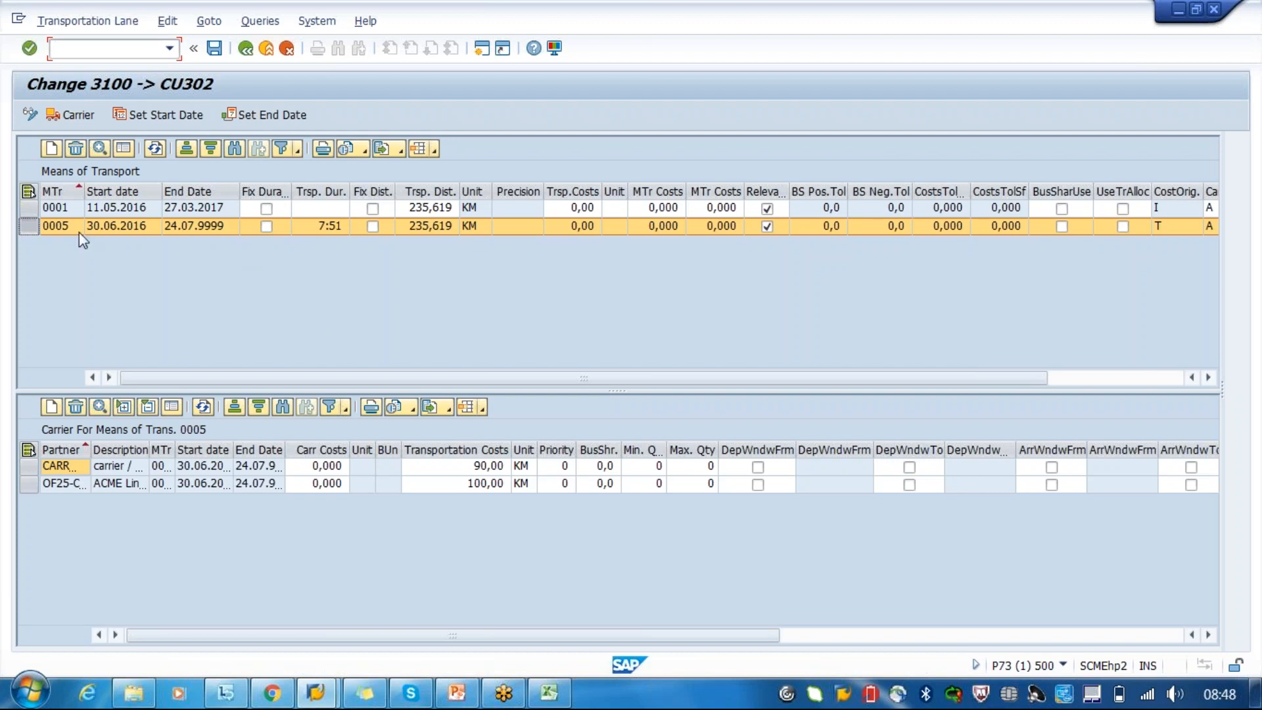
- Save the transportation lane and reopen 3100 to CU302 in display mode with the Ship entry's details shown
left_click(214, 48)
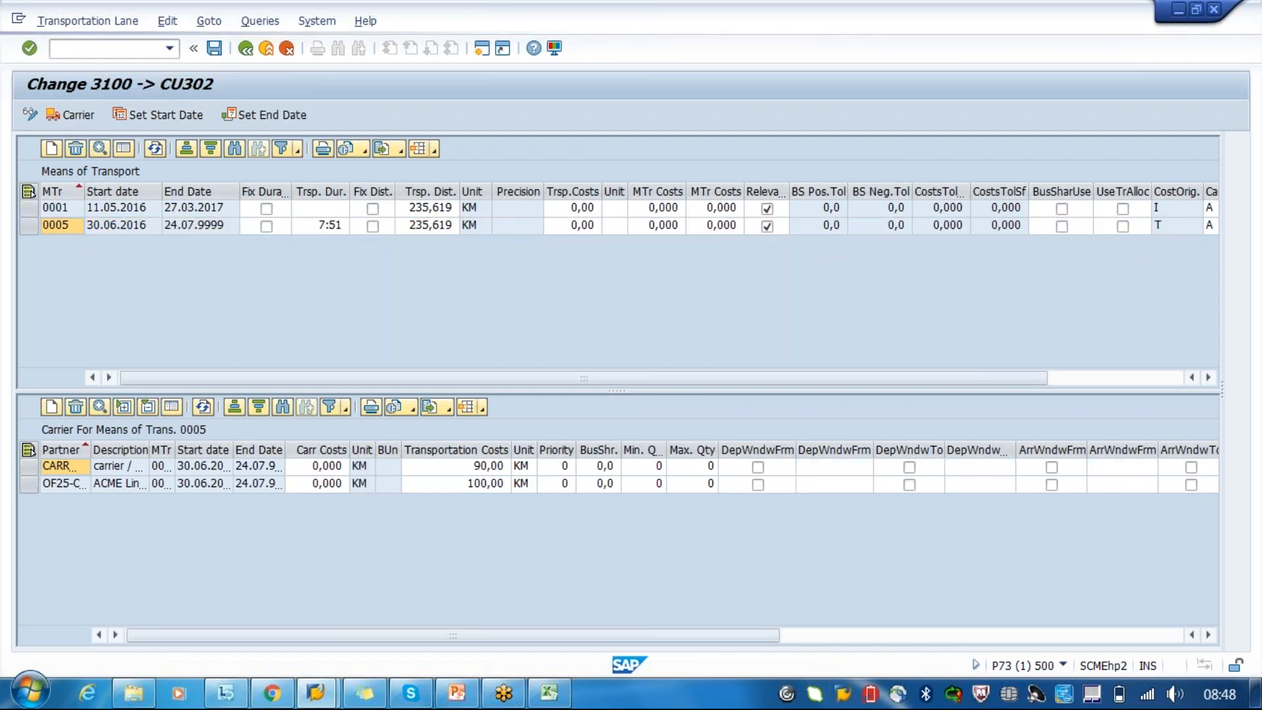
left_click(243, 52)
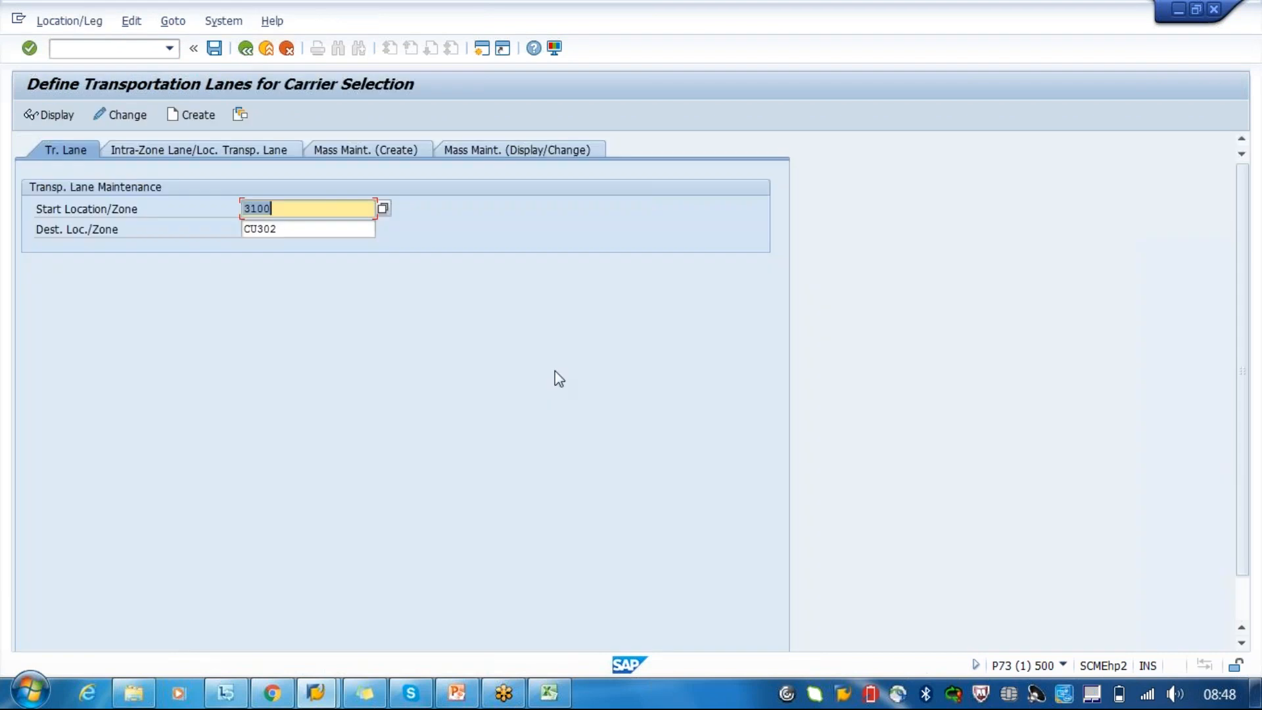
left_click(48, 117)
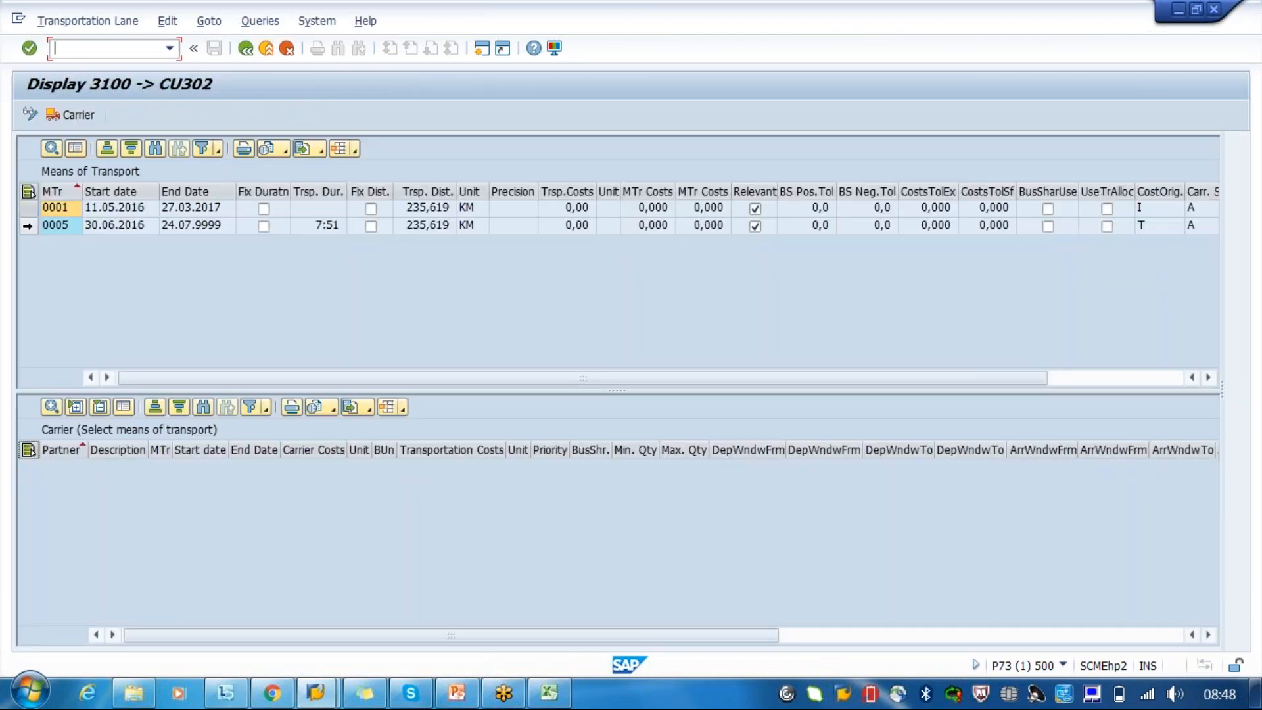
double_click(28, 225)
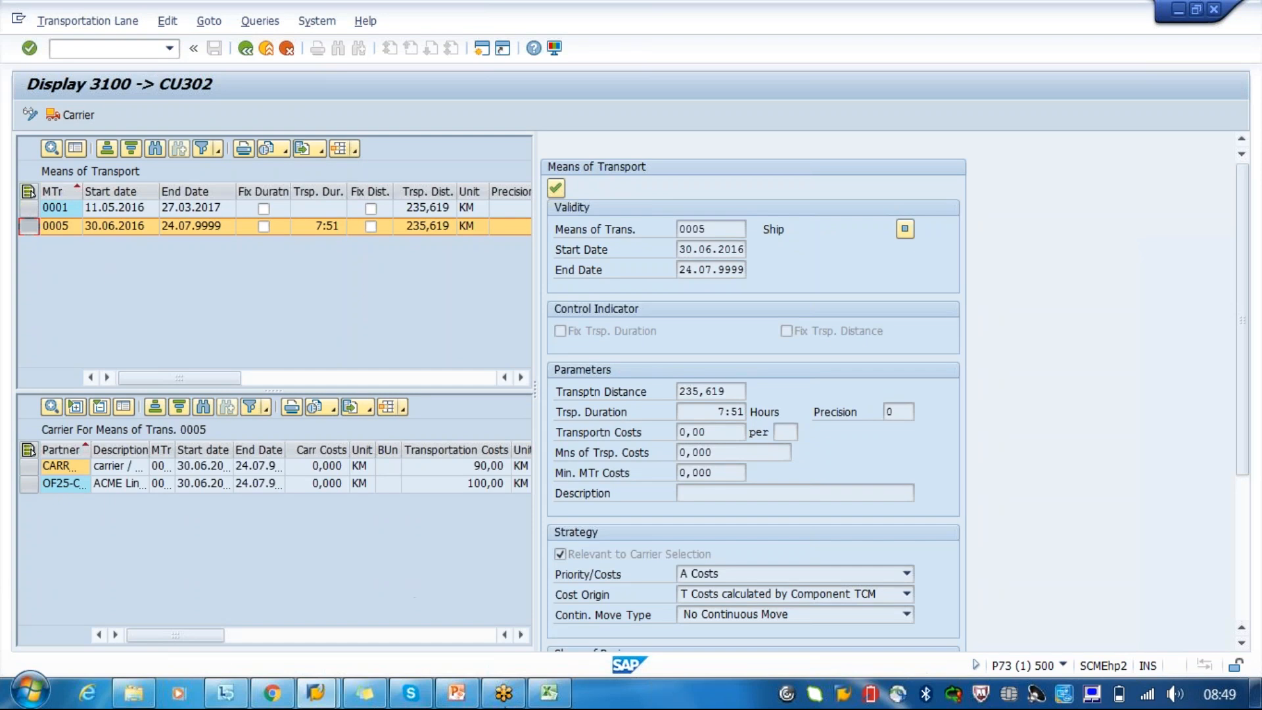
- Review the Ship entry's Priority/Costs strategy options and carriers, and return to the lane selection
left_click(795, 575)
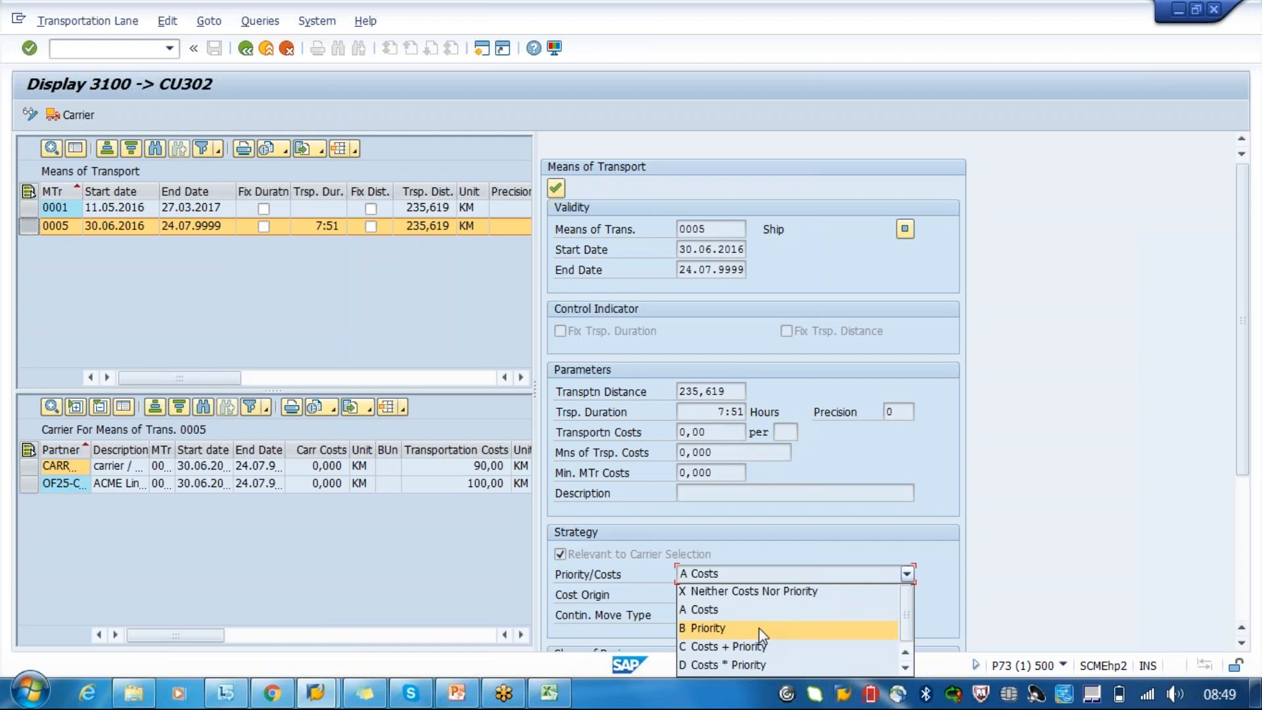
left_click(759, 648)
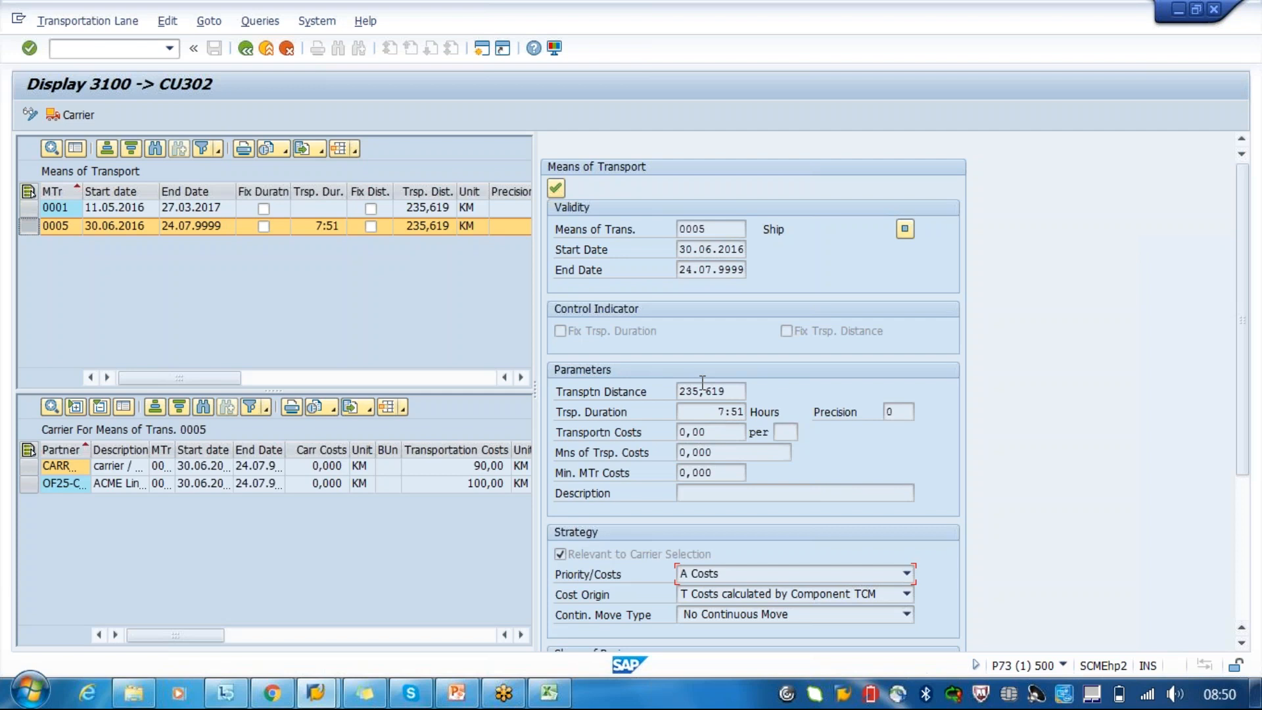
left_click(709, 229)
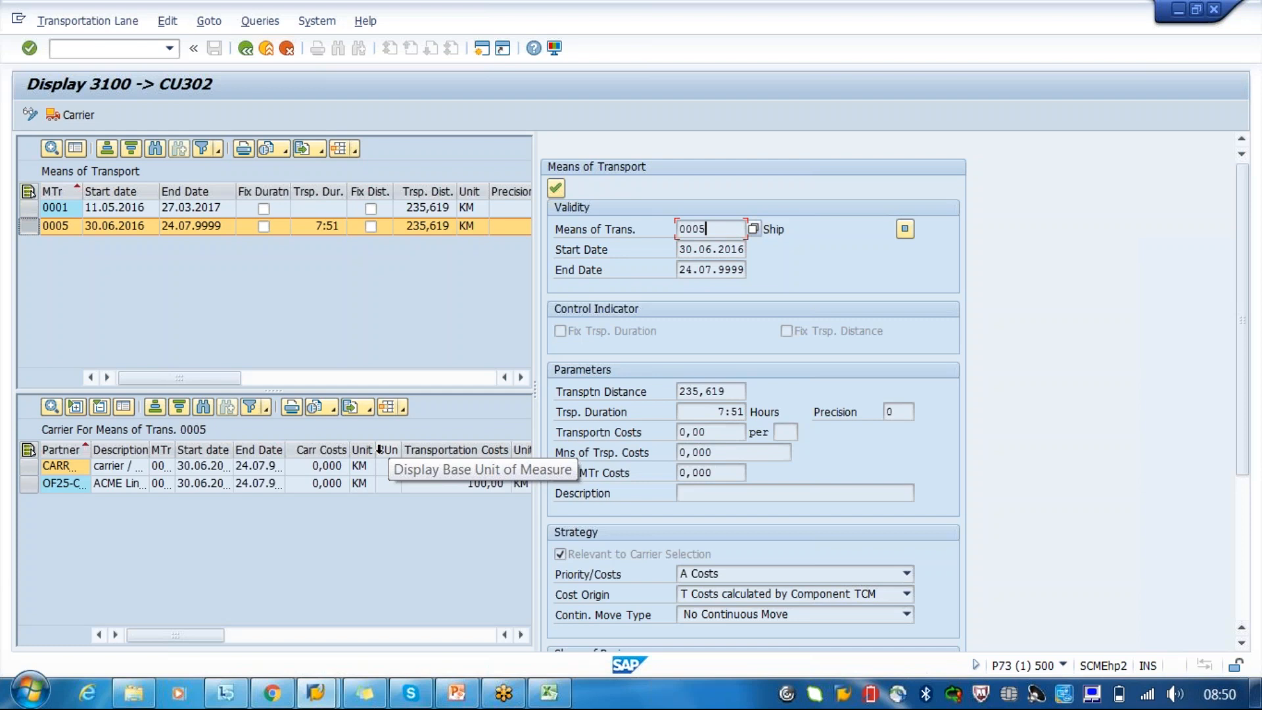
left_click(156, 407)
left_click(247, 51)
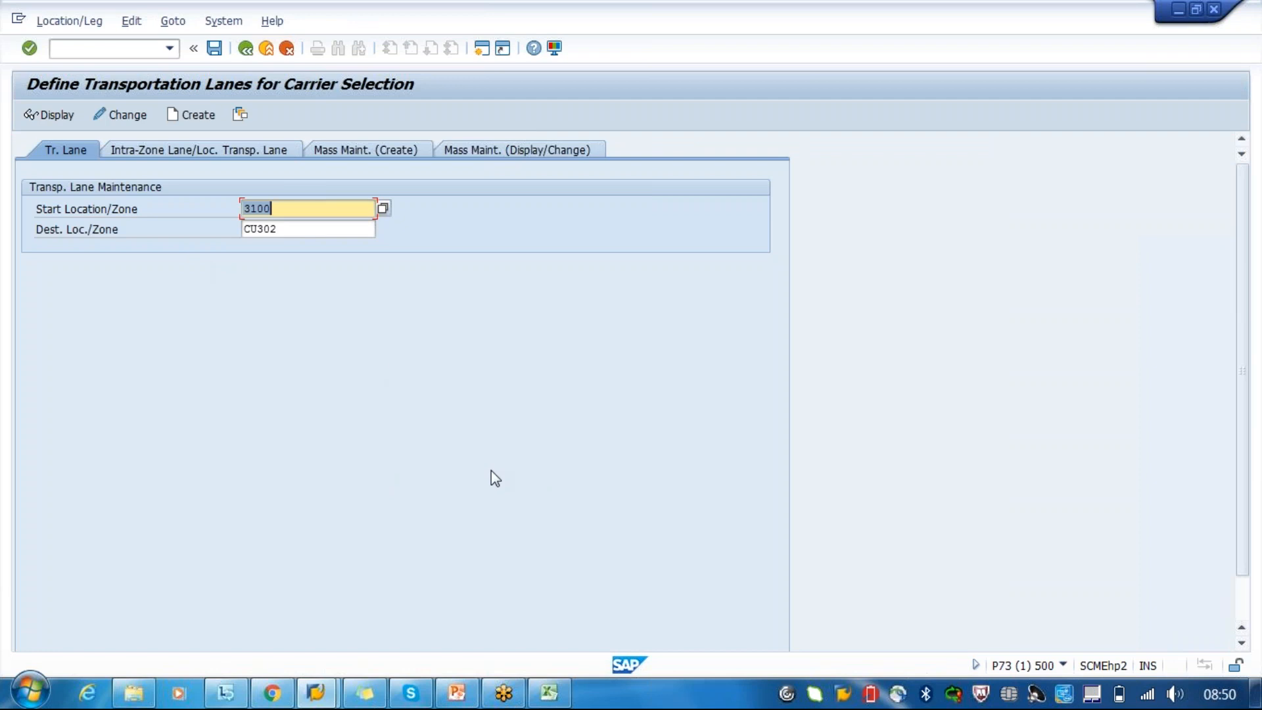
- Switch to Master Data.pptx in PowerPoint and show the MTr & Mode of transport slide without the slide thumbnails
left_click(468, 701)
left_click(112, 605)
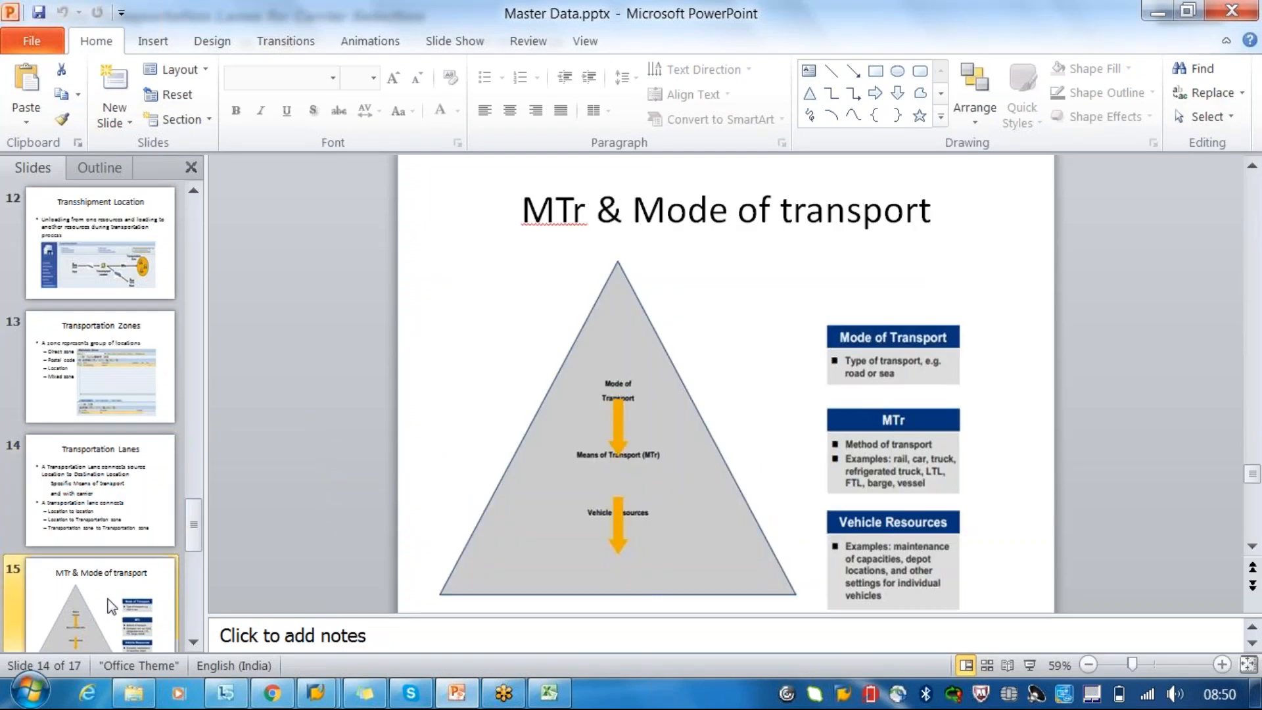
key("Down")
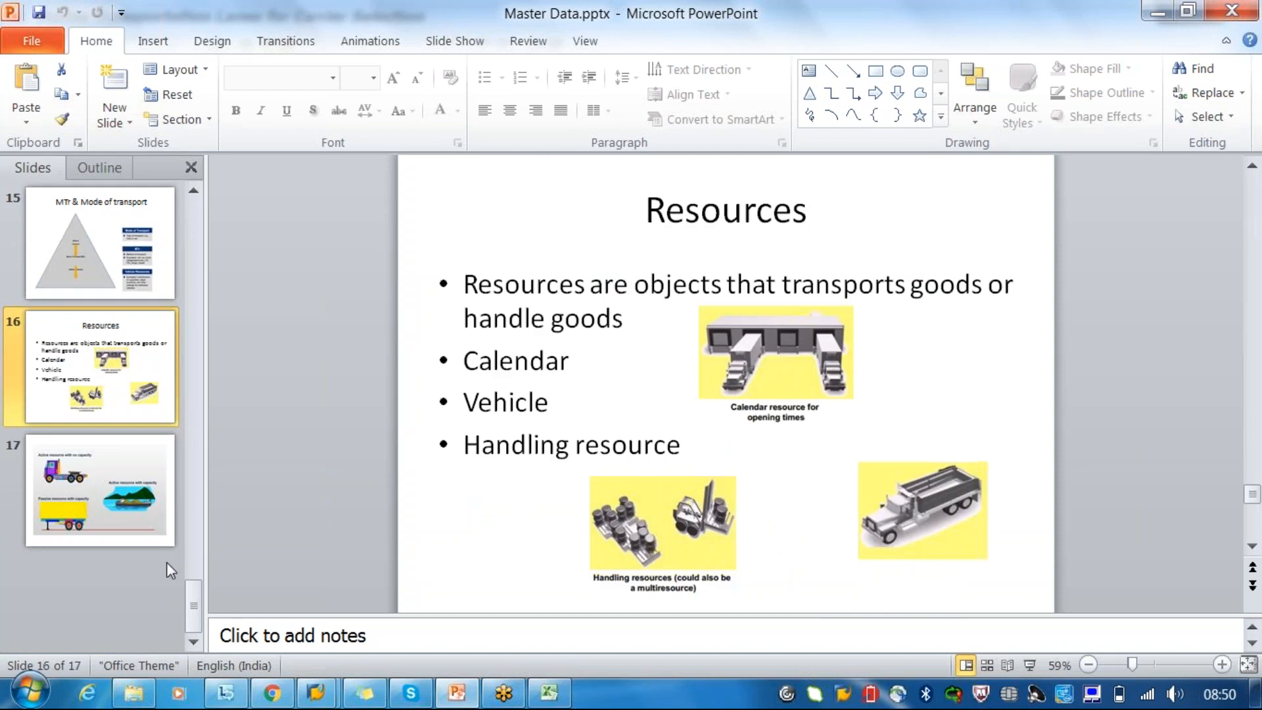
left_click(99, 447)
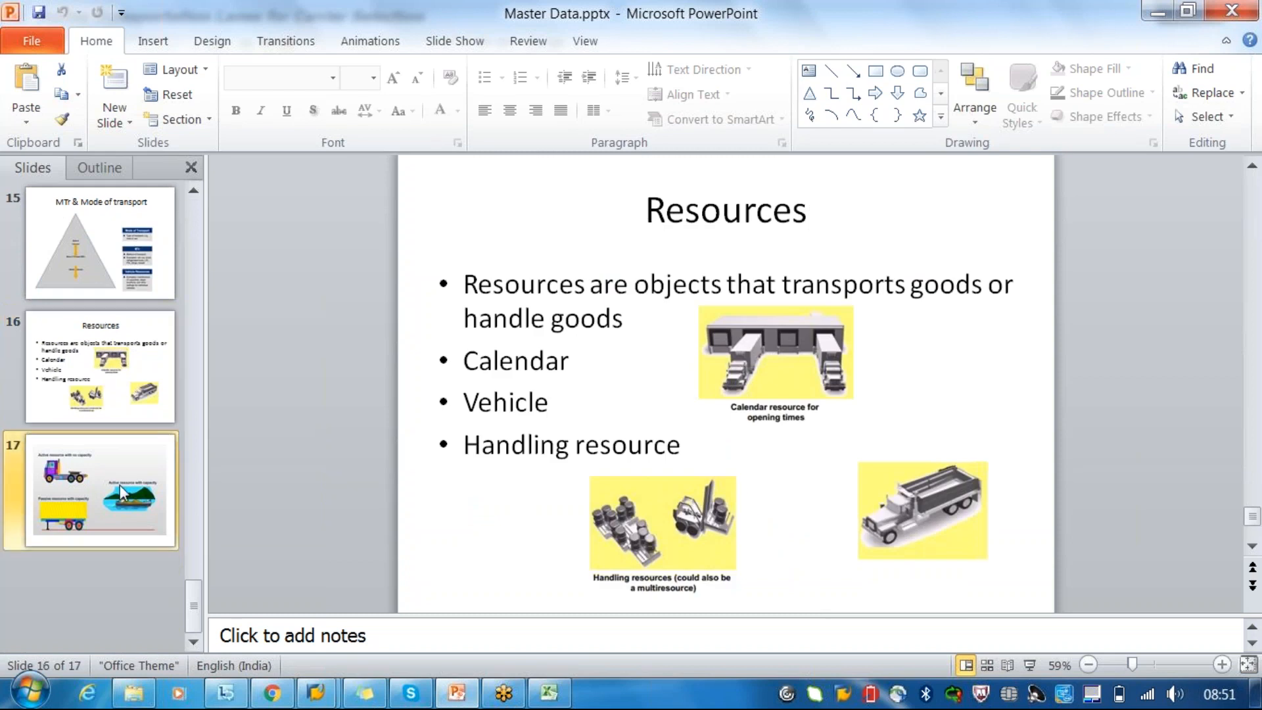
key("Up")
key("Up")
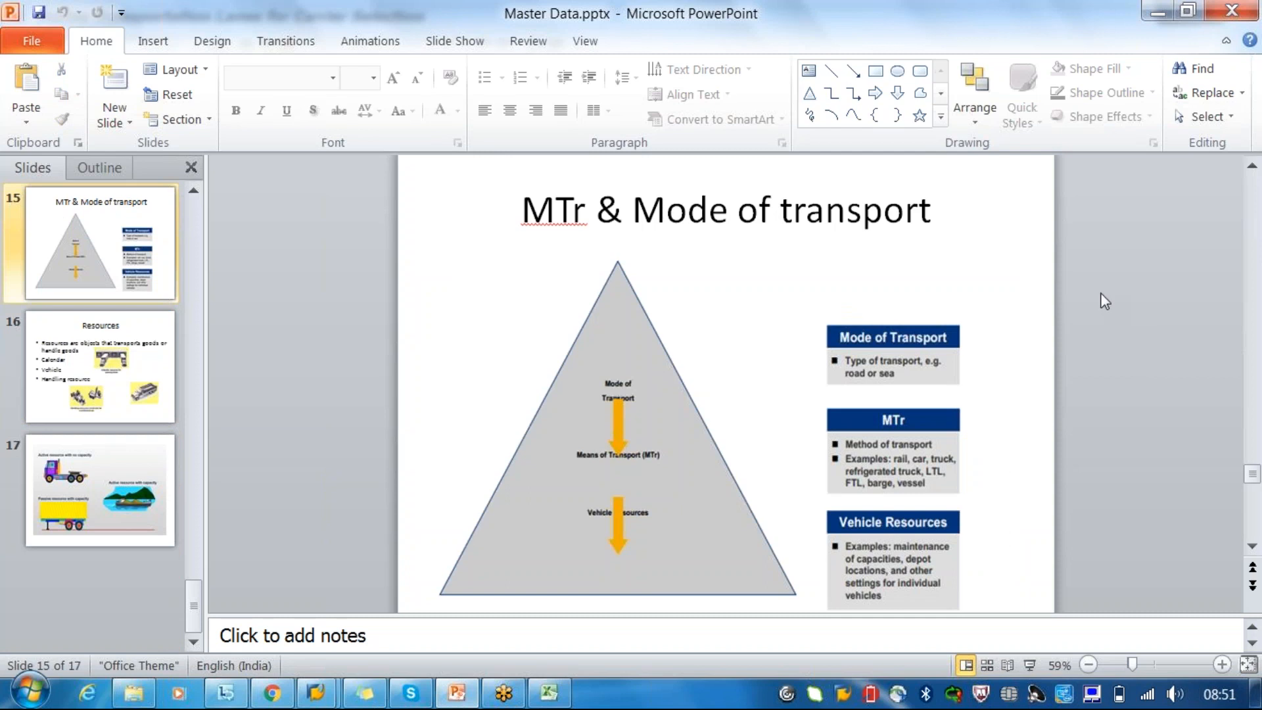
left_click(196, 169)
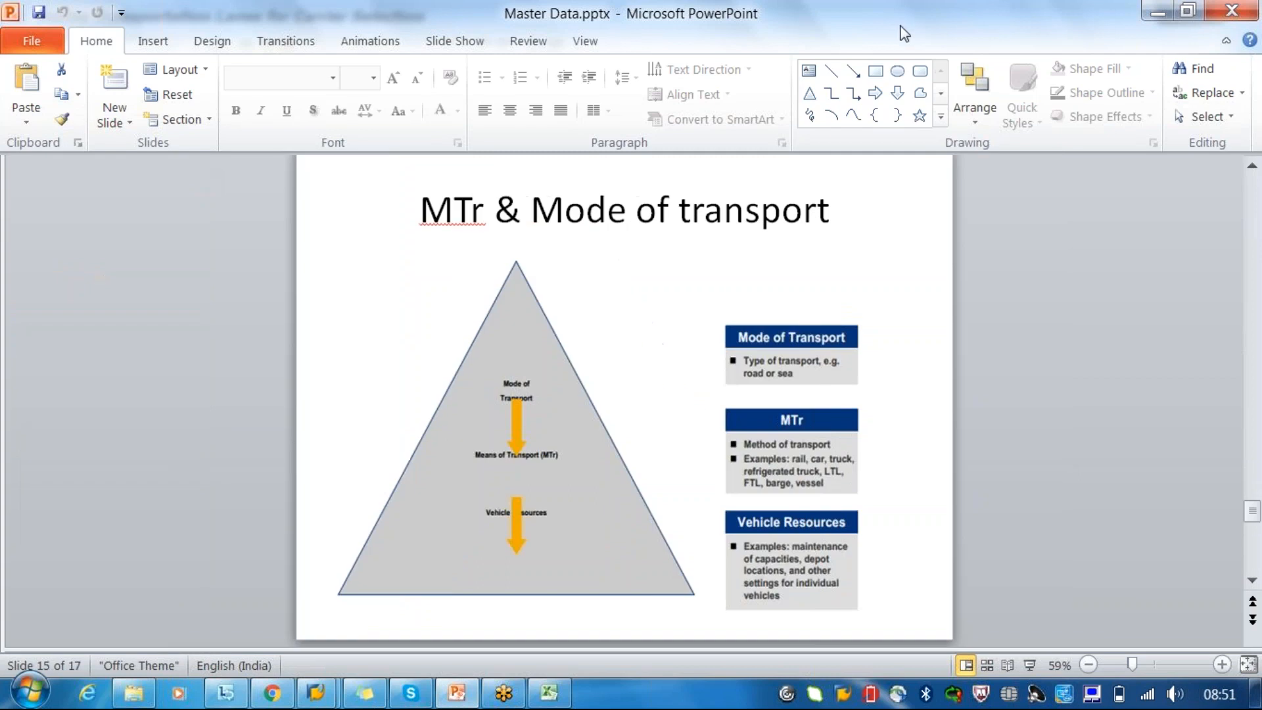